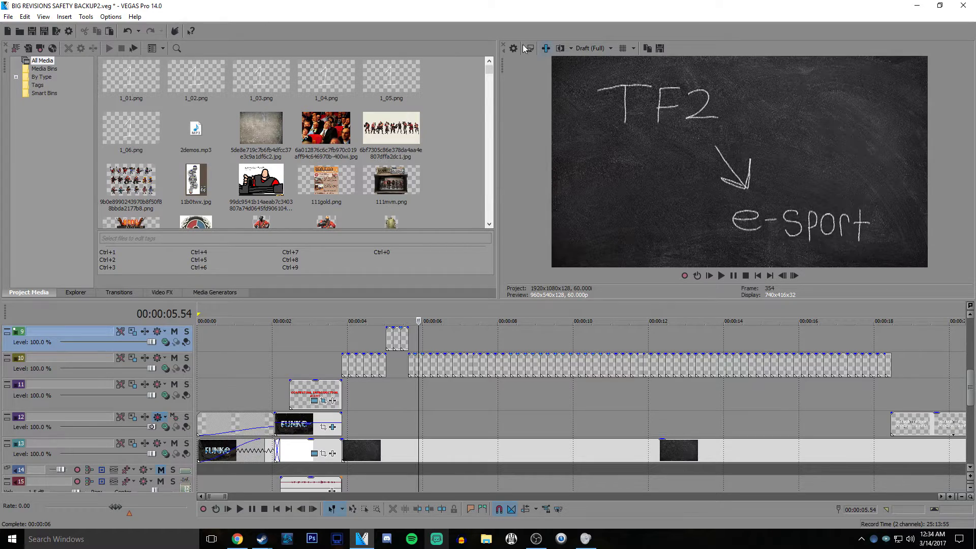
Play the chalkboard animation from about the 4-second mark and examine its image events on tracks 9 and 10
scroll(455, 397, "down", 8)
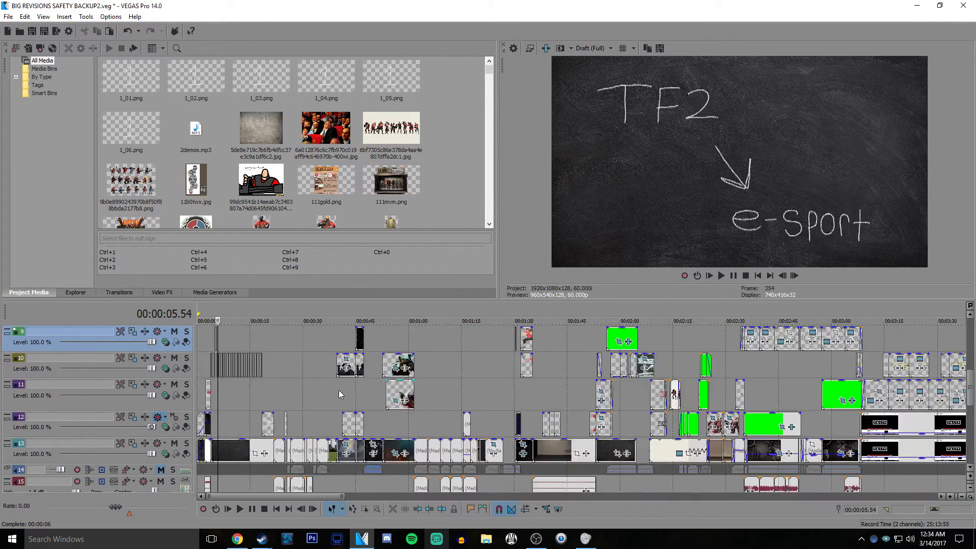
scroll(339, 391, "up", 10)
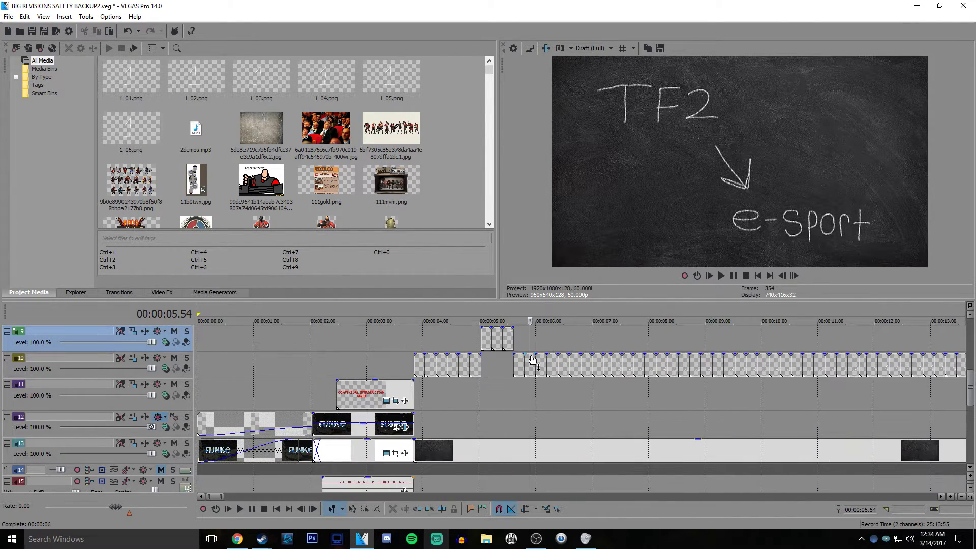
left_click(513, 334)
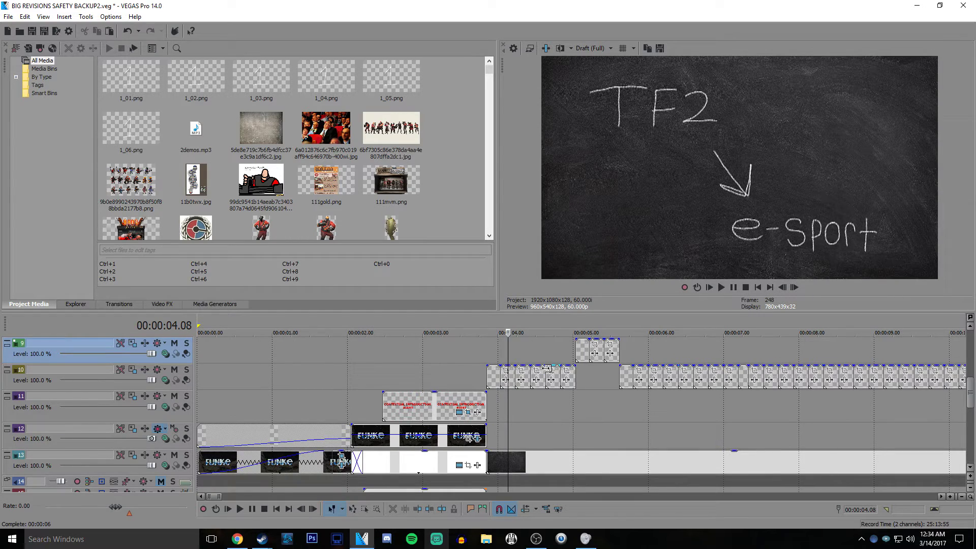
scroll(533, 381, "down", 2)
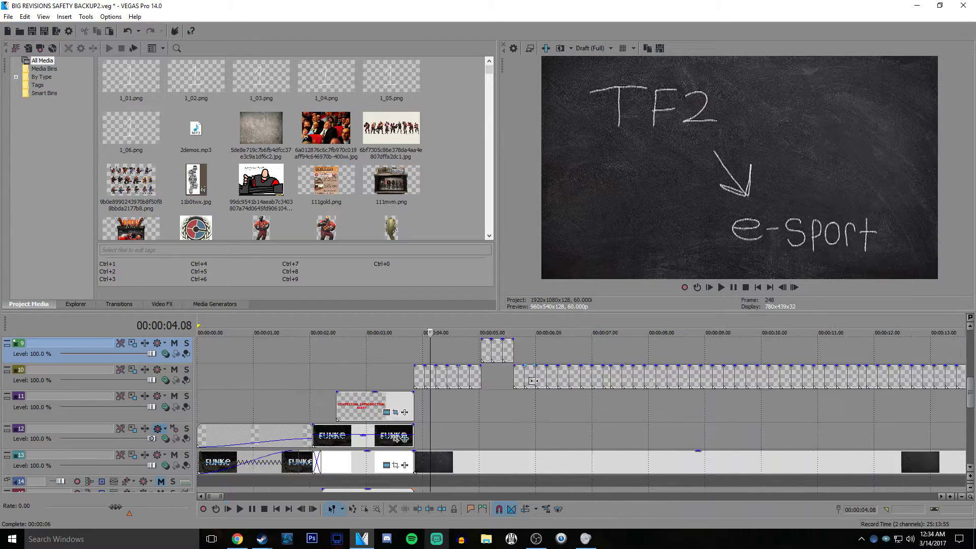
scroll(533, 381, "up", 2)
key("space")
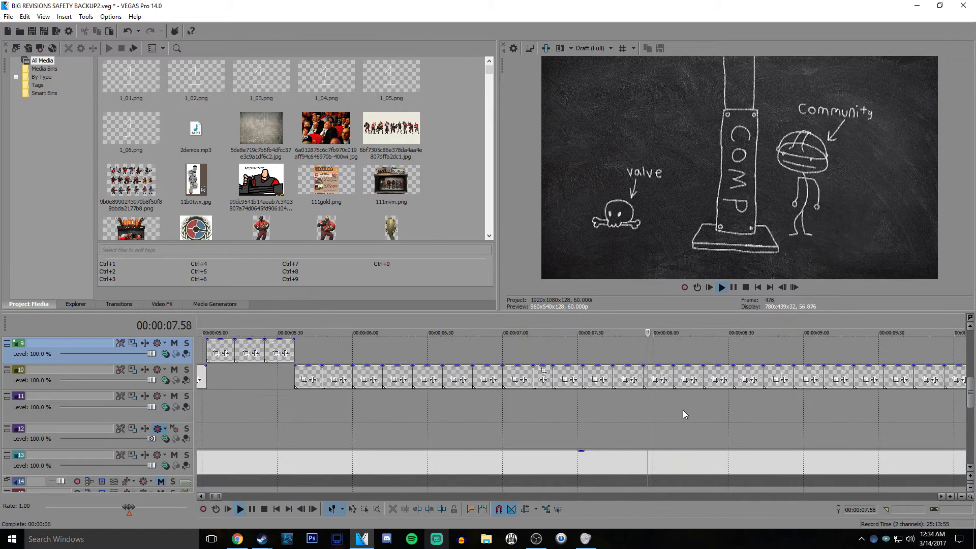
key("Return")
scroll(662, 383, "up", 2)
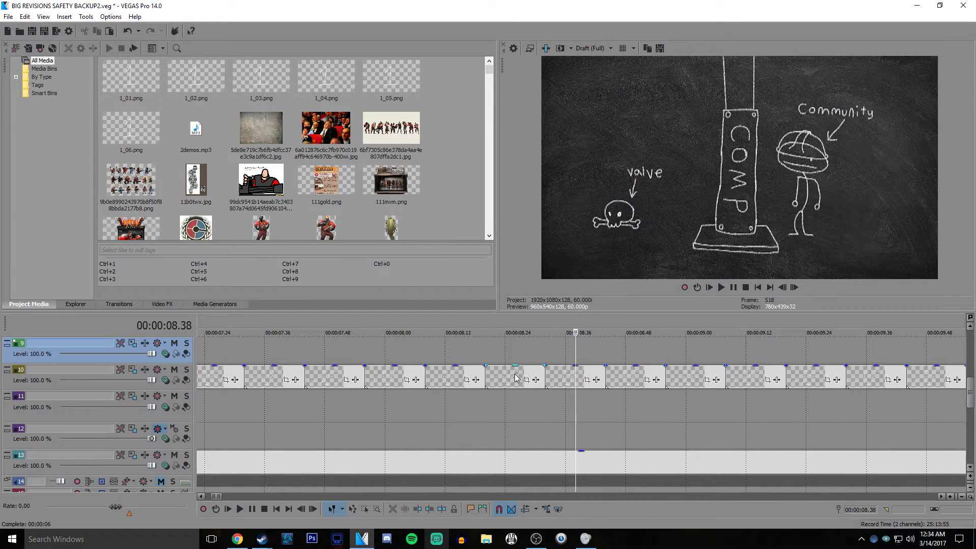
Compare the individual drawing frames on track 10 between about 8 and 9 seconds
left_click(515, 378)
left_click(578, 350)
left_click(645, 348)
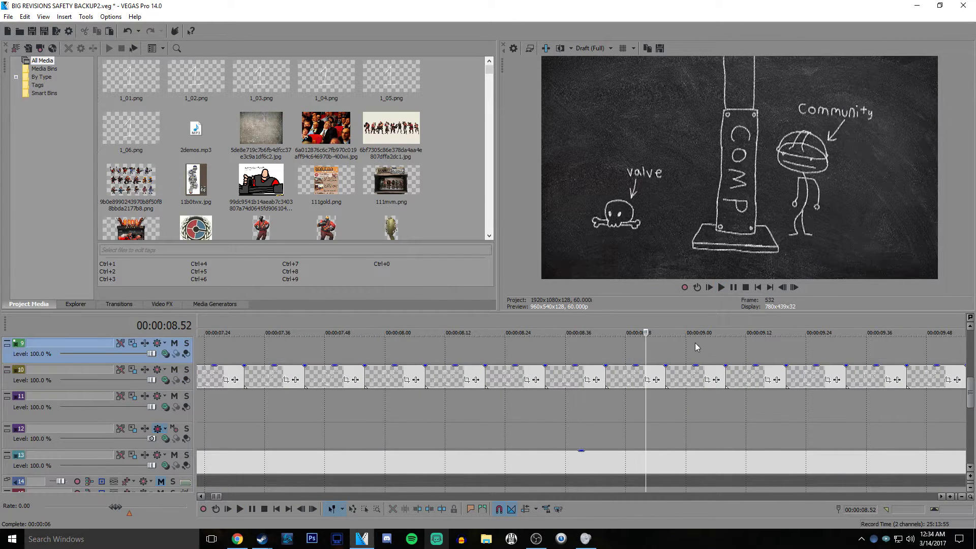
left_click(697, 348)
left_click(746, 358)
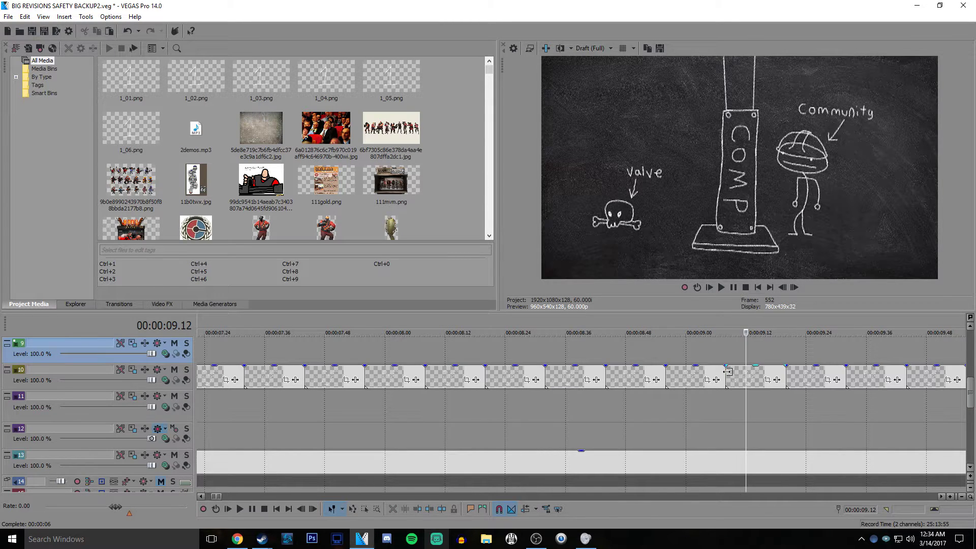
mouse_move(728, 372)
left_mouse_down()
mouse_move(665, 378)
mouse_move(727, 382)
left_mouse_up()
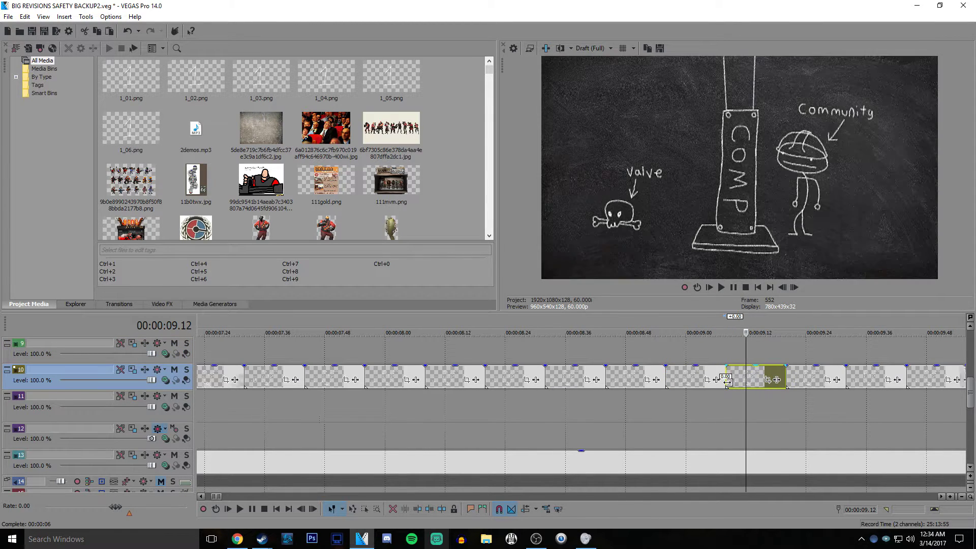
Replay the chalkboard sequence from 00:00:04.02 through to the clipboard drawing
scroll(727, 382, "down", 5)
left_click(284, 353)
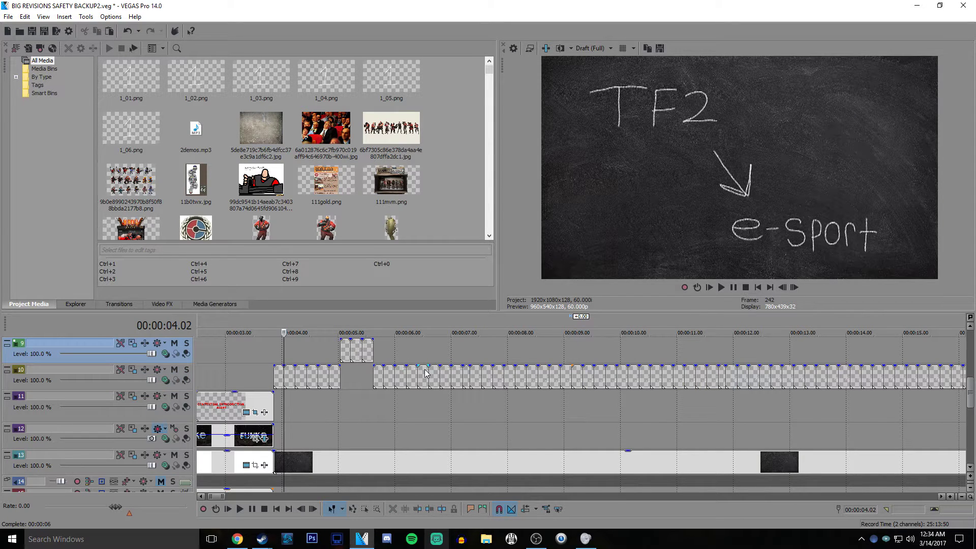
key("space")
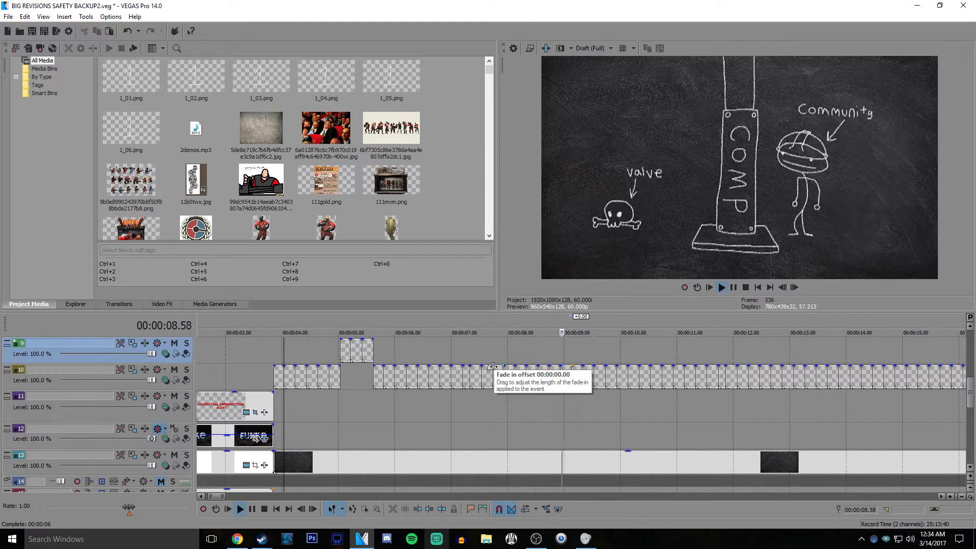
scroll(442, 425, "down", 3)
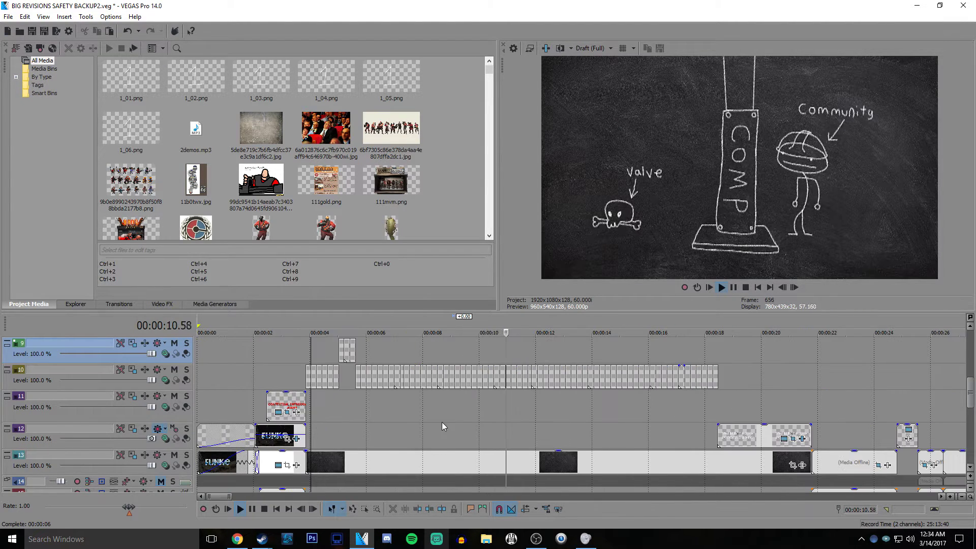
key("Return")
scroll(412, 386, "up", 3)
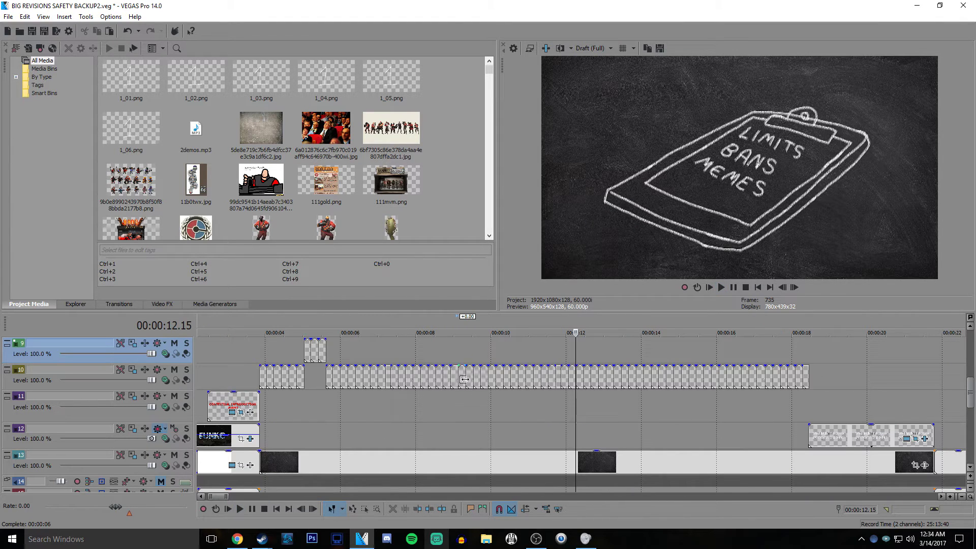
Review the different chalkboard drawings at several points between about 6 and 13 seconds
left_click(370, 350)
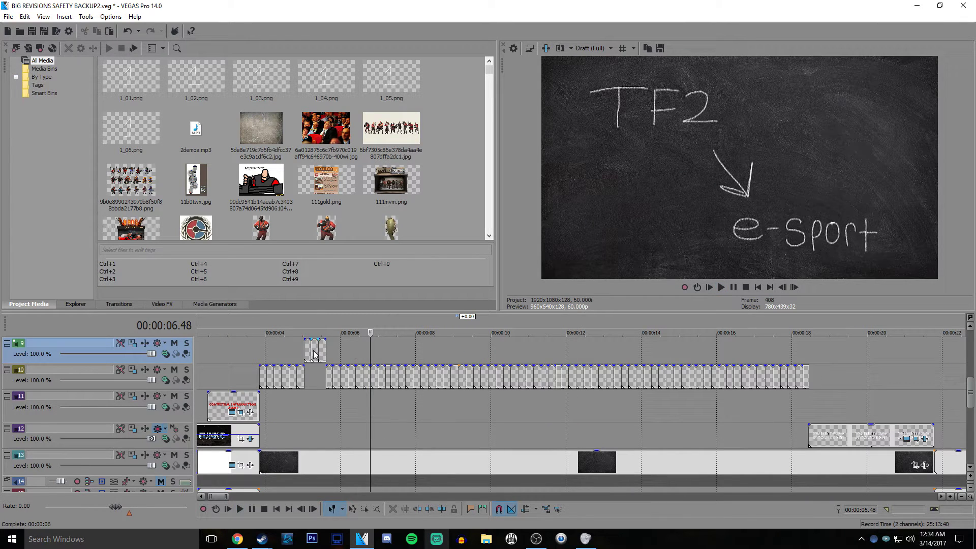
left_click(348, 350)
left_click(387, 348)
left_click(511, 350)
left_click(599, 340)
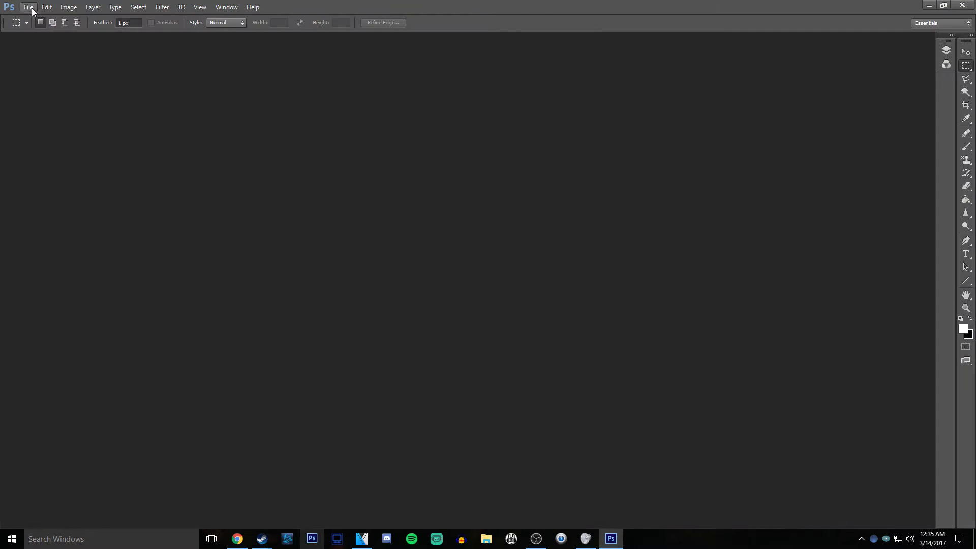
In Photoshop, create a new document 1920 pixels wide and 1080 pixels high
left_click(29, 6)
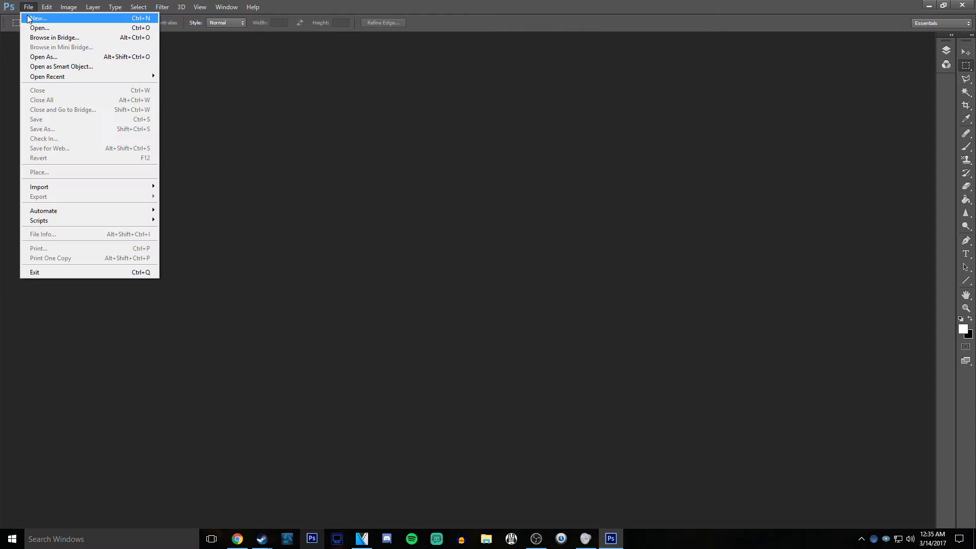
left_click(30, 18)
key("Tab")
key("Tab")
type("192")
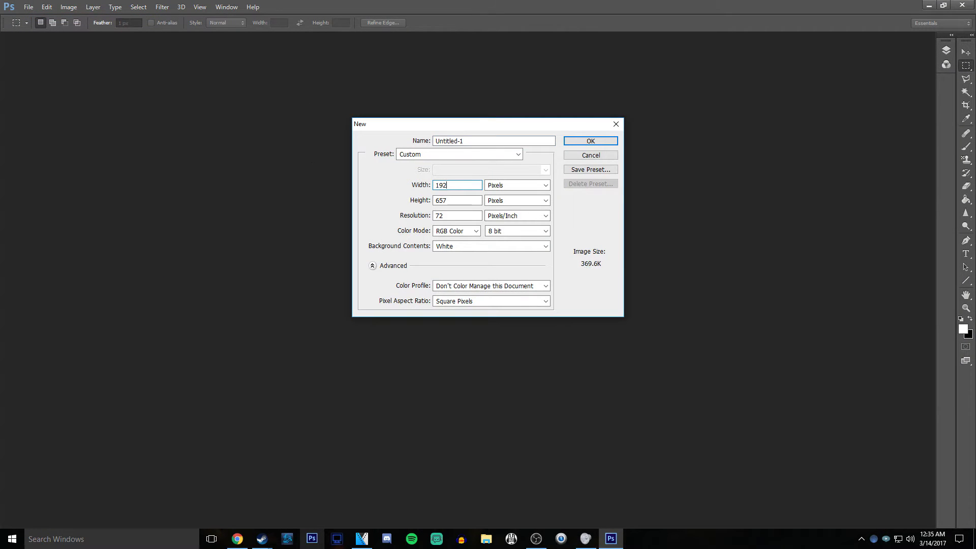
type("0")
key("Tab")
type("1080")
key("Return")
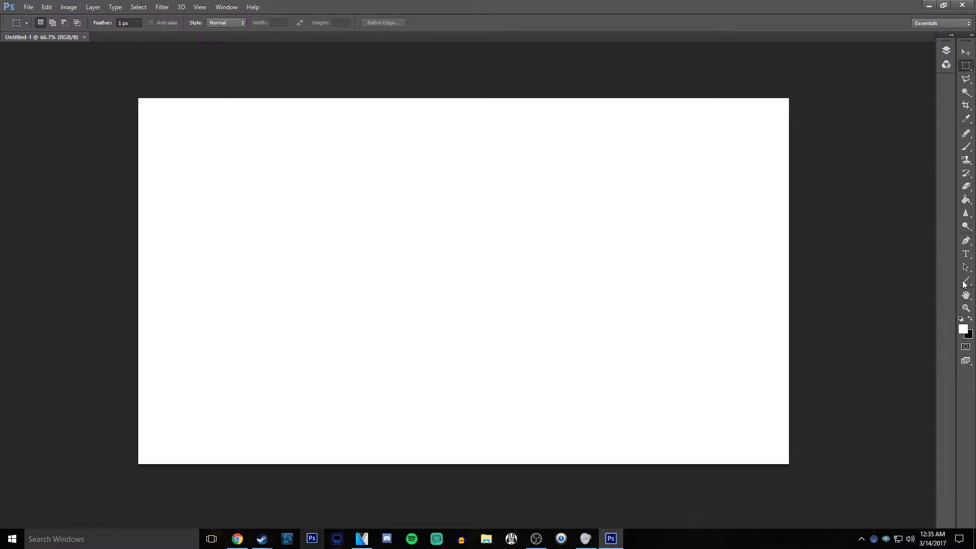
Convert the background into a regular layer filled with black, and add an empty layer above it for drawing with a white brush
left_click(946, 50)
double_click(909, 97)
key("Return")
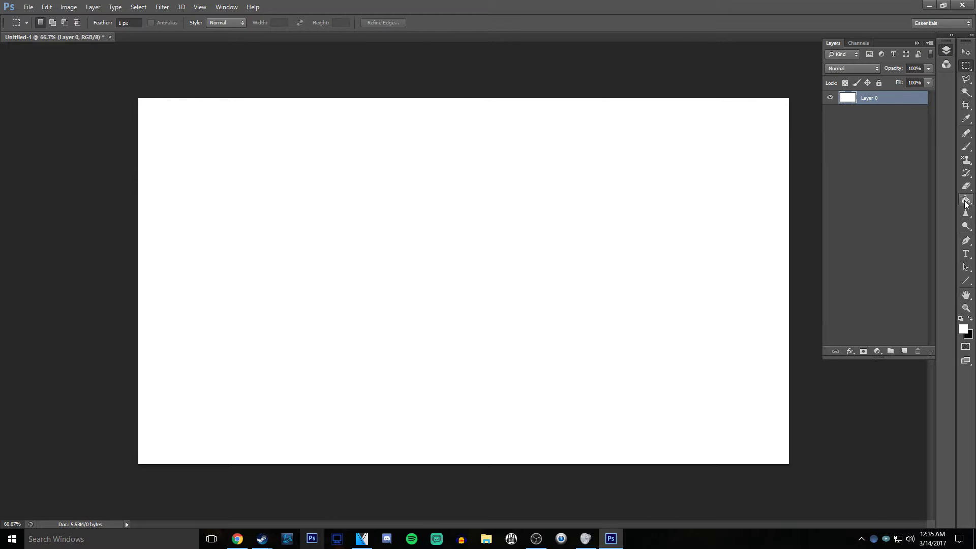
left_click(966, 200)
left_click(969, 319)
left_click(694, 176)
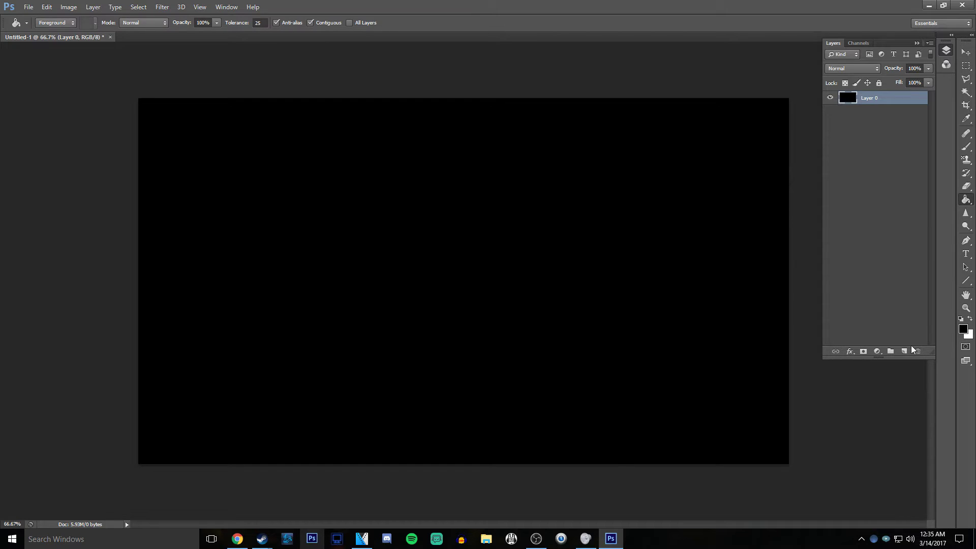
left_click(903, 352)
left_click(965, 147)
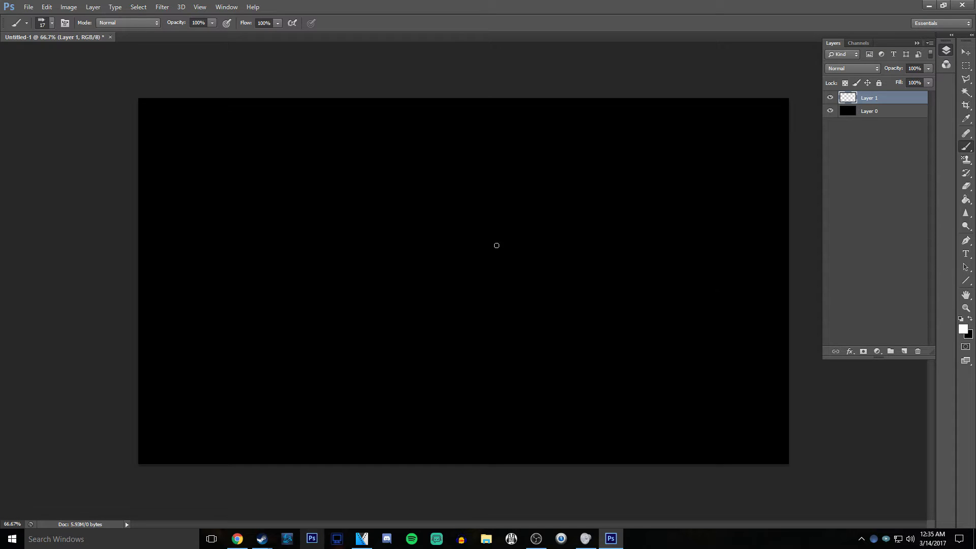
left_click_drag(445, 202, 263, 261)
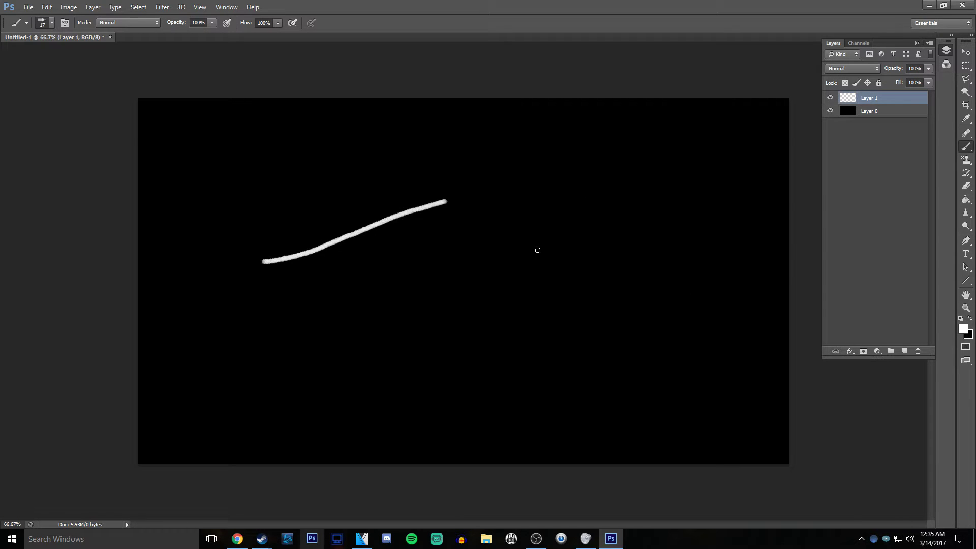
key("ctrl+z")
right_click(443, 241)
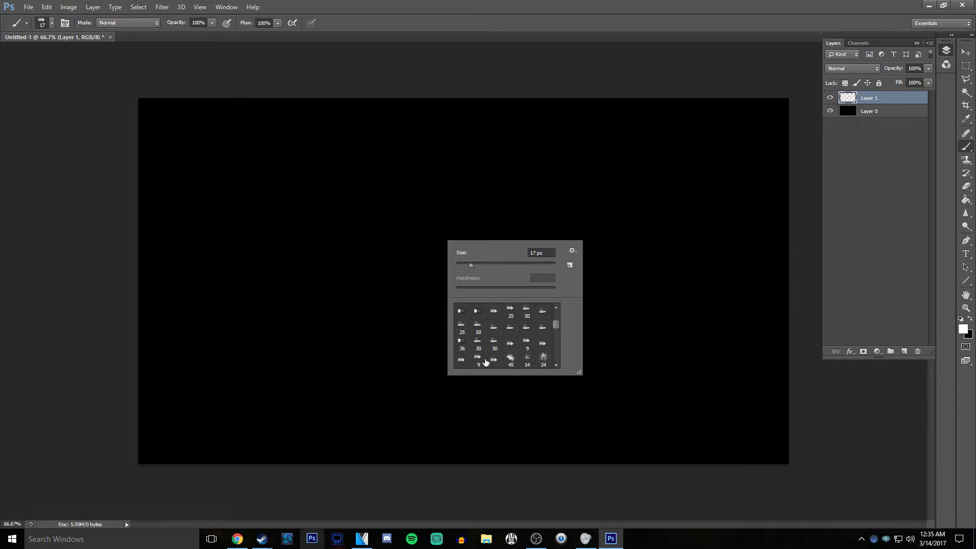
left_click_drag(464, 262, 461, 264)
left_click_drag(479, 205, 295, 267)
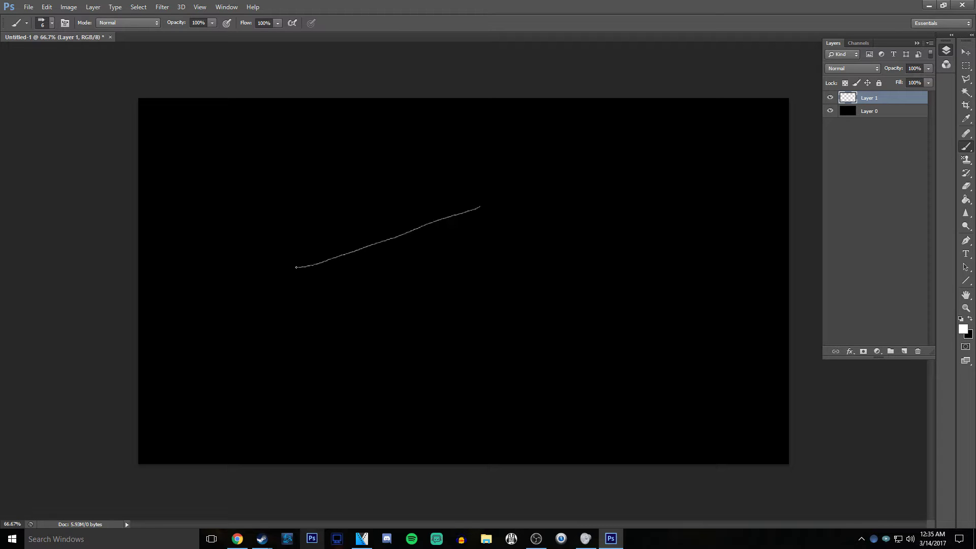
key("ctrl+z")
Set the brush size to 10 px and sketch a tilted clipboard with a clip and an inner sheet outline on Layer 1
right_click(415, 245)
left_click_drag(430, 268, 432, 268)
left_click_drag(479, 195, 420, 210)
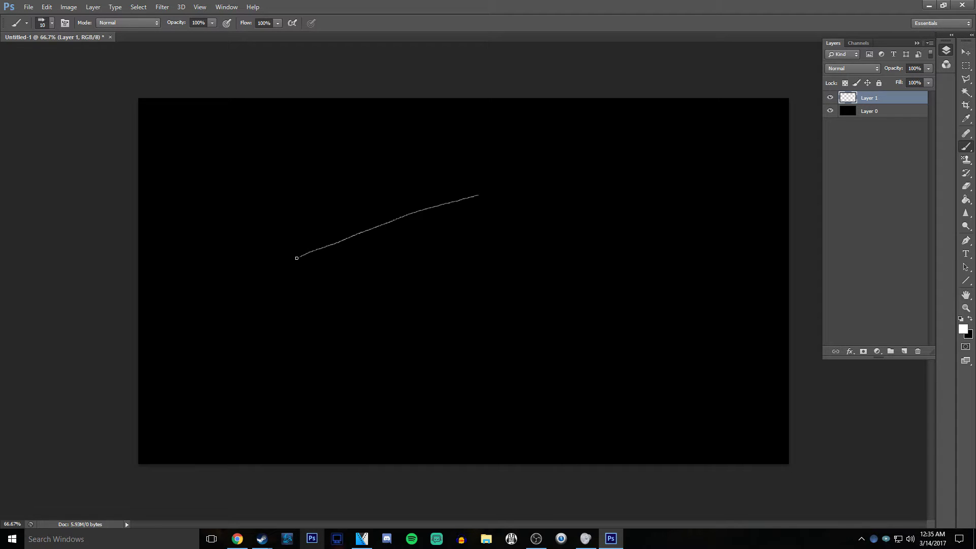
mouse_move(296, 258)
left_mouse_down()
mouse_move(354, 291)
mouse_move(404, 303)
mouse_move(549, 252)
mouse_move(465, 195)
left_mouse_up()
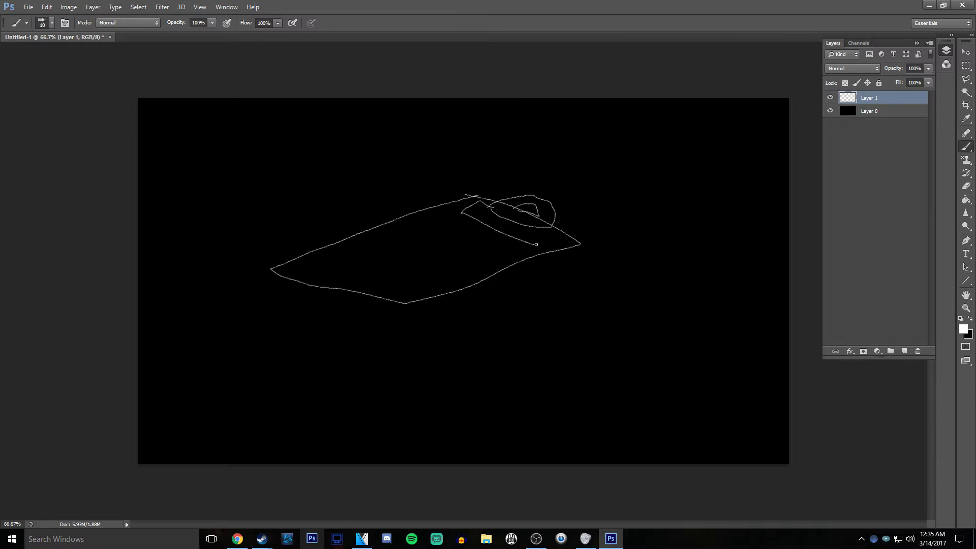
left_click_drag(456, 220, 314, 266)
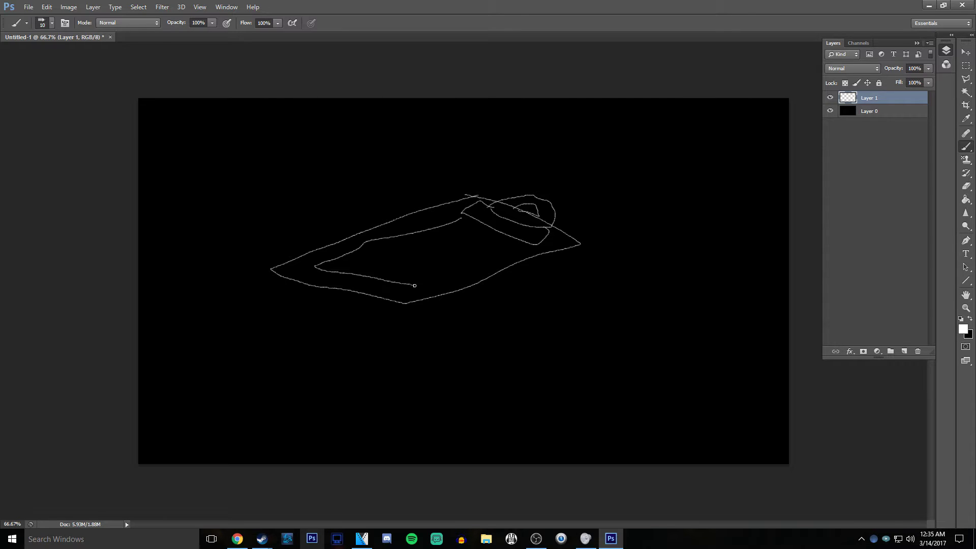
left_click_drag(415, 285, 516, 255)
Loosely retrace the clipboard over the first sketch on a new layer, and hide both sketch layers
left_click(903, 351)
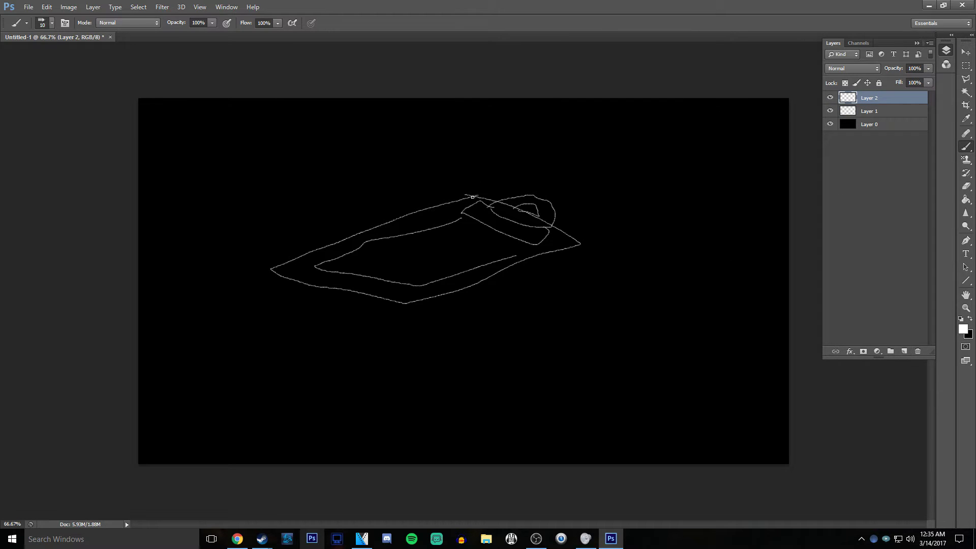
mouse_move(283, 264)
left_mouse_down()
mouse_move(412, 306)
mouse_move(580, 246)
mouse_move(462, 186)
left_mouse_up()
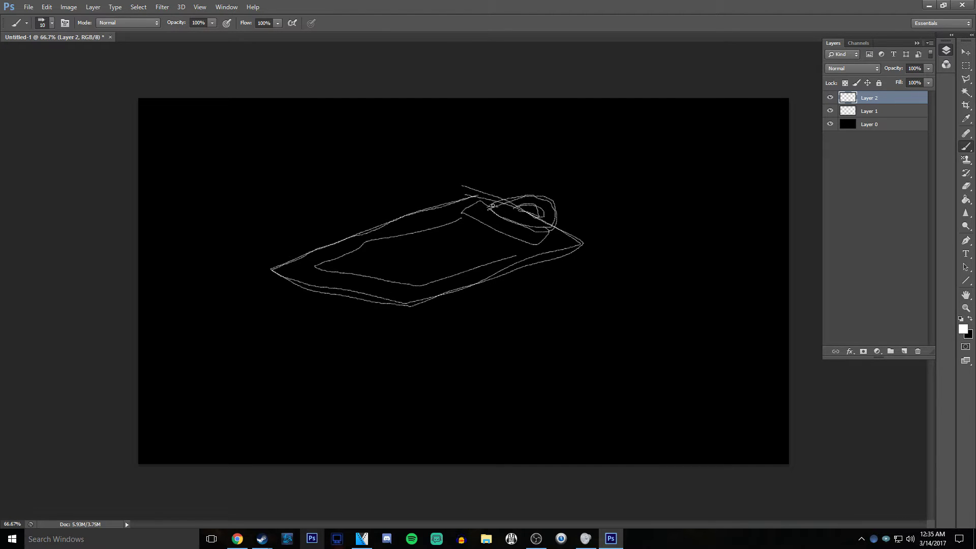
left_click_drag(456, 213, 330, 258)
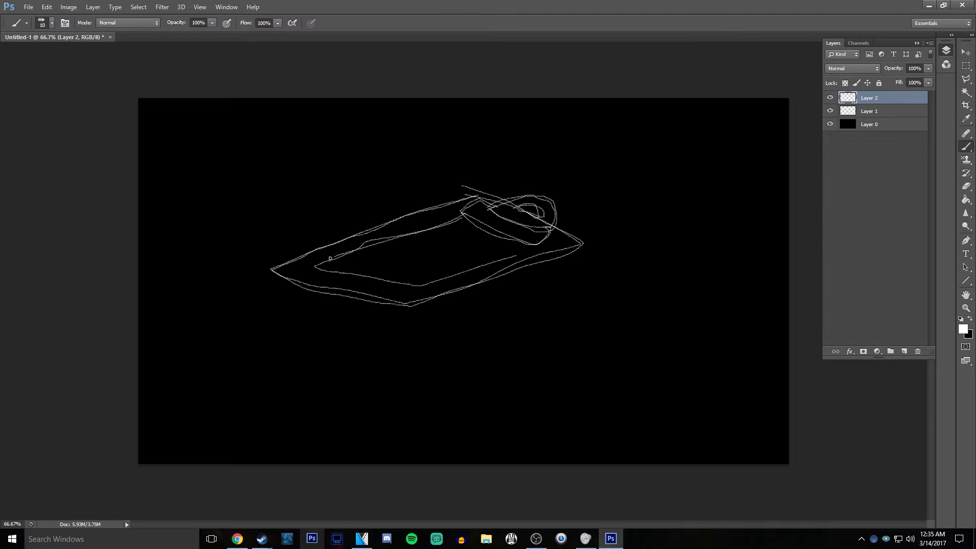
mouse_move(367, 286)
left_mouse_down()
mouse_move(417, 289)
mouse_move(509, 254)
left_mouse_up()
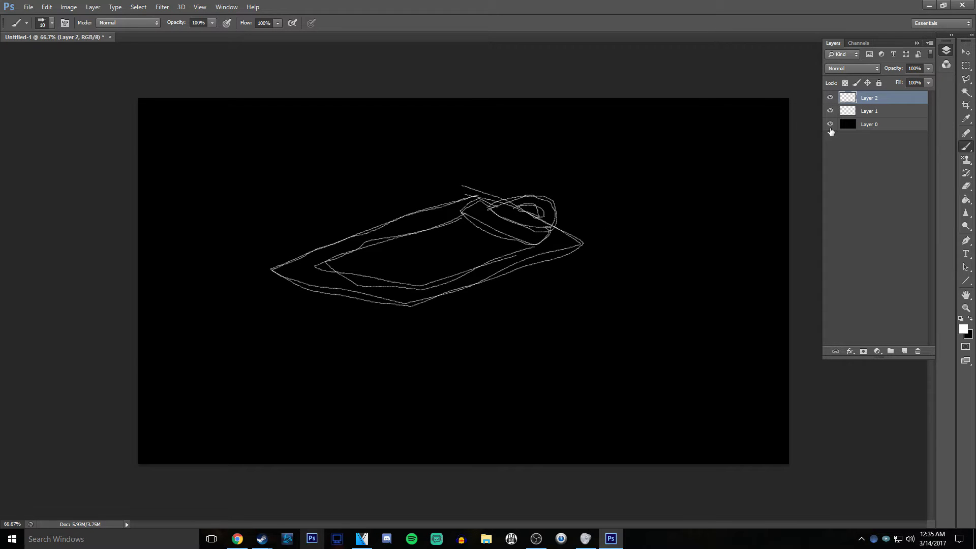
left_click(830, 111)
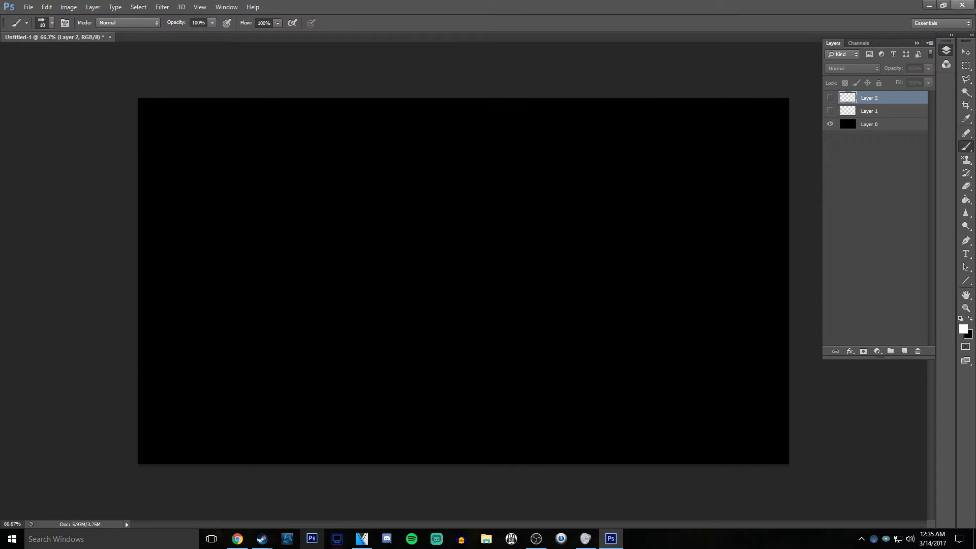
Switch back to VEGAS Pro and look over the chalkboard drawings and the wider timeline up to about 4:37
left_click(927, 5)
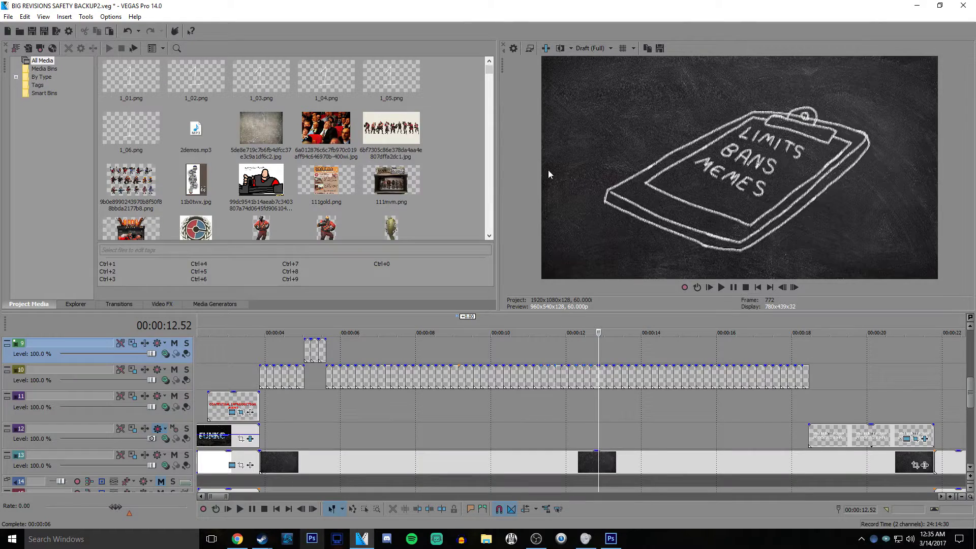
left_click(464, 358)
left_click(399, 355)
scroll(400, 354, "down", 5)
scroll(400, 355, "down", 3)
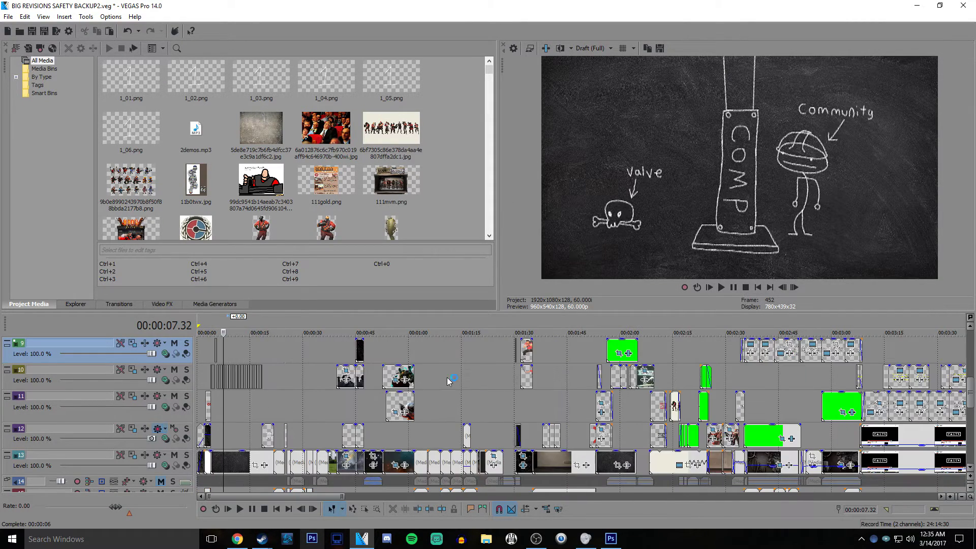
scroll(660, 359, "down", 3)
left_click(692, 358)
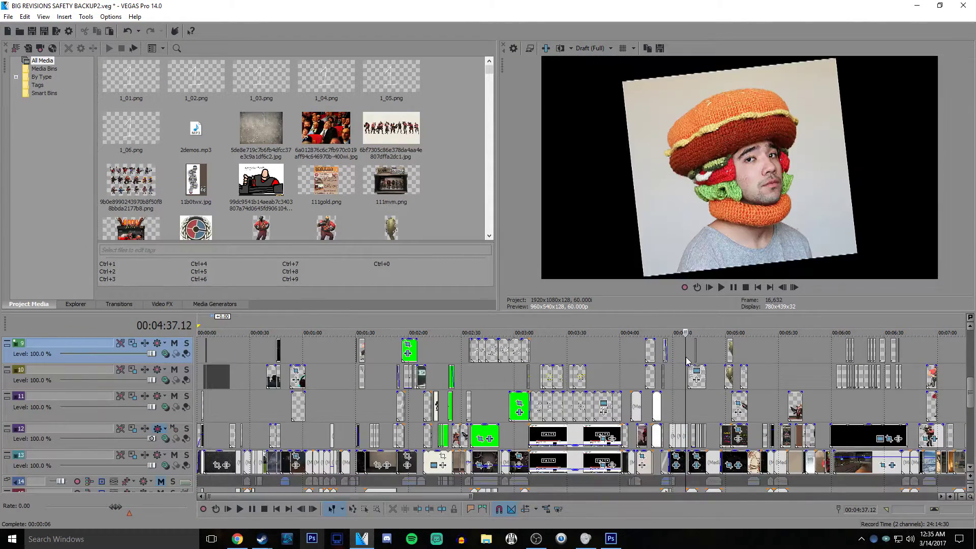
Skim the timeline between about 00:02:58 and 00:07:30 for the clips of the chalkboard animation
scroll(676, 363, "up", 3)
left_click(727, 372)
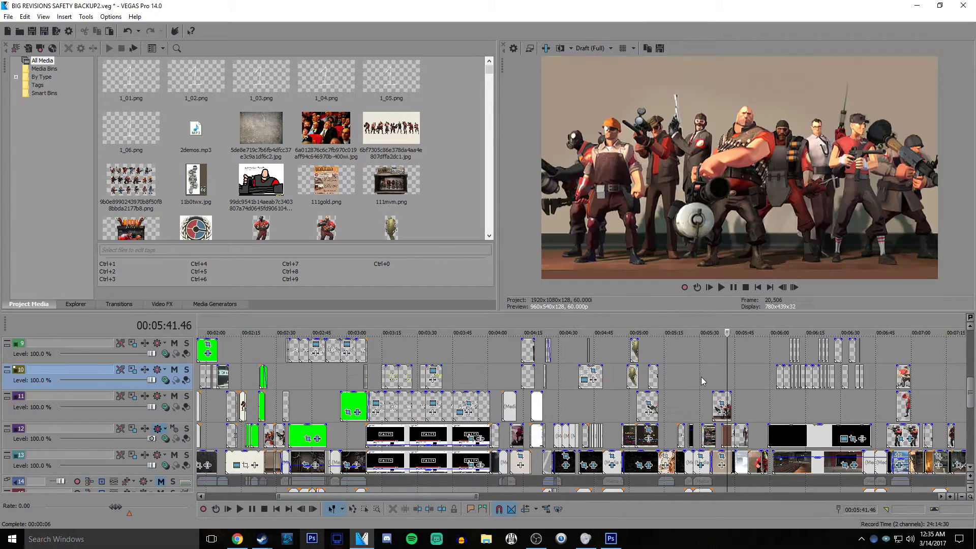
left_click(701, 377)
left_click(498, 369)
left_click(344, 376)
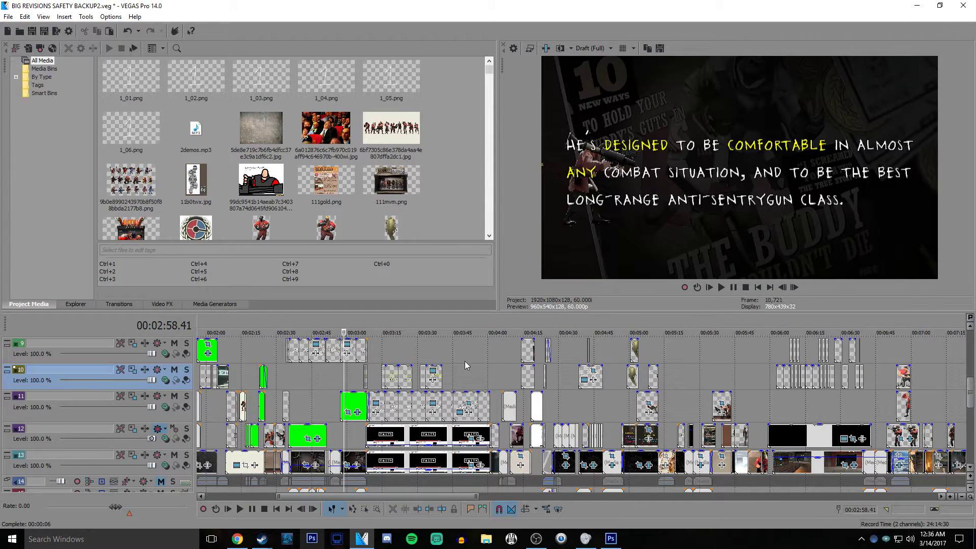
left_click(465, 361)
left_click(508, 367)
left_click(693, 356)
scroll(693, 356, "down", 1)
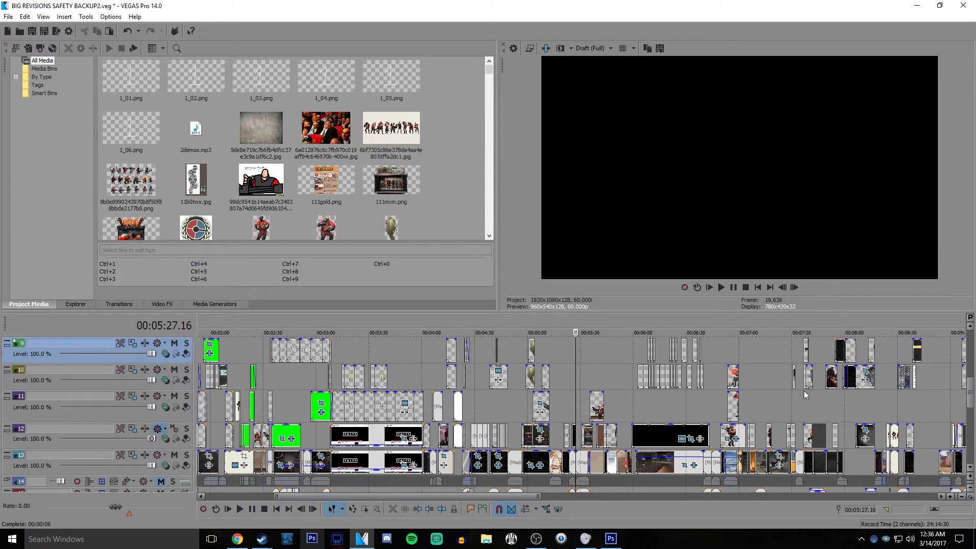
left_click(826, 409)
Play the Generalists and Specialists chalkboard sequence from 00:07:41.42 to view the drawn frames in motion
scroll(827, 409, "up", 6)
left_click(469, 415)
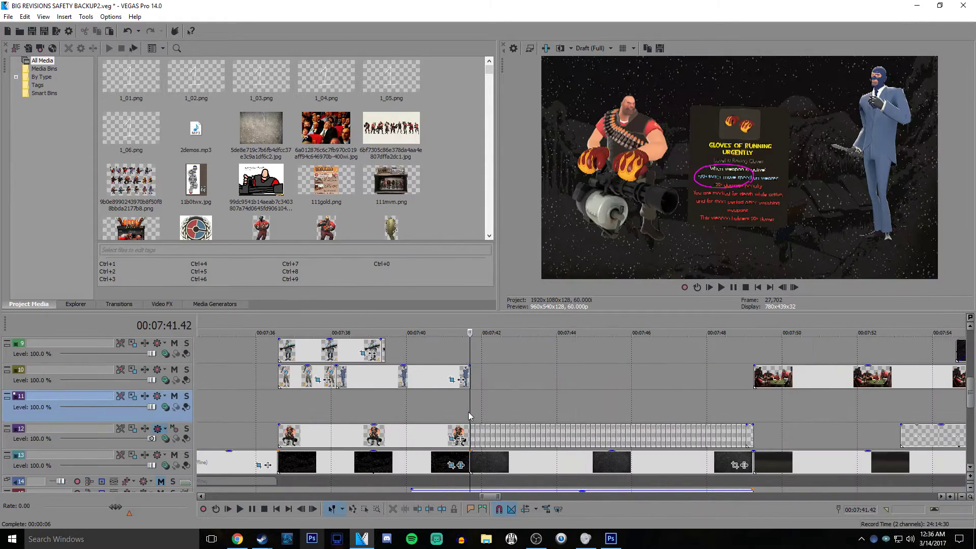
key("space")
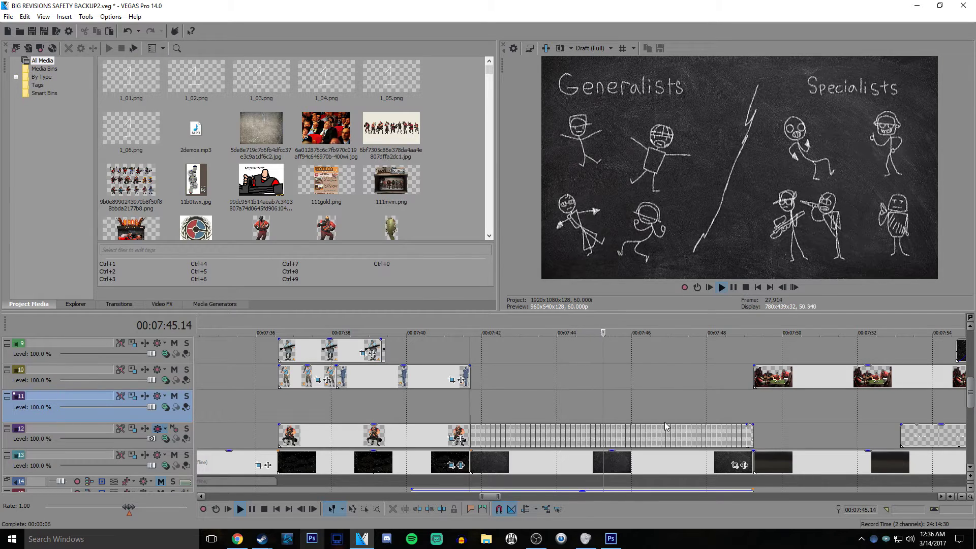
scroll(551, 440, "down", 4)
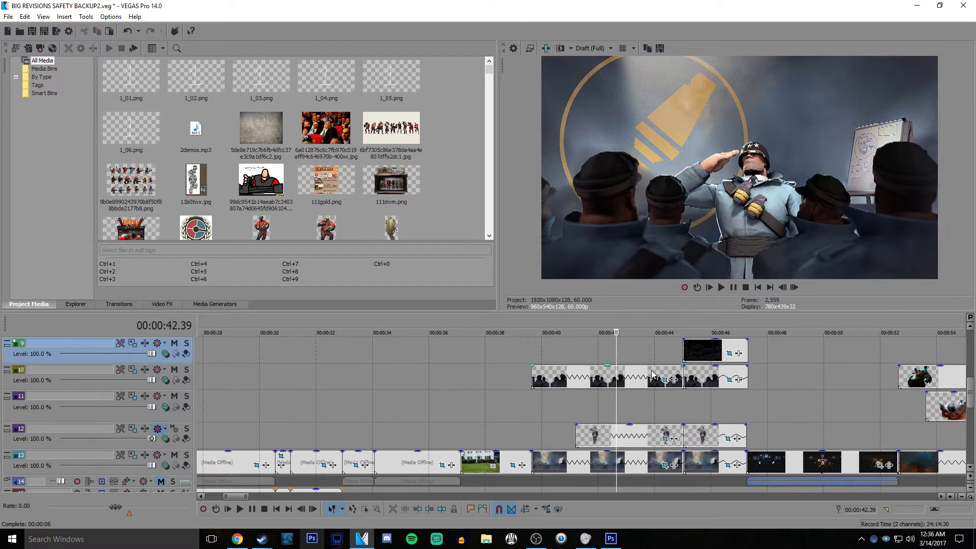
Inspect the layered saluting soldier scene at 00:00:43.39 and select the long crowd clip on track 10
scroll(603, 359, "up", 2)
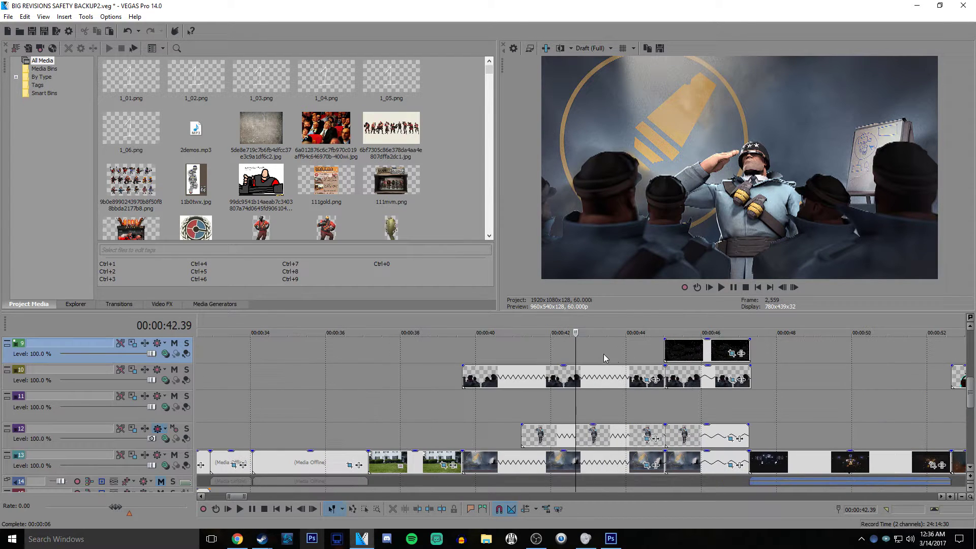
left_click(602, 354)
left_click(612, 349)
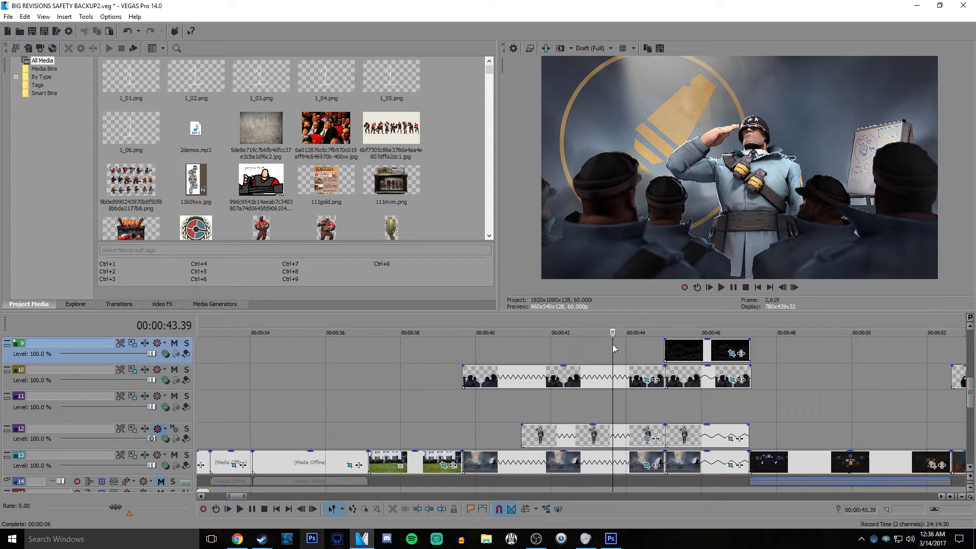
scroll(661, 376, "down", 1)
scroll(688, 381, "up", 2)
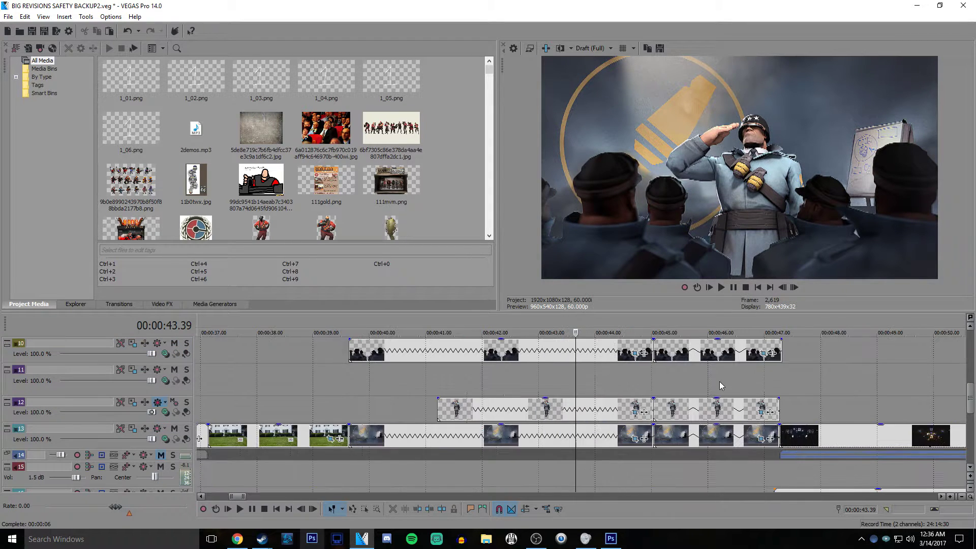
scroll(718, 382, "up", 2)
scroll(553, 385, "up", 1)
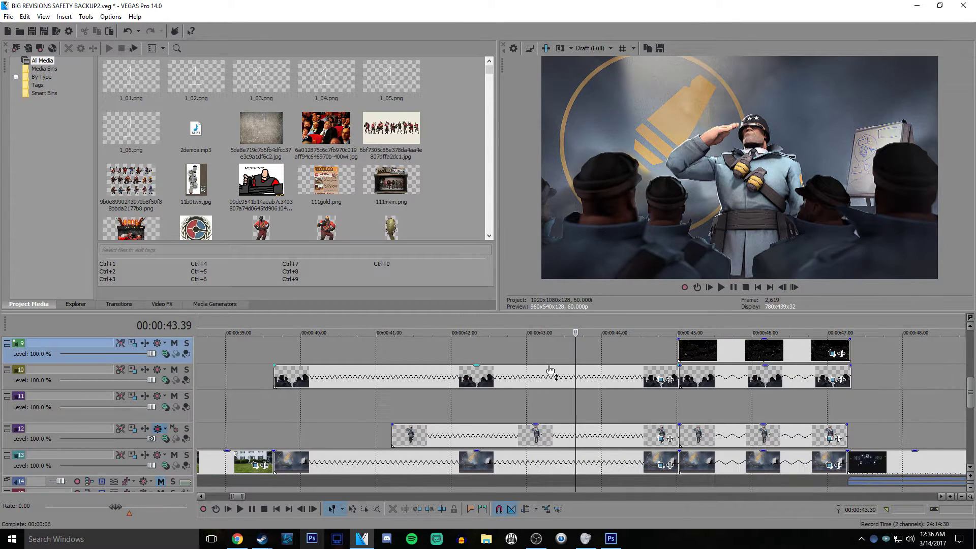
left_click(549, 373)
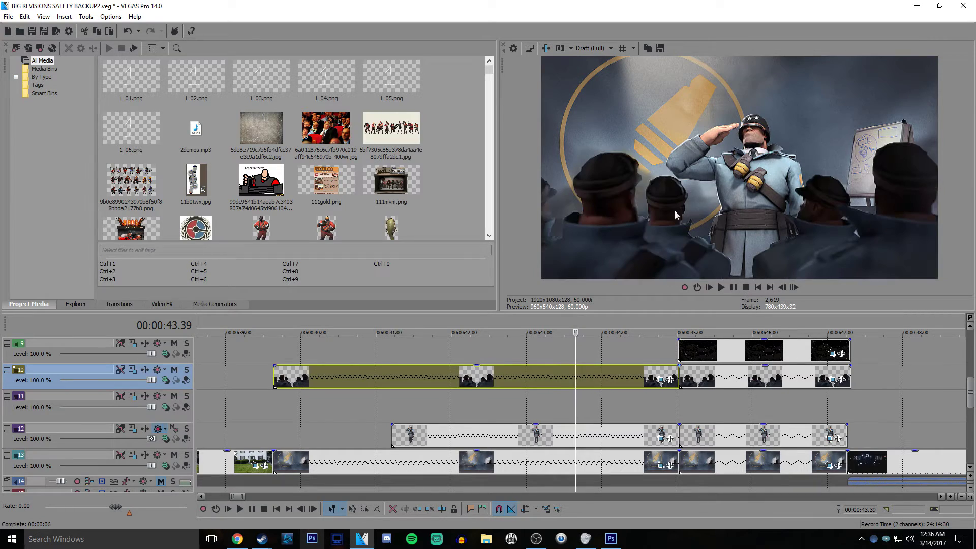
Switch to Chrome, browse the Team Fortress 2 artwork page, and open the full-size saluting soldier image
left_click(237, 538)
scroll(627, 218, "down", 7)
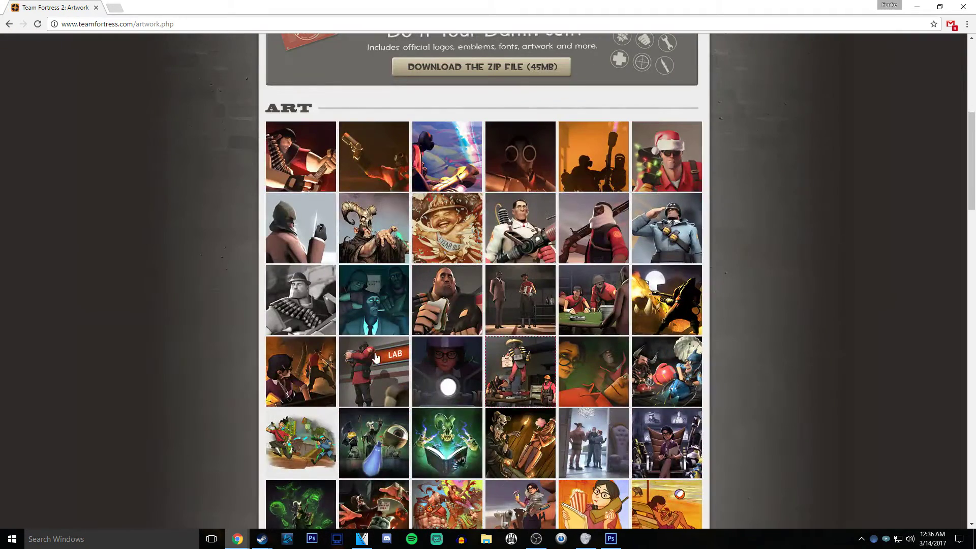
scroll(630, 477, "down", 3)
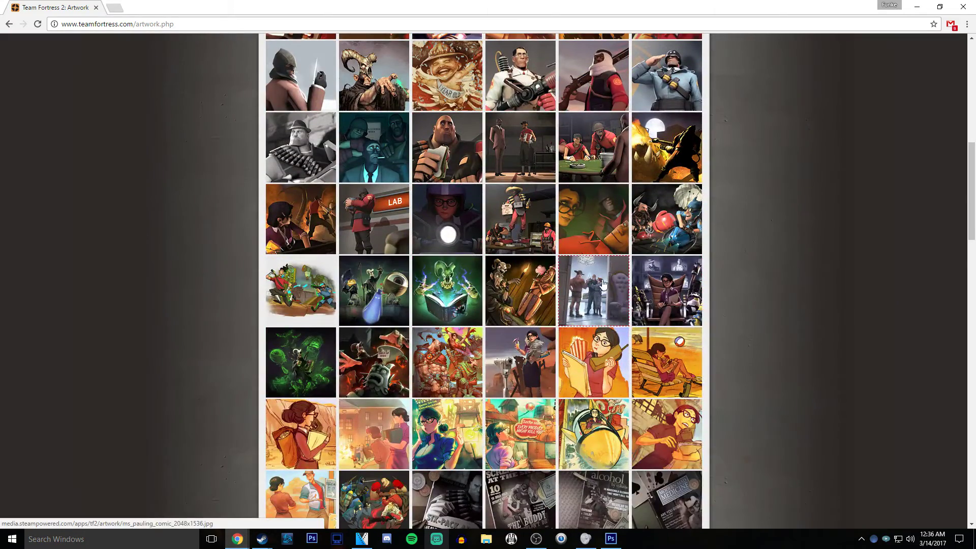
scroll(685, 320, "down", 6)
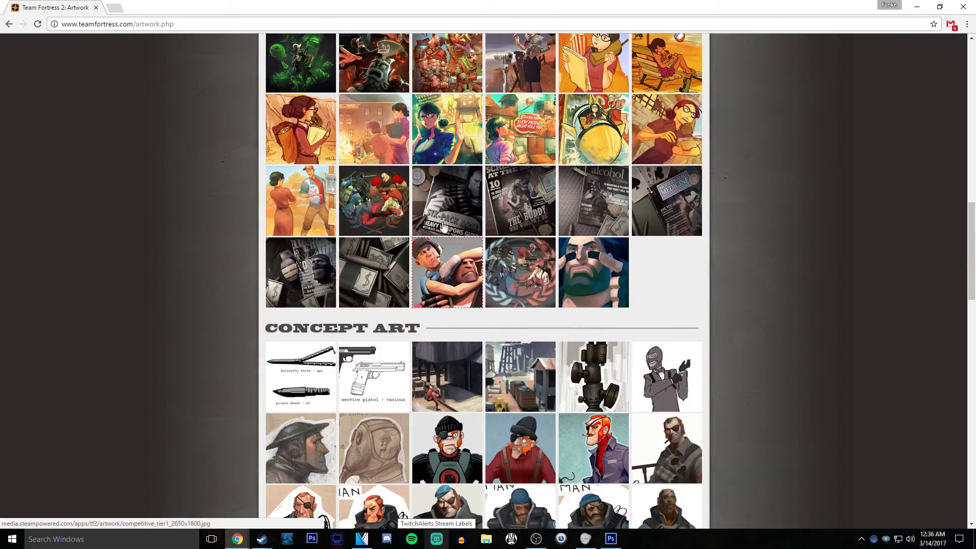
scroll(685, 320, "up", 4)
scroll(701, 273, "up", 3)
left_click(508, 223)
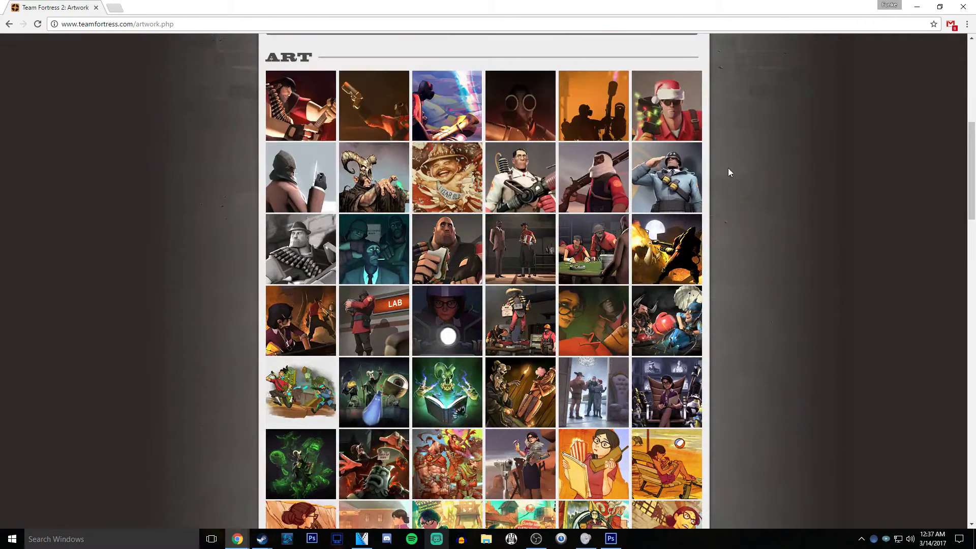
left_click(697, 181)
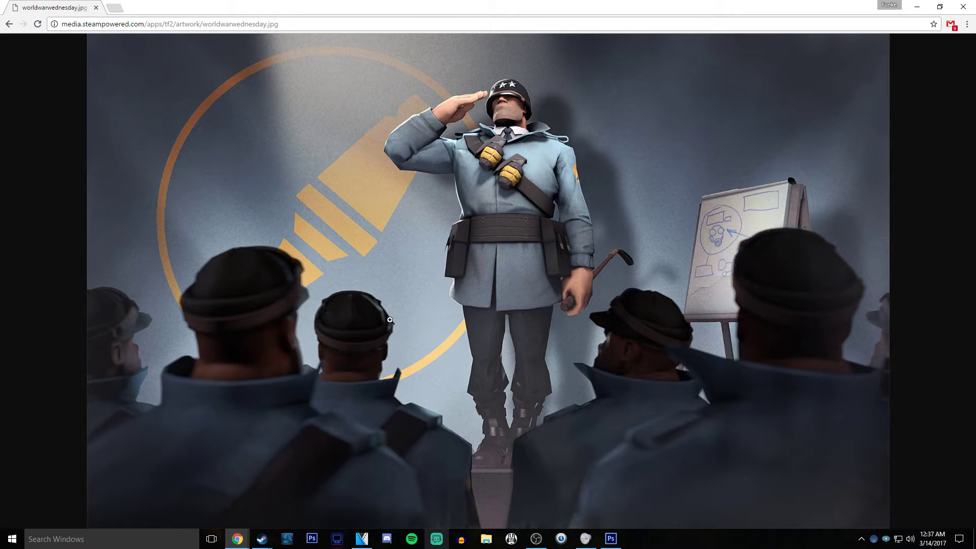
Copy the soldier image and paste it into a new Photoshop document that keeps the proposed settings
right_click(480, 157)
left_click(504, 196)
left_click(611, 538)
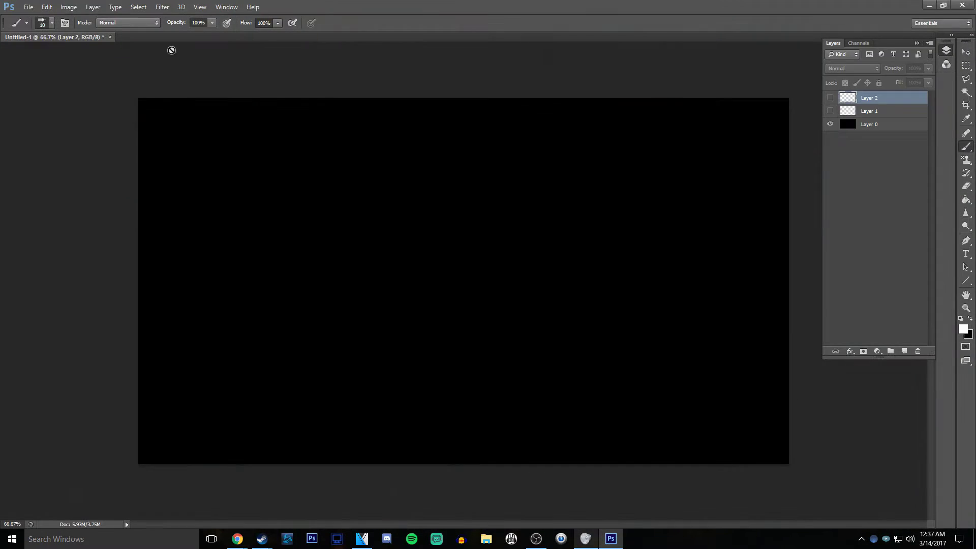
left_click(28, 7)
left_click(40, 18)
key("Return")
key("ctrl+v")
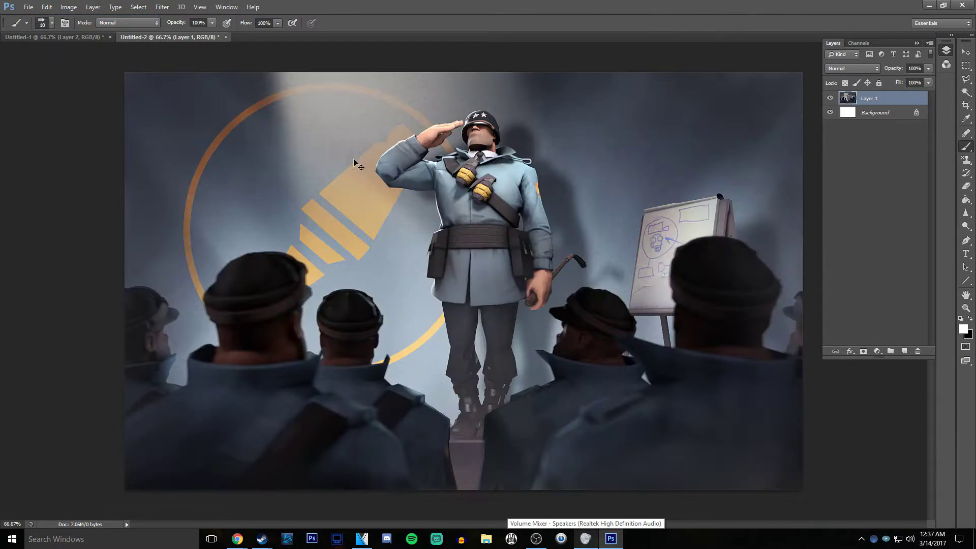
Return to VEGAS Pro, place the cursor at 00:00:43.12, and hide the crowd and soldier clips by lowering their opacity
left_click(929, 5)
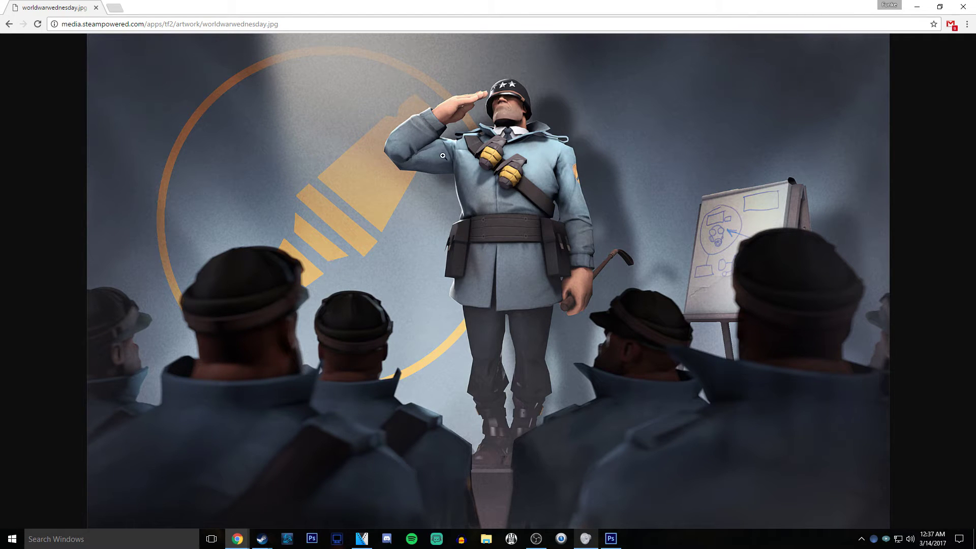
left_click(917, 6)
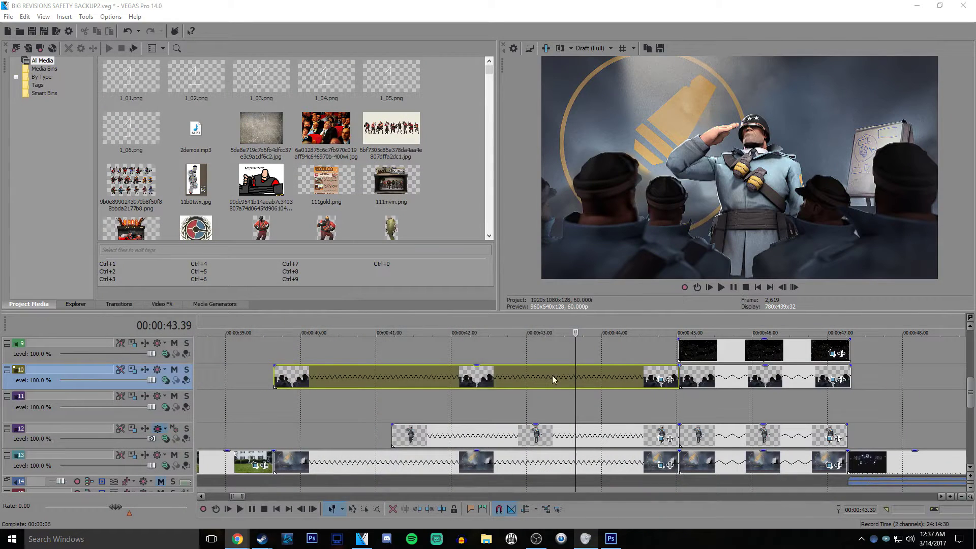
left_click(520, 350)
left_click(541, 350)
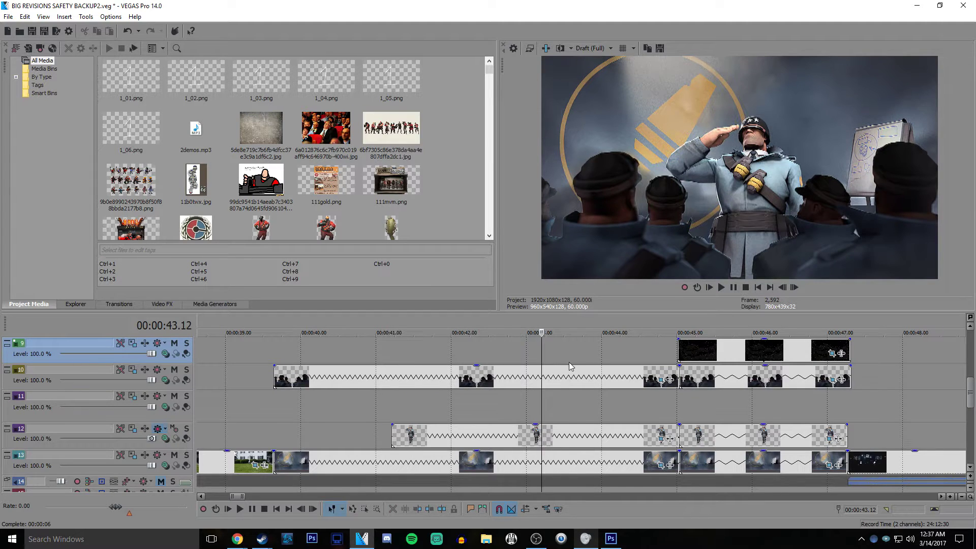
left_click_drag(567, 369, 578, 361)
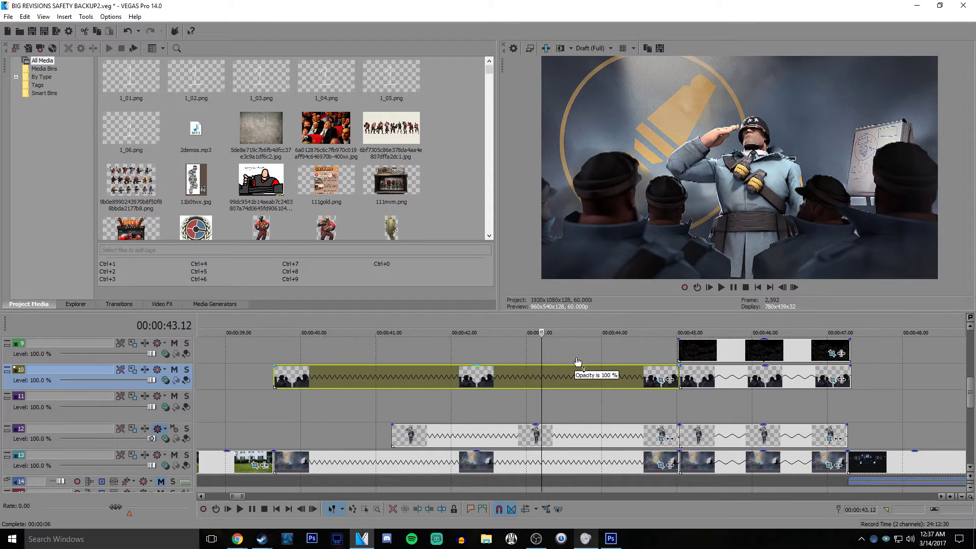
left_click_drag(578, 361, 579, 388)
left_click_drag(543, 428, 544, 447)
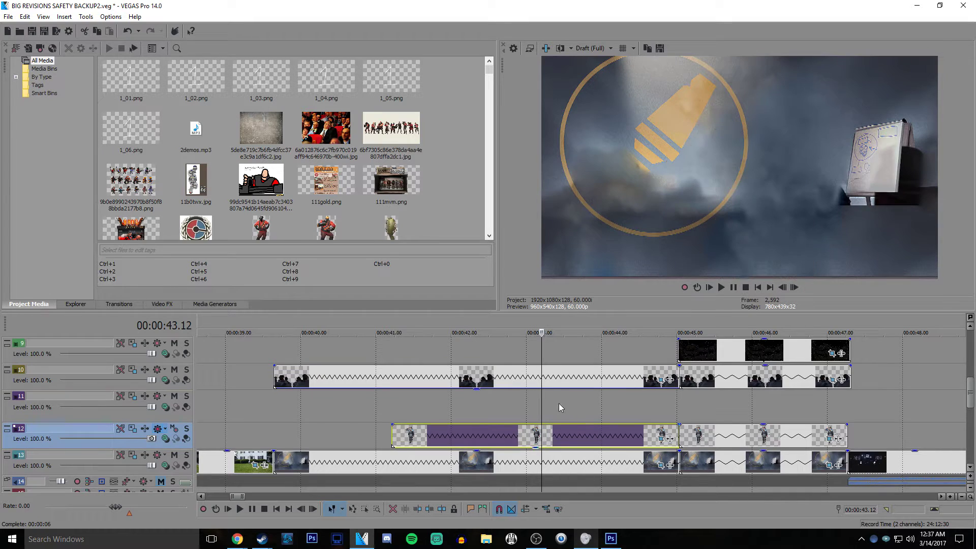
Enlarge the video preview by shrinking the timeline area, keeping the crowd clip on track 10 in view
scroll(560, 396, "down", 2)
scroll(567, 414, "down", 2)
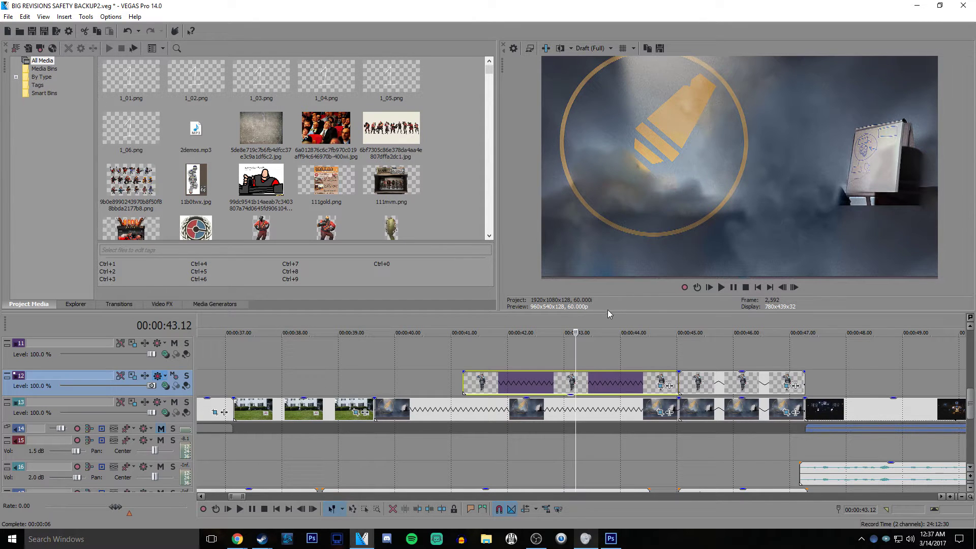
left_click_drag(601, 312, 603, 357)
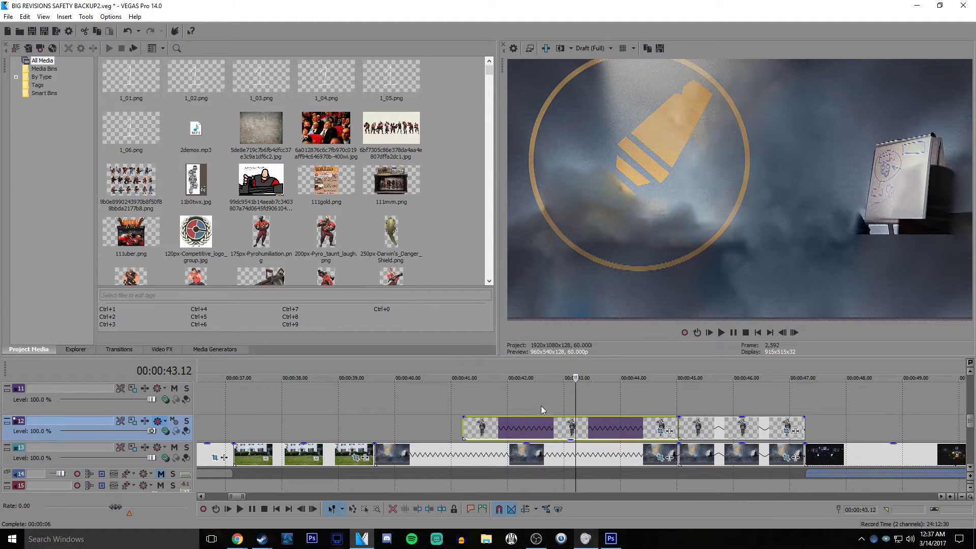
left_click_drag(970, 417, 675, 417)
scroll(606, 413, "up", 2)
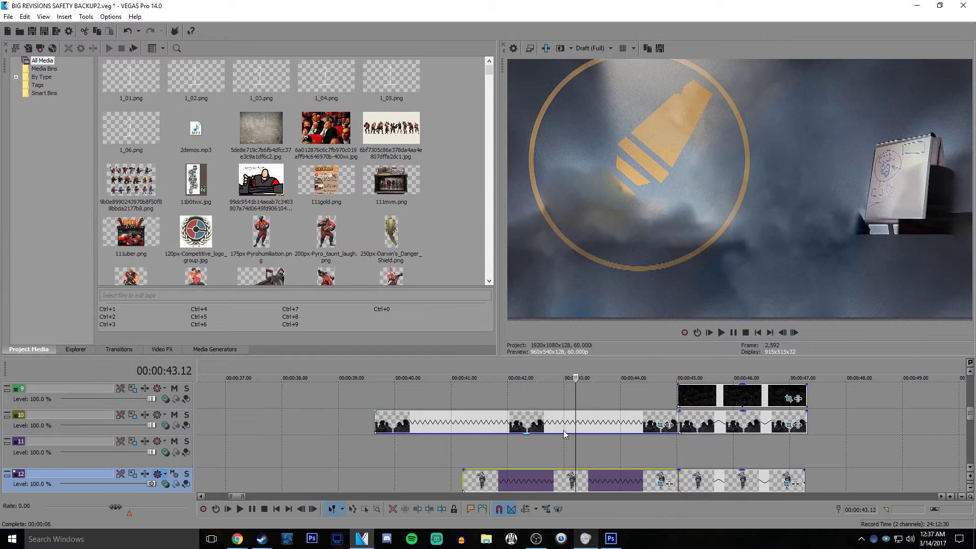
Toggle the crowd clip's opacity between hidden and fully visible to compare it with the clean background, ending at 100 %
left_click(563, 427)
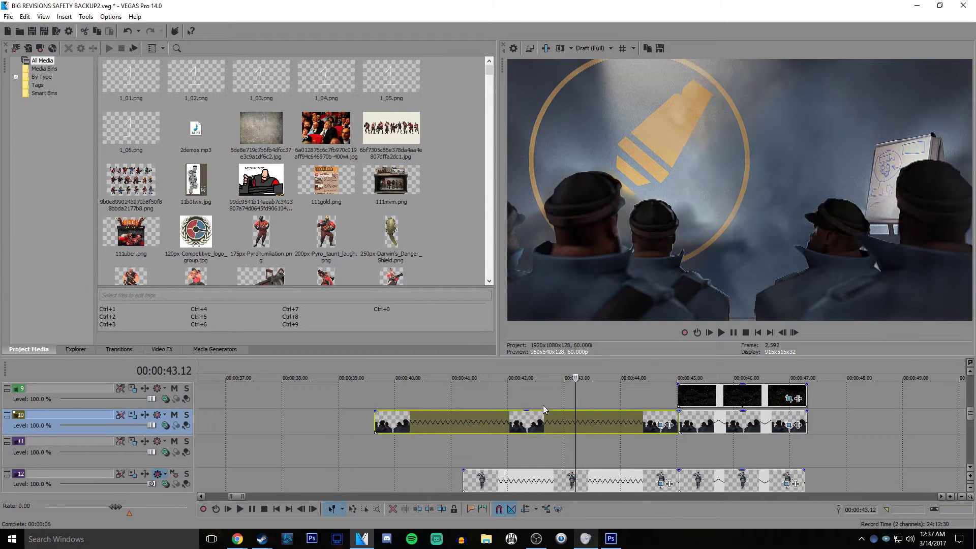
left_click_drag(543, 410, 540, 432)
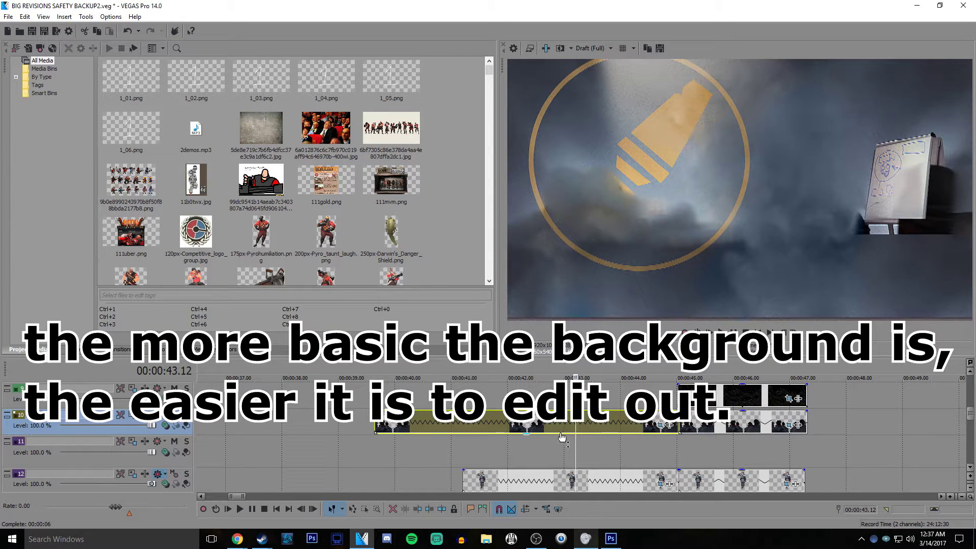
left_click_drag(562, 437, 558, 531)
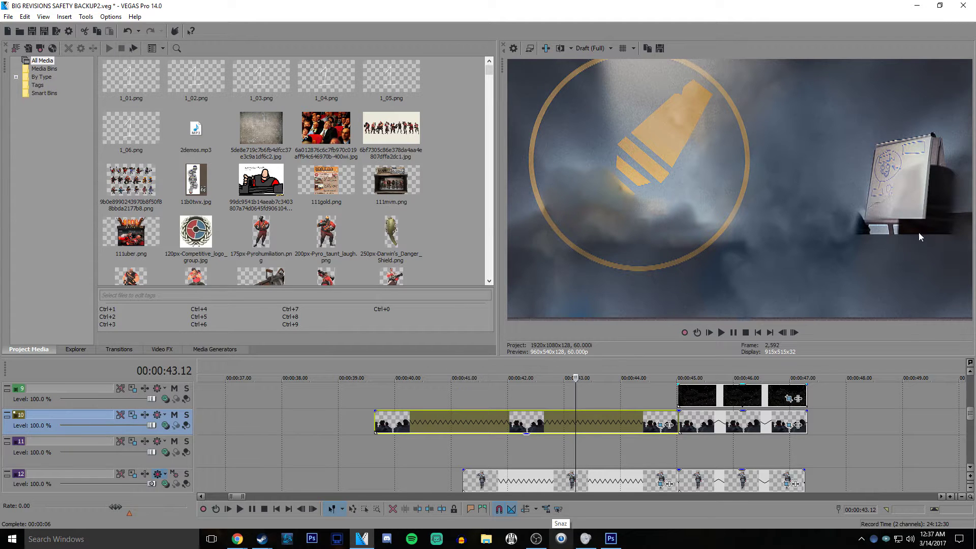
left_click_drag(556, 437, 545, 388)
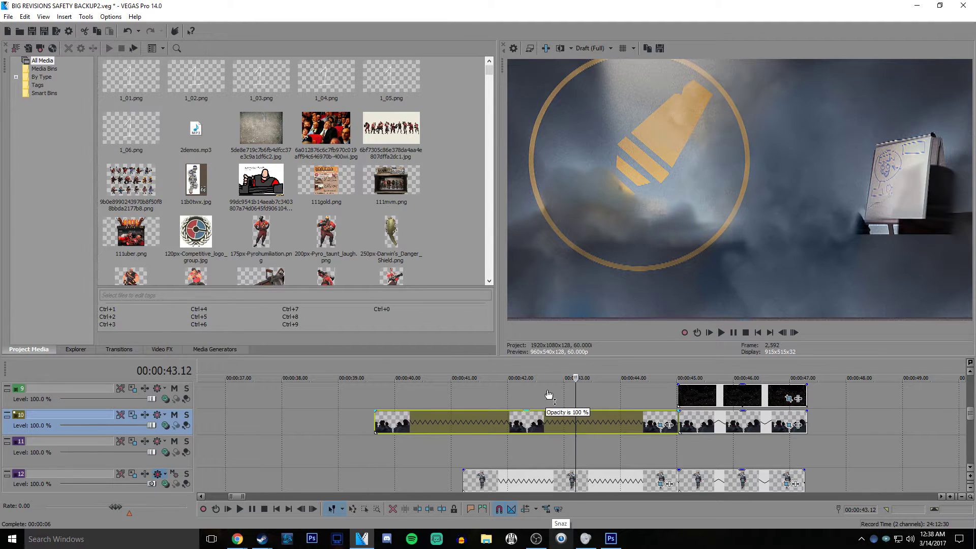
Hide the crowd clip, restore the soldier clip on track 12 to 100 % opacity, and place the cursor at 00:00:44.45
scroll(545, 388, "down", 1)
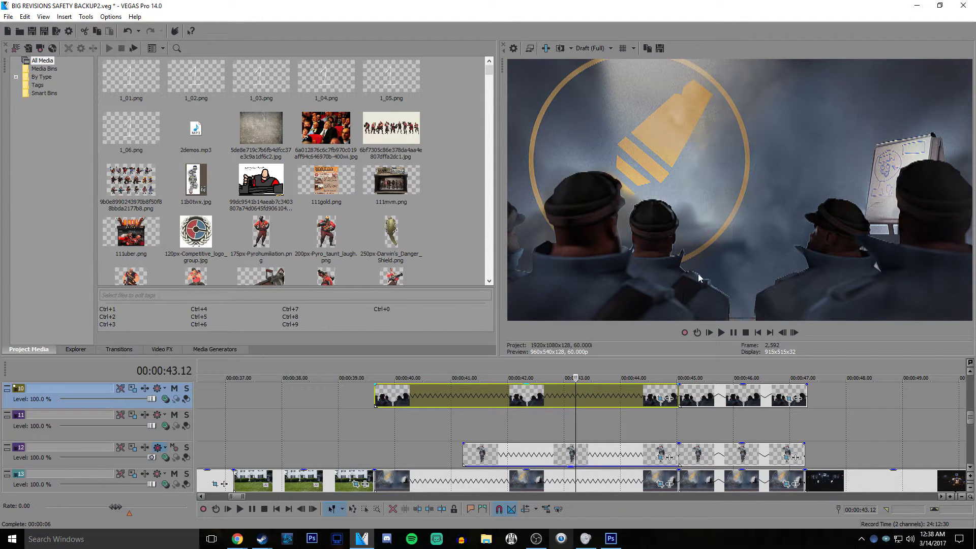
left_click_drag(480, 385, 490, 430)
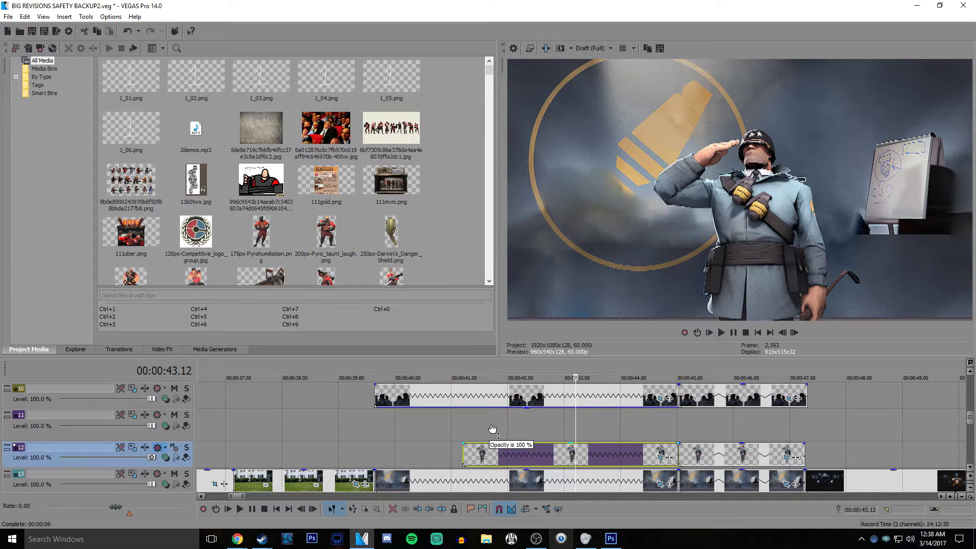
left_click(650, 428)
left_click(663, 425)
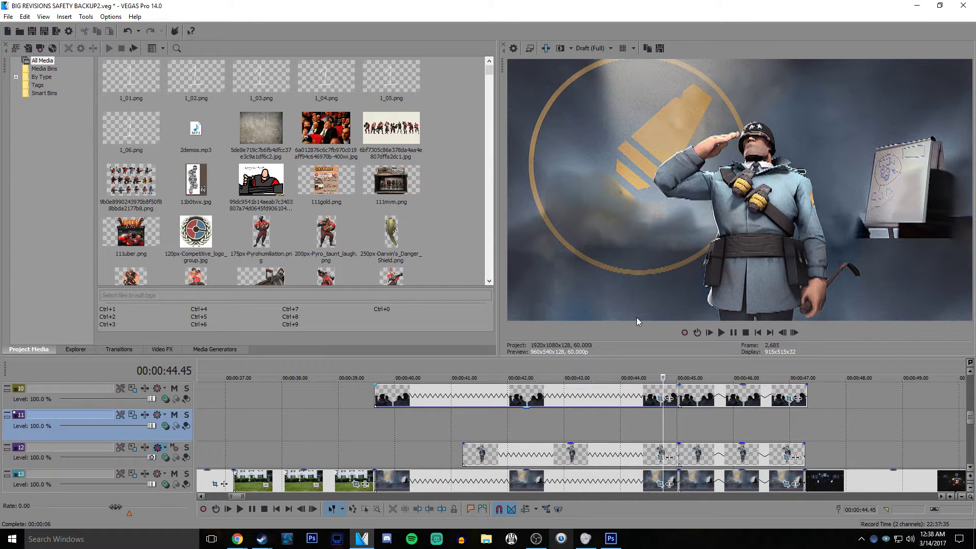
Switch to the saluting soldier artwork in Photoshop, choose the Eraser for Layer 1, and open its brush size and hardness settings
left_click(611, 538)
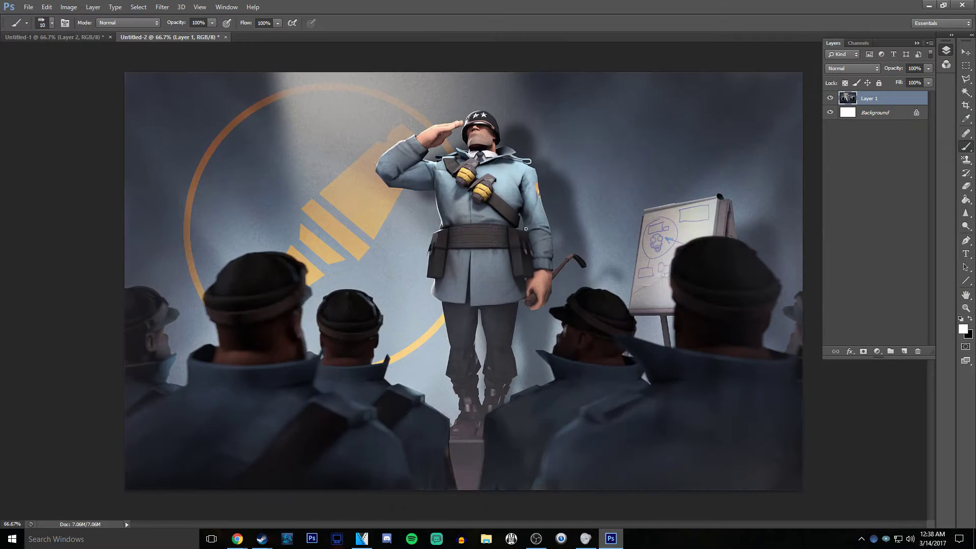
scroll(541, 306, "up", 5)
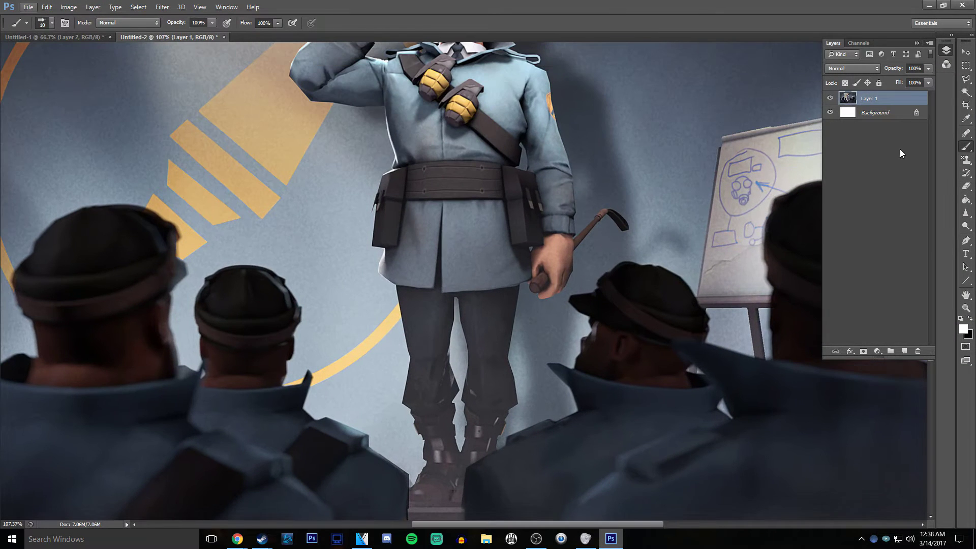
left_click(965, 79)
left_click(915, 79)
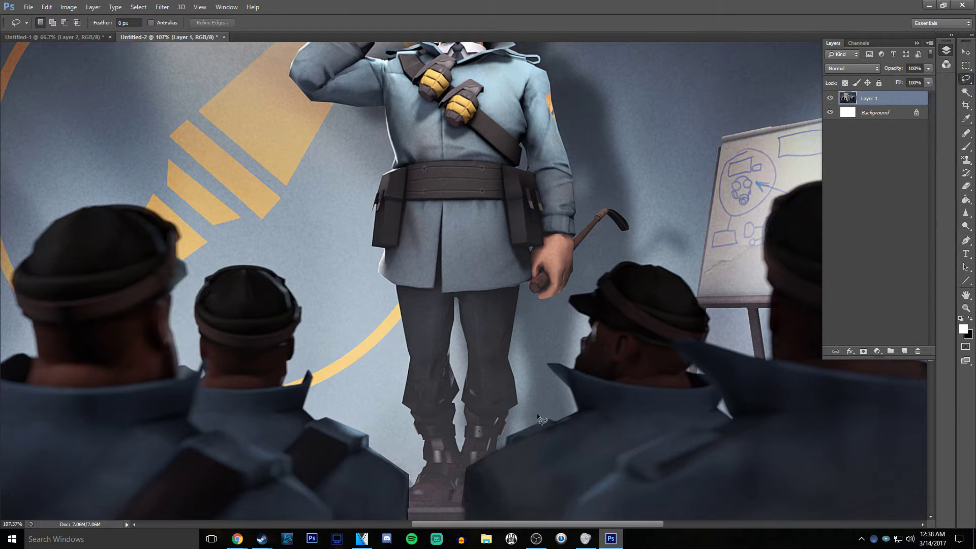
left_click(965, 186)
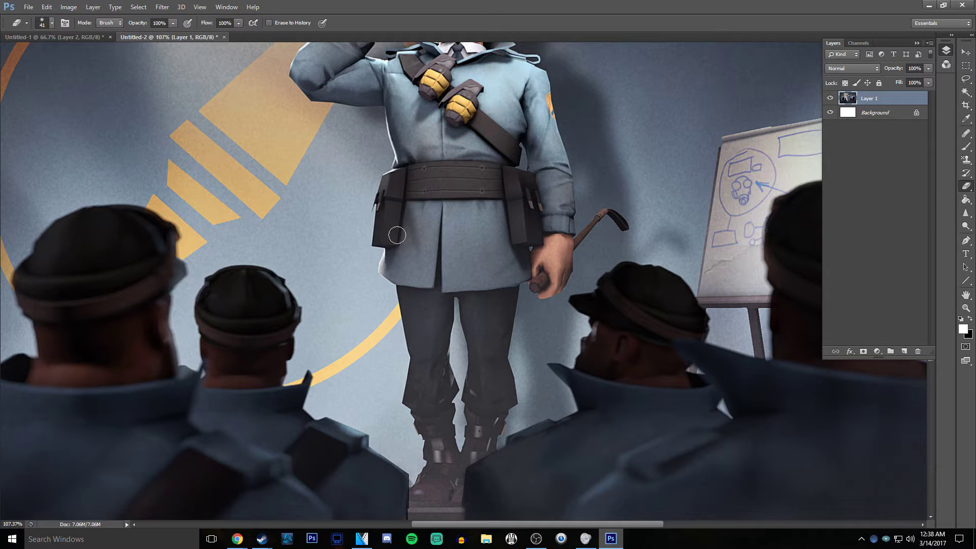
right_click(413, 316)
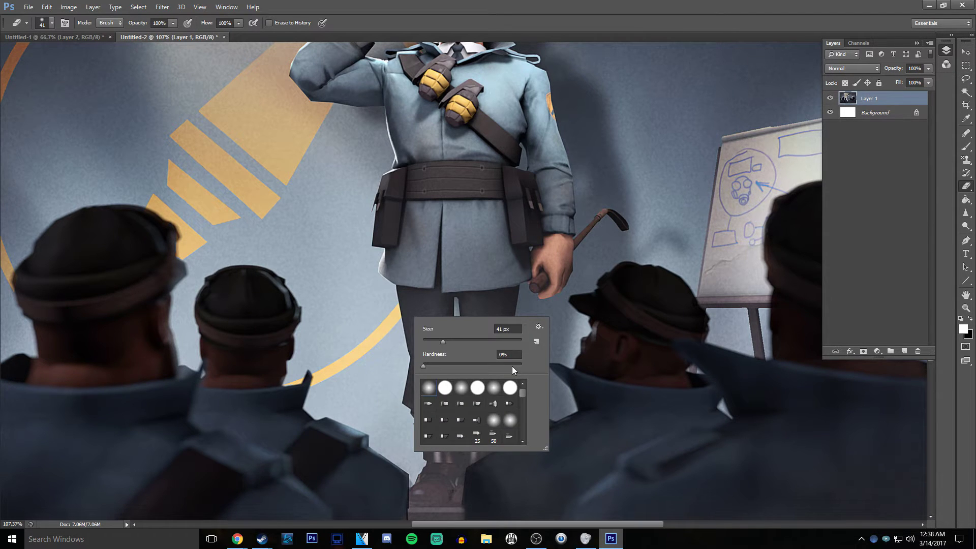
Try erasing the background along the outer edge of the soldier's trouser leg with freehand Eraser strokes, and undo each stroke
mouse_move(366, 291)
left_mouse_down()
mouse_move(366, 283)
mouse_move(383, 287)
mouse_move(397, 361)
mouse_move(383, 434)
left_mouse_up()
scroll(383, 433, "up", 5)
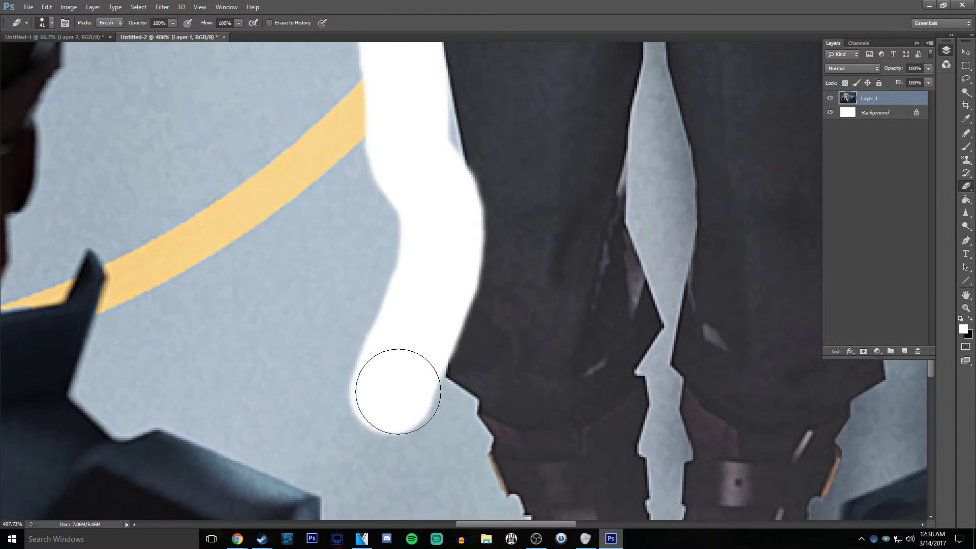
key("ctrl+z")
left_click_drag(416, 298, 420, 224)
key("ctrl+z")
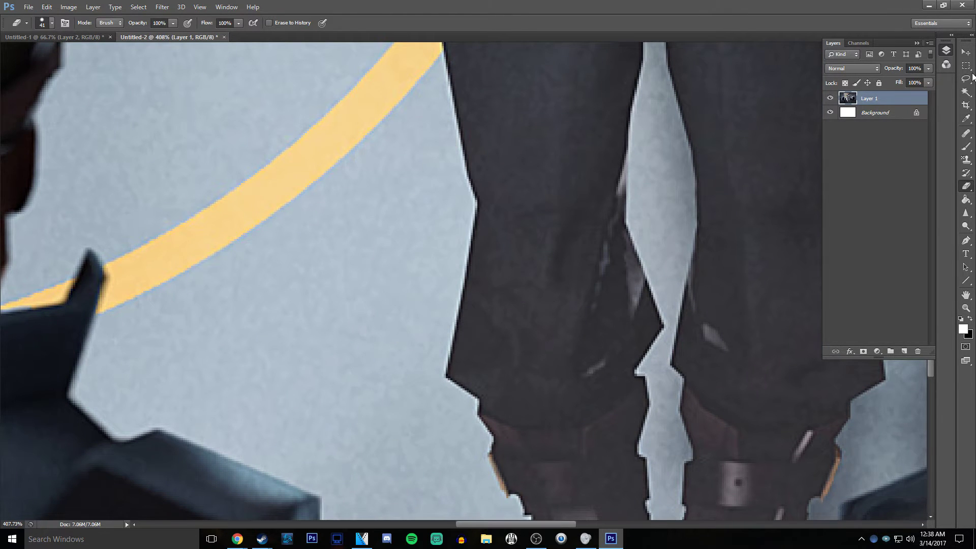
Try the Quick Selection tool on the pale background between the crowd and the soldier's leg, and clear the selection
left_click(965, 93)
scroll(420, 178, "down", 3)
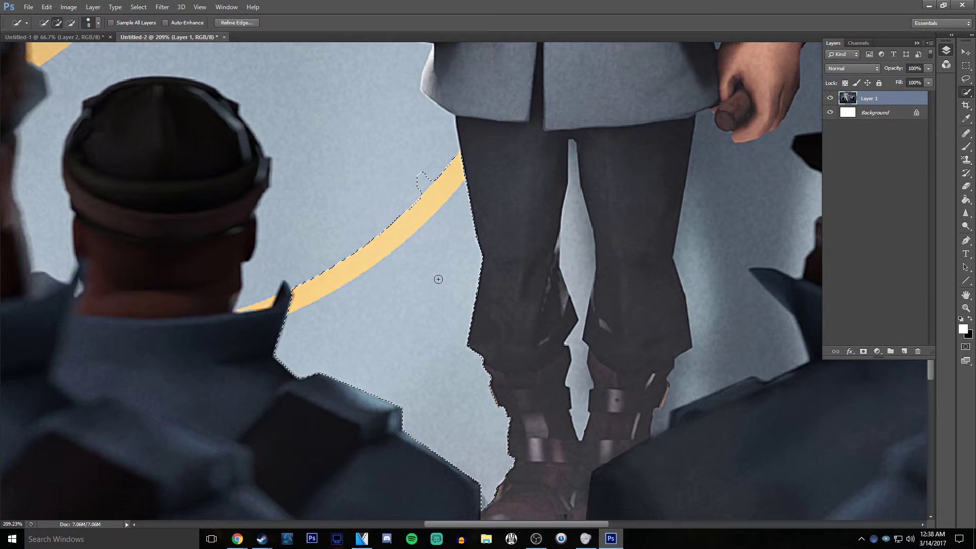
left_click(966, 65)
key("ctrl+d")
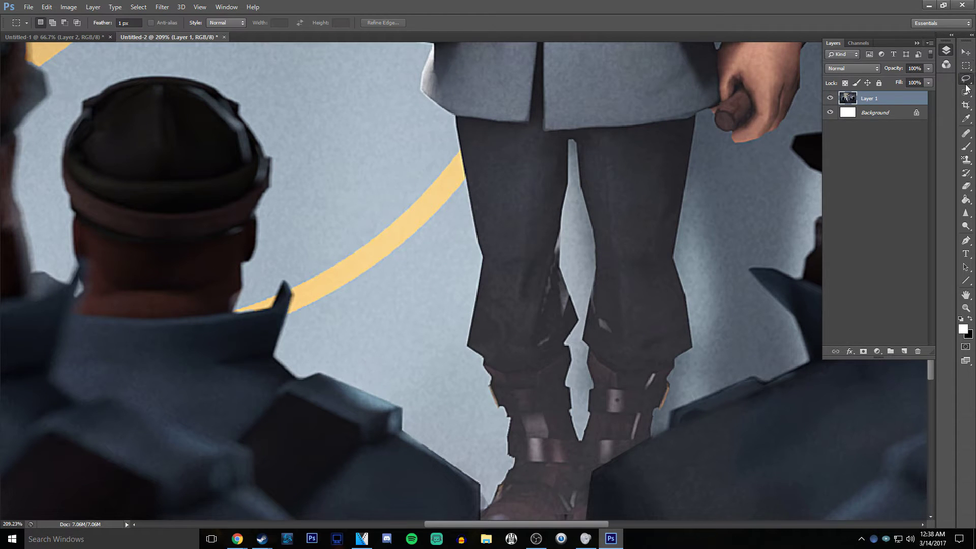
Outline a wedge of background along the soldier's trouser leg with the Polygonal Lasso and delete it from Layer 1
right_click(965, 79)
left_click(955, 88)
scroll(406, 109, "up", 3)
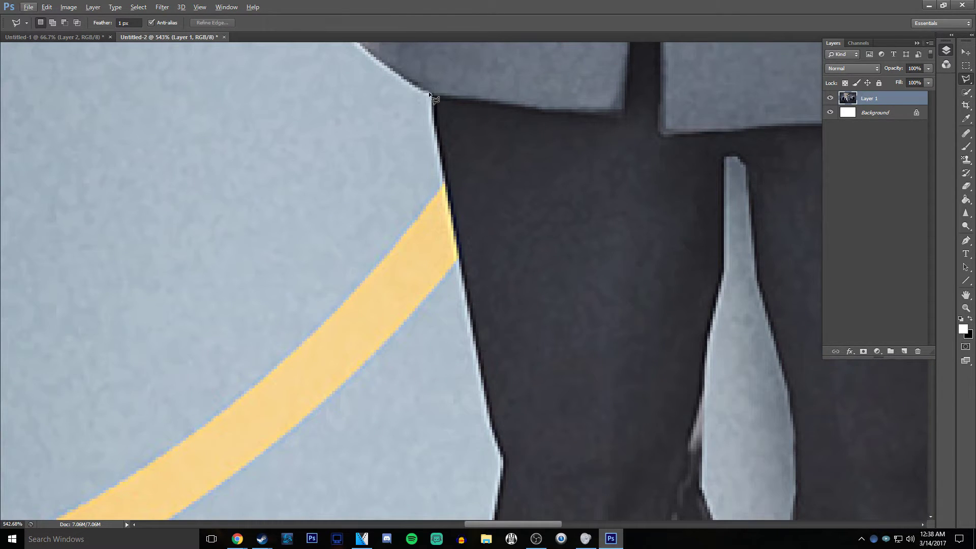
left_click(429, 93)
left_click(458, 262)
left_click(505, 460)
left_click(492, 500)
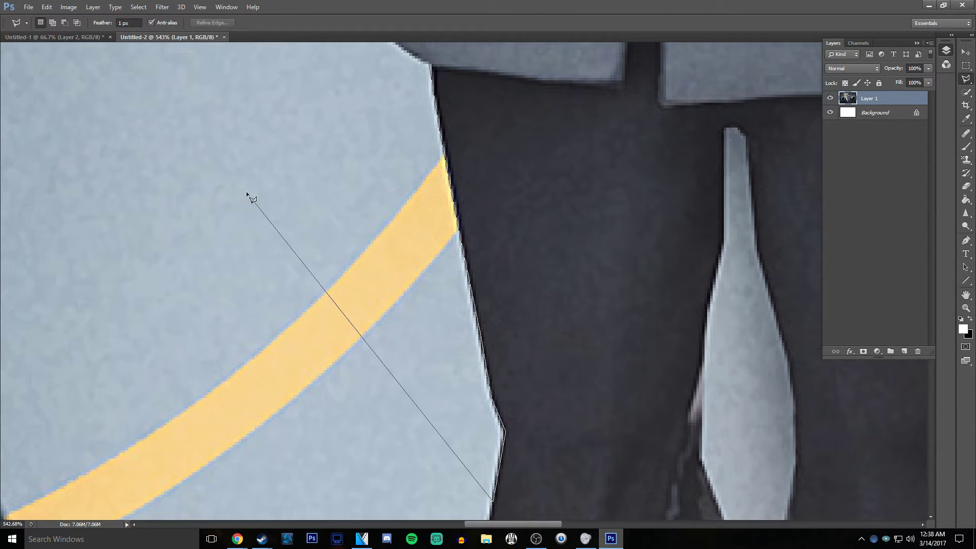
left_click(380, 65)
key("Delete")
key("ctrl+d")
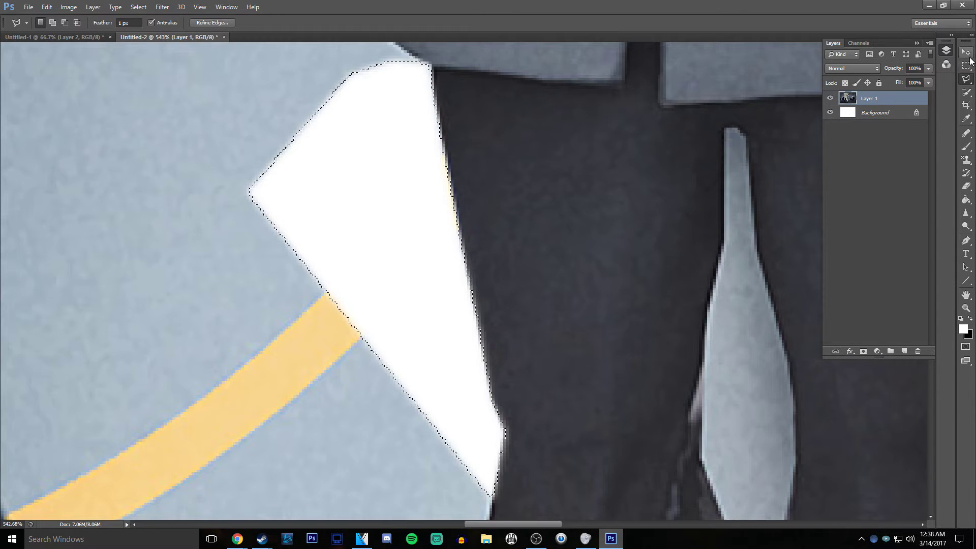
Undo the wedge deletion beside the soldier's leg and clear its selection
left_click(965, 65)
scroll(416, 255, "down", 10)
key("ctrl+alt+z")
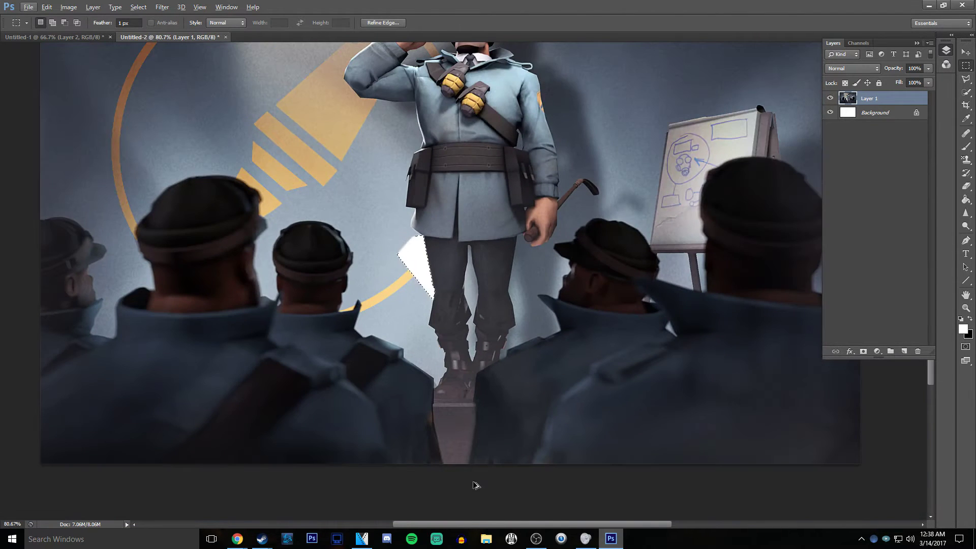
key("ctrl+alt+z")
left_click(442, 262)
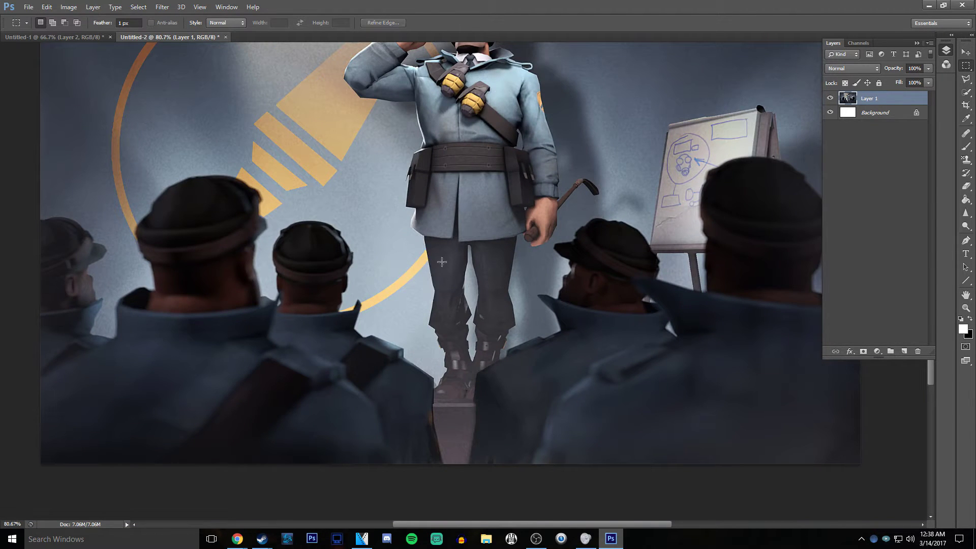
Start a Polygonal Lasso outline at the artwork's edge and trace over the cap of the leftmost crowd member
left_click(966, 79)
scroll(362, 136, "up", 2)
scroll(388, 124, "down", 1)
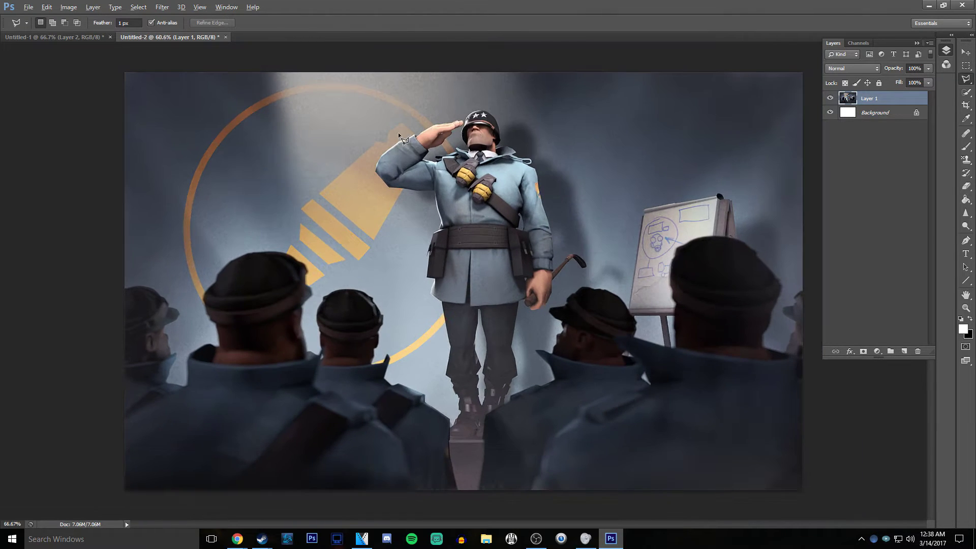
scroll(300, 349, "up", 5)
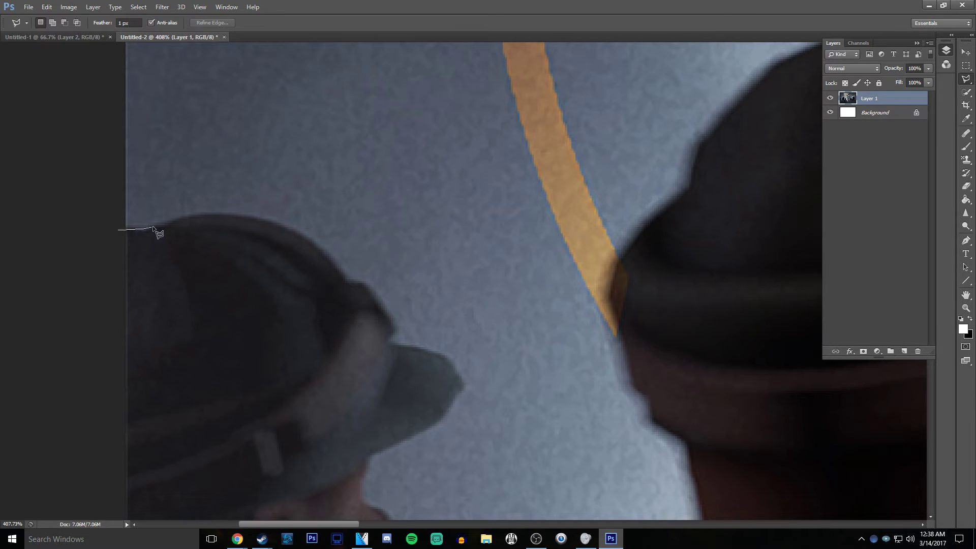
left_click(144, 229)
left_click(214, 214)
left_click(289, 228)
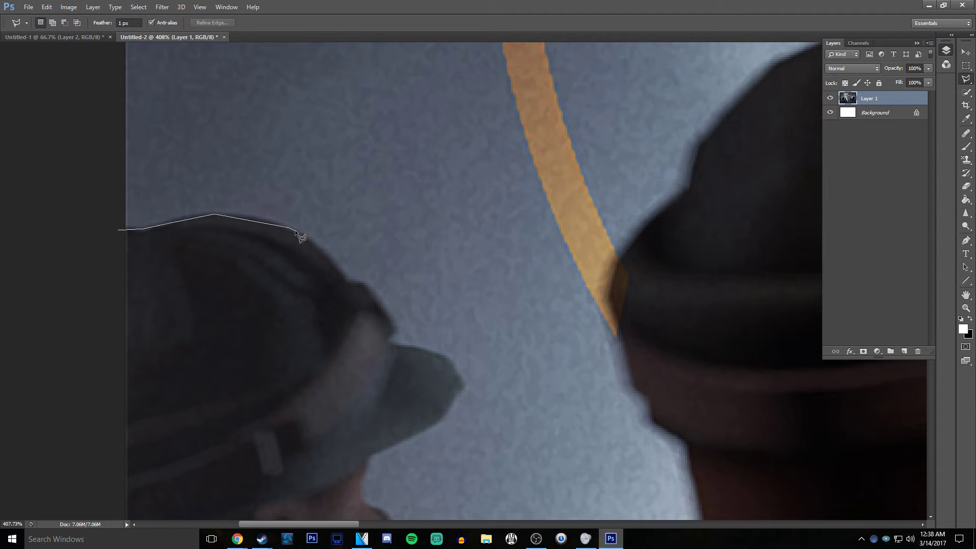
left_click(327, 244)
left_click(352, 280)
Continue the outline around the leftmost crowd member's cap peak, face and collar, and close the selection beyond the canvas edge
scroll(365, 477, "down", 5)
left_click(360, 305)
left_click(373, 322)
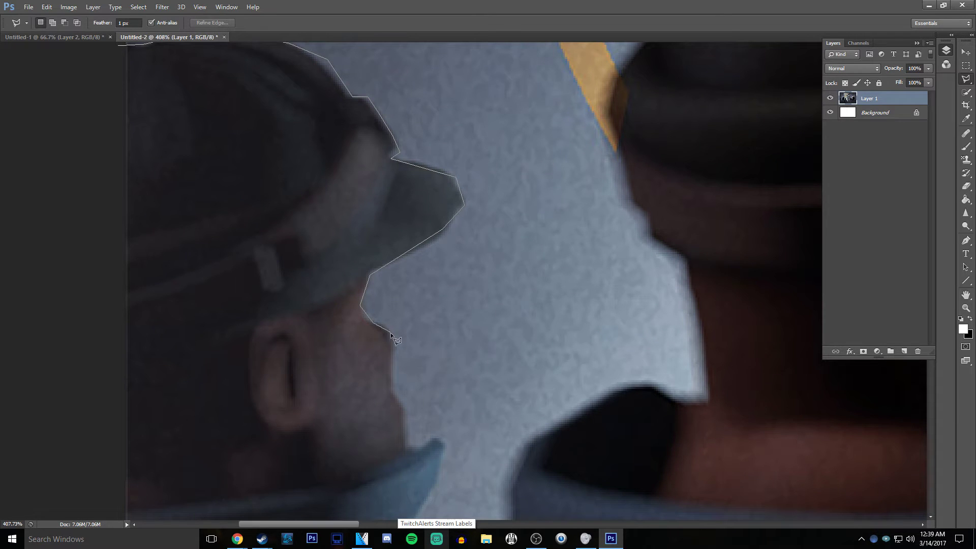
left_click(444, 430)
left_click(438, 504)
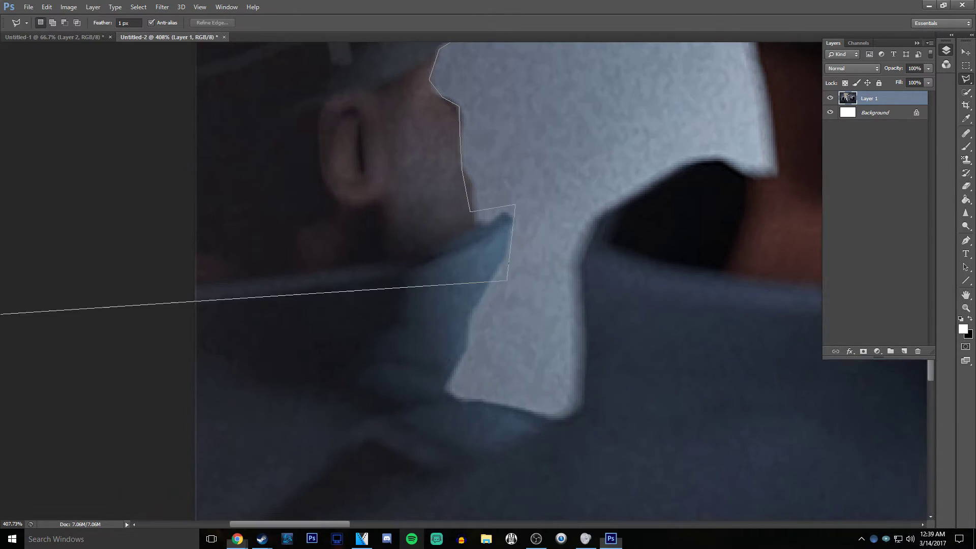
double_click(0, 318)
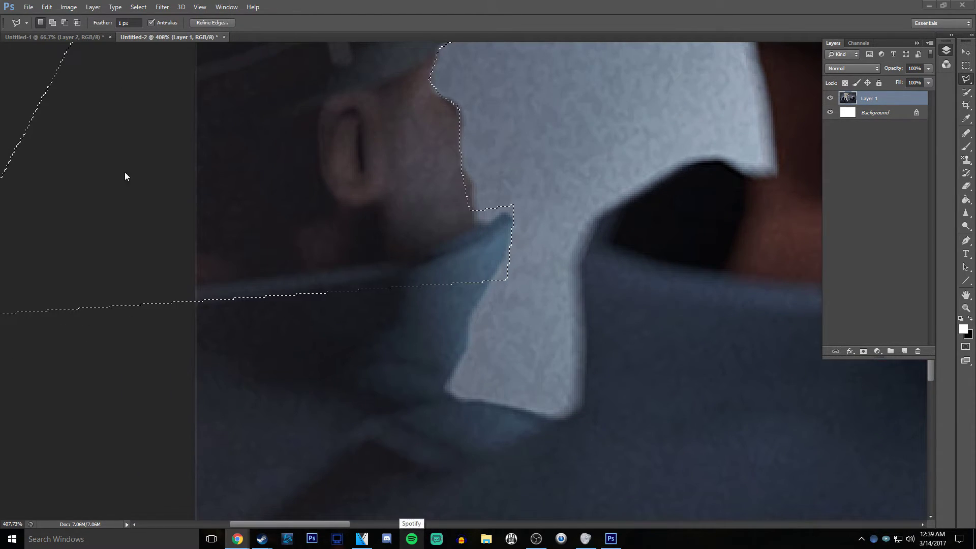
Invert the selection and delete everything on Layer 1 except the leftmost crowd member's head, and deselect
scroll(284, 258, "down", 5)
right_click(306, 185)
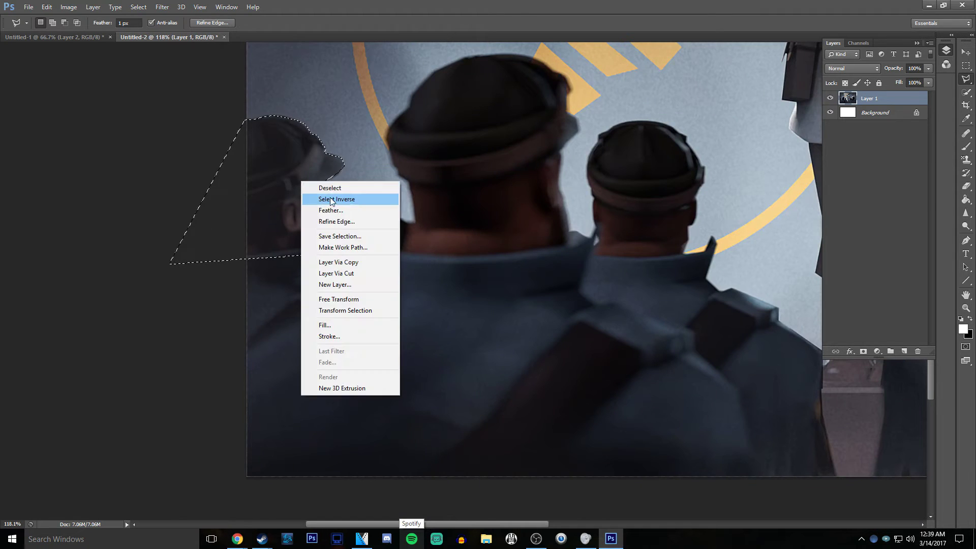
left_click(335, 196)
key("Delete")
left_click(967, 66)
left_click(459, 131)
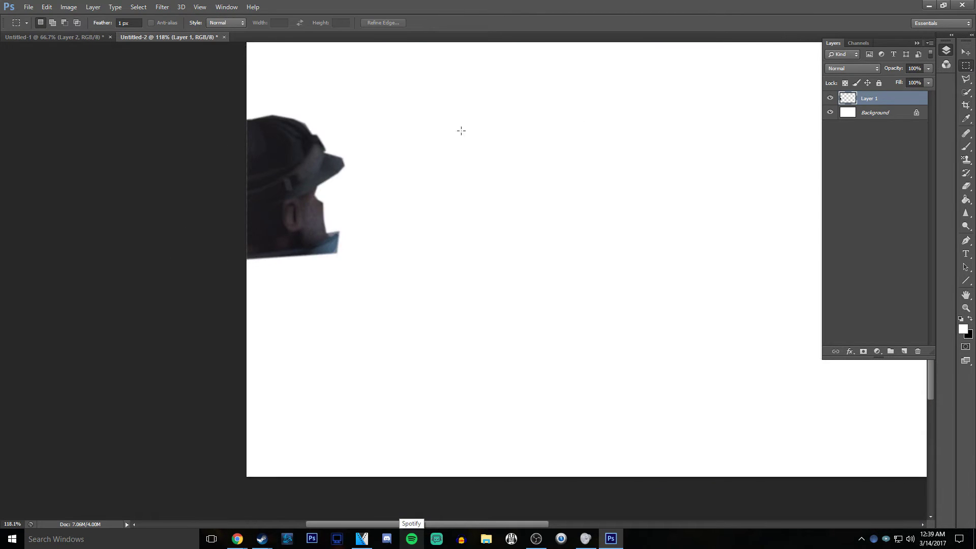
scroll(327, 161, "up", 6)
scroll(253, 222, "down", 8)
scroll(251, 206, "down", 3)
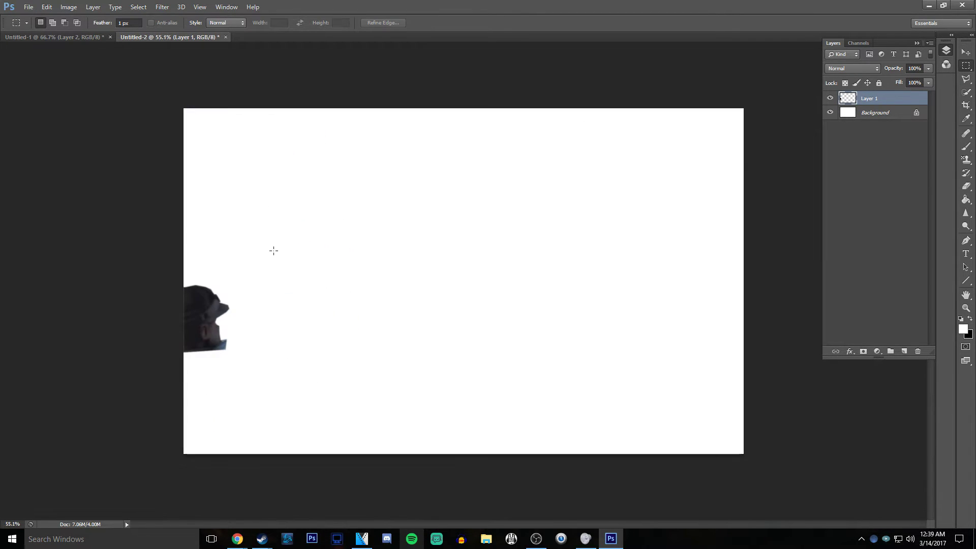
Undo the head cut-out to restore the full soldier artwork without a selection
key("ctrl+alt+z")
key("ctrl+alt+z")
key("ctrl+alt+z")
key("ctrl+alt+z")
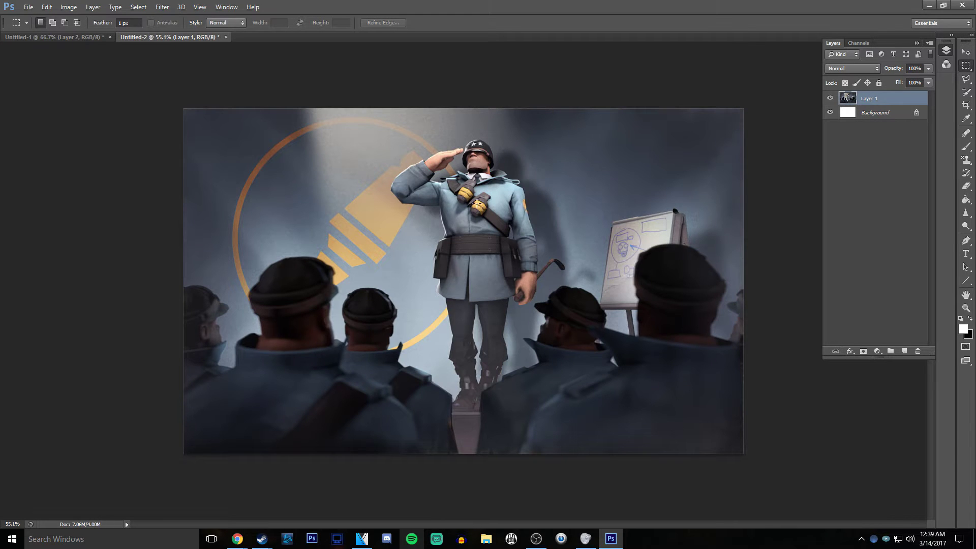
Return to VEGAS Pro, select the first crowd clip on track 10, and place the cursor at 00:00:41.38
left_click(929, 5)
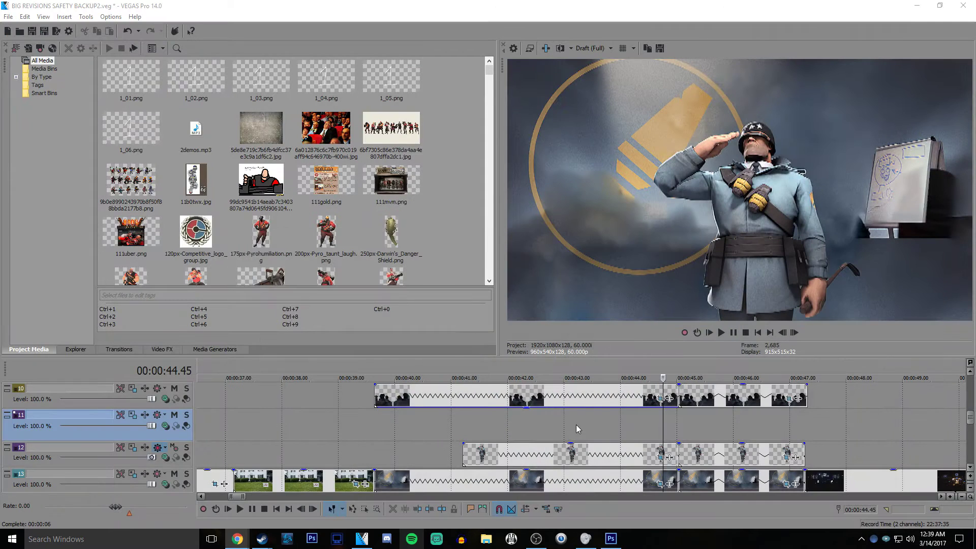
left_click(536, 396)
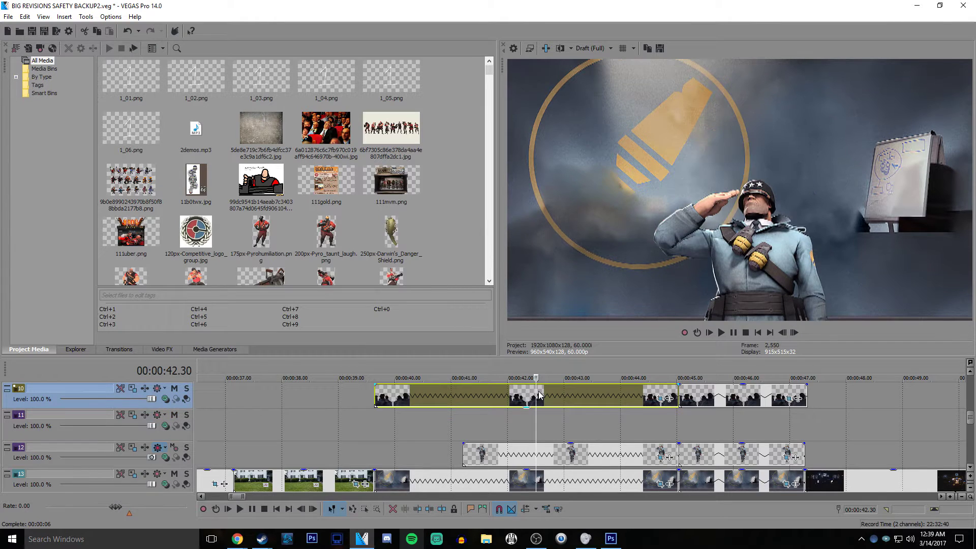
left_click(487, 396)
scroll(487, 437, "down", 2)
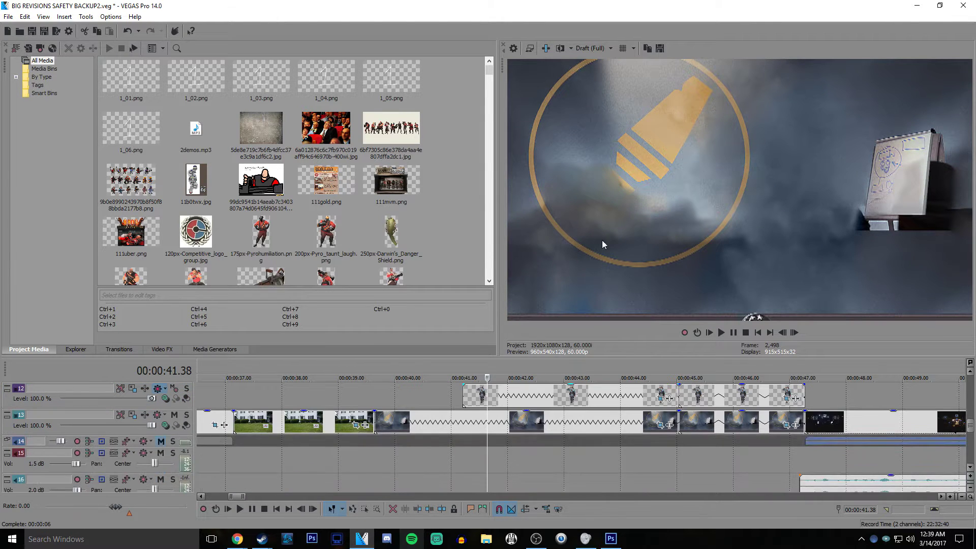
In Photoshop, marquee the two crowd heads beside the emblem, and compare that area with the clean background in VEGAS Pro
left_click(610, 538)
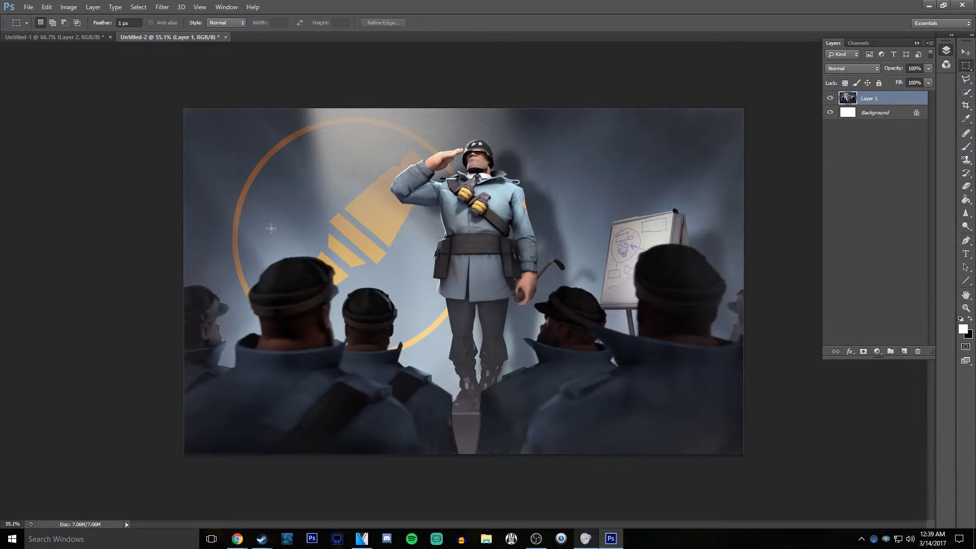
scroll(262, 257, "up", 2)
left_click_drag(176, 244, 387, 376)
left_click(610, 538)
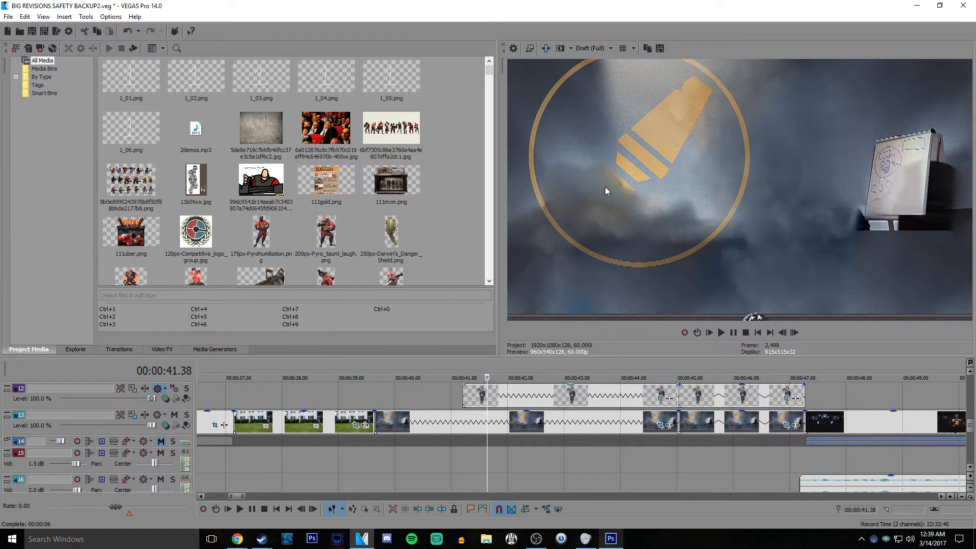
key("alt+Tab")
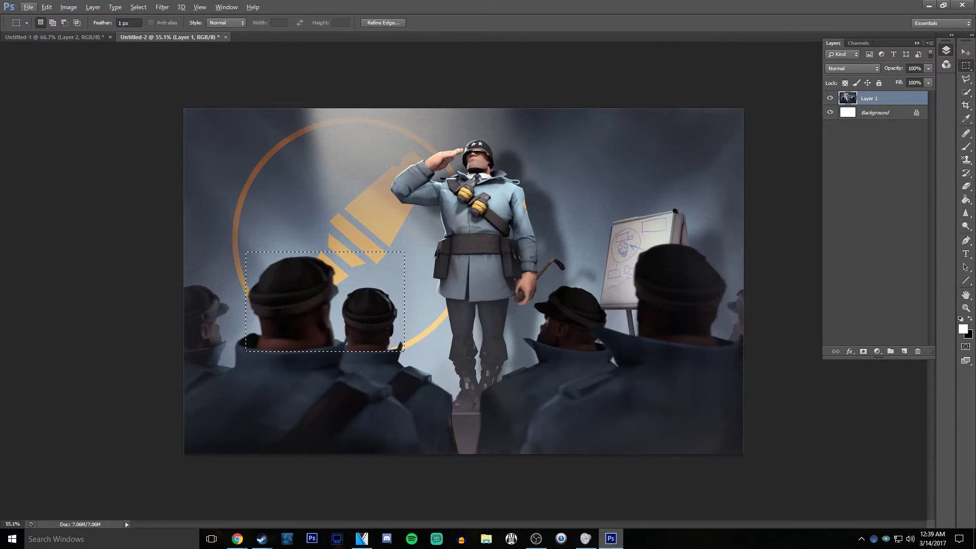
key("alt+Tab")
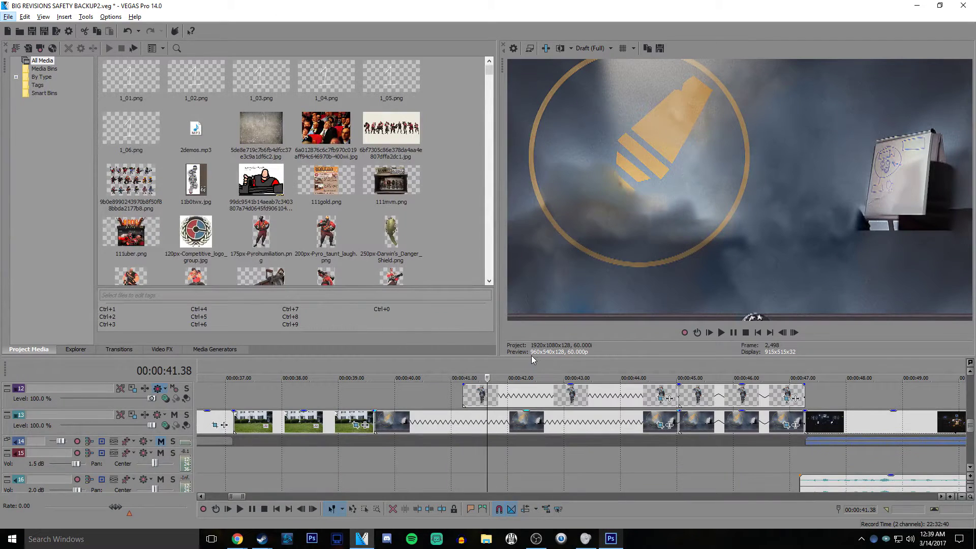
Enlarge the timeline area to show tracks 10 to 13 and check several moments of the crowd scene, ending at 00:00:41.40
left_click_drag(531, 356, 541, 321)
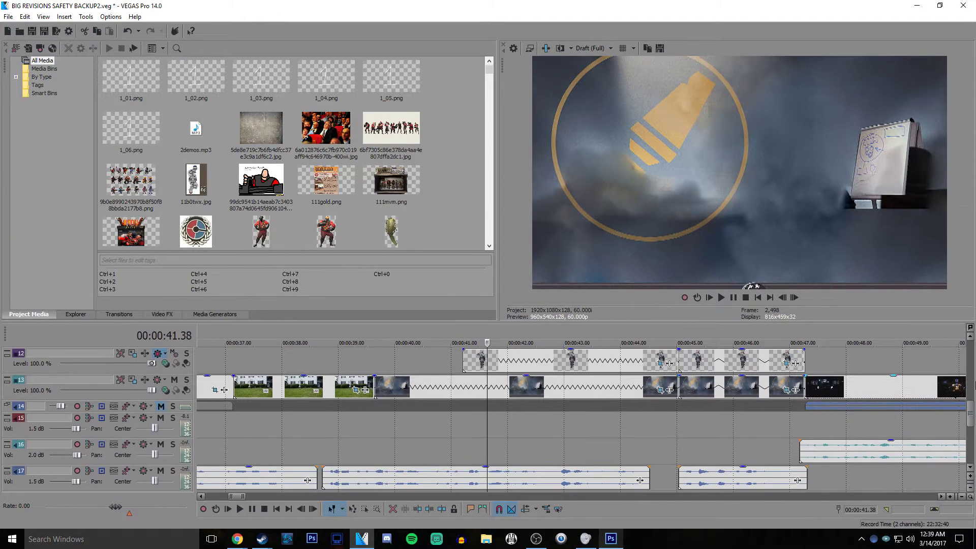
left_click_drag(970, 413, 969, 402)
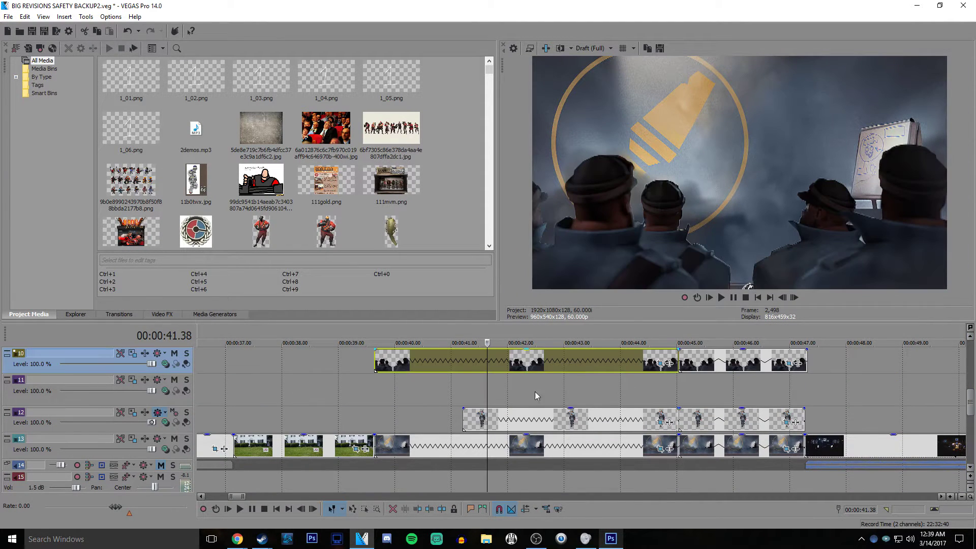
left_click(370, 389)
left_click(508, 392)
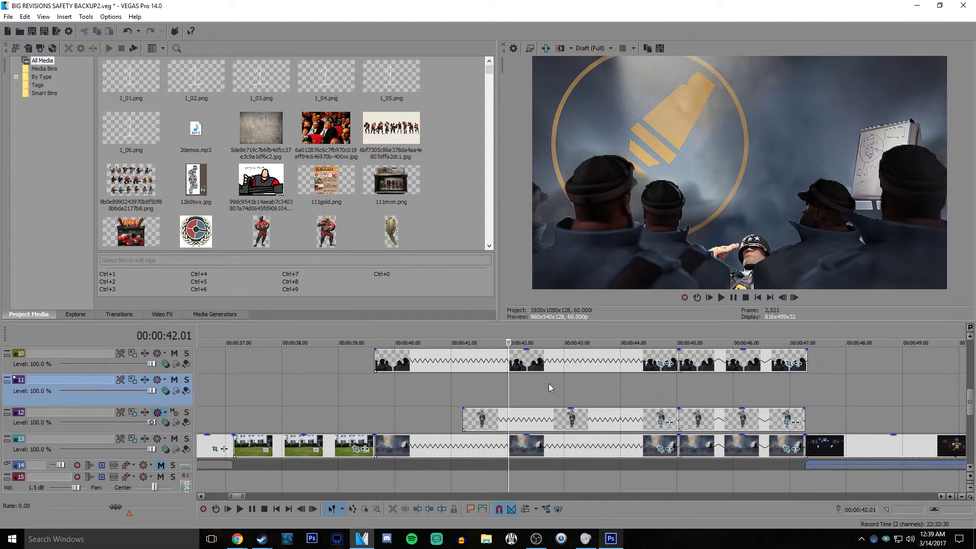
left_click(573, 382)
left_click(489, 385)
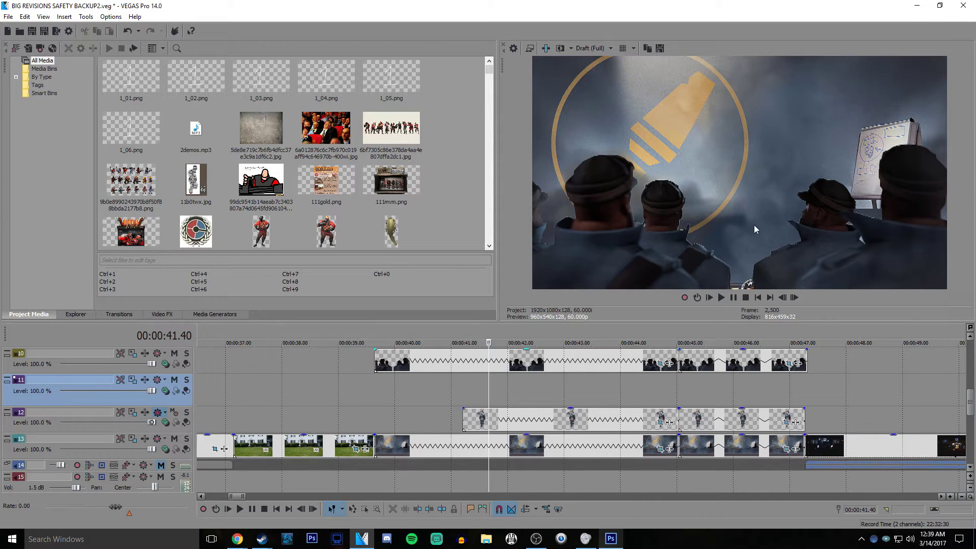
Play the crowd scene onward, stop it, and move the cursor to the guitar-playing Heavy scene at 00:11:22.56
key("space")
scroll(641, 428, "down", 5)
scroll(642, 429, "down", 10)
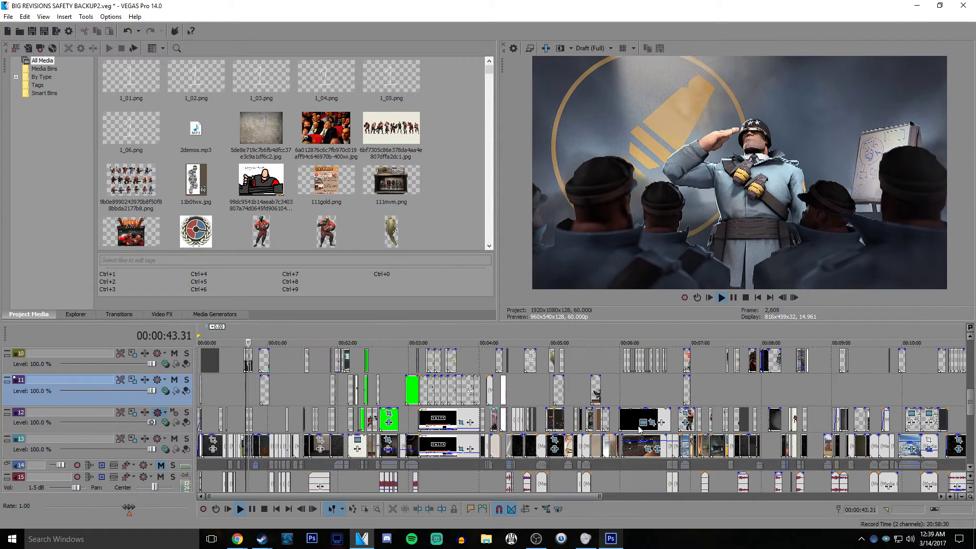
key("Return")
left_click(601, 386)
scroll(605, 386, "up", 5)
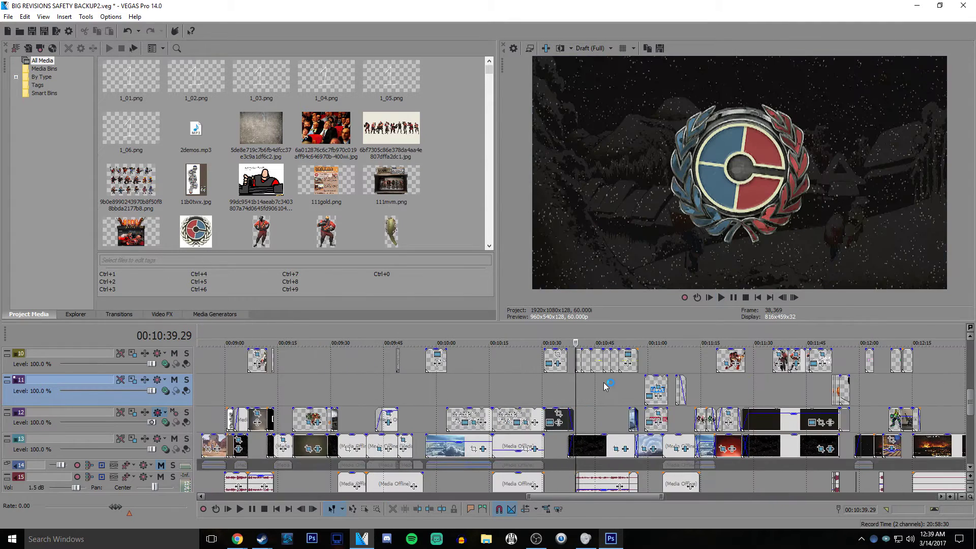
left_click(725, 384)
scroll(724, 384, "up", 4)
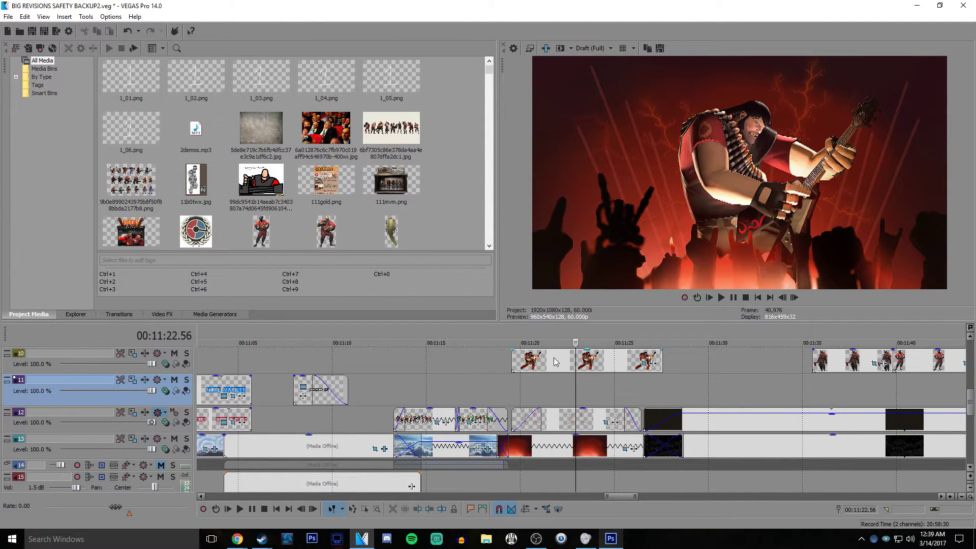
Enlarge the timeline area and examine the layers of the Heavy scene on tracks 8 to 13
scroll(559, 364, "up", 3)
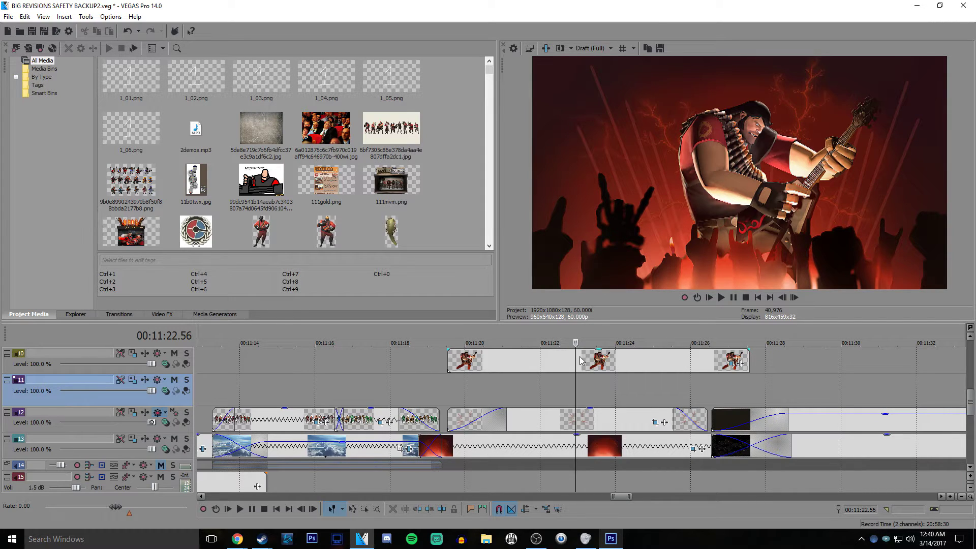
scroll(596, 380, "up", 1)
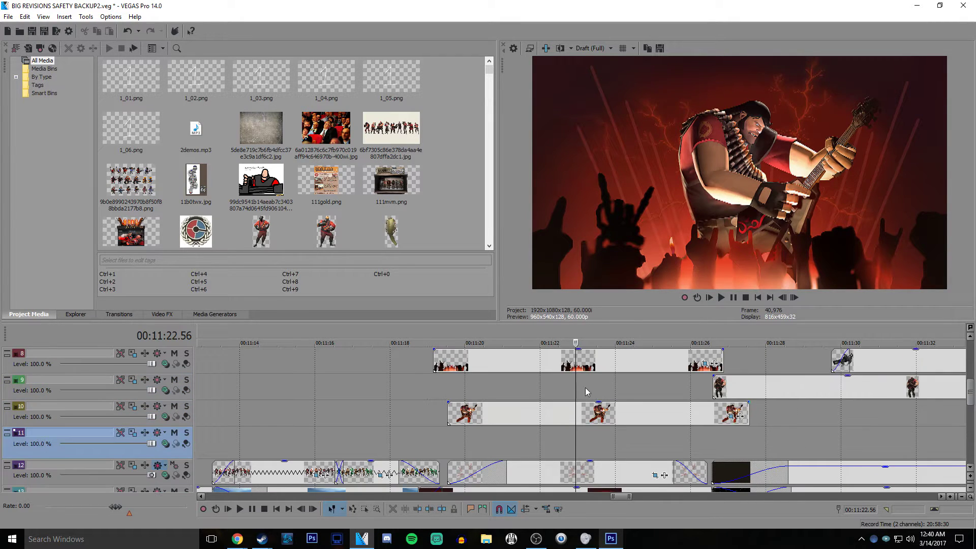
scroll(596, 408, "up", 2)
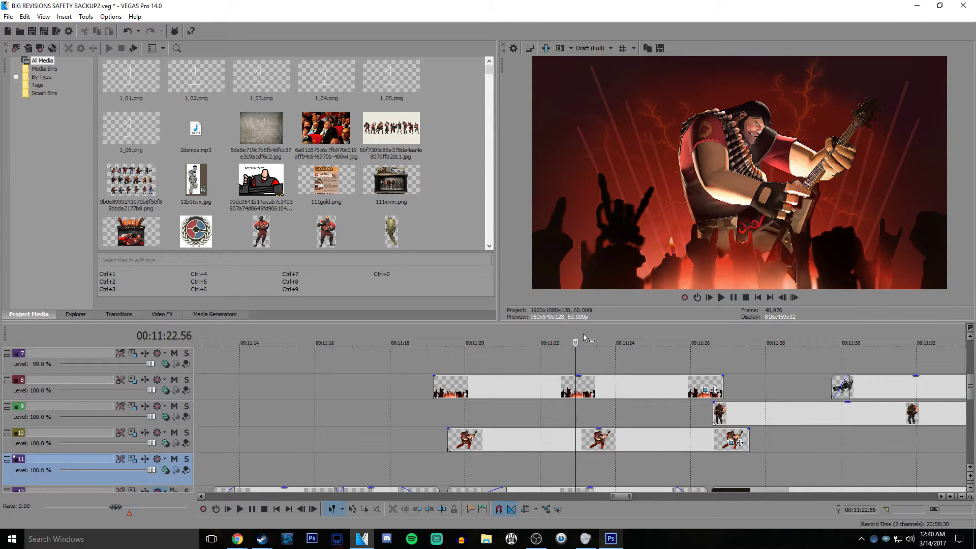
left_click_drag(581, 325, 580, 276)
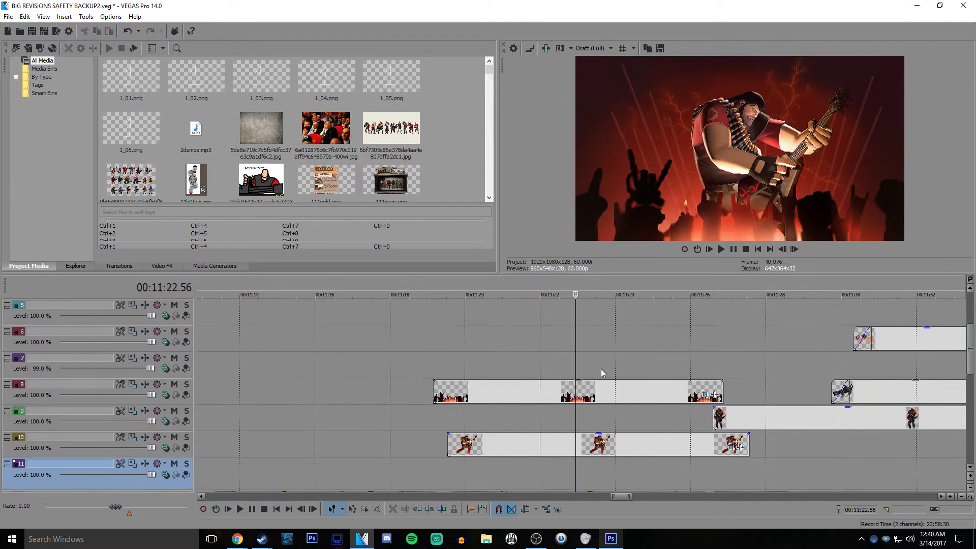
scroll(579, 360, "down", 2)
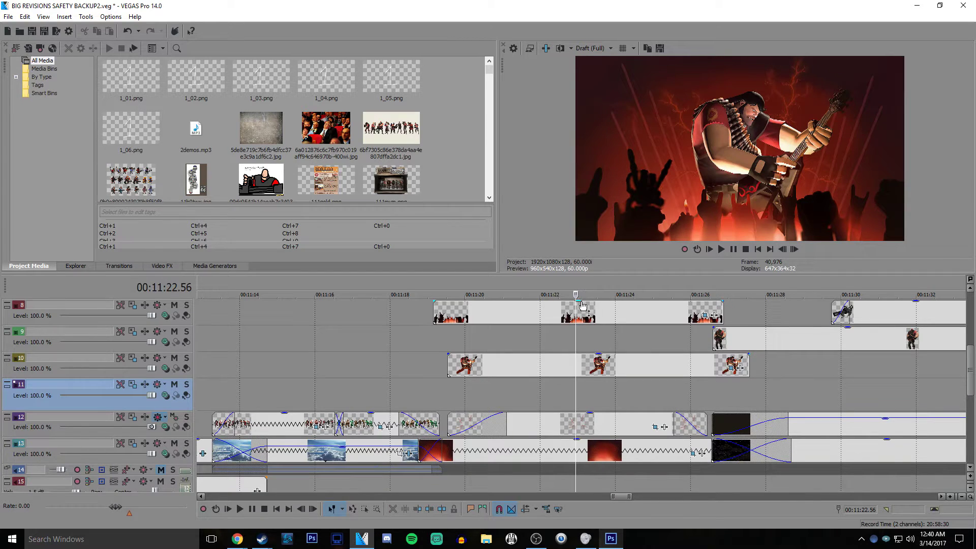
Lower the opacity of the crowd-hands clip on track 8 all the way at 00:11:23.25, and enlarge the preview area
left_click(585, 308)
left_click(594, 364)
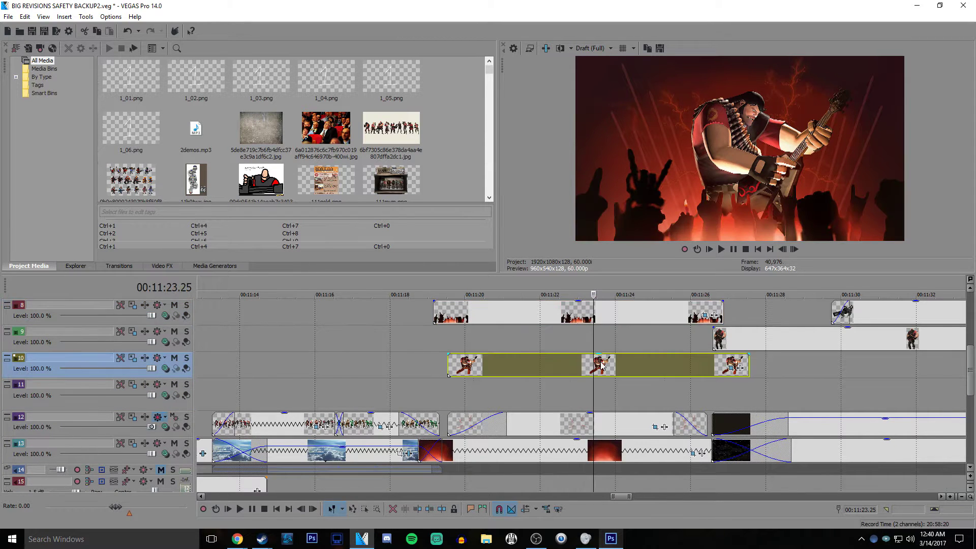
scroll(593, 363, "up", 2)
left_click(586, 304)
left_click_drag(585, 303, 585, 325)
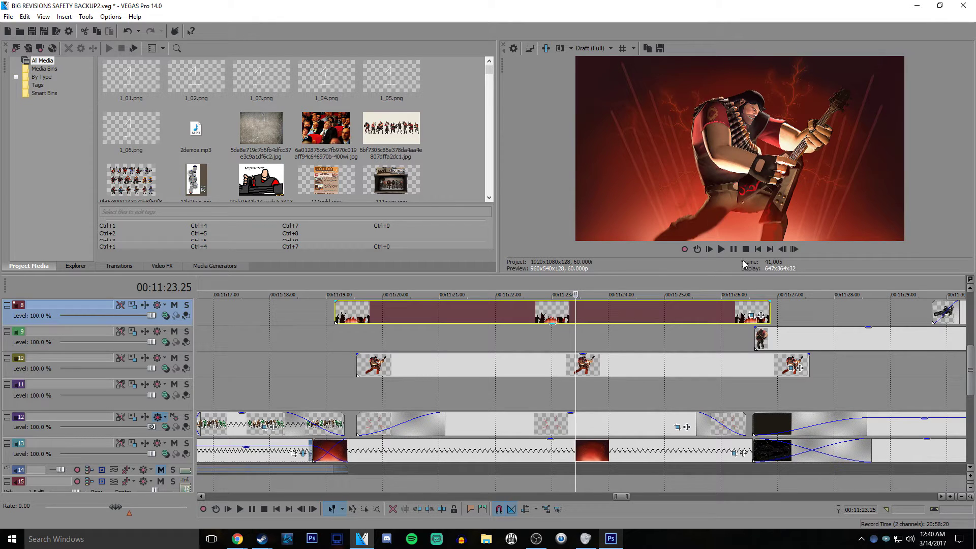
left_click_drag(734, 275, 733, 379)
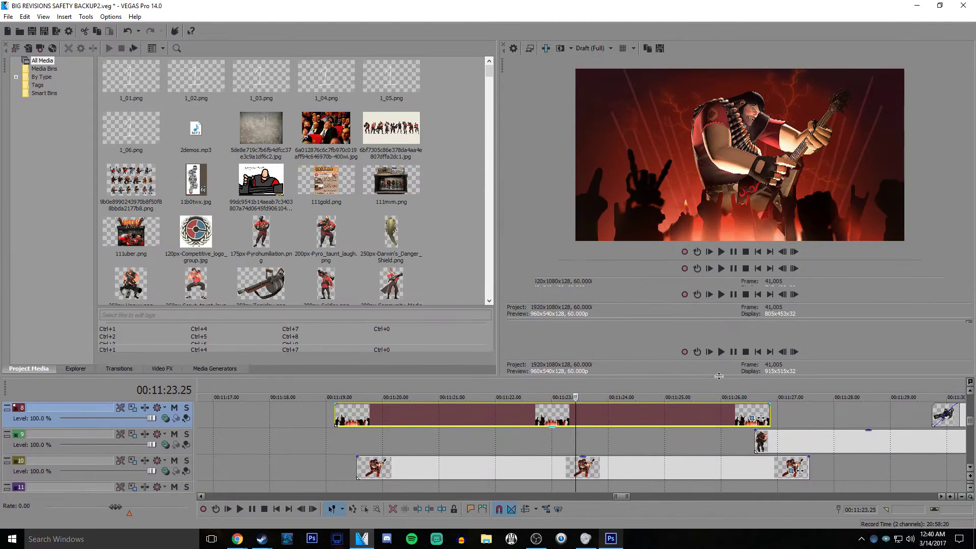
In Chrome, return to the Team Fortress 2 artwork page and open the Heavy guitar artwork bl_heavy.jpg
left_click(237, 538)
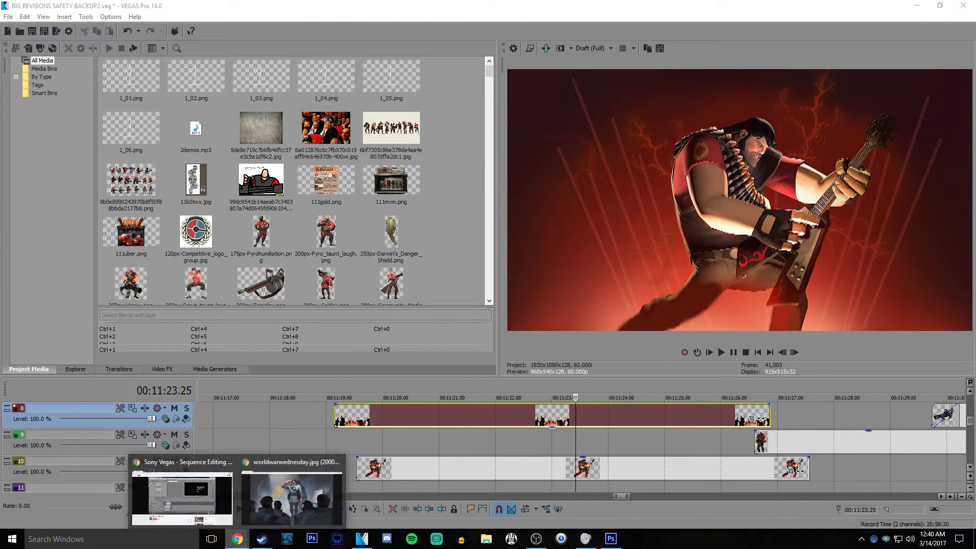
left_click(291, 496)
key("alt+Left")
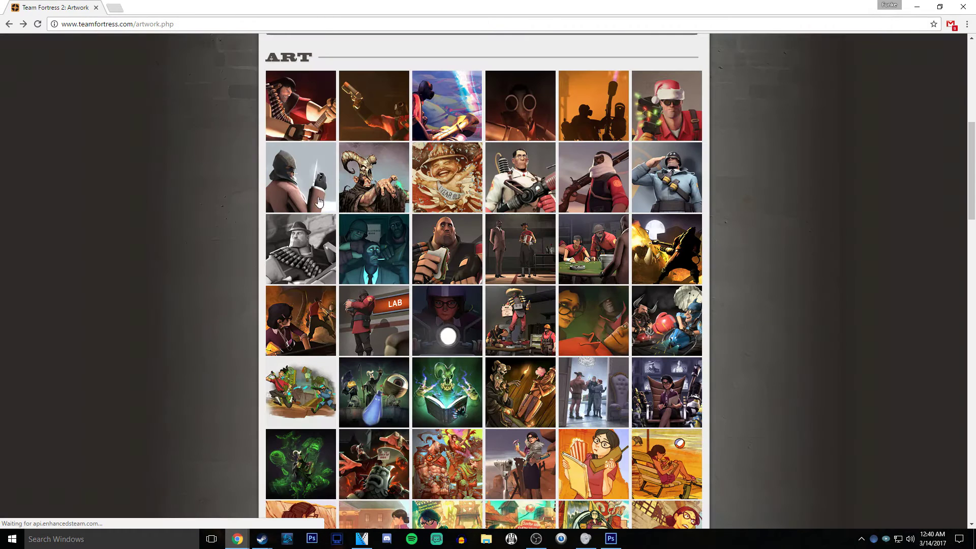
left_click(320, 102)
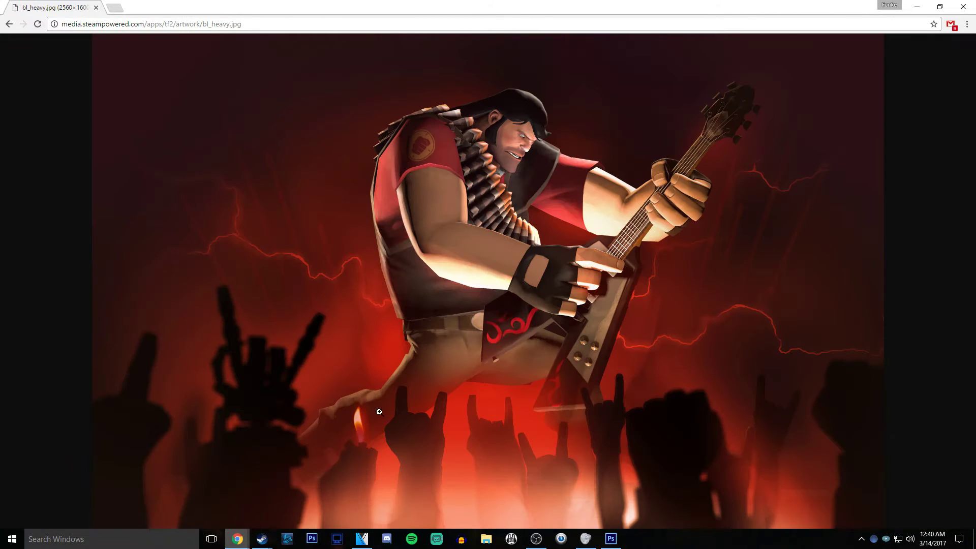
left_click(561, 538)
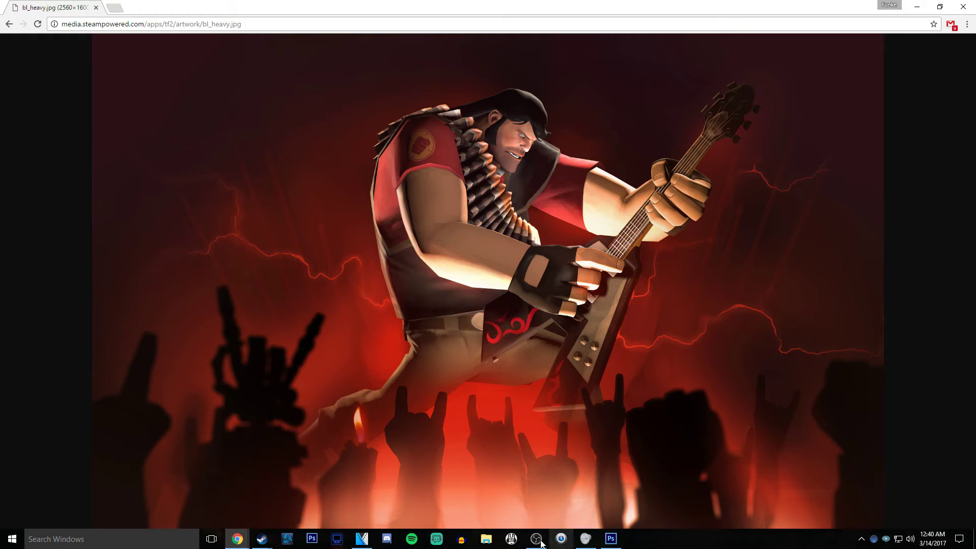
Back in VEGAS Pro, raise the crowd-hands clip on track 8 to full opacity and give the timeline more height
left_click(362, 538)
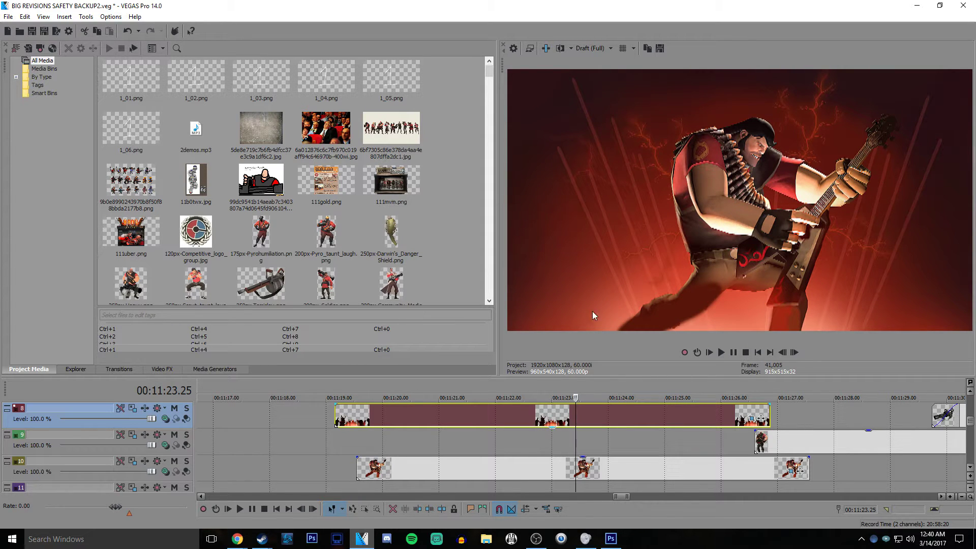
left_click_drag(545, 428, 560, 391)
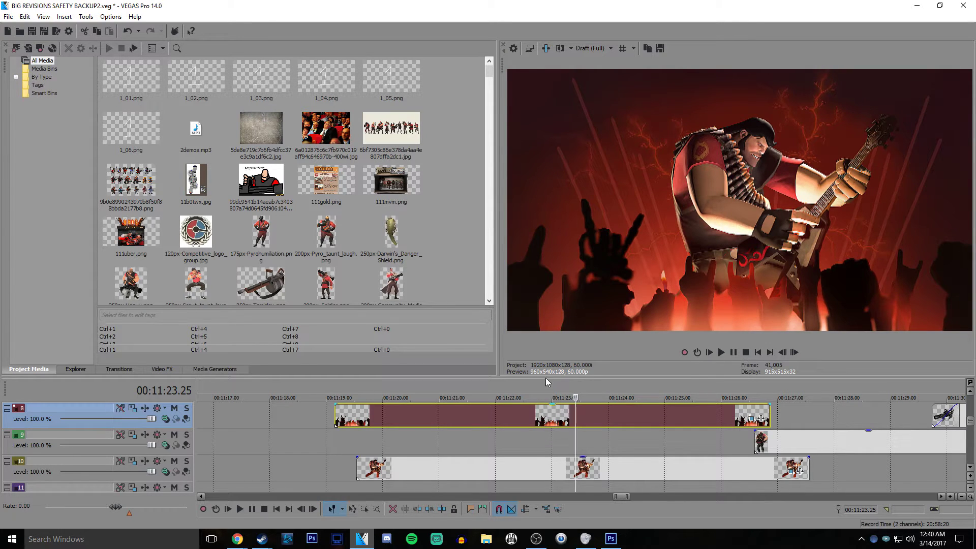
left_click_drag(546, 380, 546, 349)
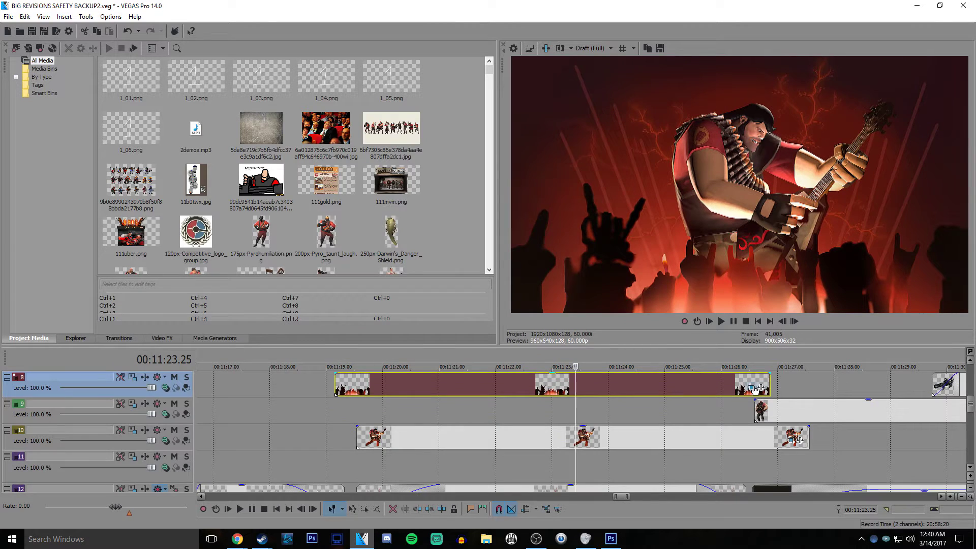
Inspect the position keyframes in the Event Pan/Crop of the rockon_01 crowd-hands clip up to 00:00:04.04, and close the window
left_click(752, 388)
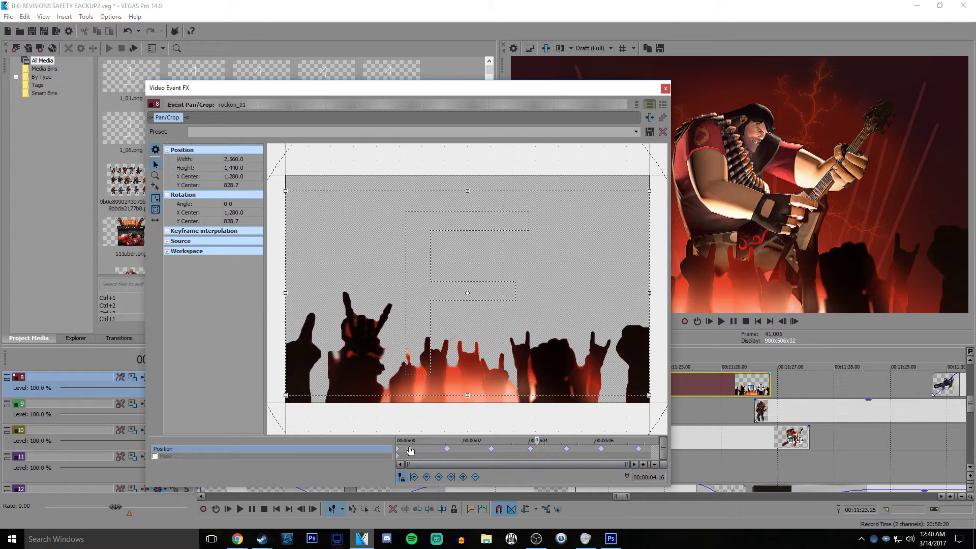
left_click(410, 451)
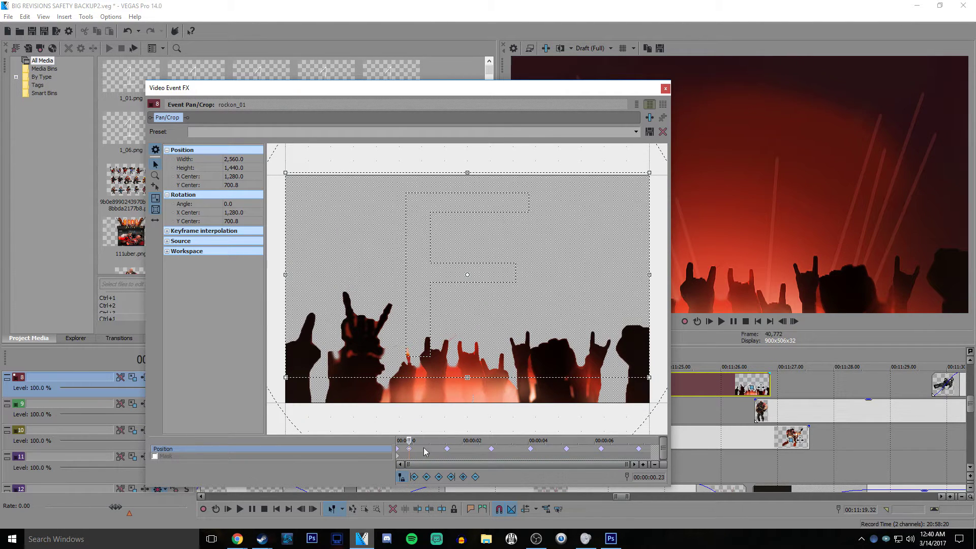
left_click(448, 450)
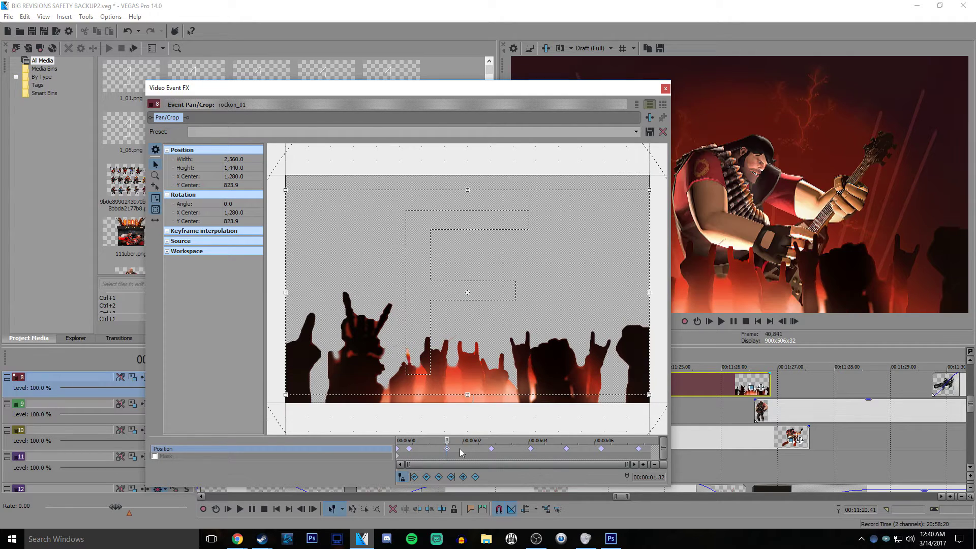
left_click(491, 450)
left_click(531, 450)
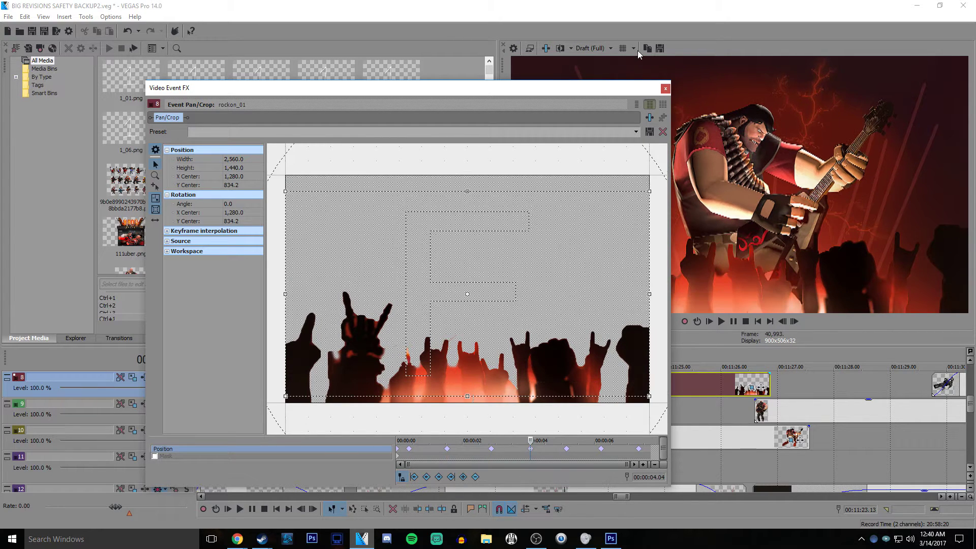
left_click(665, 88)
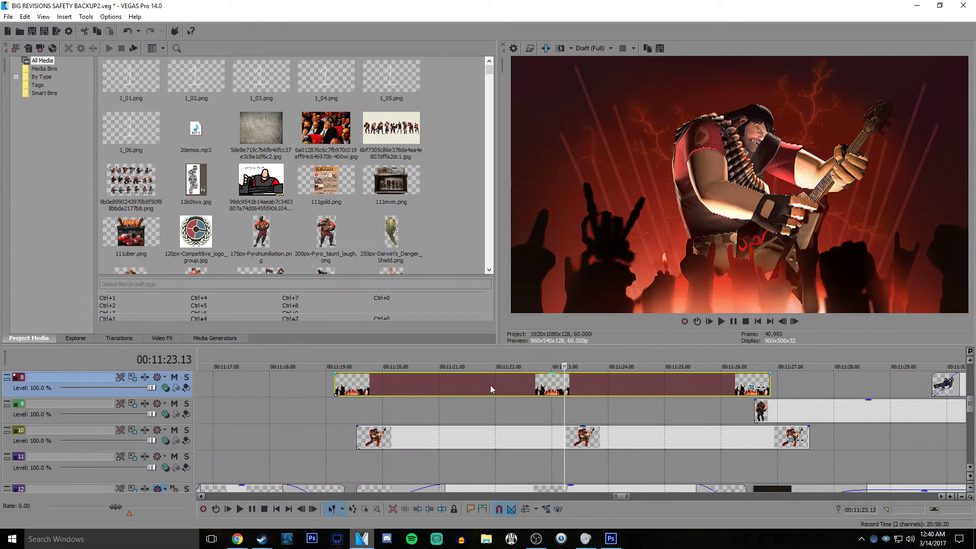
Play the Heavy scene from the start of the crowd-hands clip and stop it at 00:11:26.08
left_click(348, 388)
key("space")
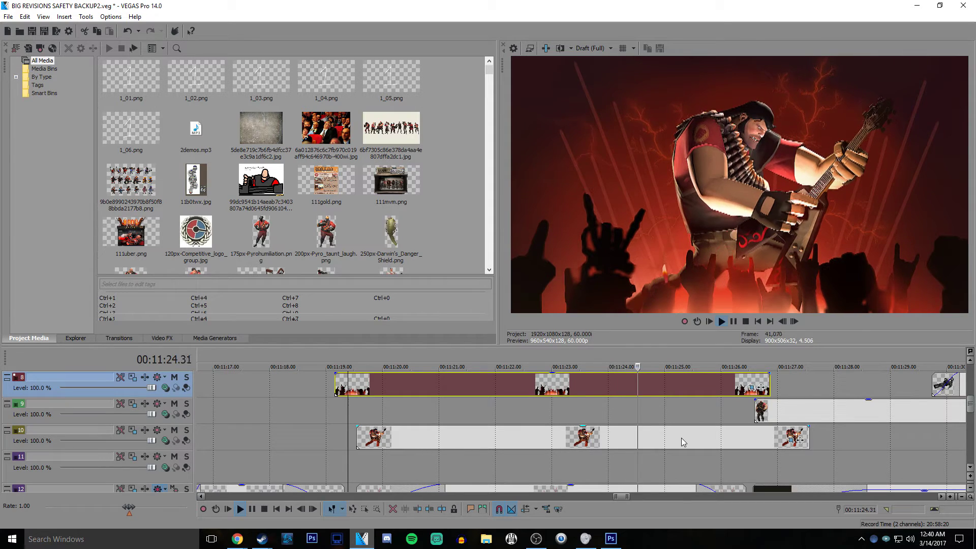
scroll(684, 362, "down", 1)
key("Return")
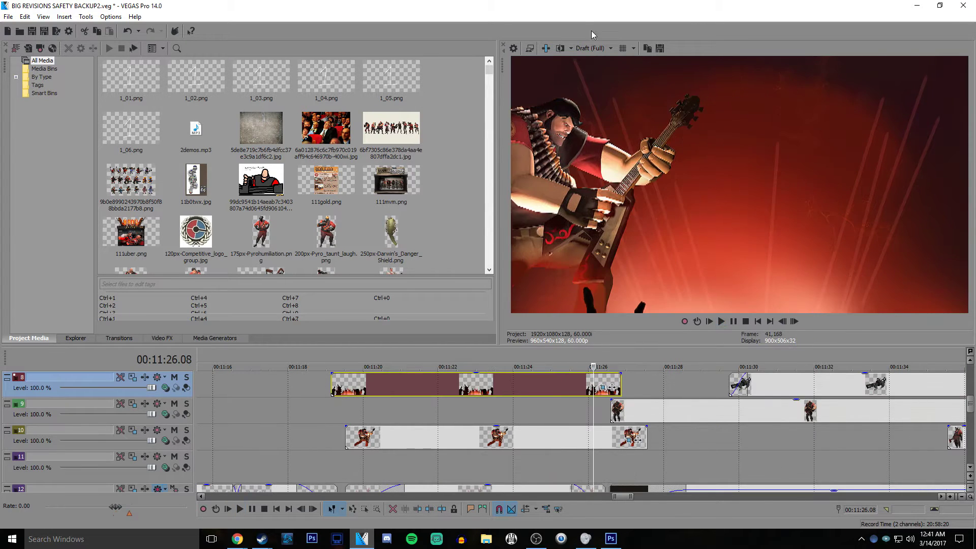
Set the preview quality to Best (Full) and play part of the Heavy scene
left_click(590, 50)
mouse_move(603, 97)
left_click(644, 108)
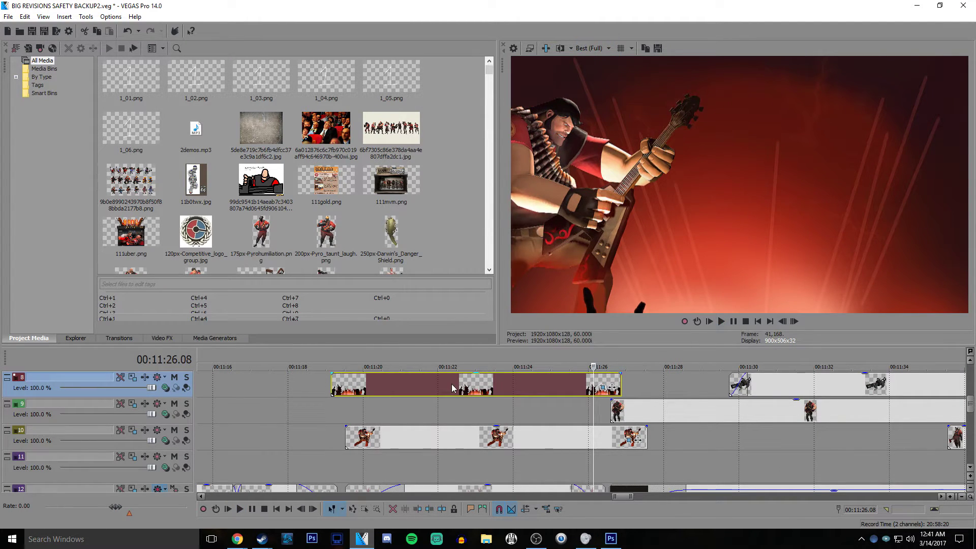
left_click(432, 384)
key("space")
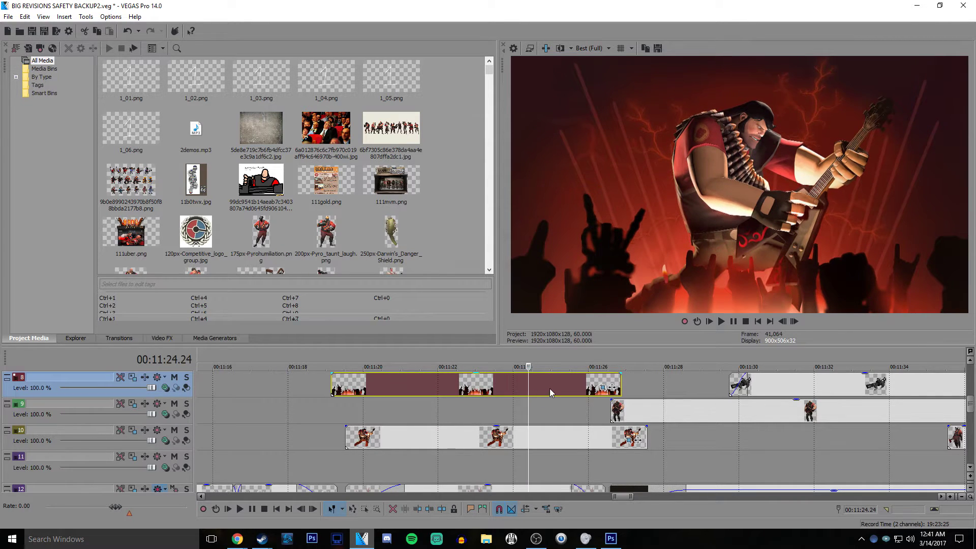
key("space")
Set the preview quality to Draft (Half) and select the Heavy clip on track 10 at 00:11:23.13
left_click(591, 48)
left_click(653, 85)
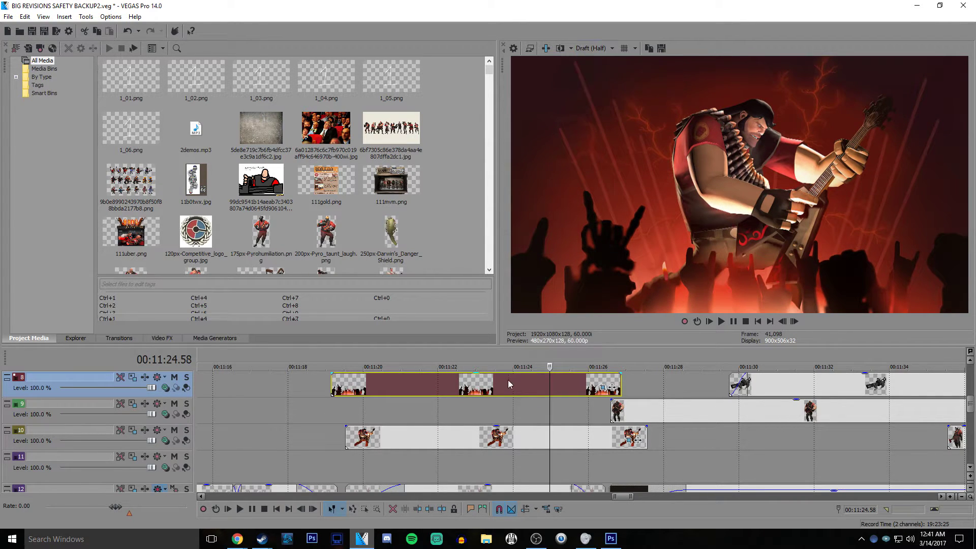
scroll(514, 392, "down", 2)
scroll(513, 391, "up", 3)
left_click(445, 389)
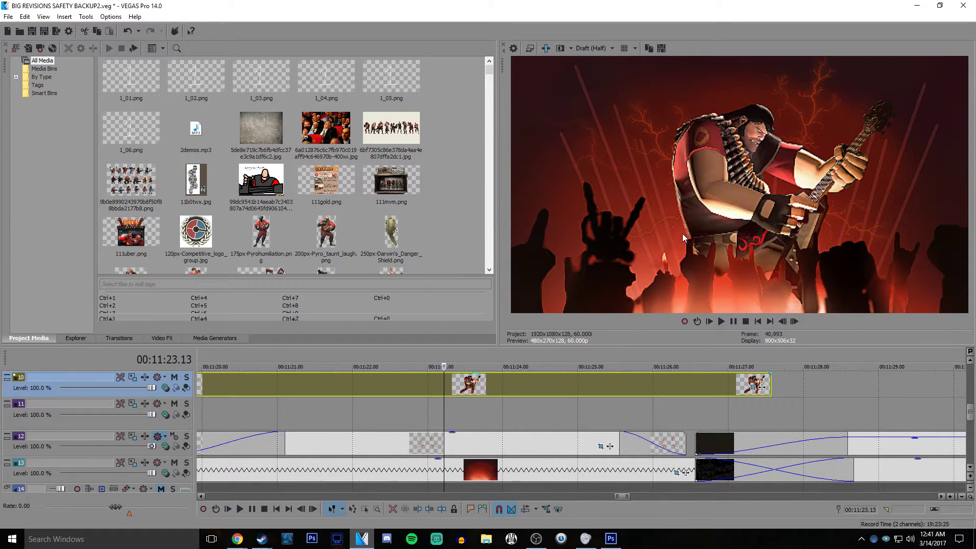
Select the lightning overlay clip on track 12, placing the cursor at 00:11:22.46
scroll(406, 420, "down", 2)
scroll(406, 419, "up", 1)
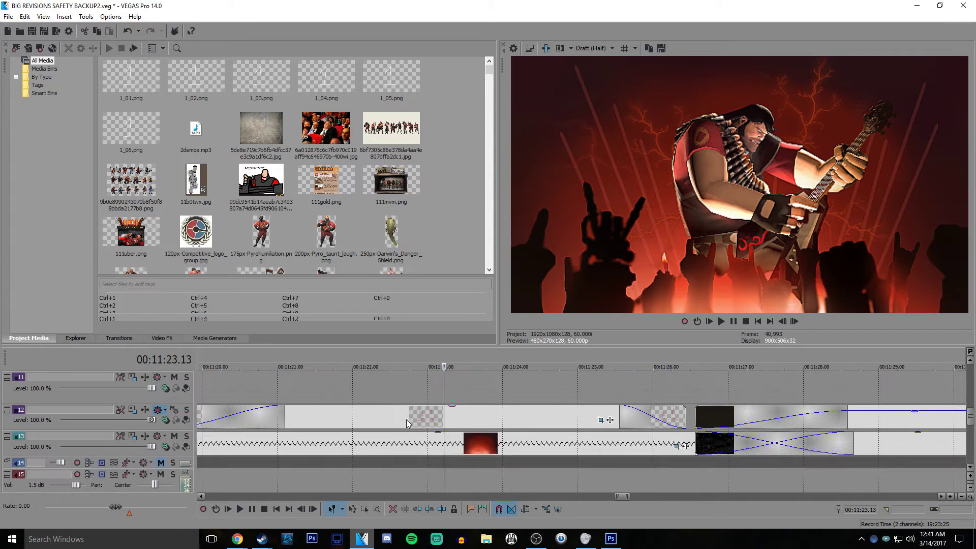
left_click(410, 422)
Hide the crowd-hands clip on track 8 and the Heavy clip on track 10 by lowering their opacity all the way
scroll(422, 402, "up", 3)
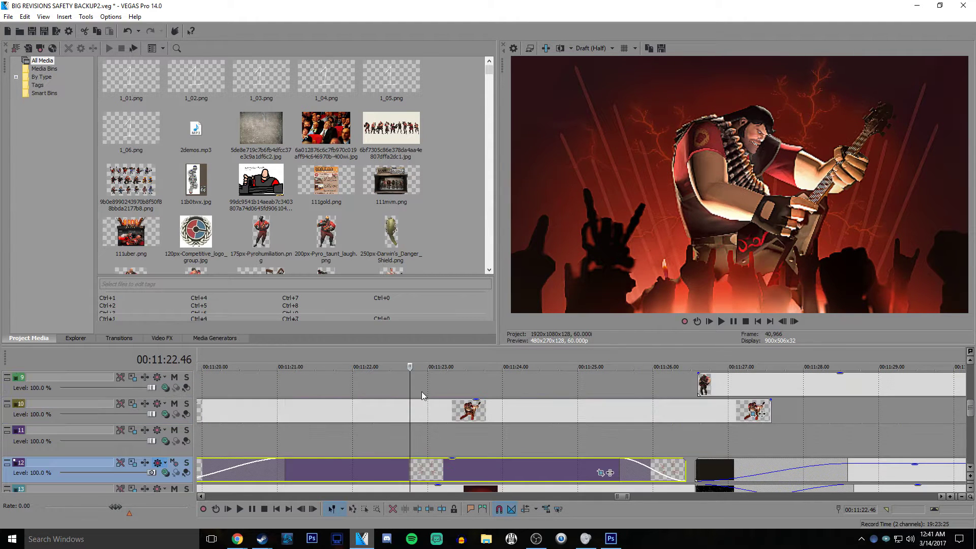
left_click(413, 381)
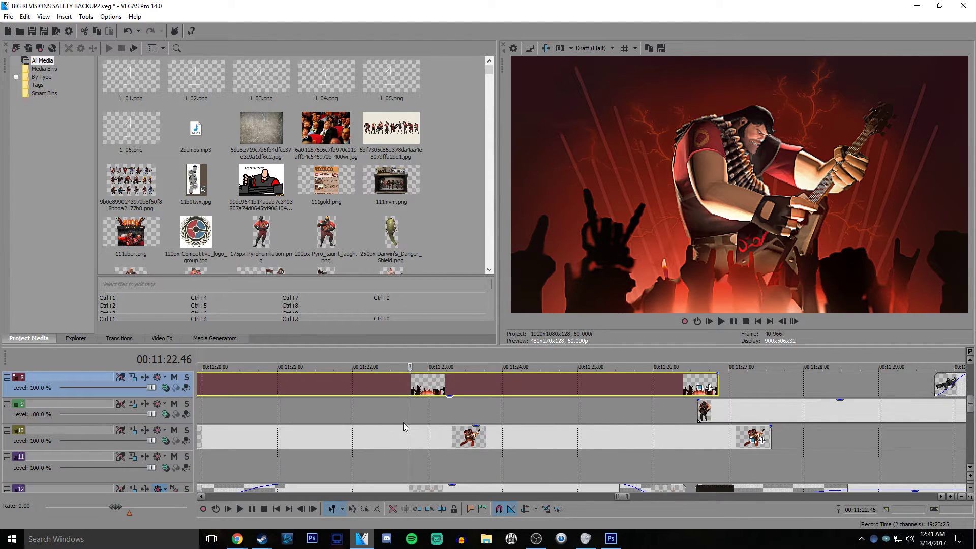
left_click(403, 438)
scroll(421, 447, "down", 3)
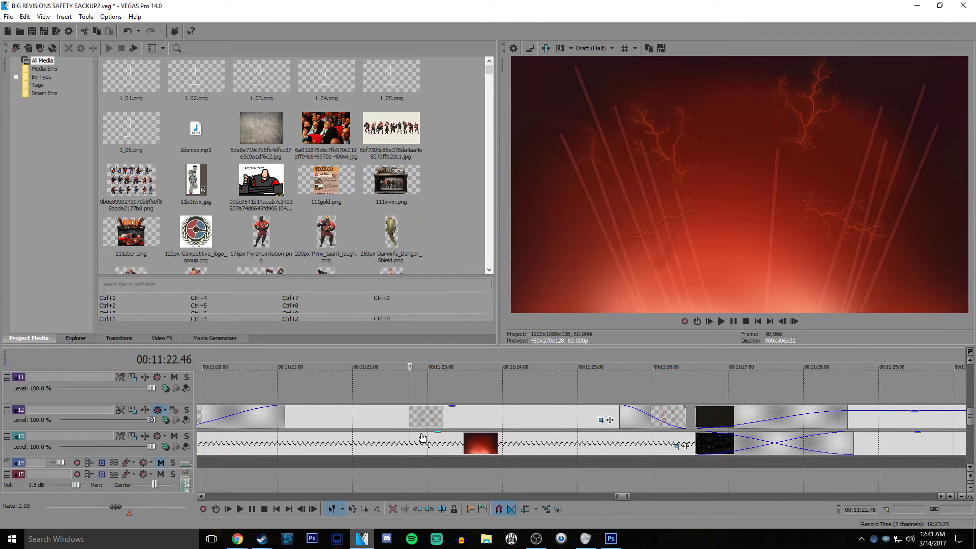
Select the lightning overlay clip on track 12 at 00:11:22.47, and switch to Photoshop
left_click(412, 419)
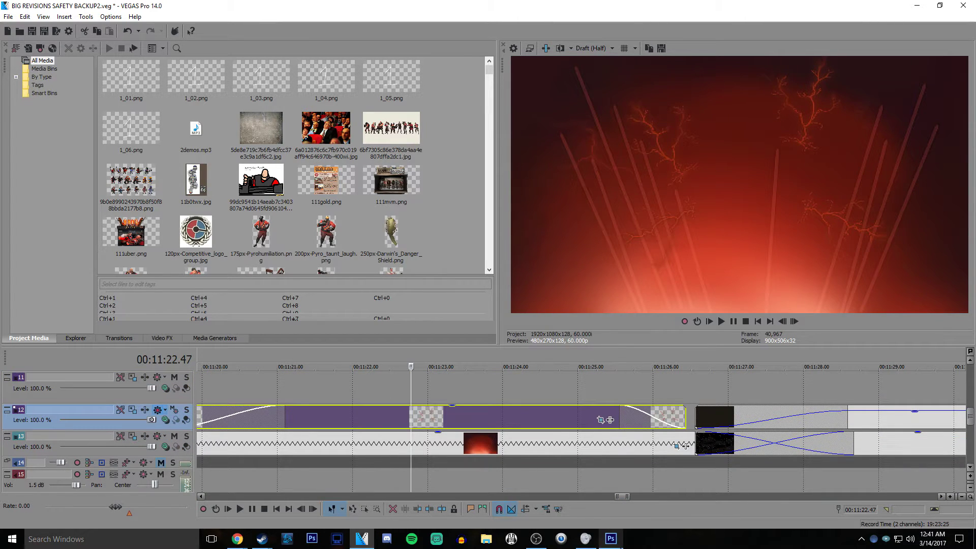
left_click(610, 542)
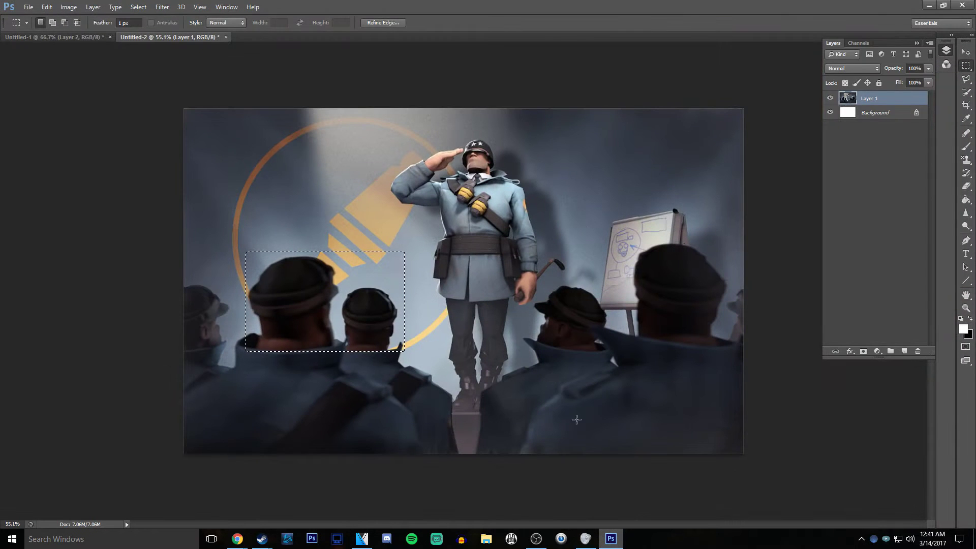
Copy the bl_heavy.jpg artwork from the Chrome browser and return to Photoshop with the Untitled-1 document active
left_click(68, 37)
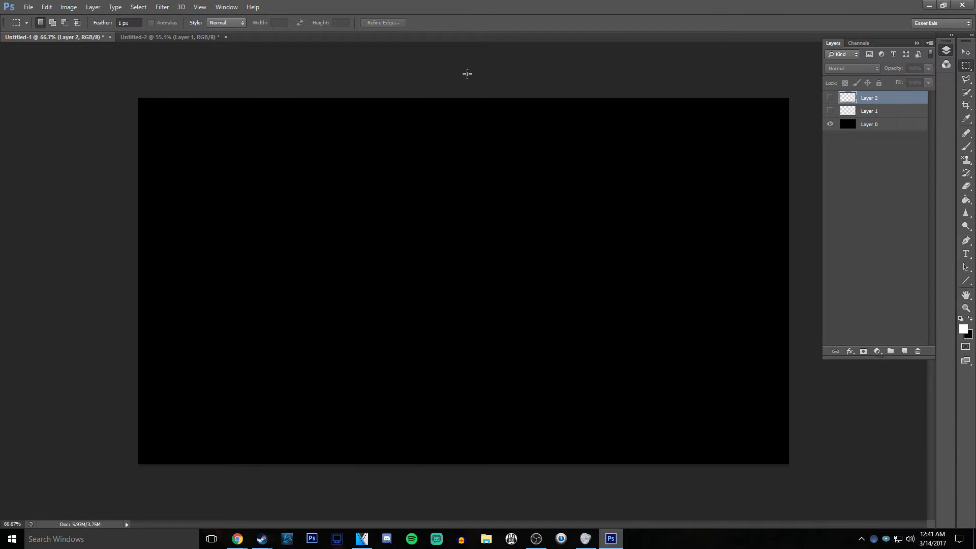
left_click(610, 538)
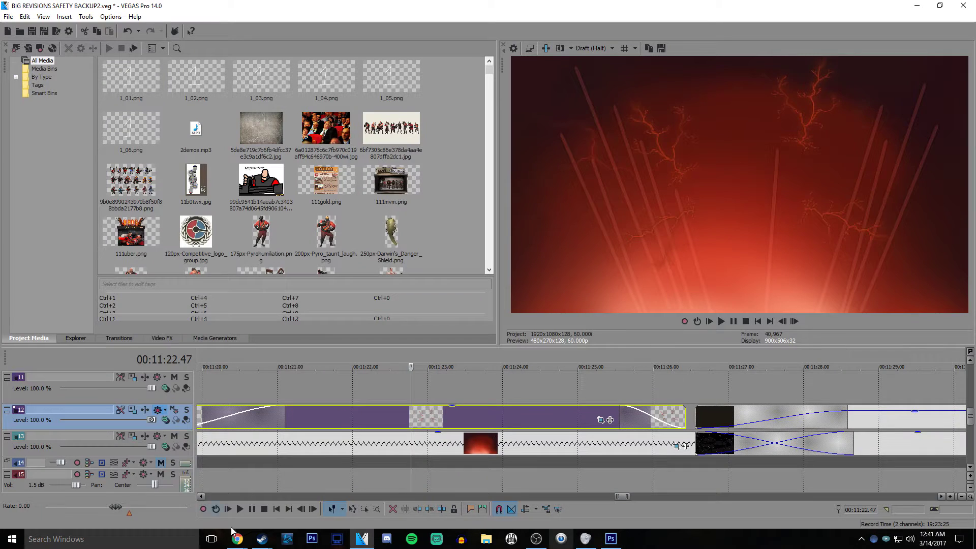
mouse_move(237, 538)
left_click(284, 502)
right_click(485, 239)
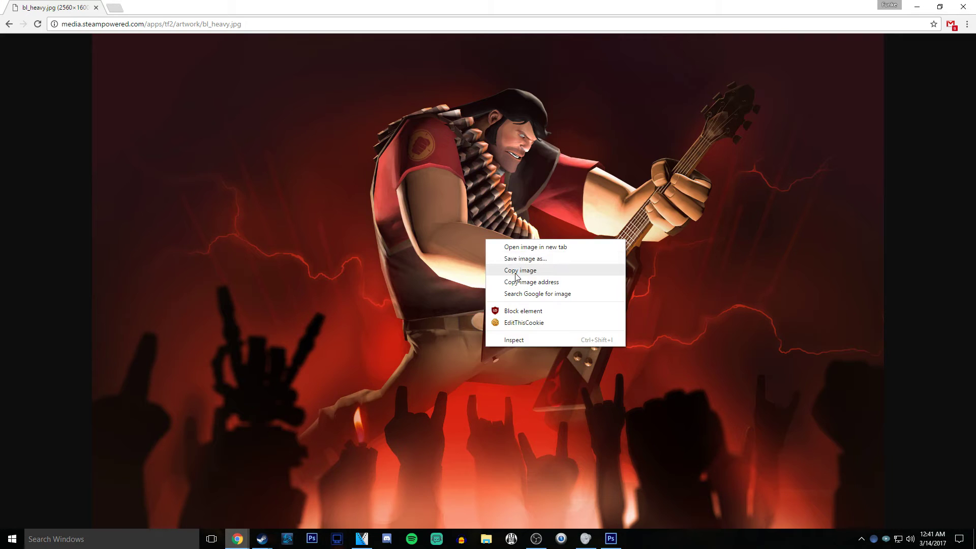
left_click(523, 268)
left_click(610, 539)
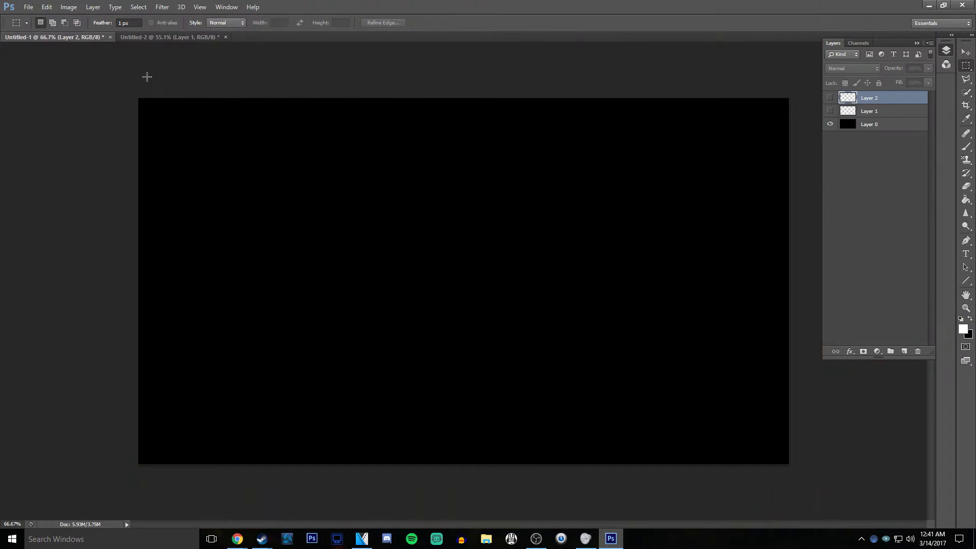
Create a new document with the default settings and paste the copied Heavy artwork into it
left_click(32, 7)
left_click(34, 19)
key("Return")
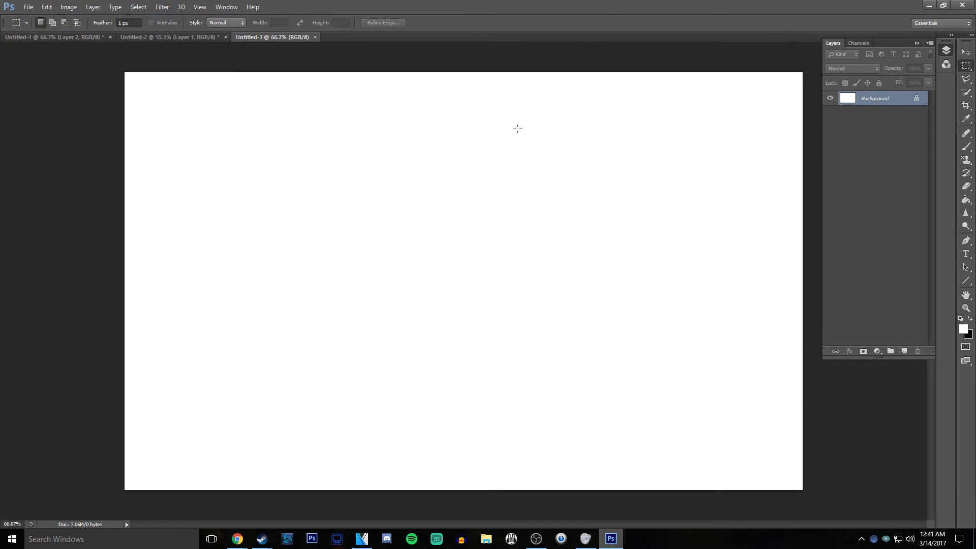
key("ctrl+v")
Scale the pasted Heavy artwork to about 71.5% and move it so the whole picture fits inside the canvas
key("ctrl+minus")
key("ctrl+t")
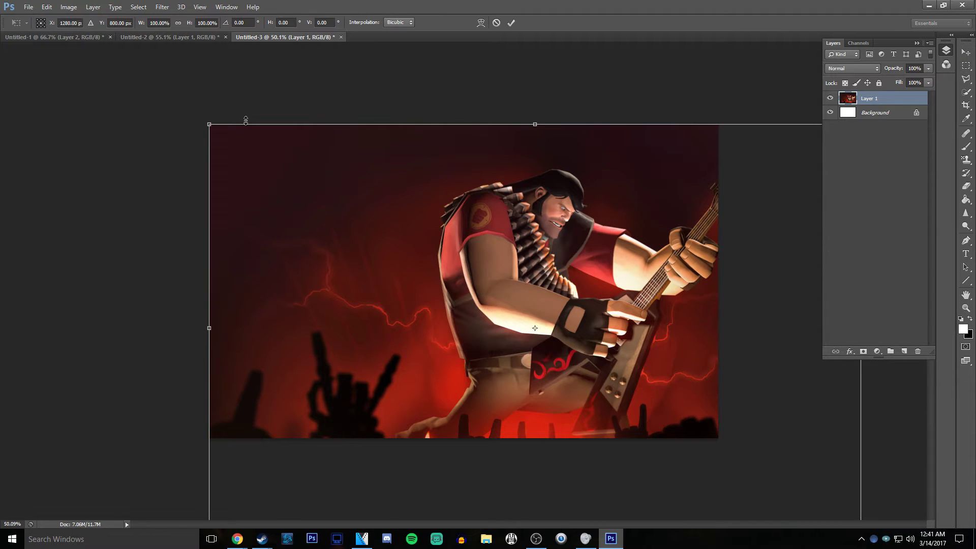
left_click_drag(208, 126, 395, 239)
left_click_drag(492, 292, 323, 192)
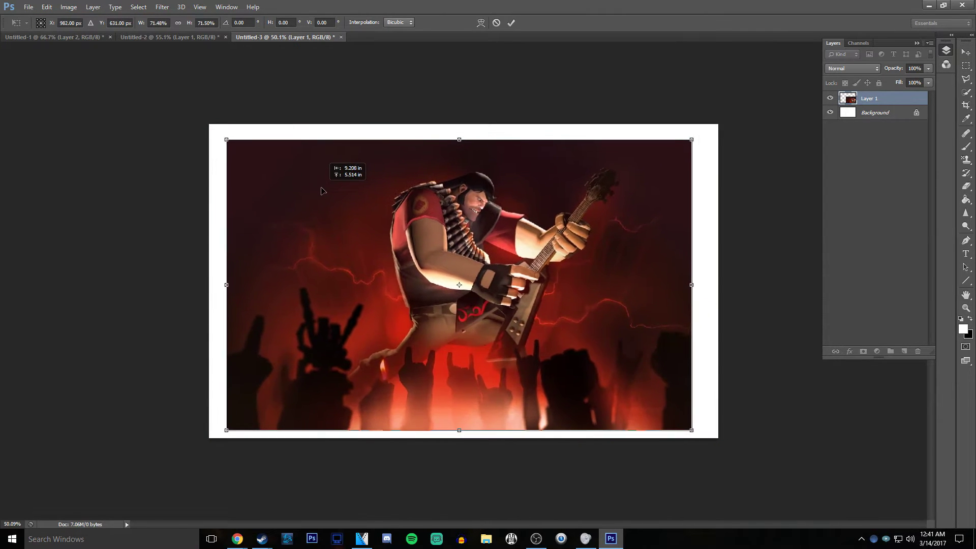
key("Return")
key("ctrl+plus")
key("alt")
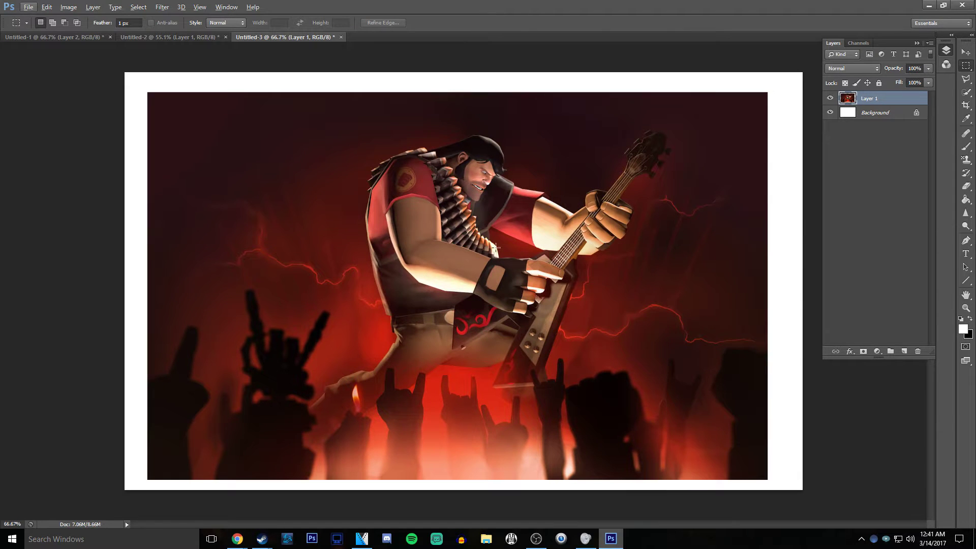
scroll(401, 310, "up", 2)
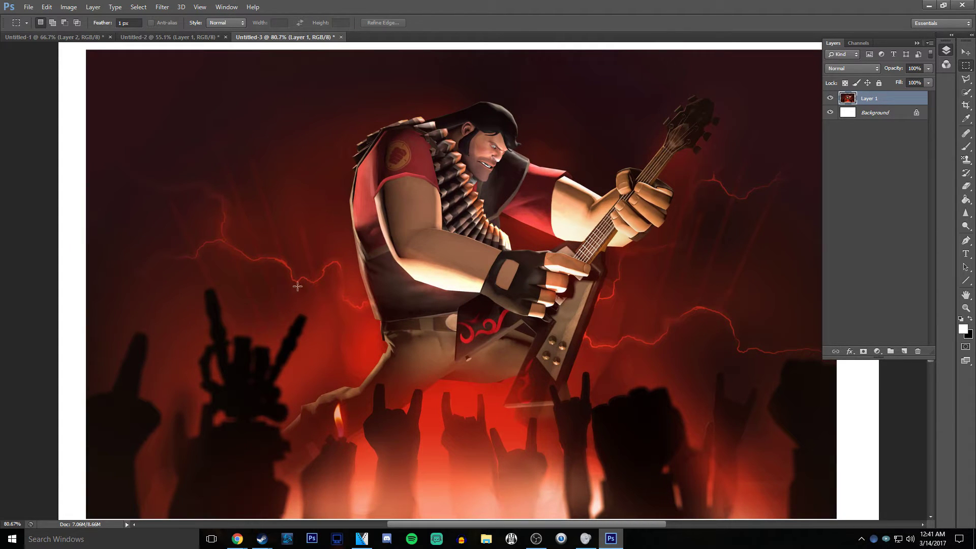
Switch to VEGAS Pro to examine the lightning overlay in the preview, and return to Photoshop
left_click(928, 5)
left_click(360, 537)
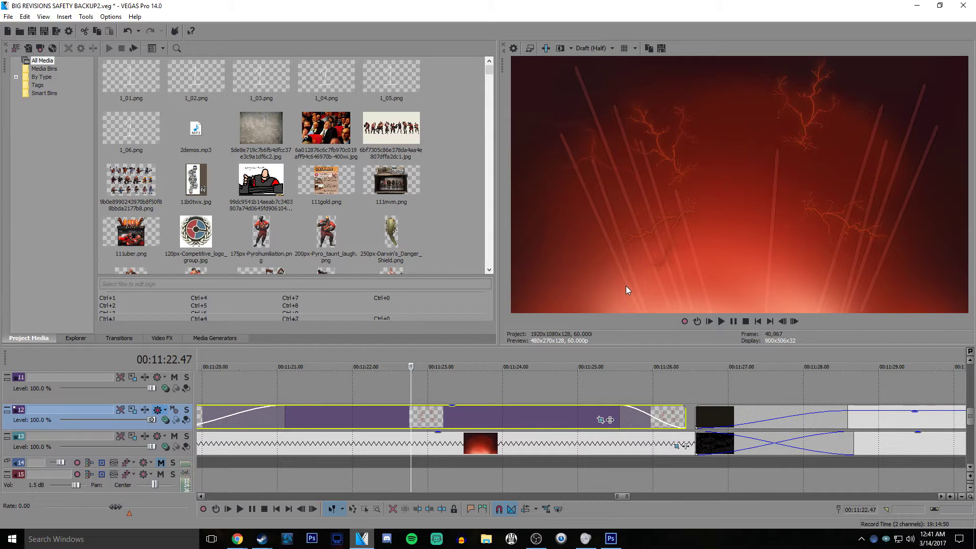
left_click(610, 538)
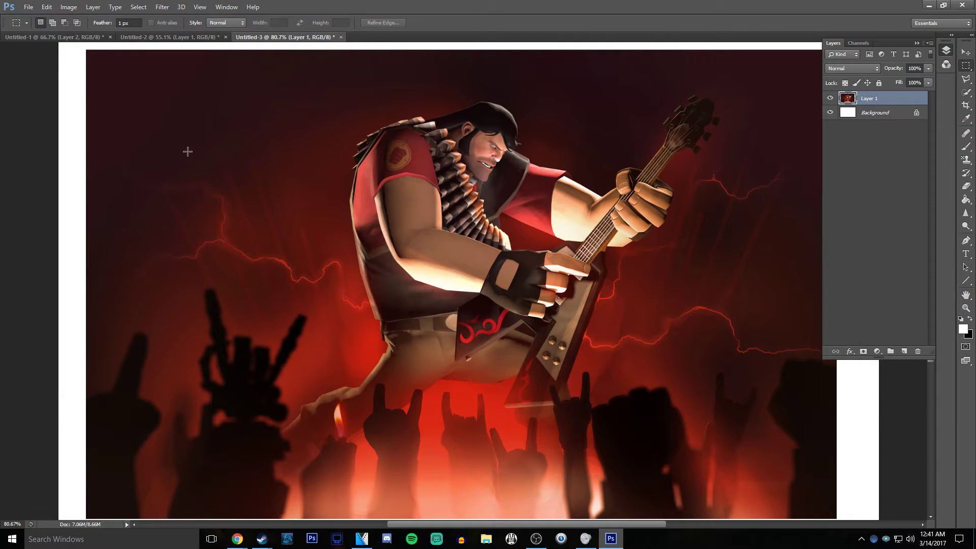
Outline the branching lightning bolt beside the Heavy's back with the Polygonal Lasso and close the selection
left_click(964, 79)
scroll(303, 218, "up", 3)
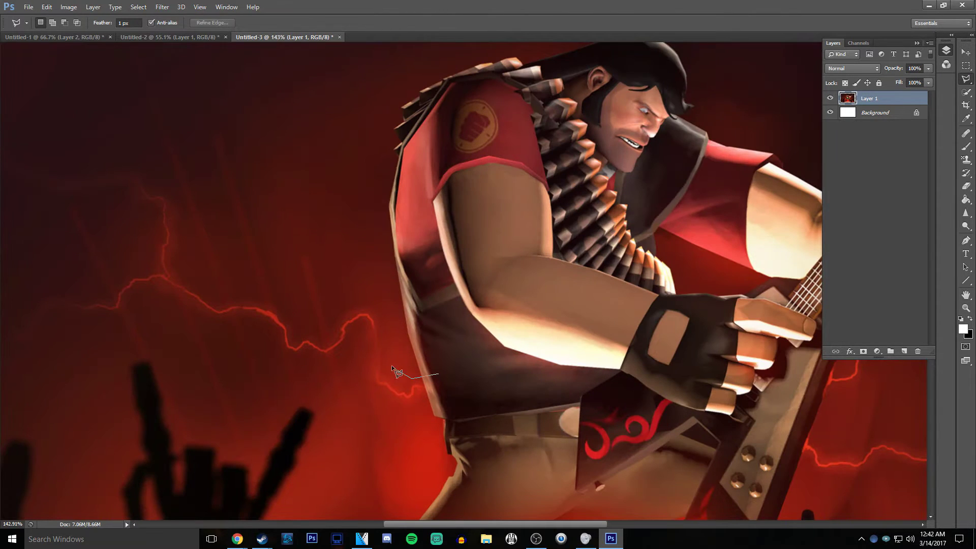
left_click(361, 296)
left_click(323, 319)
left_click(287, 313)
left_click(216, 282)
left_click(163, 182)
left_click(84, 147)
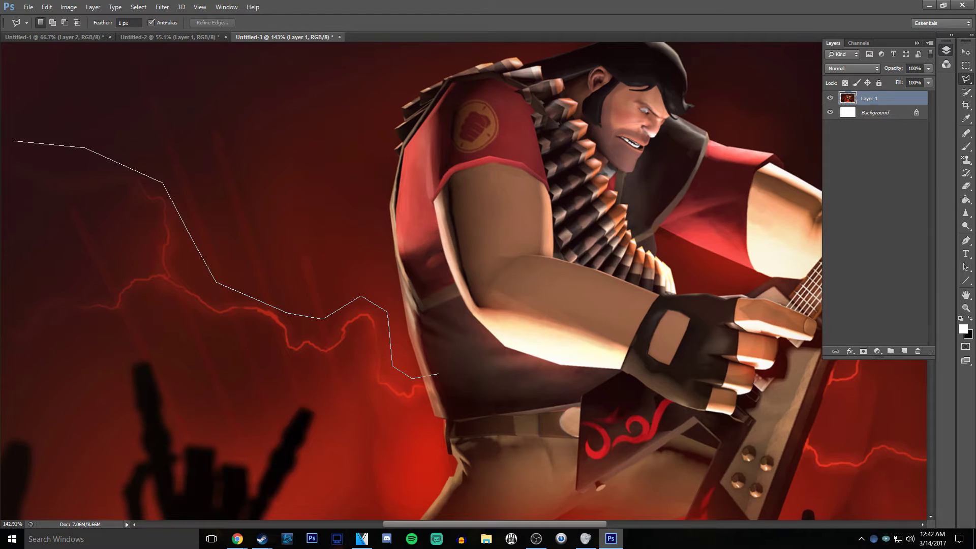
left_click(222, 183)
left_click(291, 206)
left_click(338, 207)
left_click(365, 249)
left_click(336, 287)
left_click(264, 292)
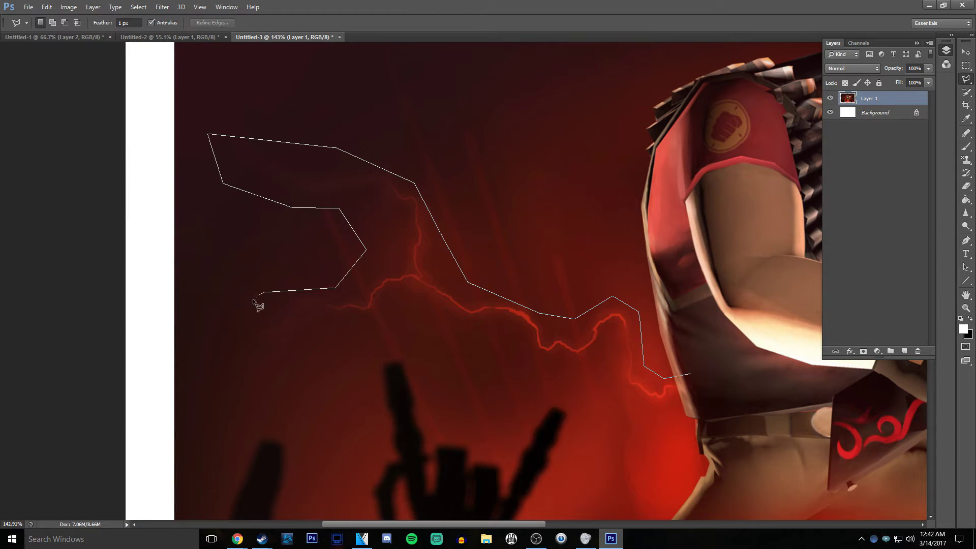
left_click(225, 341)
left_click(288, 370)
left_click(375, 337)
left_click(424, 308)
left_click(469, 331)
left_click(508, 342)
left_click(557, 376)
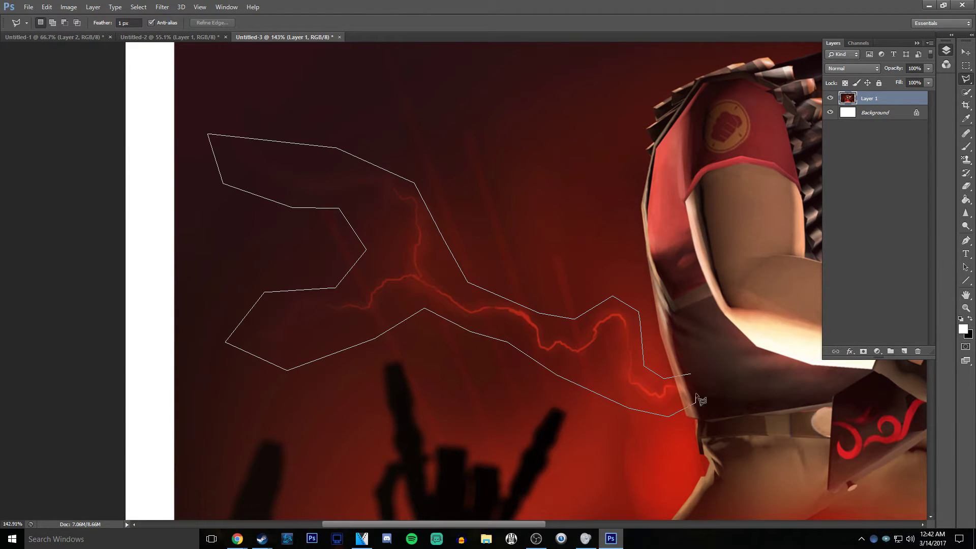
key("Return")
Set the lasso feather to 10 px and try deleting the selected lightning area, undoing the deletion
key("Return")
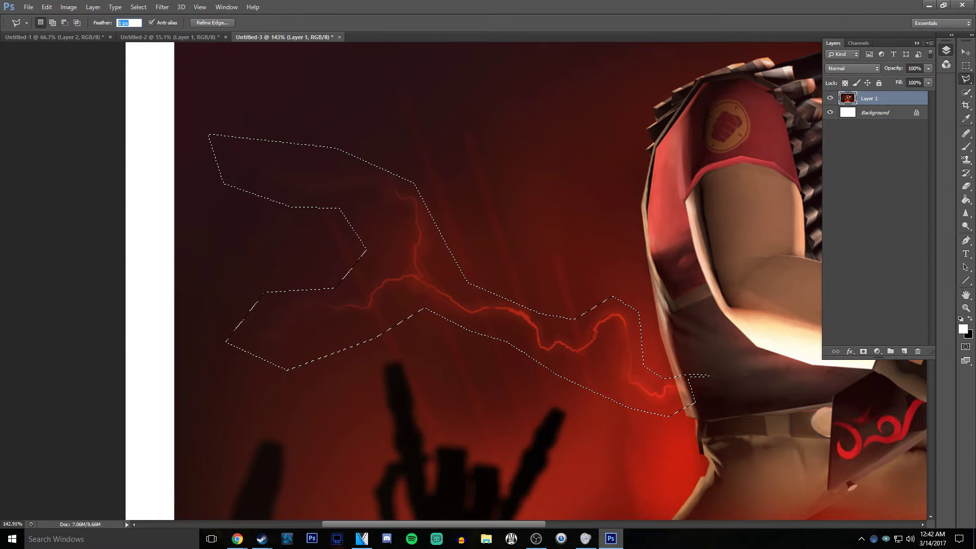
type("10")
key("Return")
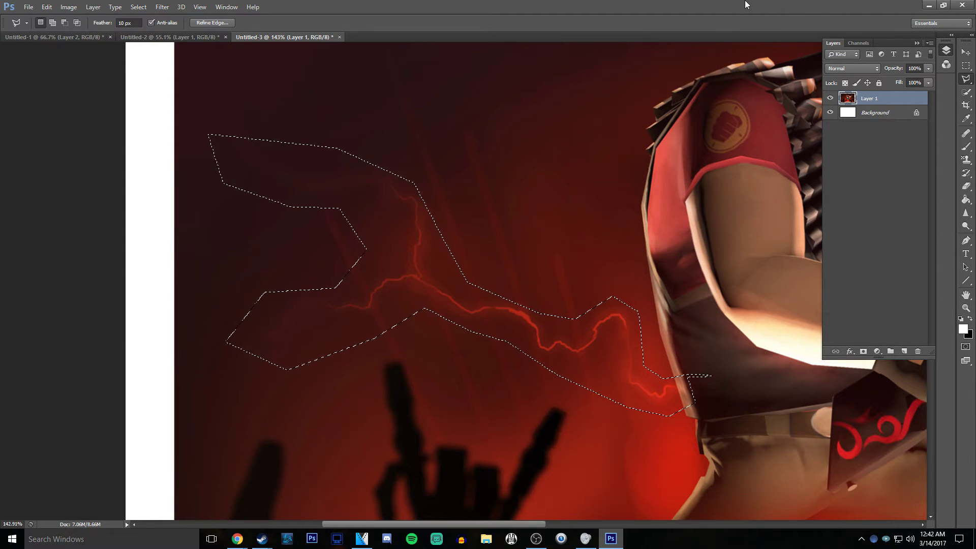
key("Delete")
key("ctrl+z")
Invert the lightning selection, set the lasso feather to 100 px, and delete everything around the bolt
right_click(583, 292)
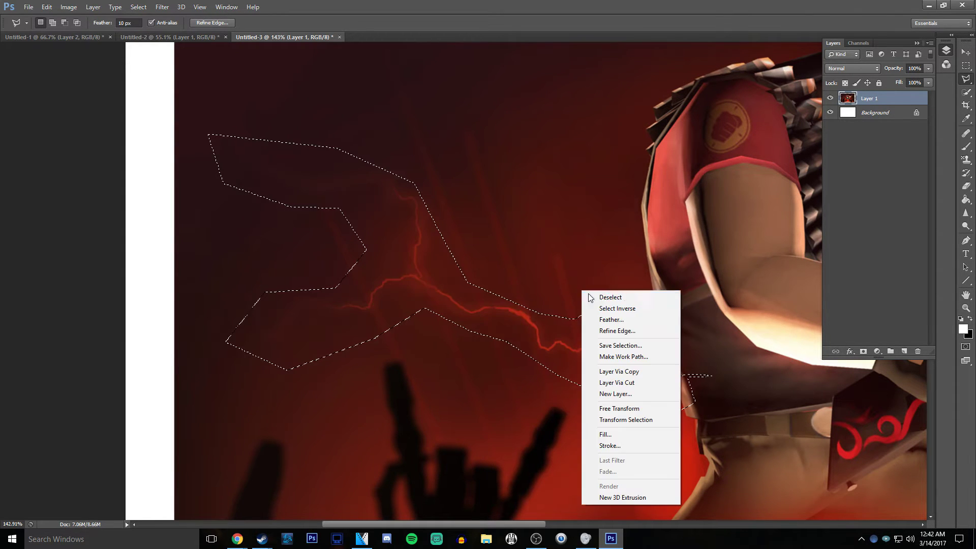
left_click(618, 310)
left_click_drag(136, 23, 117, 22)
type("100")
key("Return")
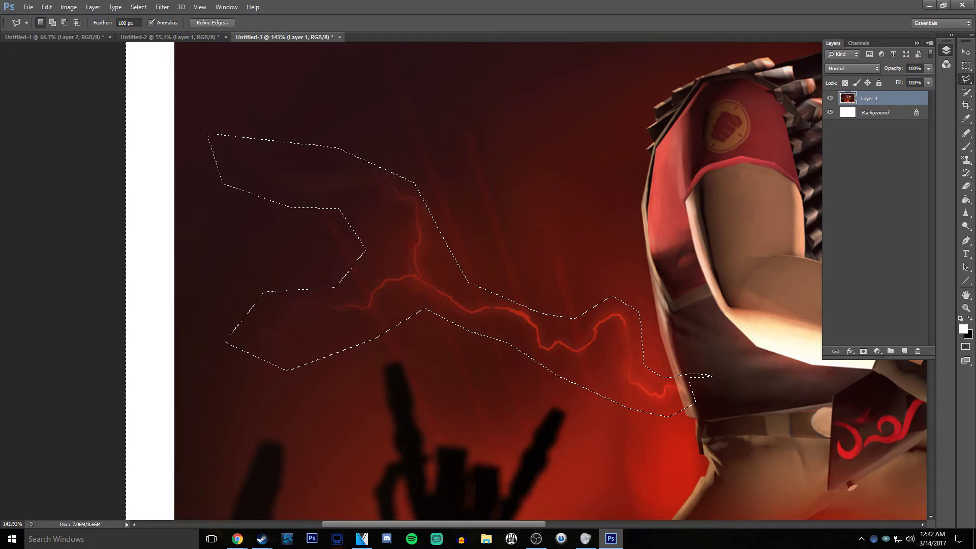
key("Delete")
Undo the deletion around the lightning bolt to restore the full Heavy artwork, and clear the selection
key("m")
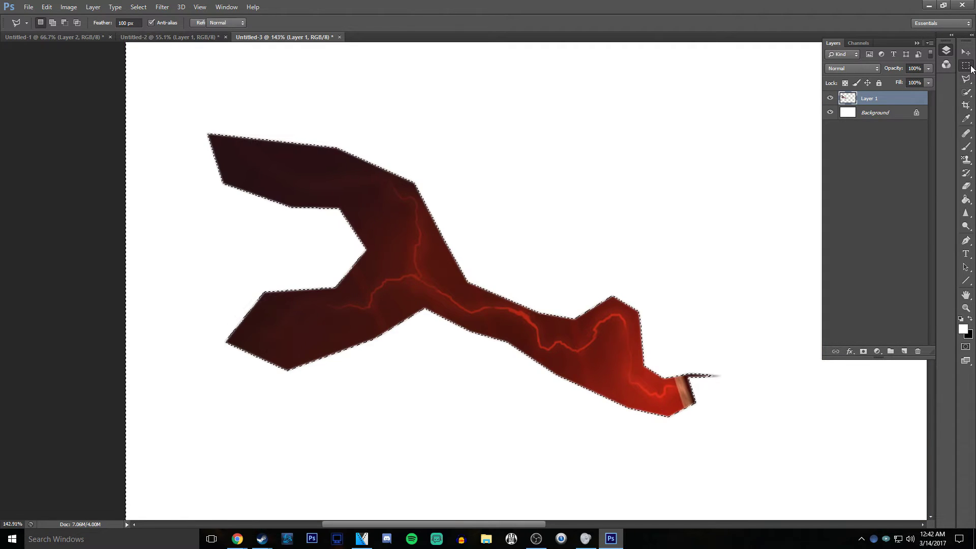
key("ctrl+d")
scroll(496, 330, "down", 6)
key("ctrl+alt+z")
key("ctrl+alt+z")
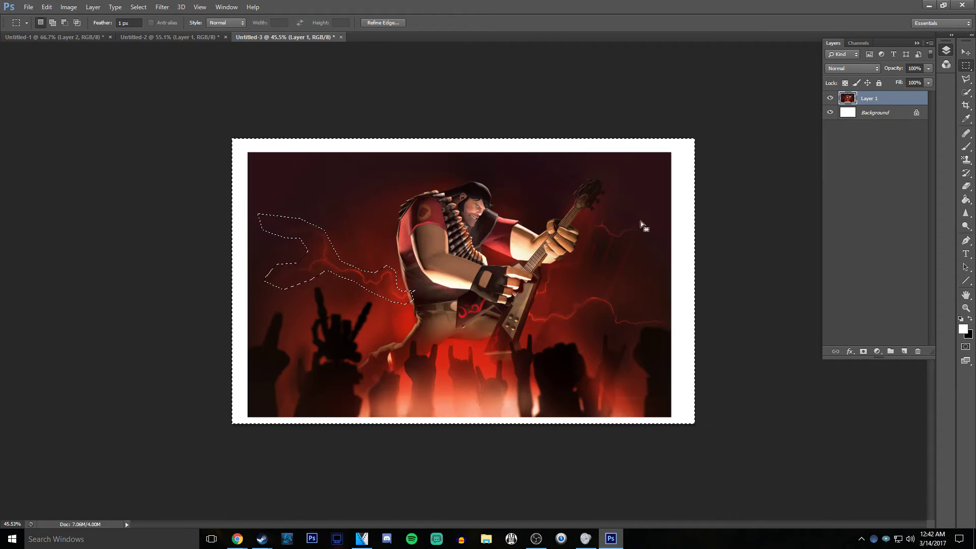
key("ctrl+d")
In VEGAS Pro, try hiding the lightning overlay clip on track 12 by lowering its opacity to 0%, and undo it
left_click(930, 5)
left_click_drag(449, 406, 448, 428)
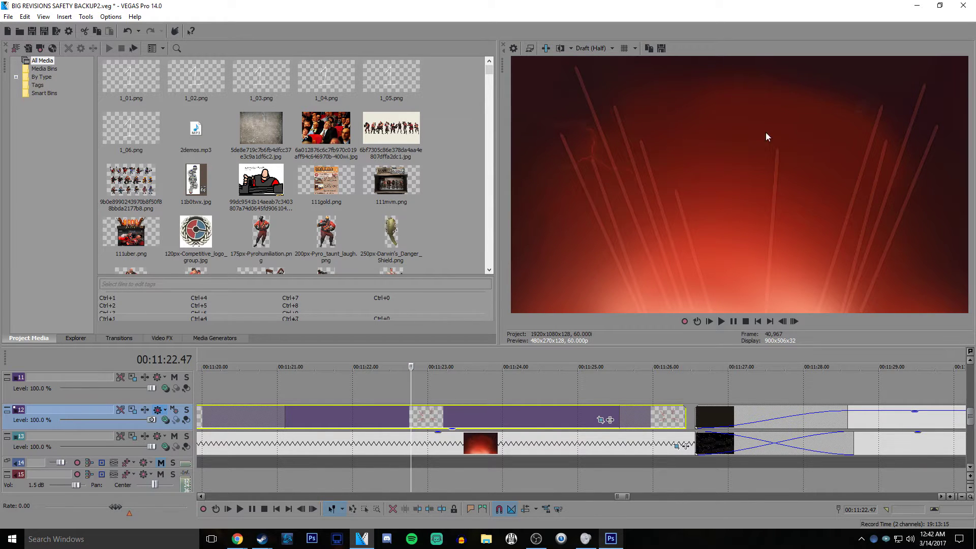
scroll(548, 434, "left", 3)
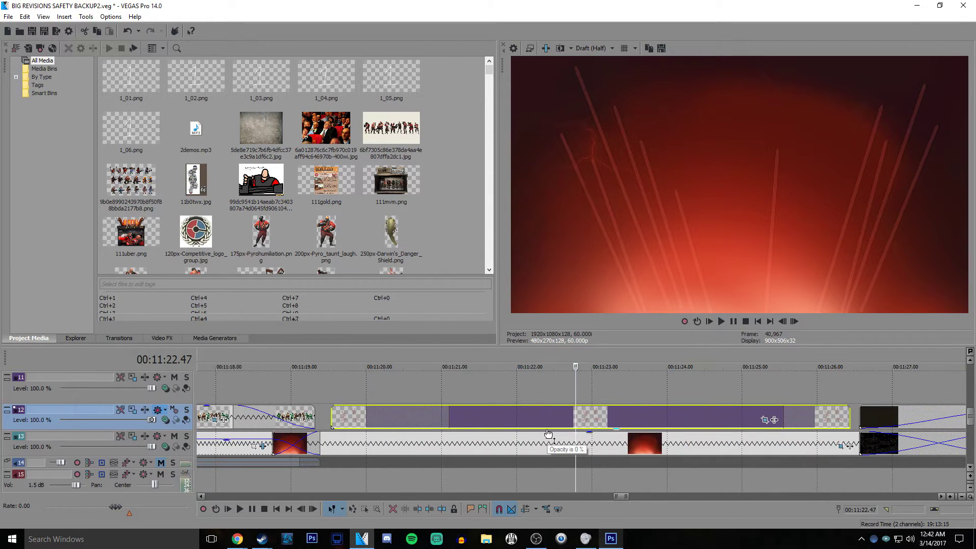
key("ctrl+z")
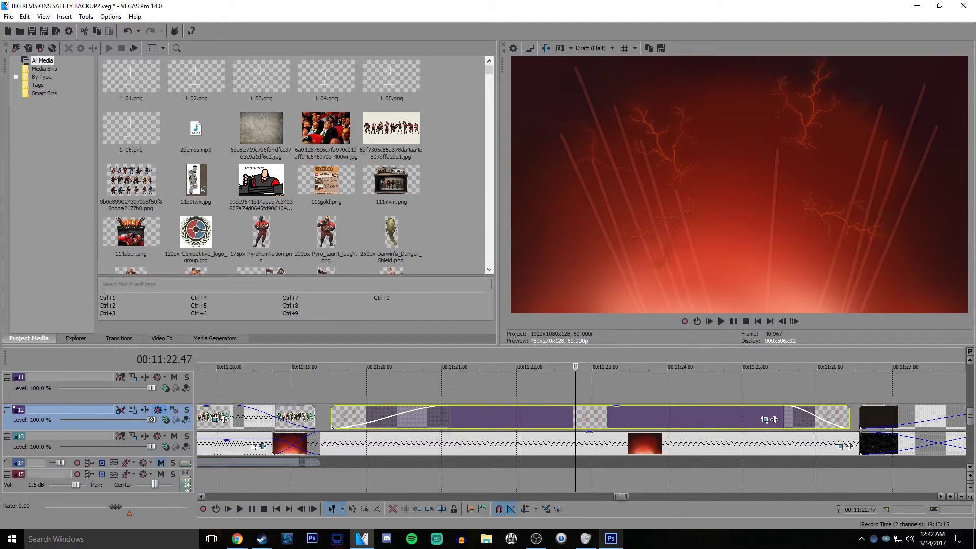
Search Google Images in Chrome for "lightning png" and save the transparent blue bolt from the ROBLOX result
left_click(236, 539)
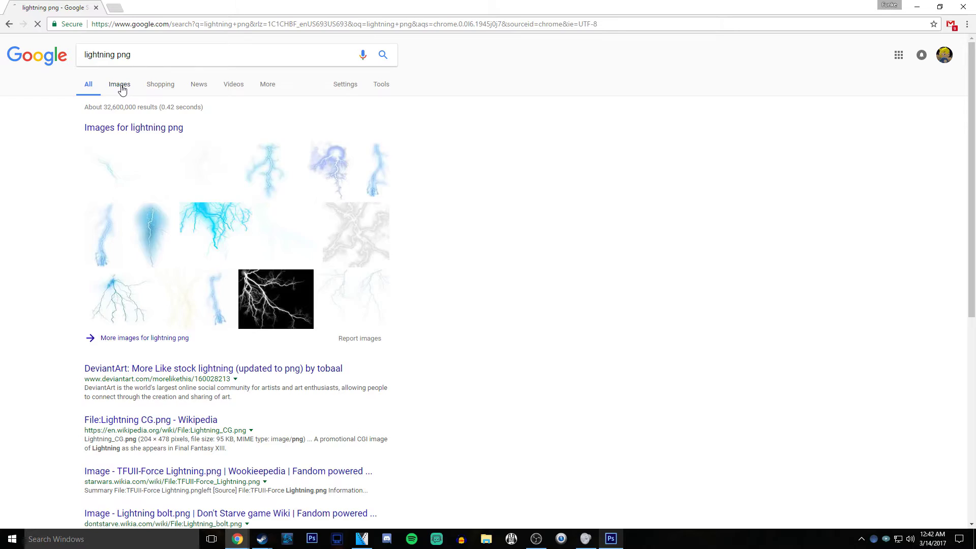
left_click(120, 85)
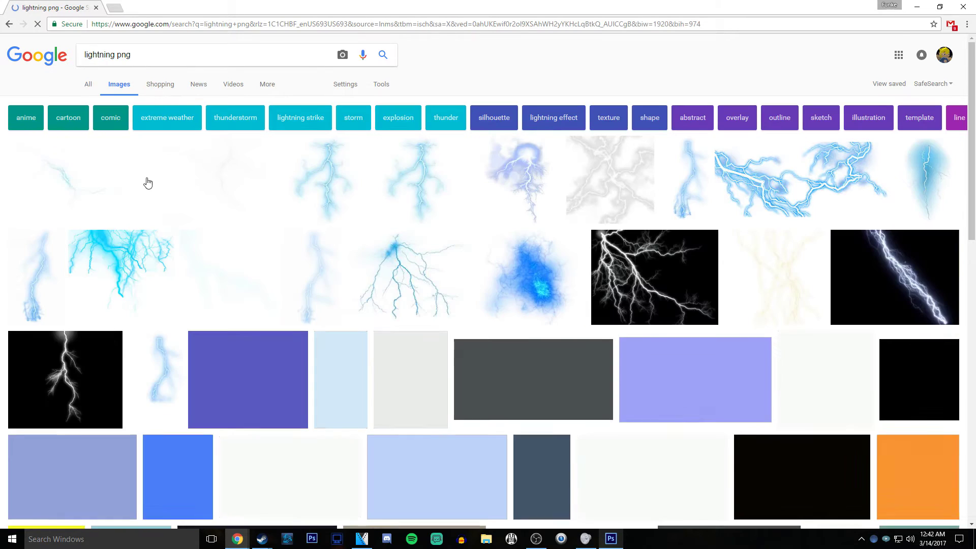
left_click(327, 196)
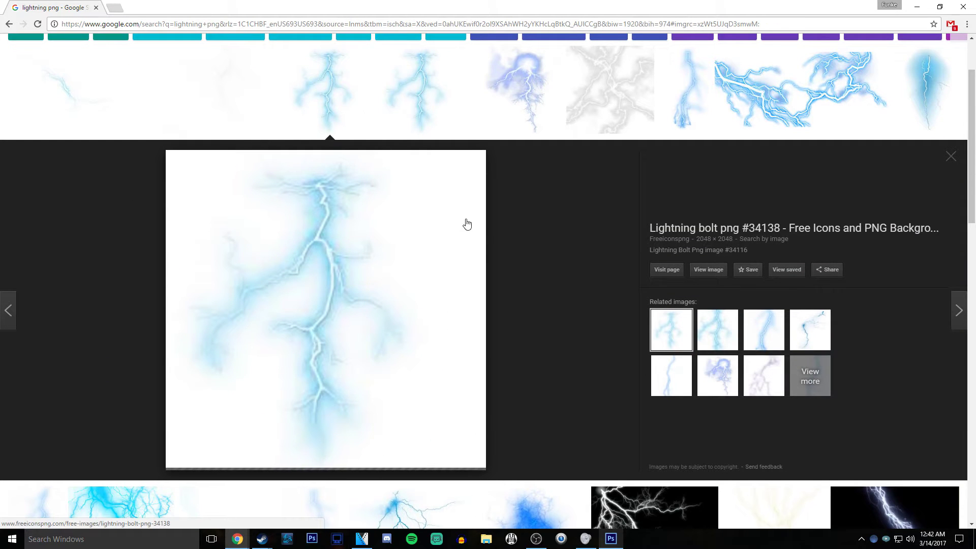
left_click(405, 83)
right_click(370, 245)
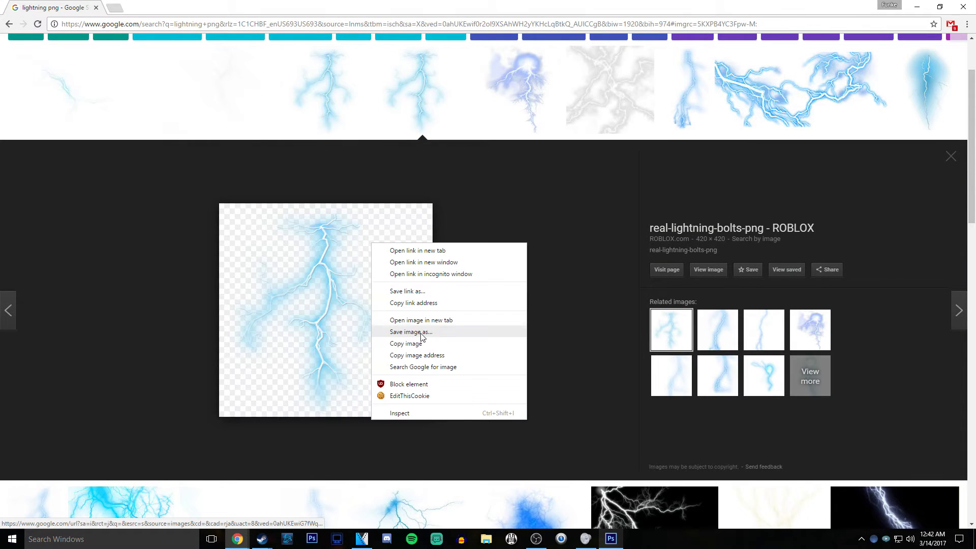
left_click(399, 331)
key("Return")
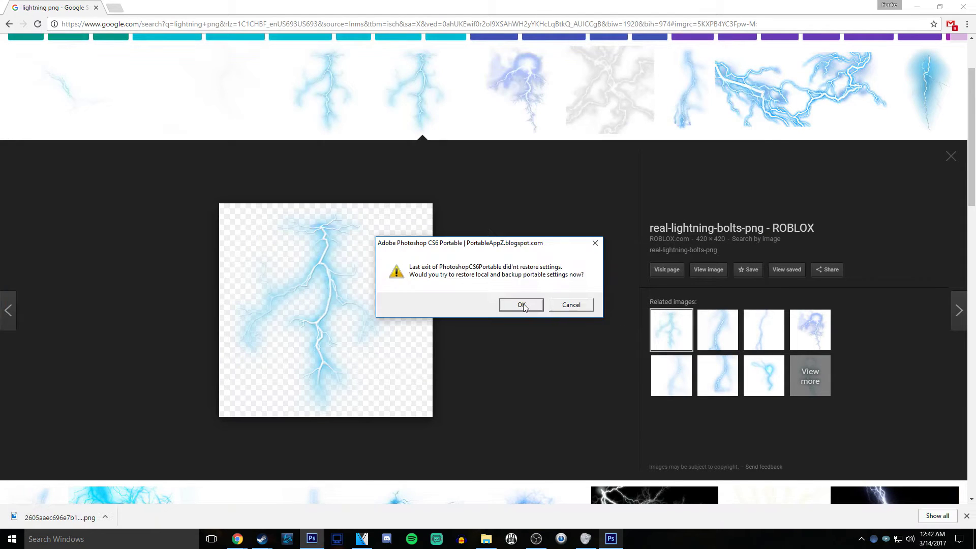
Open the downloaded lightning image in Photoshop and colorize it red using Hue/Saturation with hue 0 and stronger saturation
left_click(523, 304)
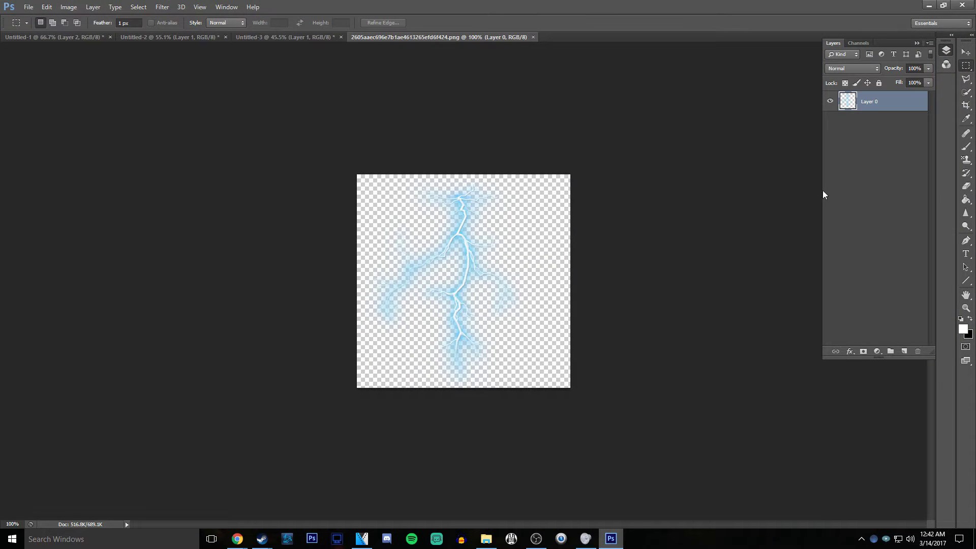
key("ctrl+u")
left_click_drag(750, 136, 737, 160)
left_click(846, 170)
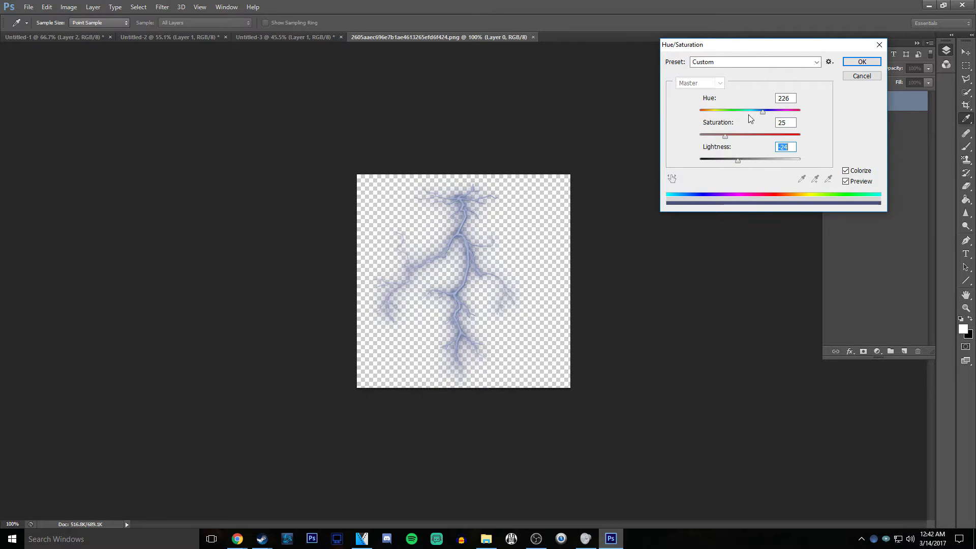
left_click_drag(761, 110, 678, 114)
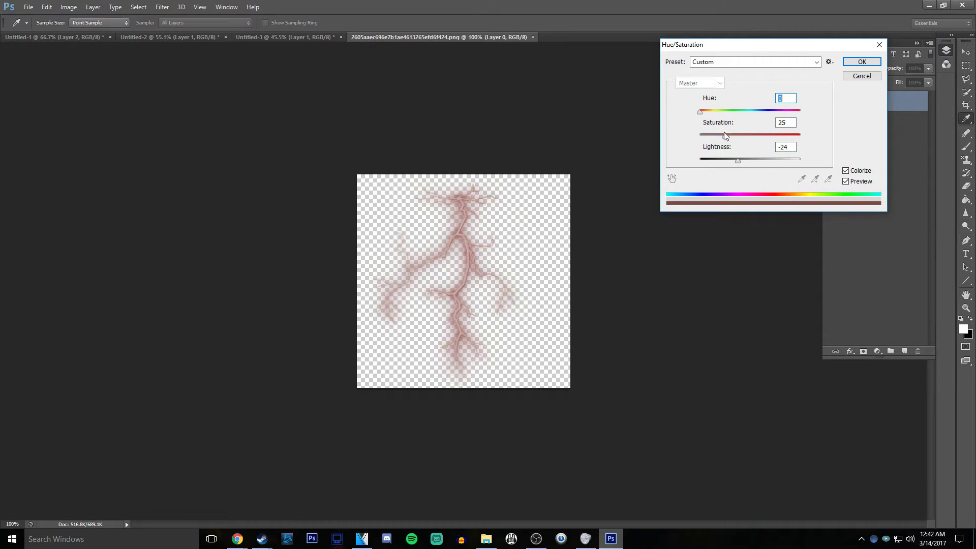
left_click_drag(725, 136, 742, 161)
left_click(860, 63)
Accept the red recolouring of the lightning image, and quit Photoshop without saving changes to any open document
scroll(438, 177, "up", 5)
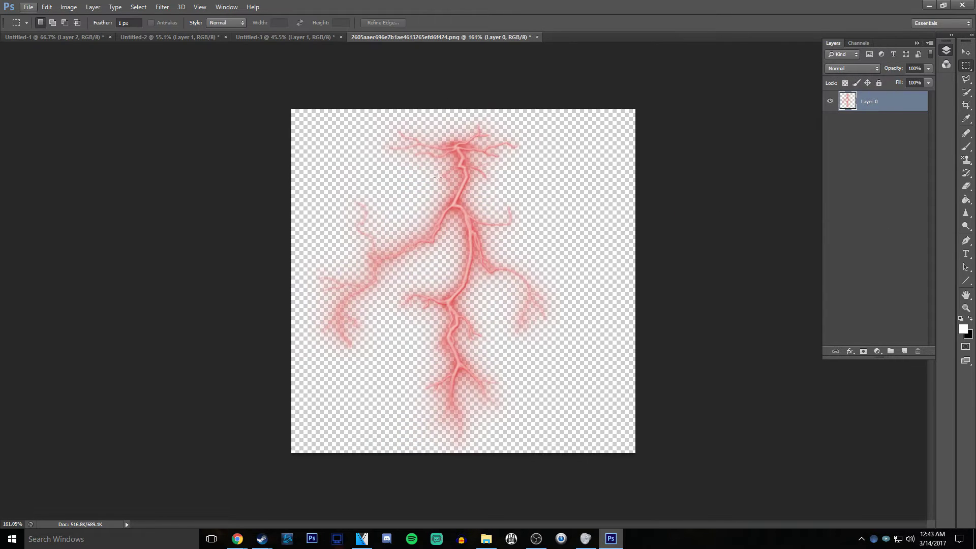
scroll(318, 82, "down", 5)
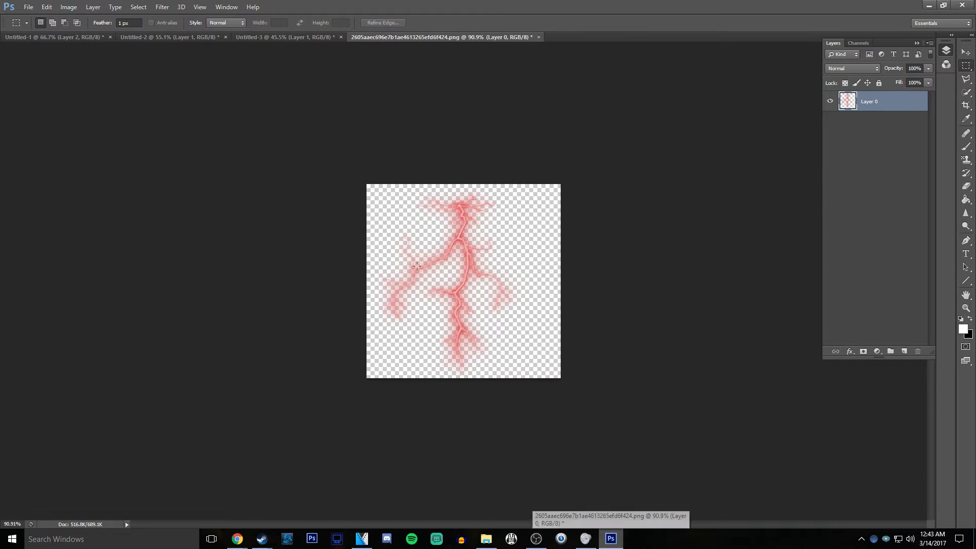
left_click(961, 5)
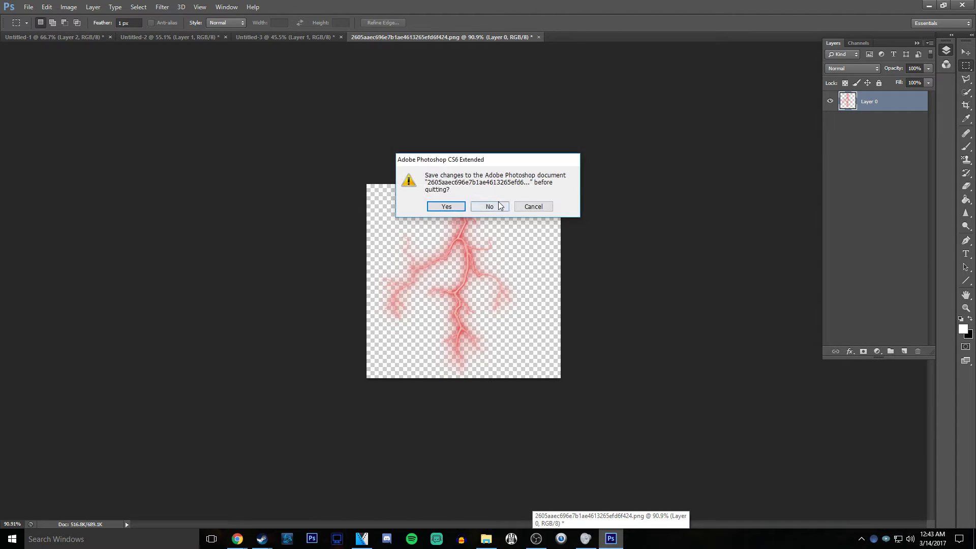
left_click(490, 202)
left_click(494, 203)
left_click(489, 202)
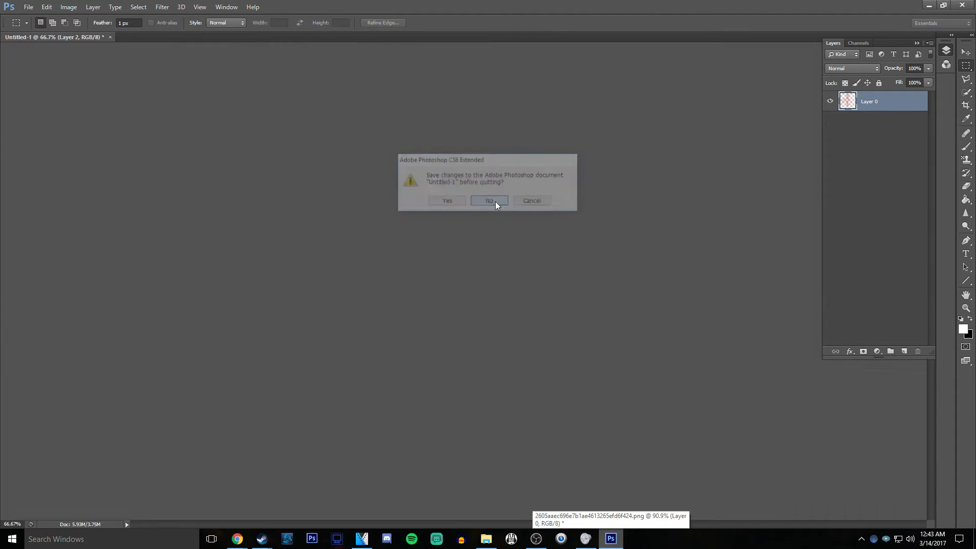
Switch to VEGAS Pro and play back the red lightning scene on tracks 12 and 13 from 00:11:23.53
left_click(361, 539)
left_click(600, 392)
left_click(658, 395)
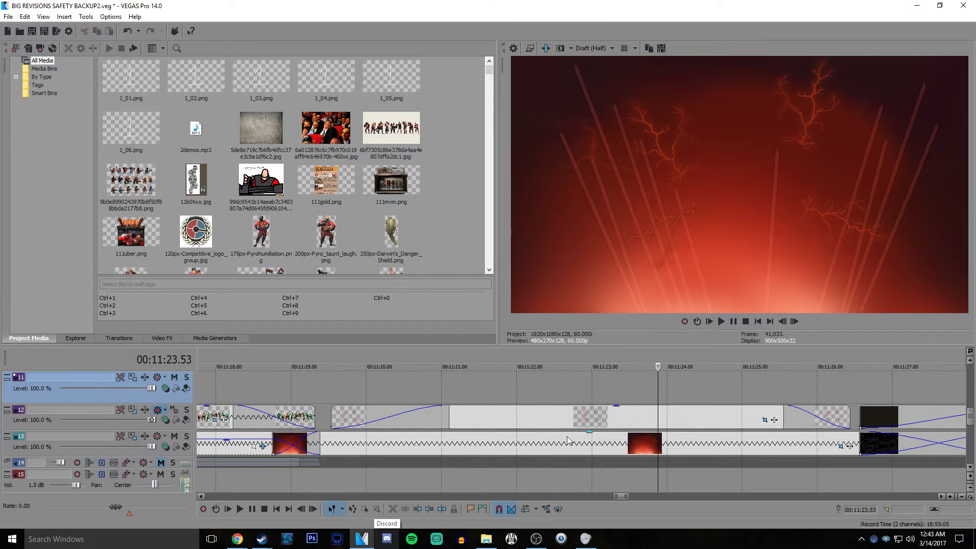
left_click(510, 413)
key("space")
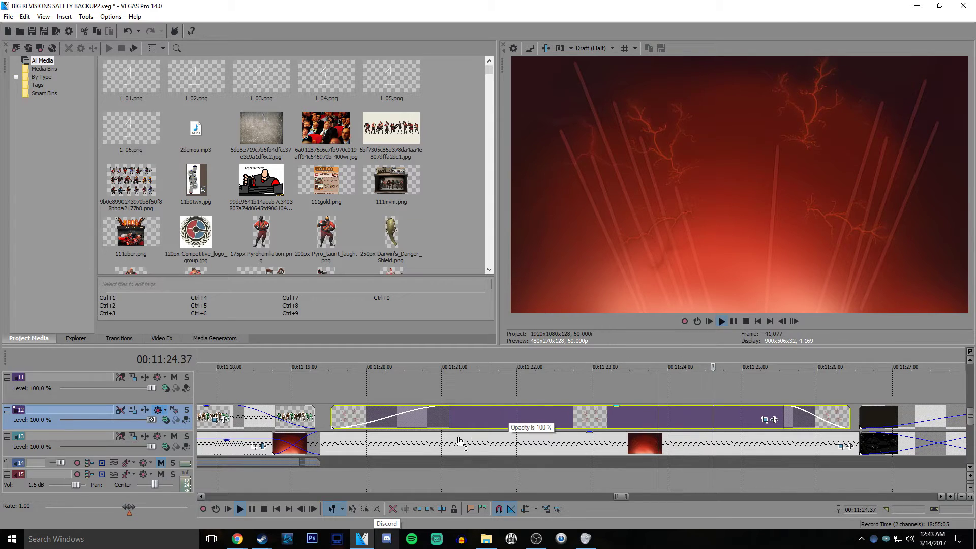
key("Return")
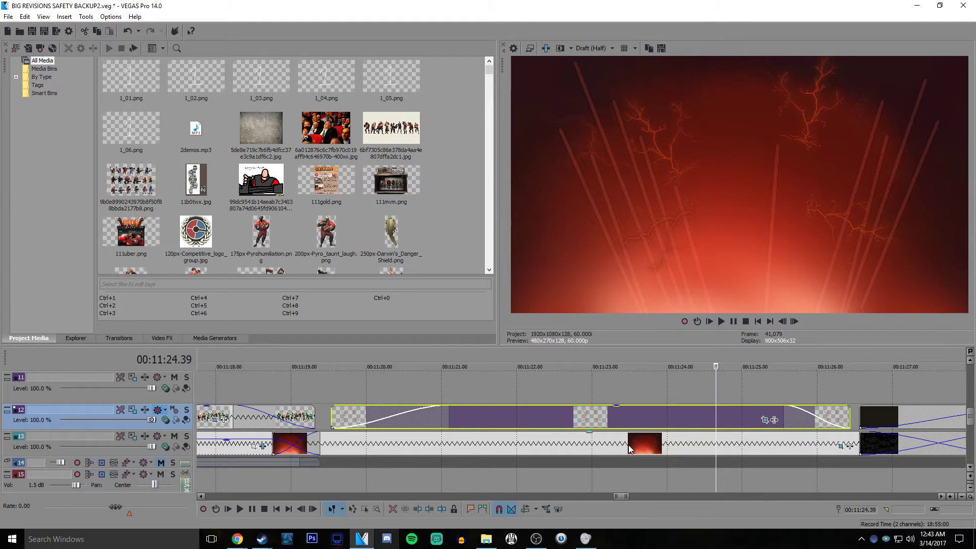
Examine the red lightning scene on the timeline at several points between about 00:11:22 and 00:11:26
scroll(628, 444, "down", 5)
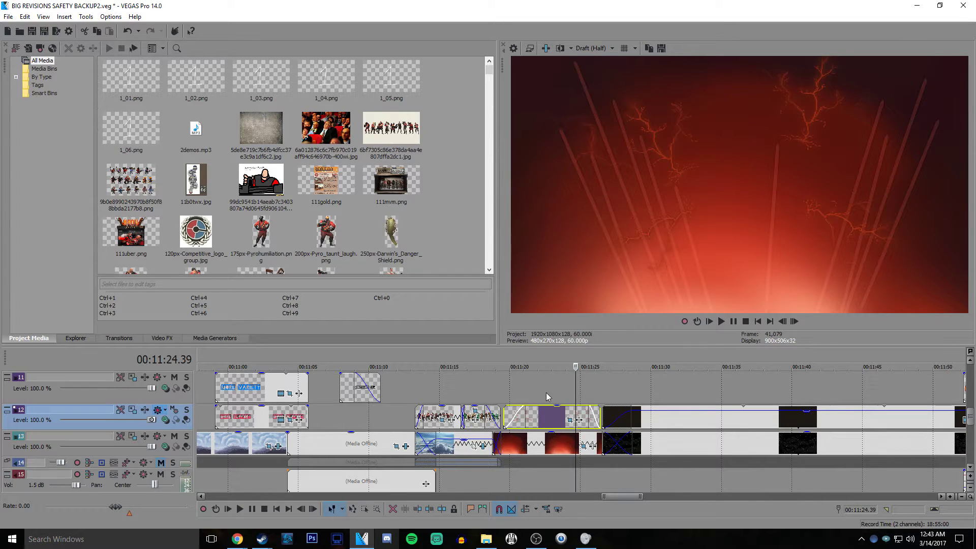
scroll(554, 411, "up", 3)
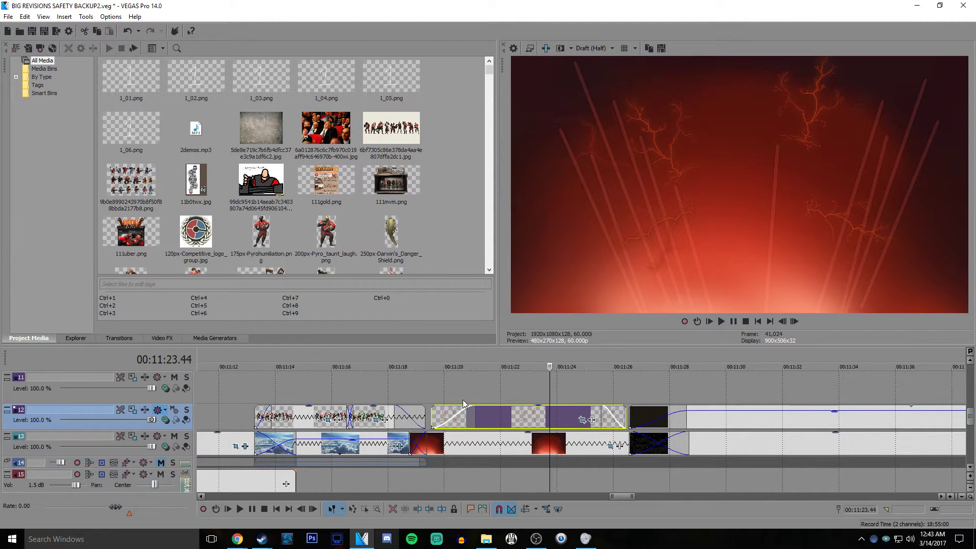
left_click(550, 392)
left_click(508, 393)
left_click(550, 396)
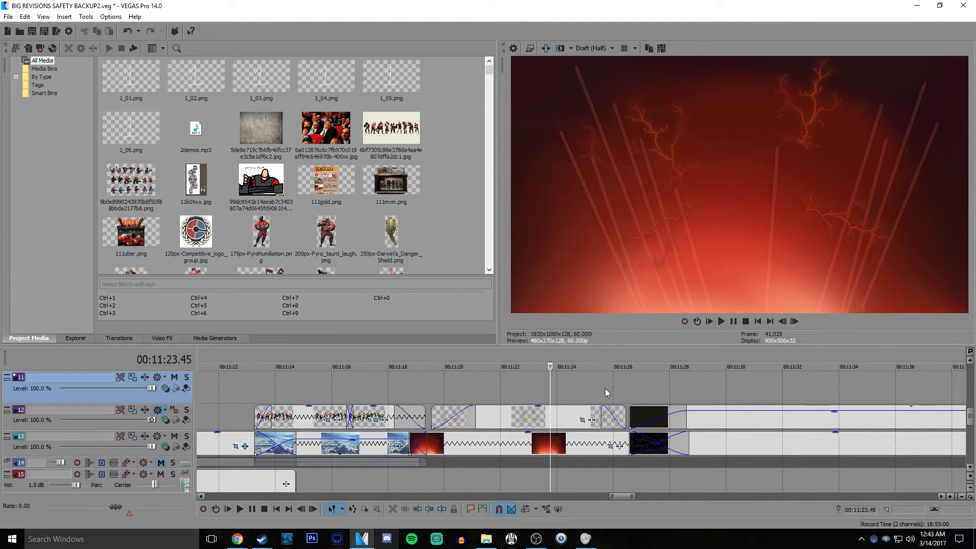
left_click(605, 392)
scroll(606, 411, "down", 1)
scroll(586, 421, "up", 1)
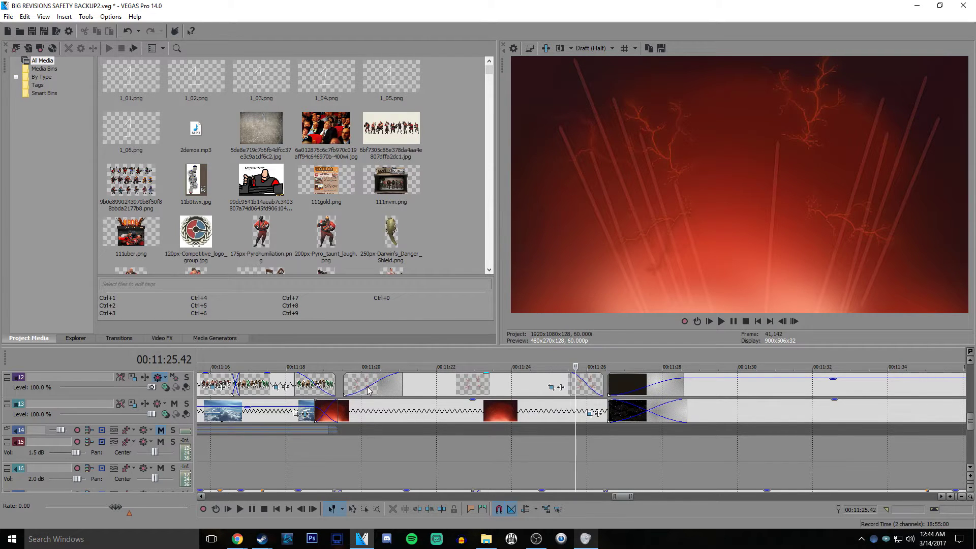
Play back the fade-in of the lightning overlay clip on track 12 from the clip's start
left_click(344, 388)
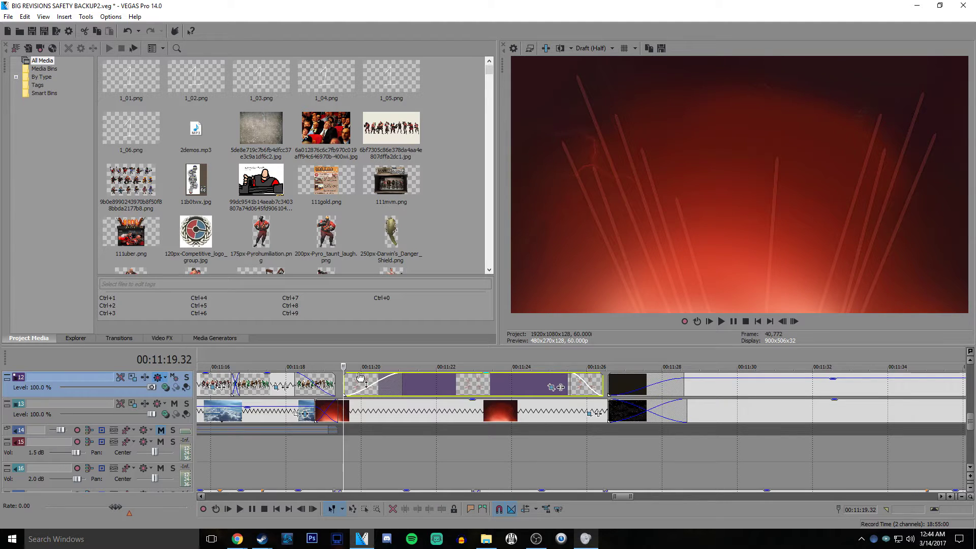
key("space")
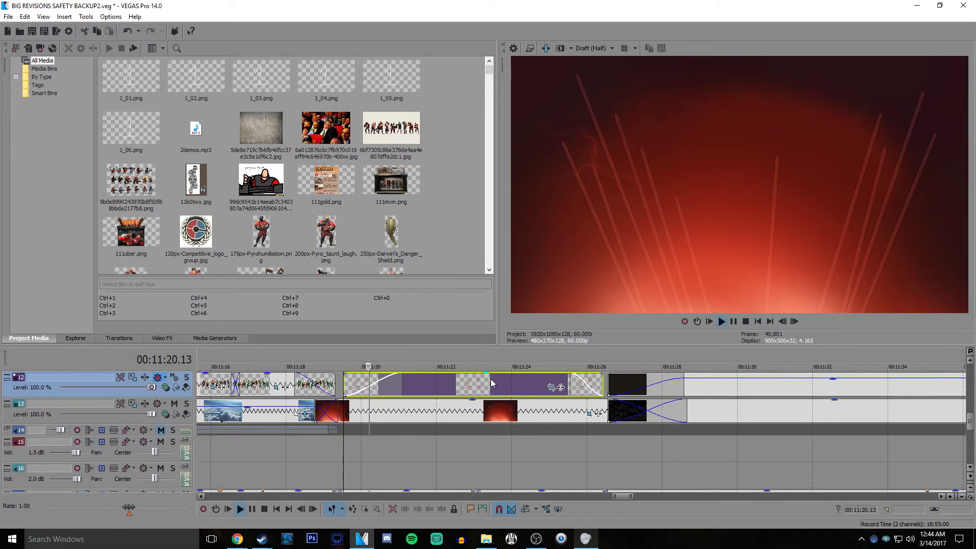
scroll(508, 395, "up", 3)
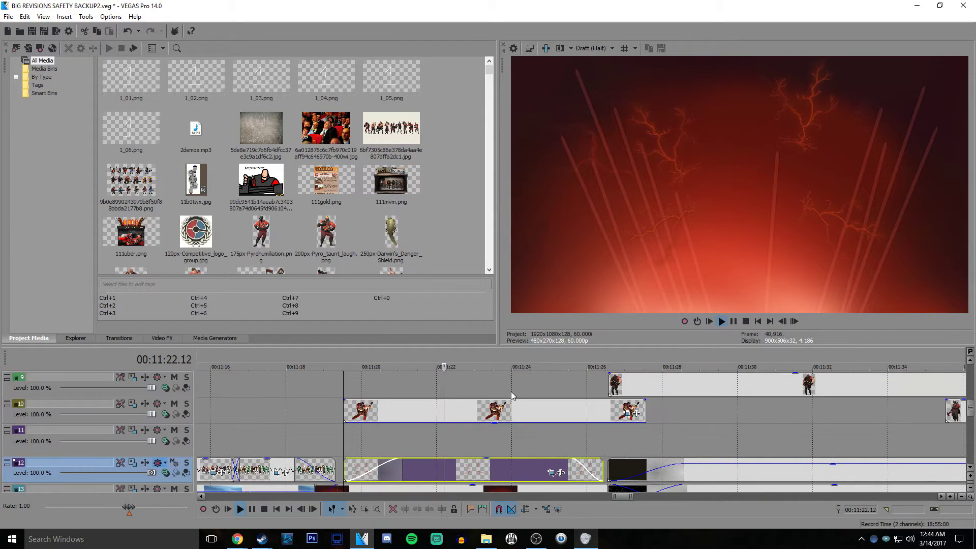
key("space")
Raise the opacity of the Heavy guitar clip on track 10 and the overlapping clip on track 8
left_click(501, 405)
scroll(500, 406, "up", 3)
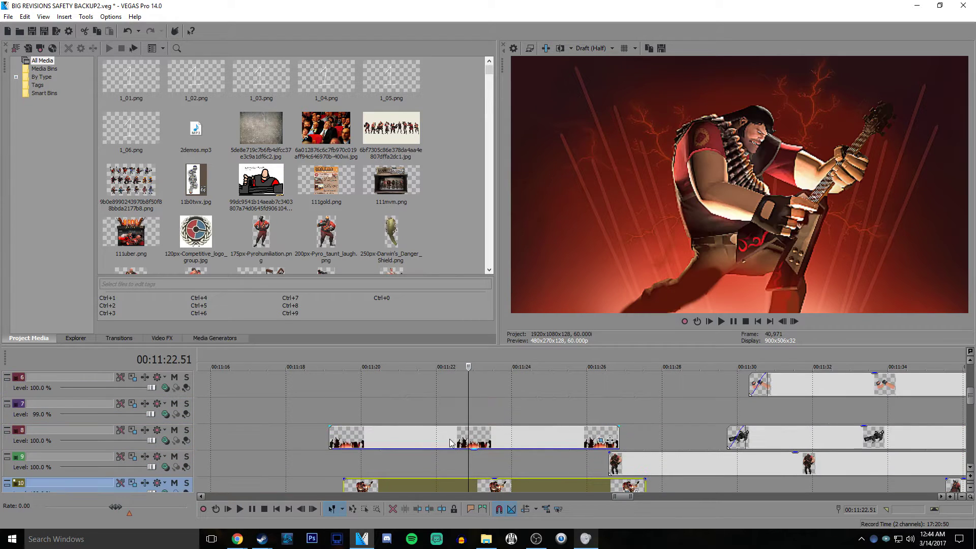
left_click_drag(443, 448, 445, 425)
Hide the VALVE logo clip on track 12 near 00:09:12 by lowering its opacity to 0%
scroll(458, 399, "down", 4)
scroll(470, 405, "down", 3)
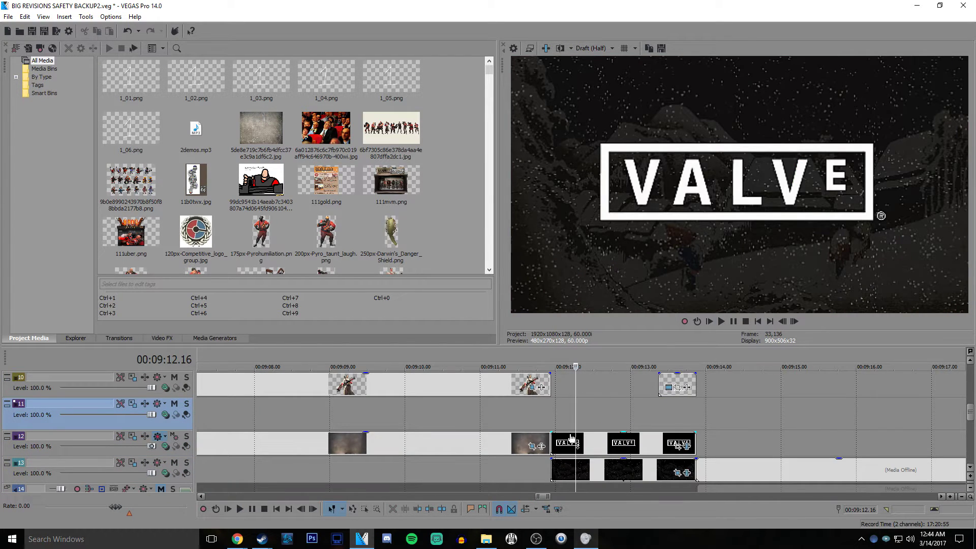
left_click(571, 438)
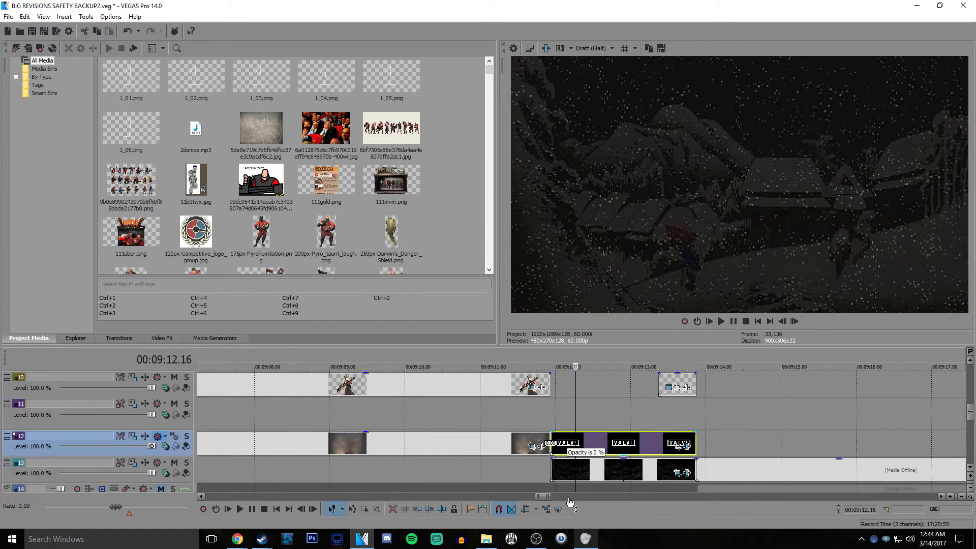
Play back the snowy background on track 13 with the VALVE logo hidden
key("space")
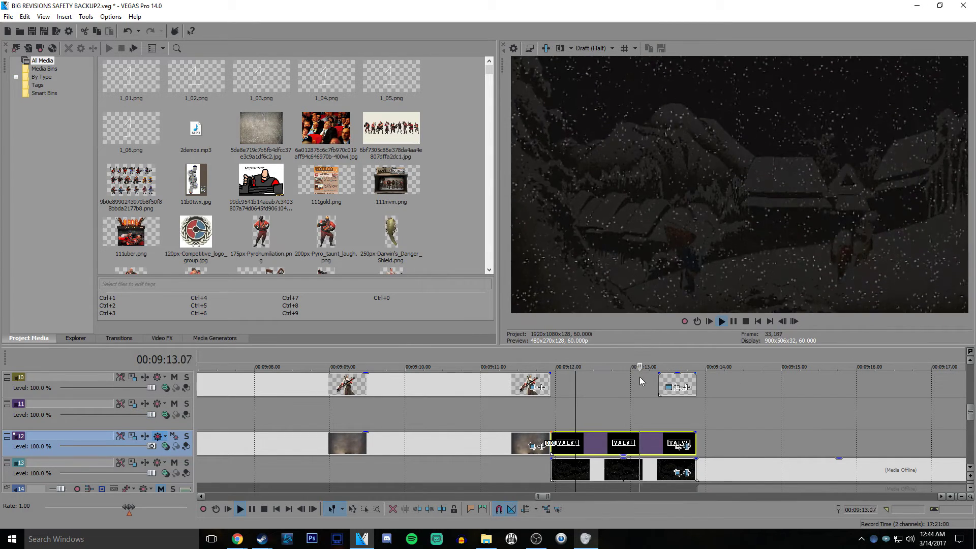
key("Return")
left_click(557, 417)
key("space")
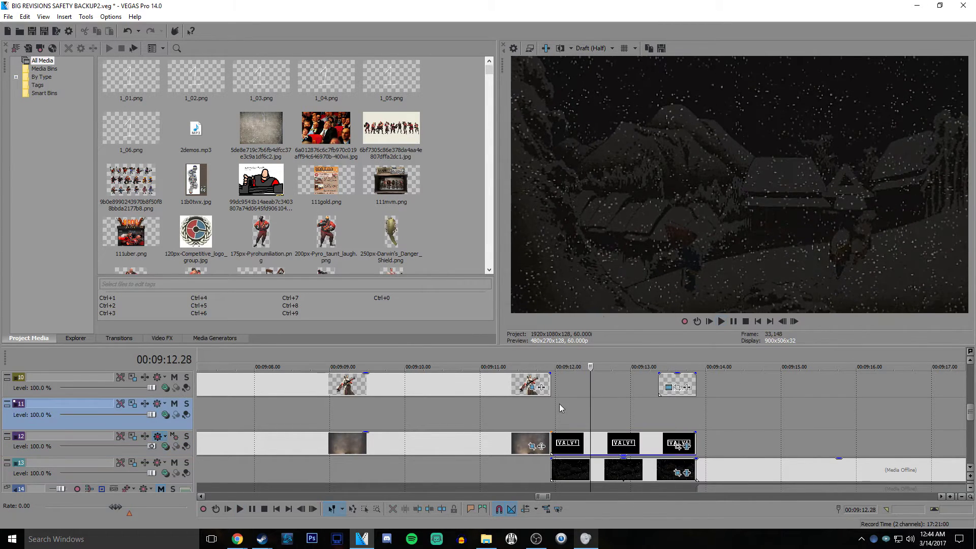
key("Return")
Remove the end position keyframe at 00:00:01.56 from the snowy background clip's Pan/Crop animation on track 13
left_click(676, 472)
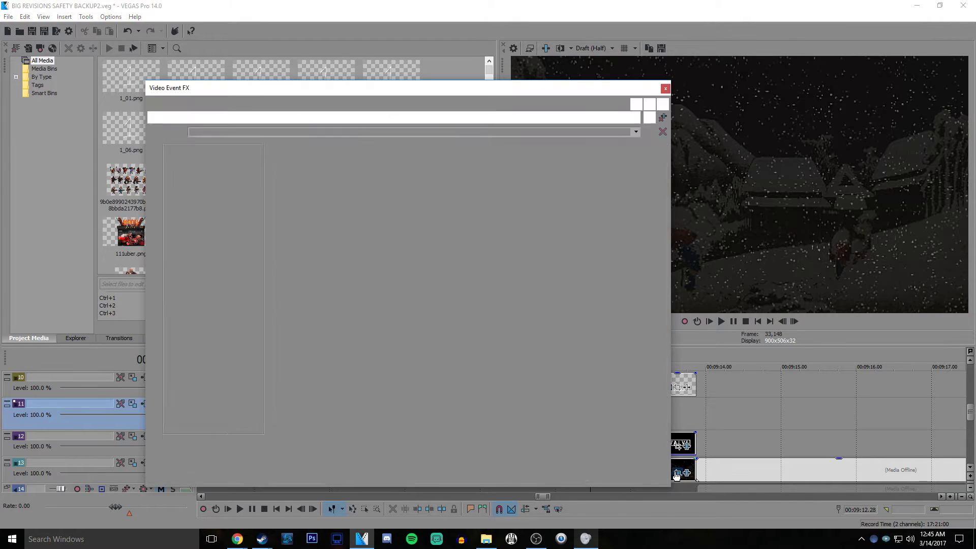
left_click(650, 452)
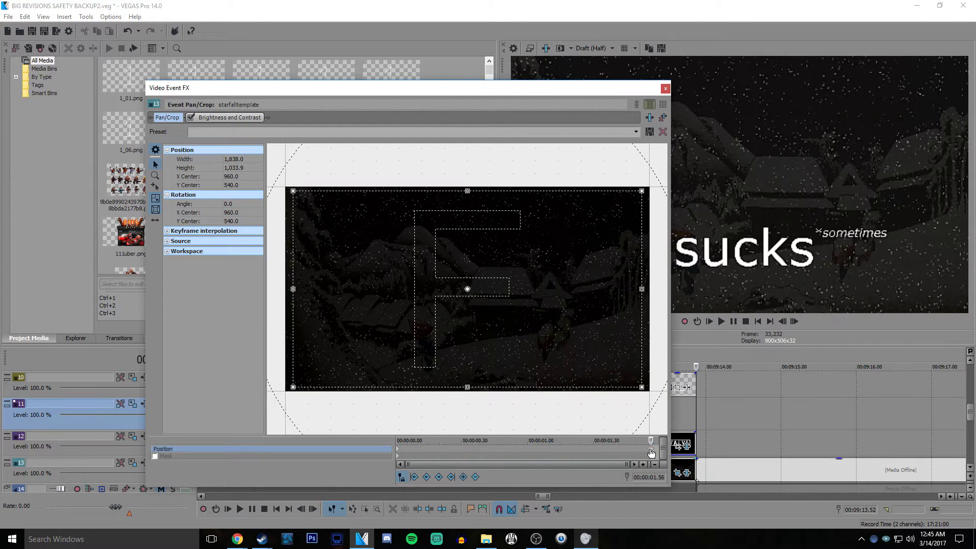
key("Delete")
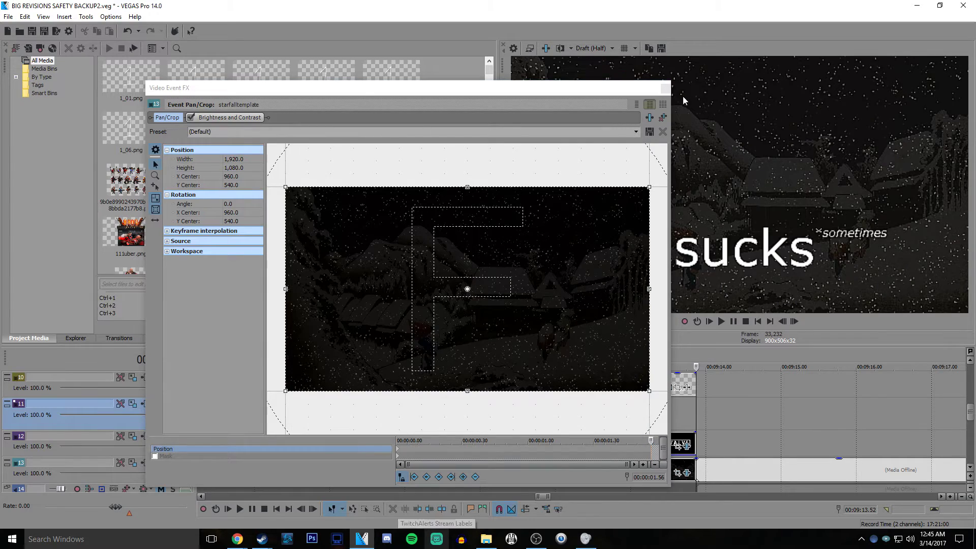
left_click(664, 90)
Play back the snowy scene from the start of its background clip to check the motion
left_click(551, 420)
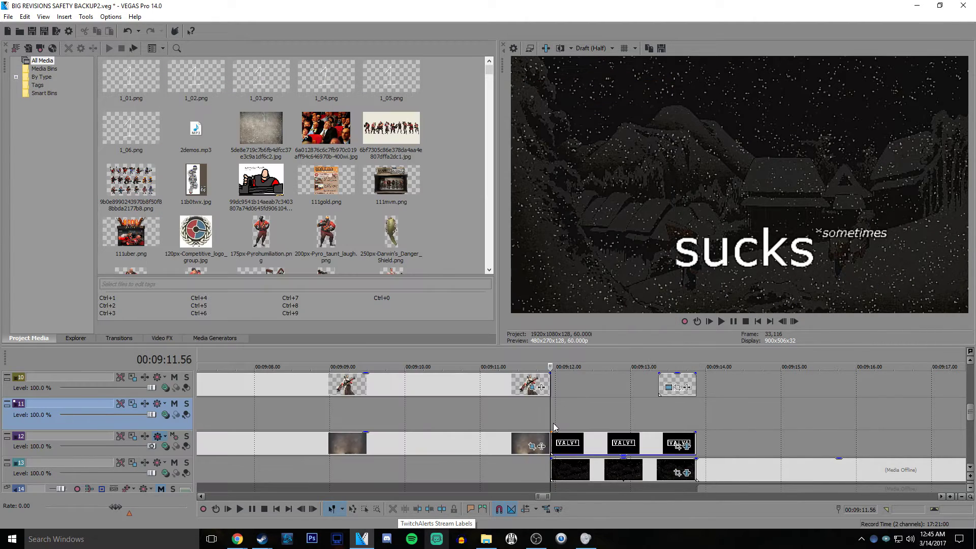
key("space")
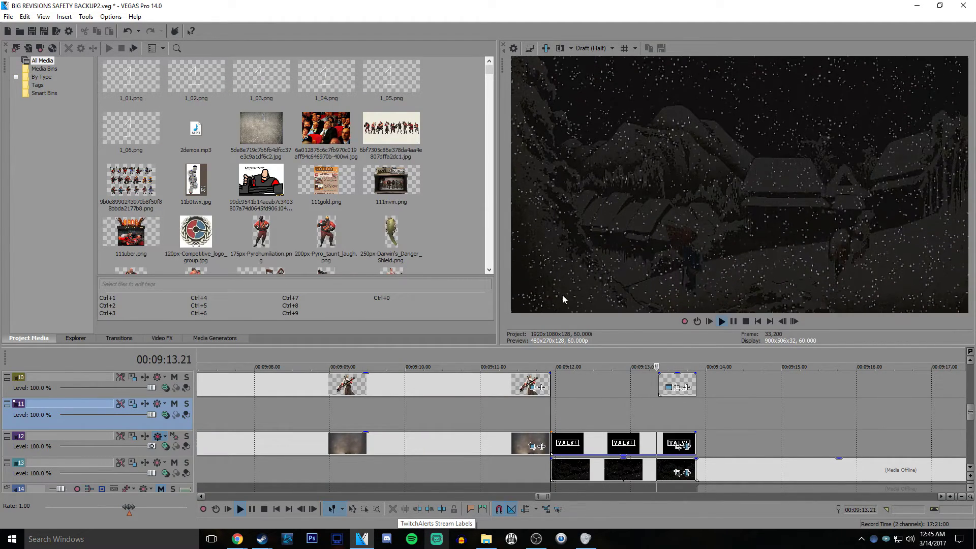
key("space")
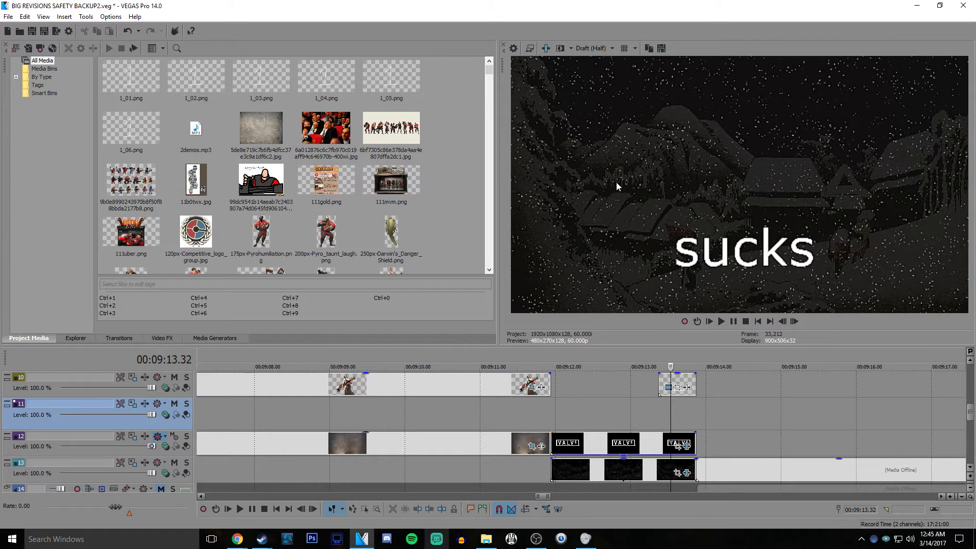
Hide the "sucks" title clip on track 10, and briefly play back the snowy scene
left_click(673, 384)
key("space")
key("space")
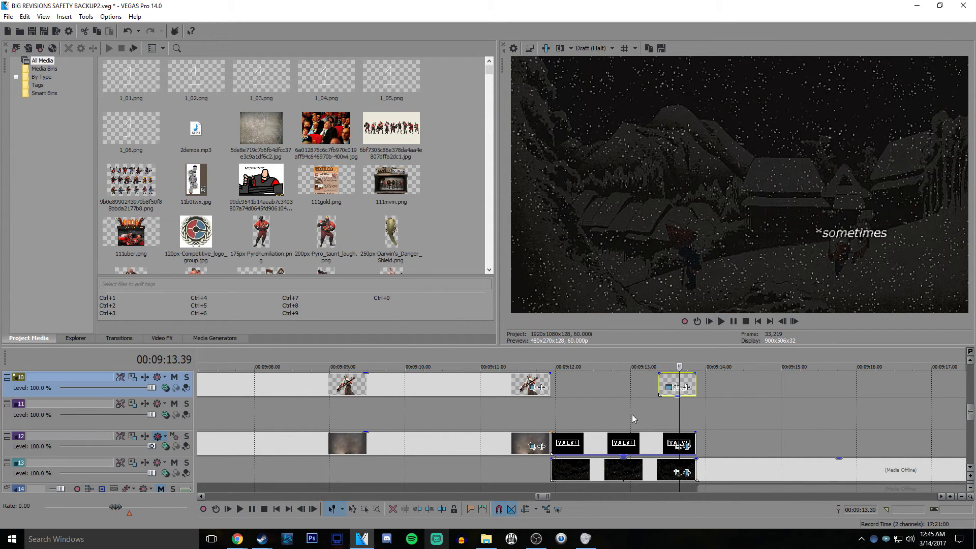
Look through the earlier timeline sections and preview the glitch and text clips between about 00:08:30 and 00:08:39
scroll(632, 413, "down", 6)
left_click(487, 422)
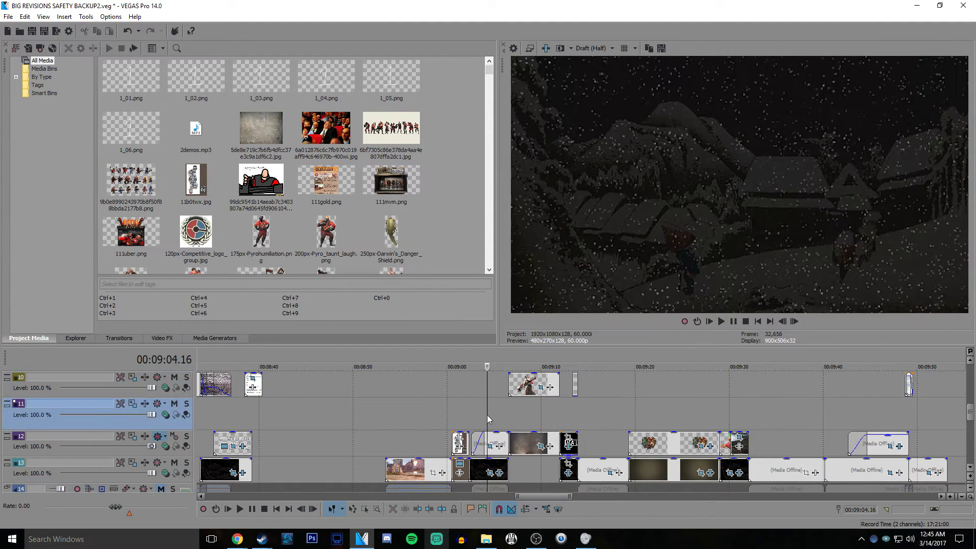
scroll(596, 428, "up", 4)
scroll(596, 428, "down", 4)
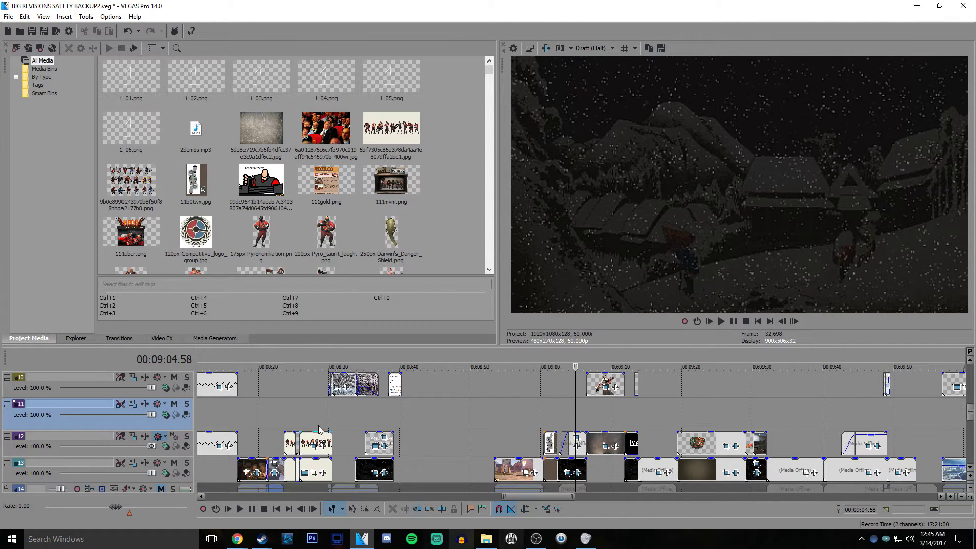
scroll(457, 417, "down", 3)
scroll(521, 417, "up", 5)
scroll(457, 412, "down", 3)
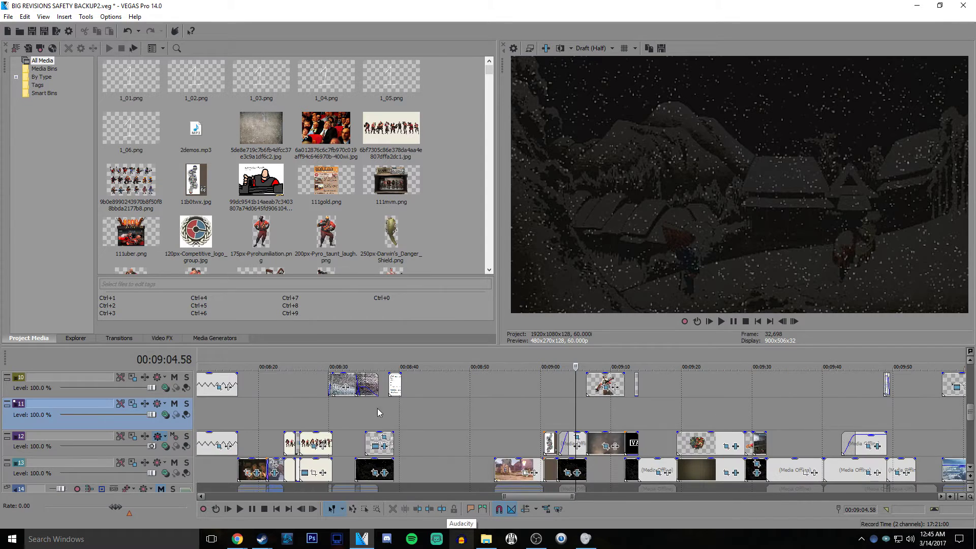
left_click(368, 413)
scroll(368, 412, "up", 5)
left_click(616, 418)
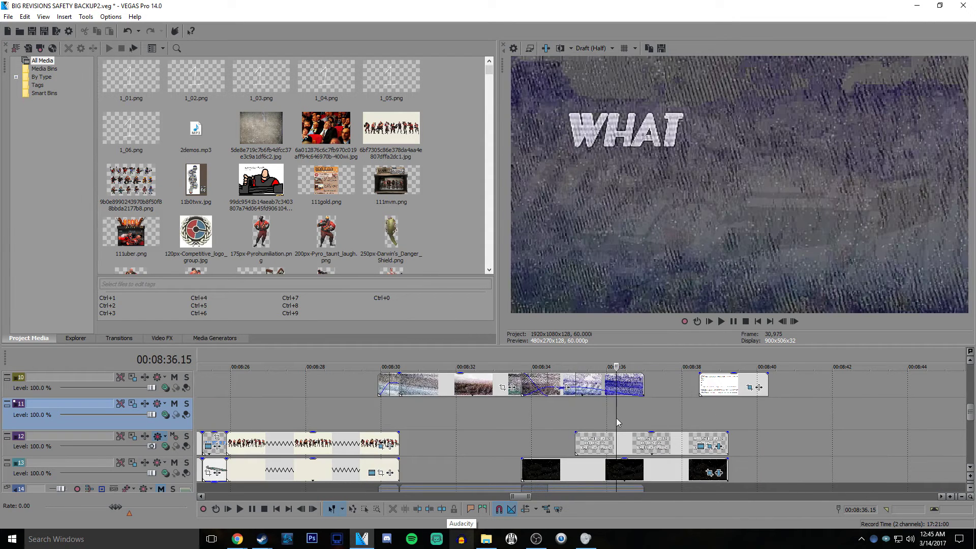
left_click(656, 417)
left_click(691, 417)
left_click(718, 420)
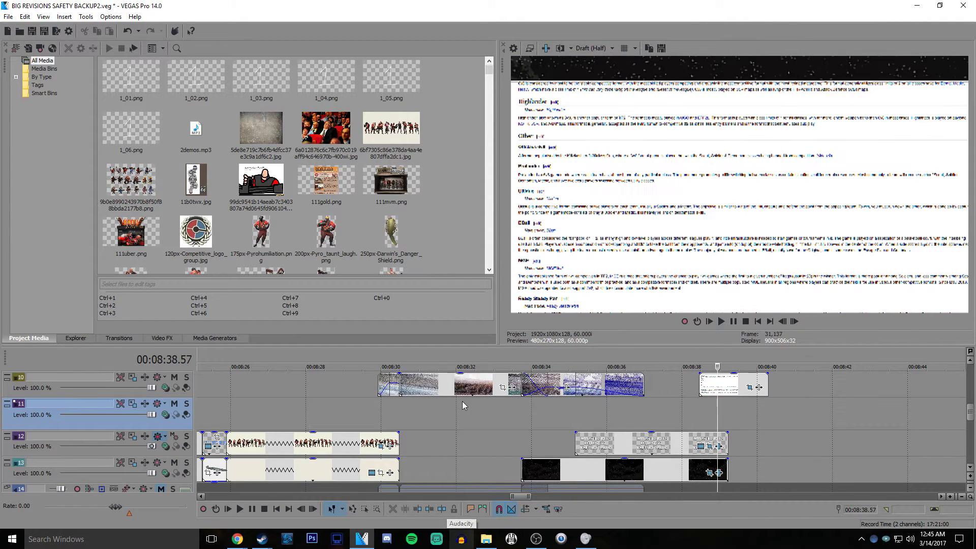
Play back the distorted texture clips on track 10 from just before 00:08:30
left_click(376, 403)
key("space")
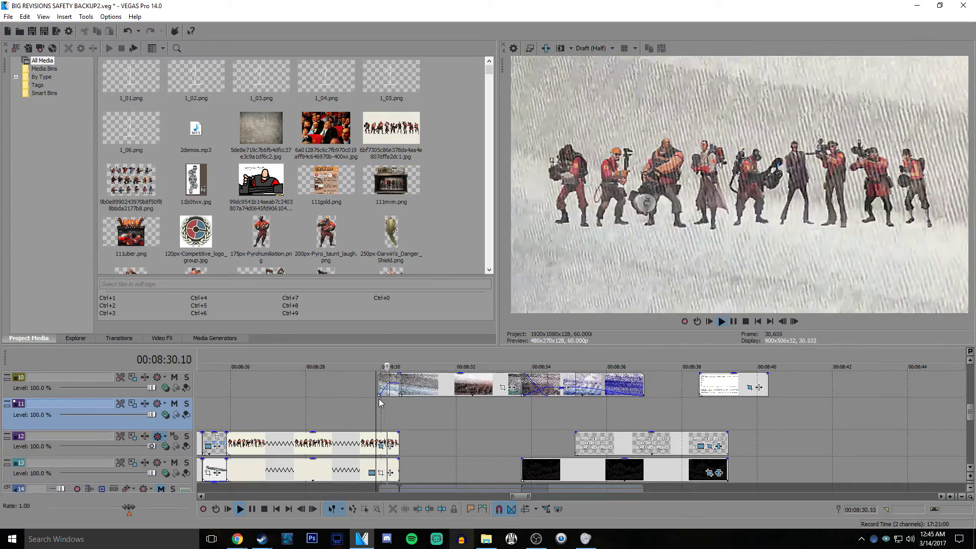
key("Return")
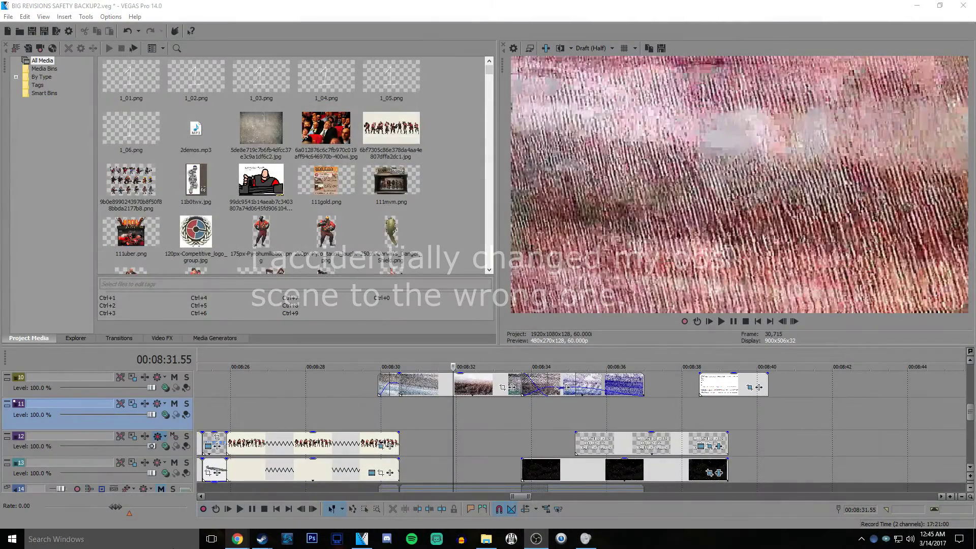
Switch to YouTube in Chrome and search for "vhs effects"
mouse_move(238, 538)
left_click(273, 495)
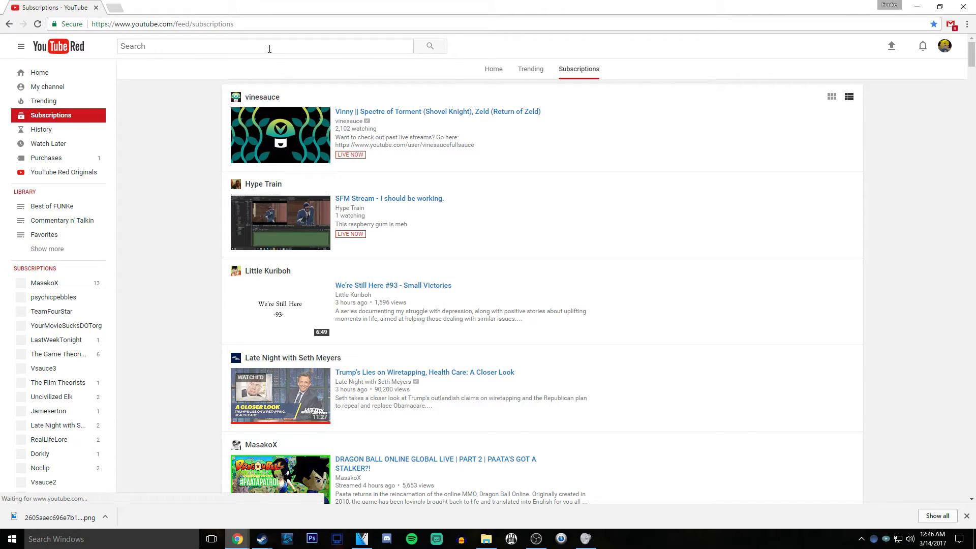
left_click(272, 49)
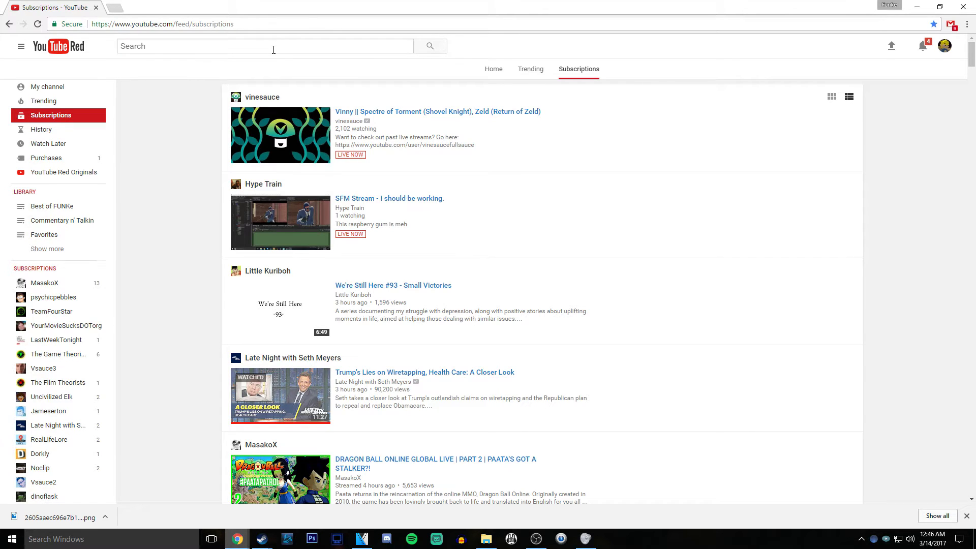
type("vhs effects")
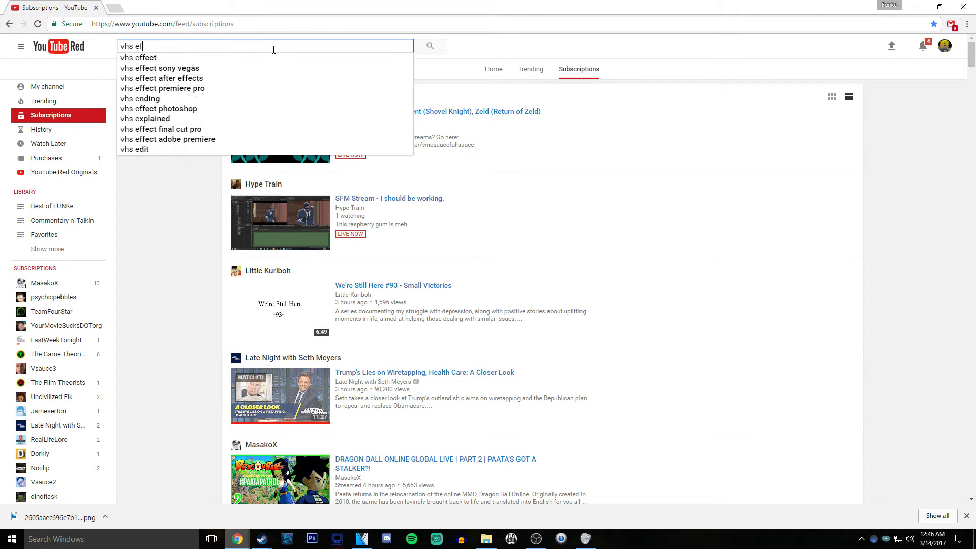
key("Return")
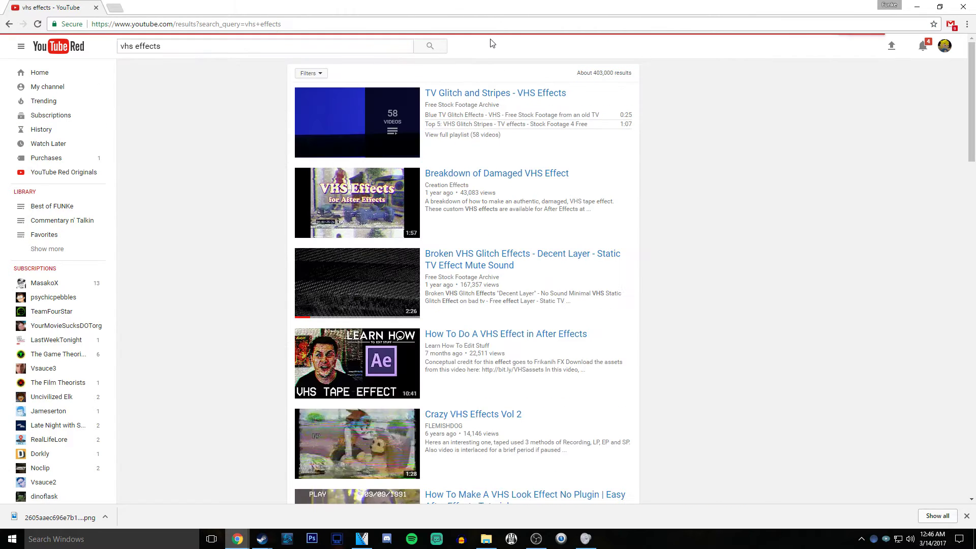
Open the video "Broken VHS Glitch Effects - Decent Layer - Static TV Effect Mute Sound" and skip through its glitch footage
left_click(466, 259)
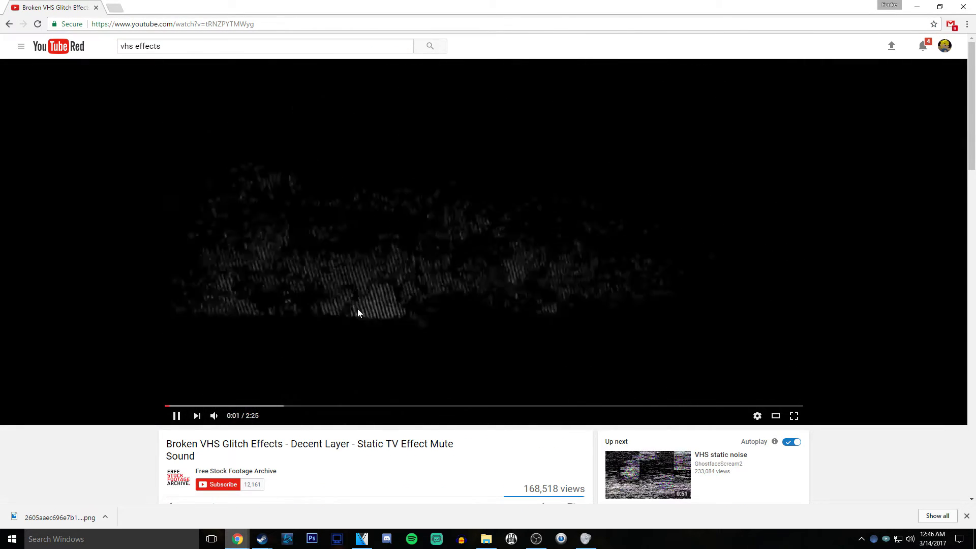
scroll(354, 308, "down", 3)
scroll(351, 303, "up", 3)
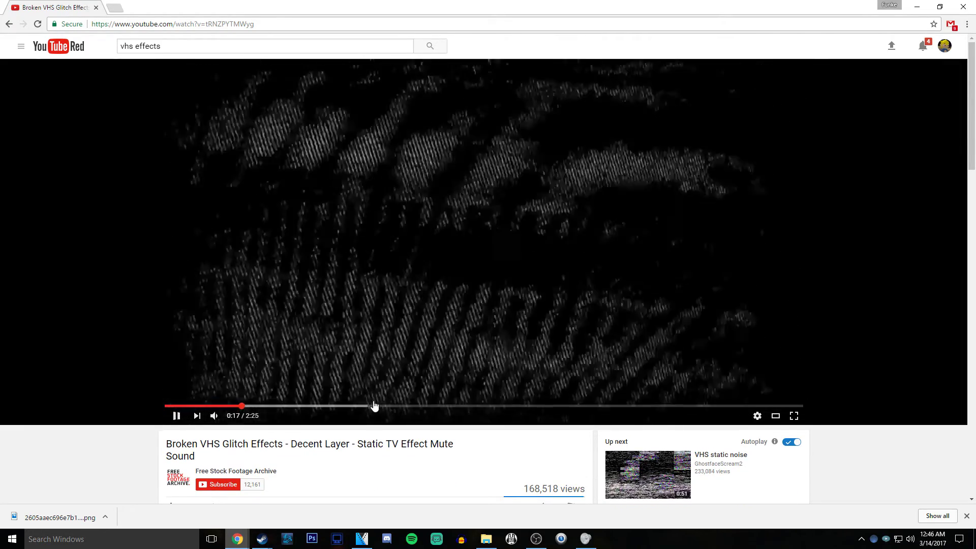
left_click(368, 406)
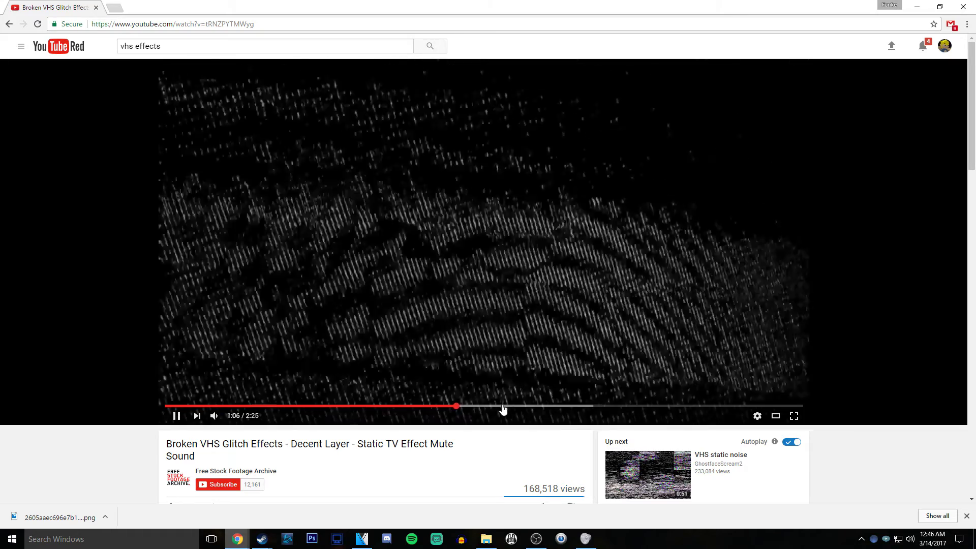
left_click(503, 407)
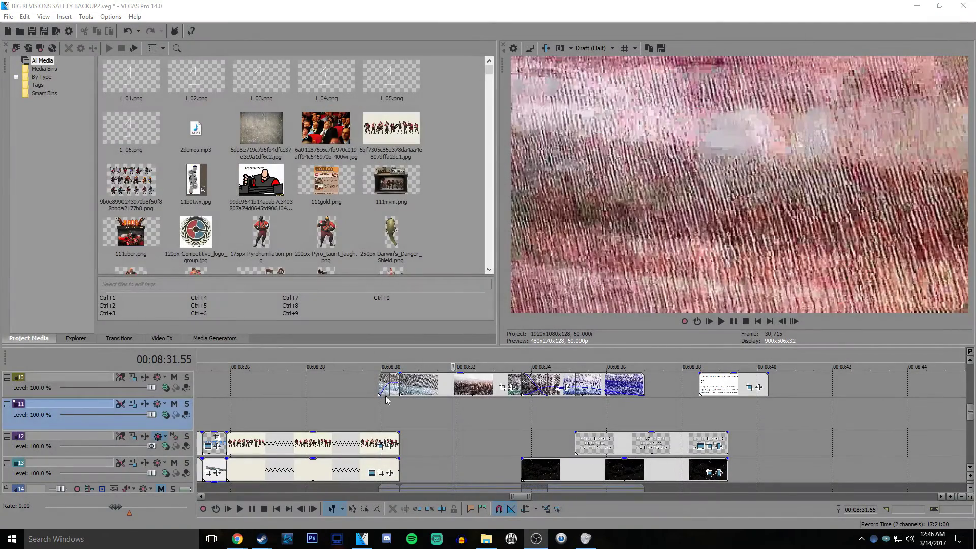
Return to VEGAS Pro and play the fade-in of the glitch texture over the character lineup from just before 00:08:30
left_click(370, 385)
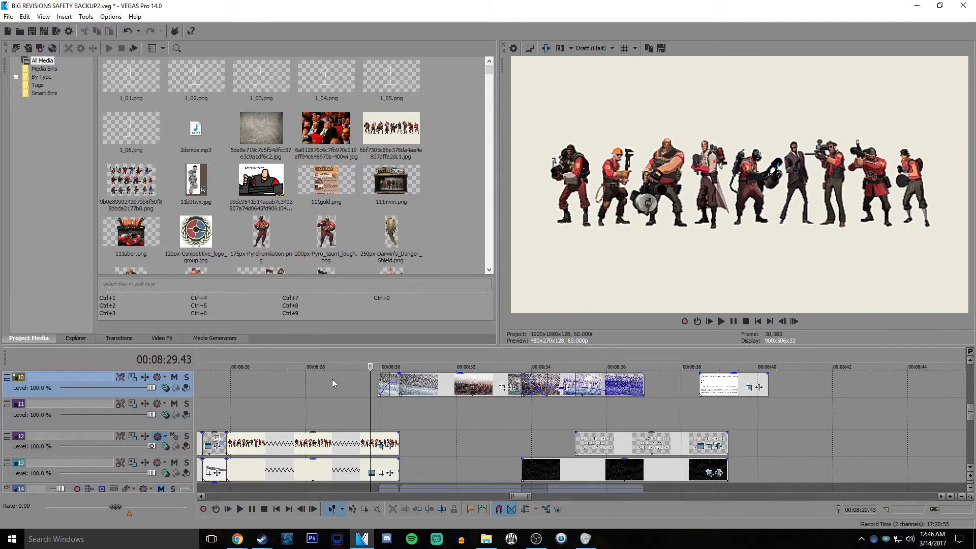
scroll(498, 431, "up", 5)
left_click(609, 380)
key("space")
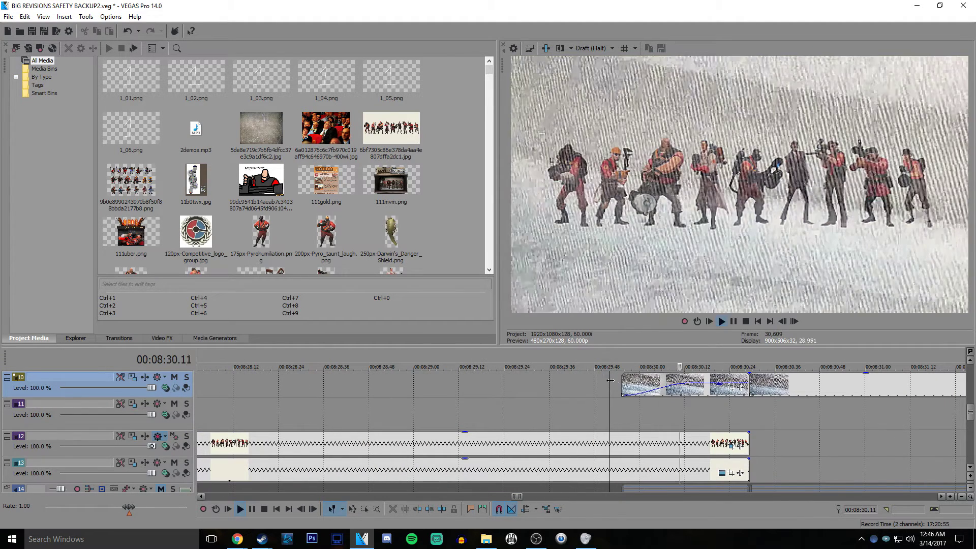
key("Return")
key("Right")
key("Right")
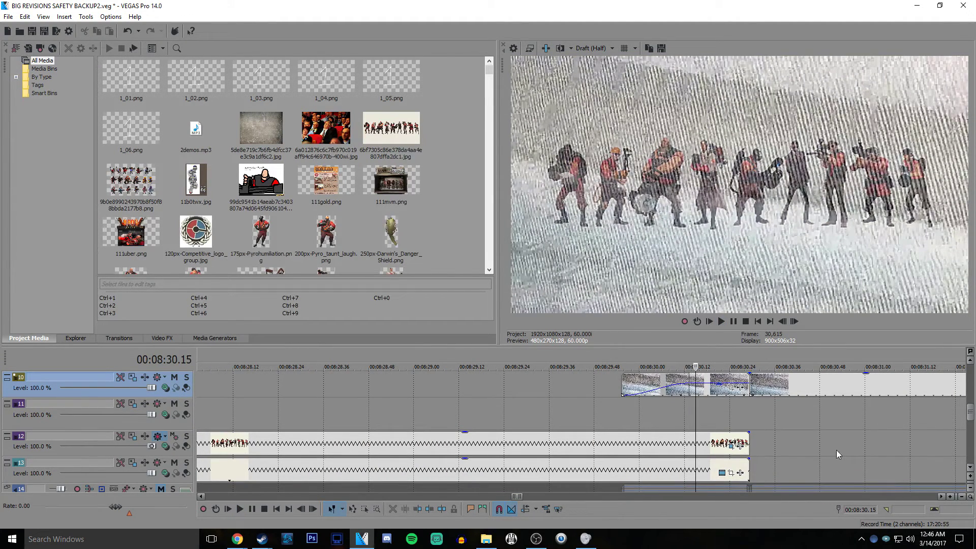
Select the short glitch clip at 00:08:30 on track 10 and preview its cut to the full texture clip
left_click(720, 388)
scroll(711, 384, "down", 2)
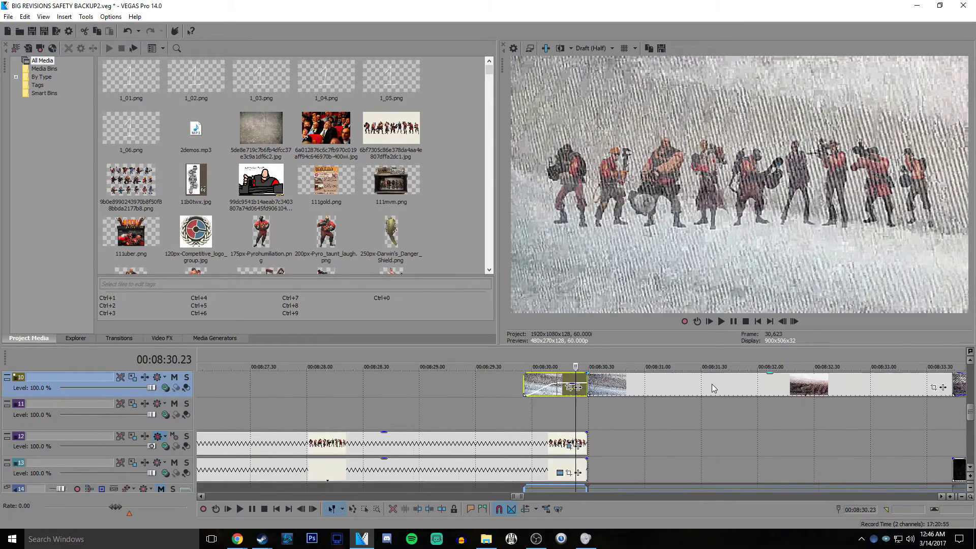
key("space")
scroll(599, 392, "up", 3)
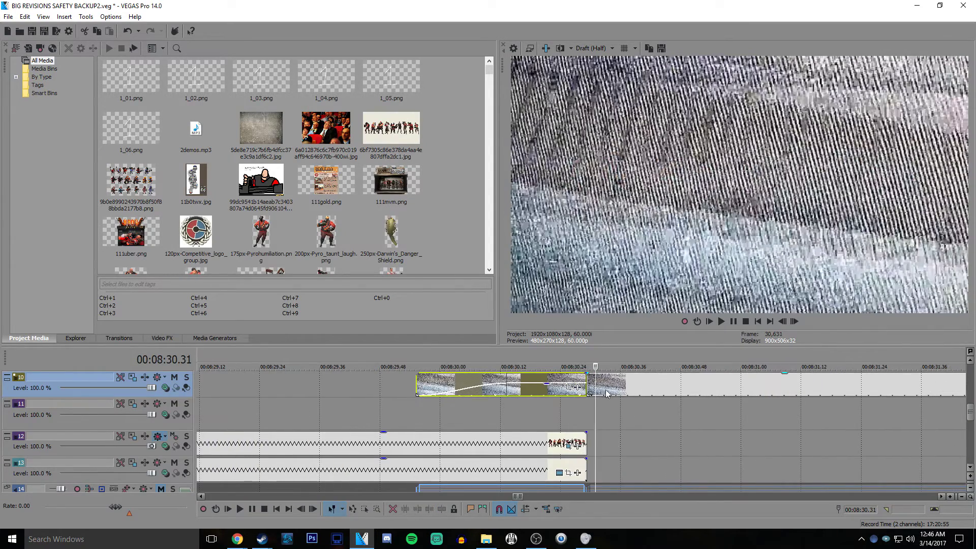
scroll(599, 393, "up", 2)
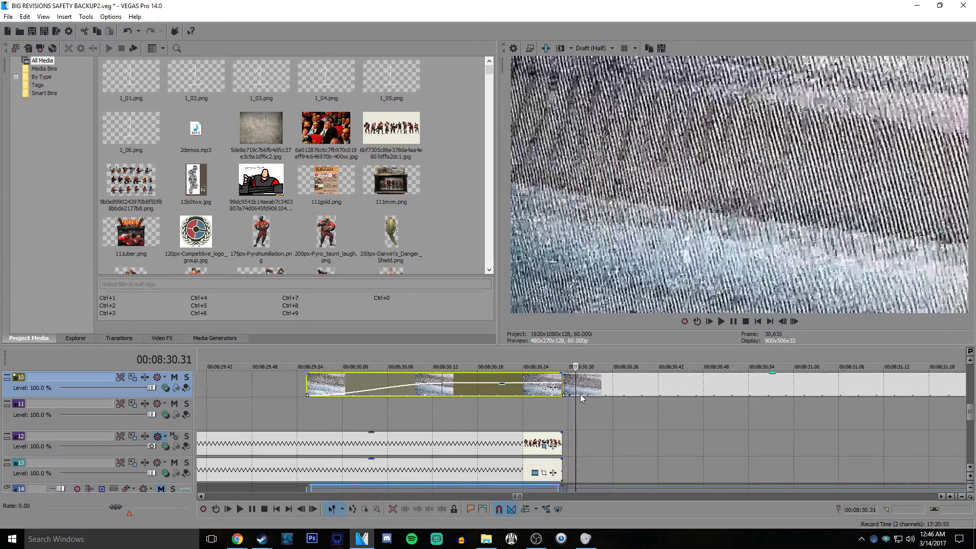
Play the long texture clip on track 10 from about 00:08:31 through to the title text, stopping back inside the clip
scroll(584, 401, "down", 4)
left_click(629, 390)
left_click(629, 386)
key("space")
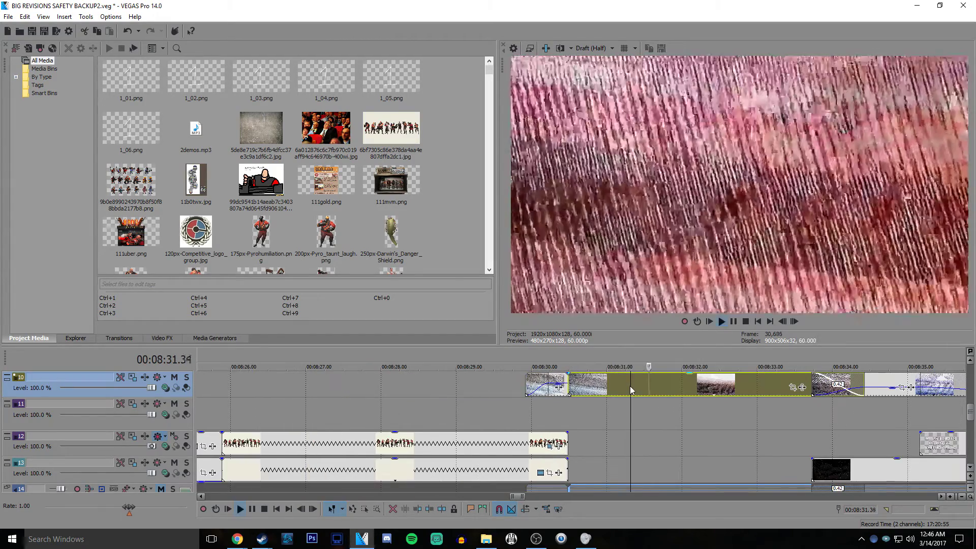
scroll(859, 417, "down", 1)
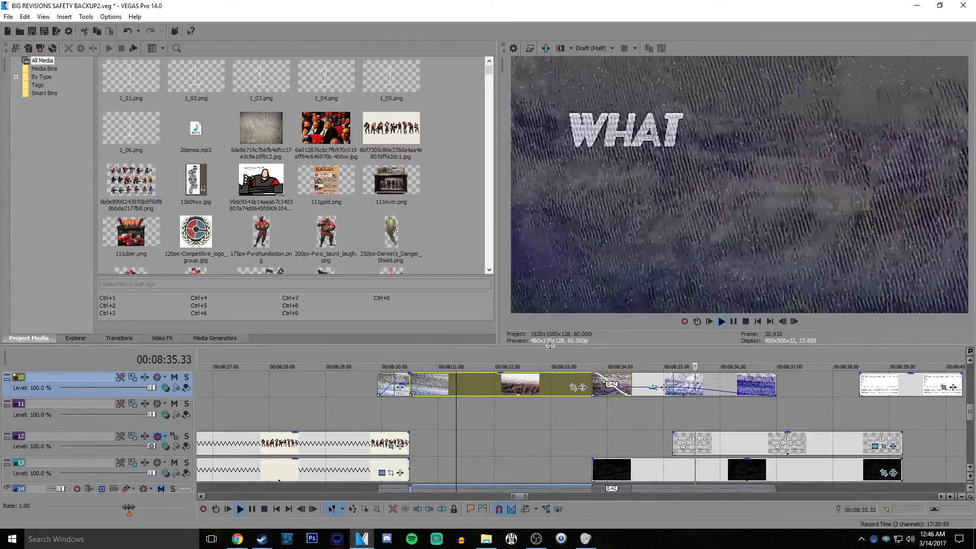
left_click(469, 384)
key("space")
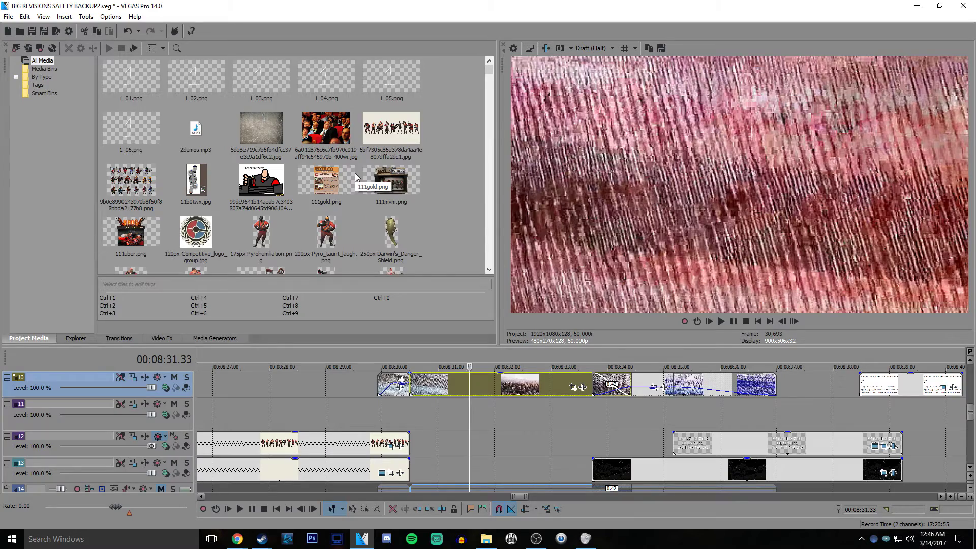
Browse the project media, and replay the texture clips on track 10 from 00:08:31 into the title text
scroll(354, 172, "down", 5)
scroll(572, 465, "down", 8)
scroll(599, 420, "up", 4)
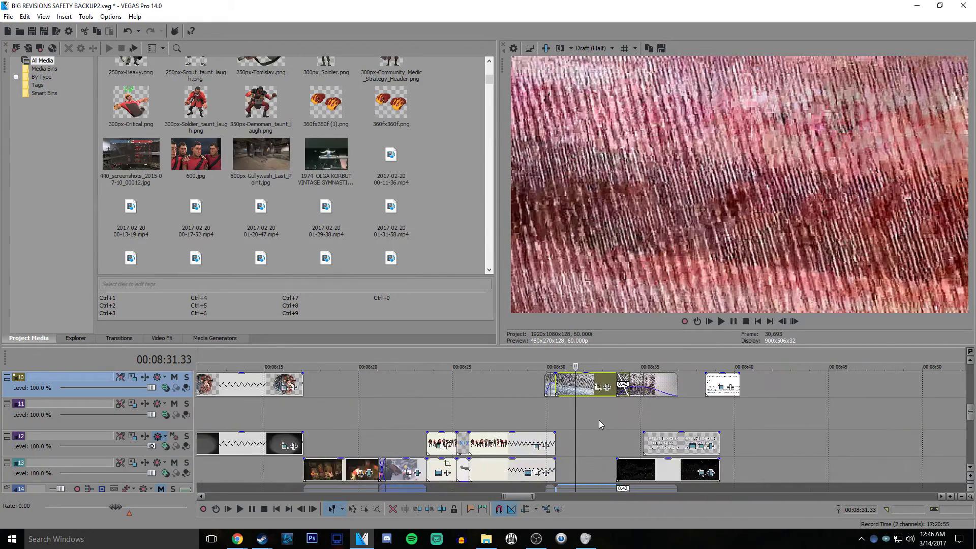
key("space")
scroll(584, 386, "up", 4)
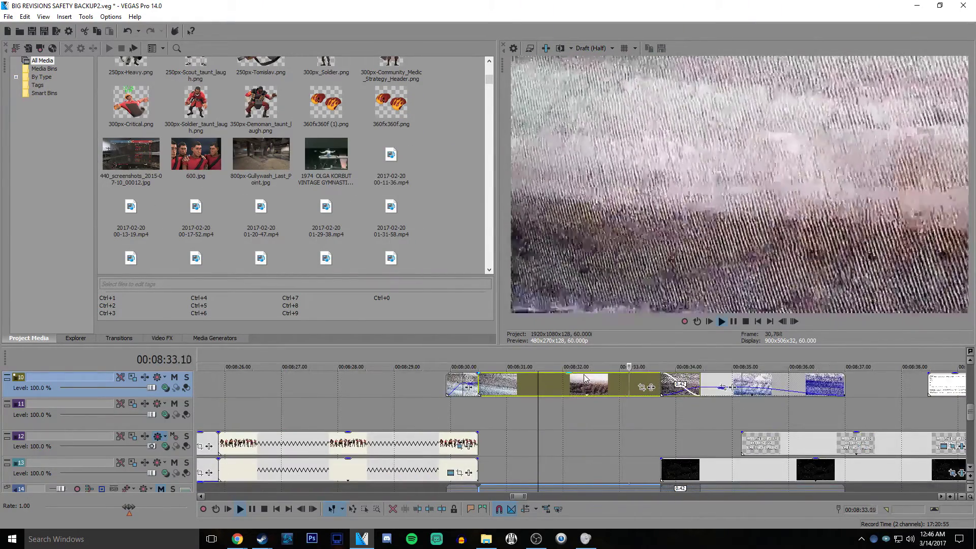
scroll(577, 401, "down", 6)
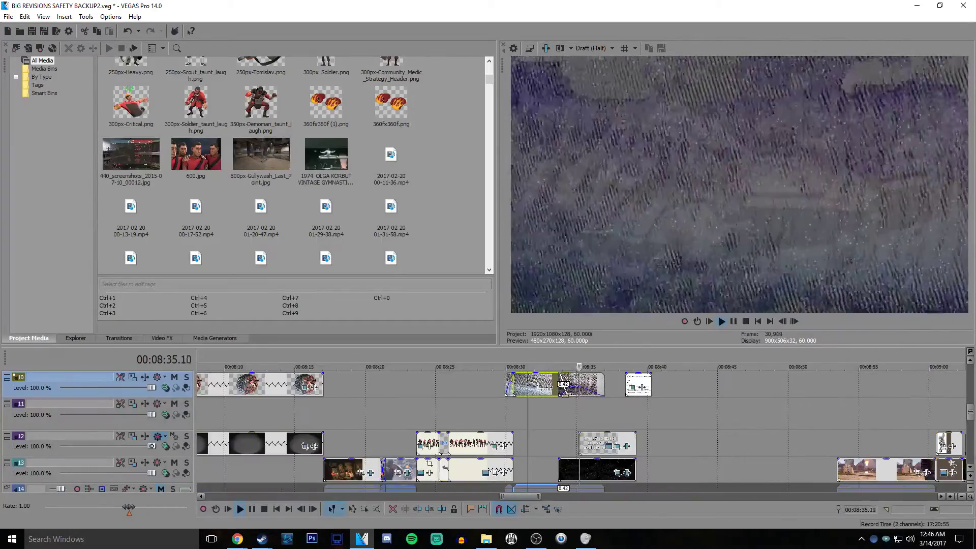
key("space")
scroll(560, 404, "down", 4)
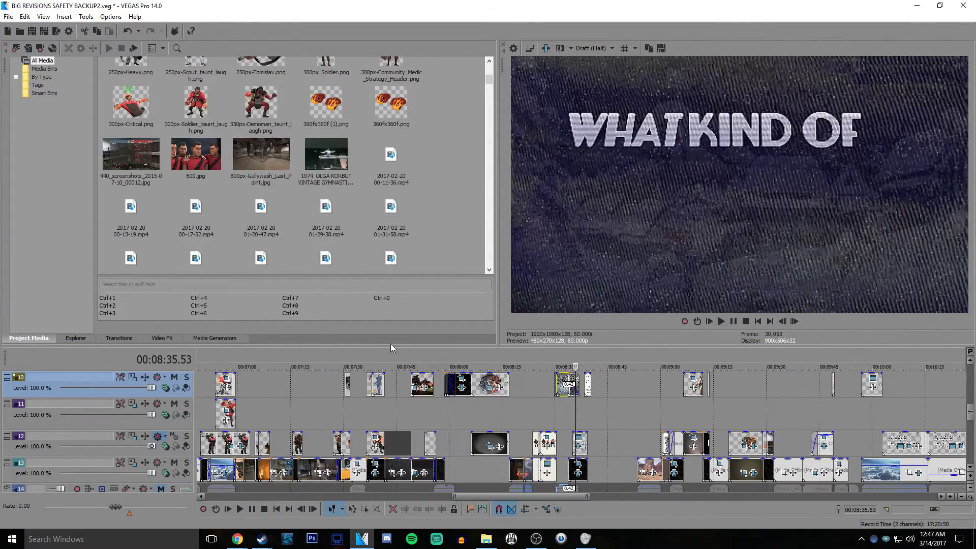
Preview the "Community Competitive" and rotating Earth scenes between about 00:07:58 and 00:08:04
left_click(459, 404)
scroll(459, 402, "up", 8)
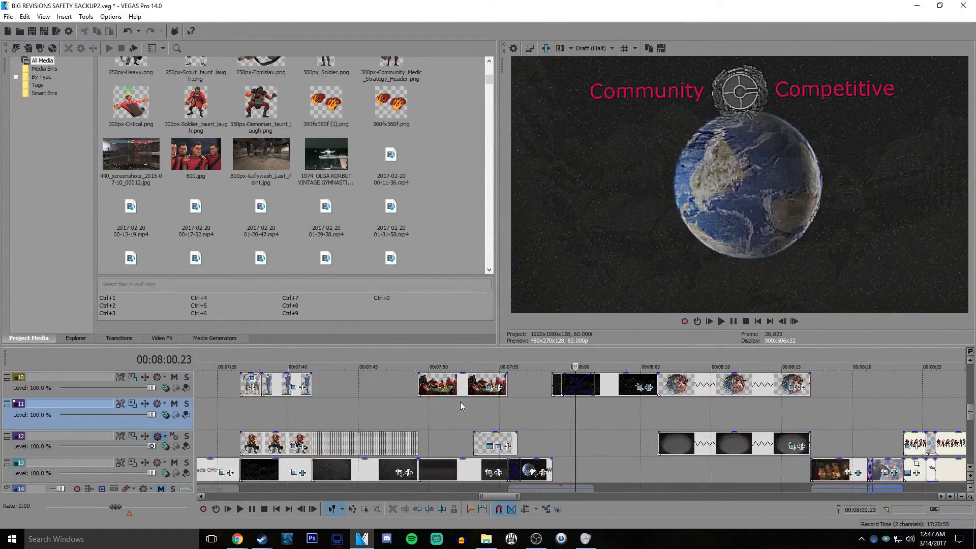
left_click(639, 405)
left_click(709, 414)
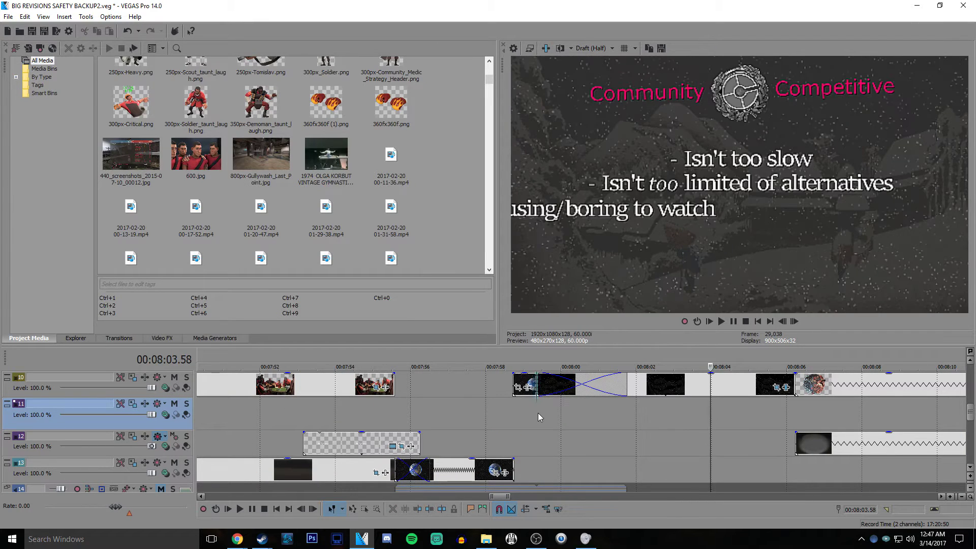
left_click(537, 412)
left_click(508, 412)
left_click(512, 413)
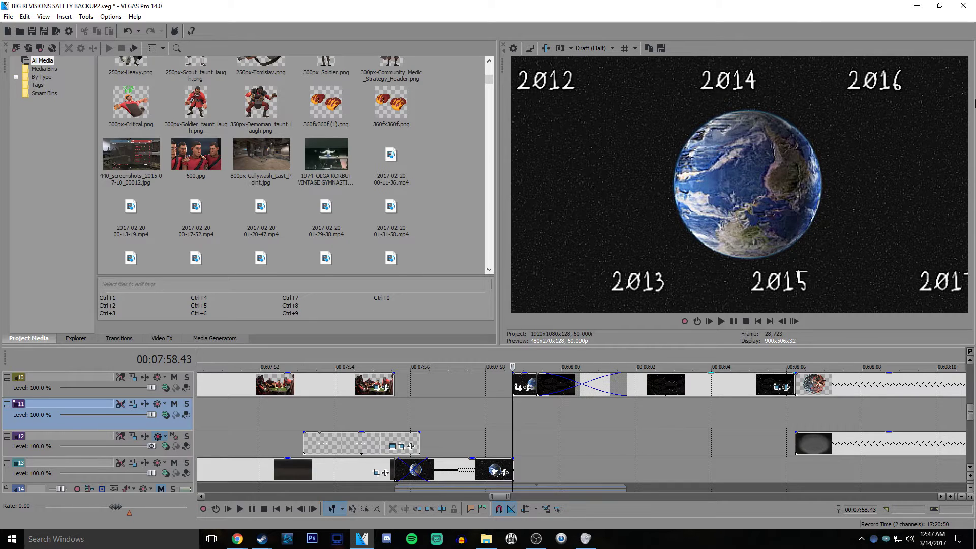
Look through earlier timeline scenes, from the card table back to the three characters in front of the clouds near 00:06:55
scroll(548, 384, "down", 3)
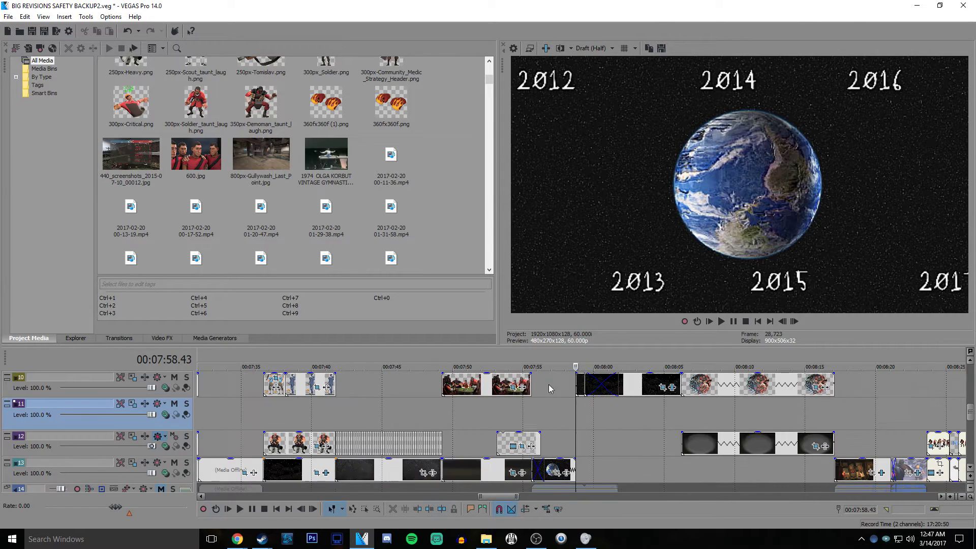
left_click(452, 405)
left_click(502, 410)
left_click(291, 406)
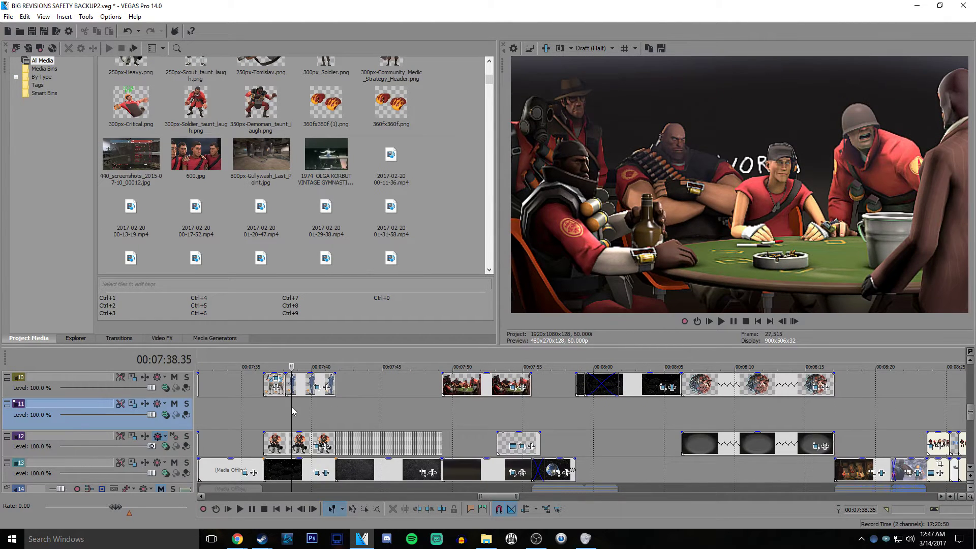
scroll(320, 423, "down", 4)
left_click(426, 410)
key("Up")
key("Up")
key("Up")
key("Up")
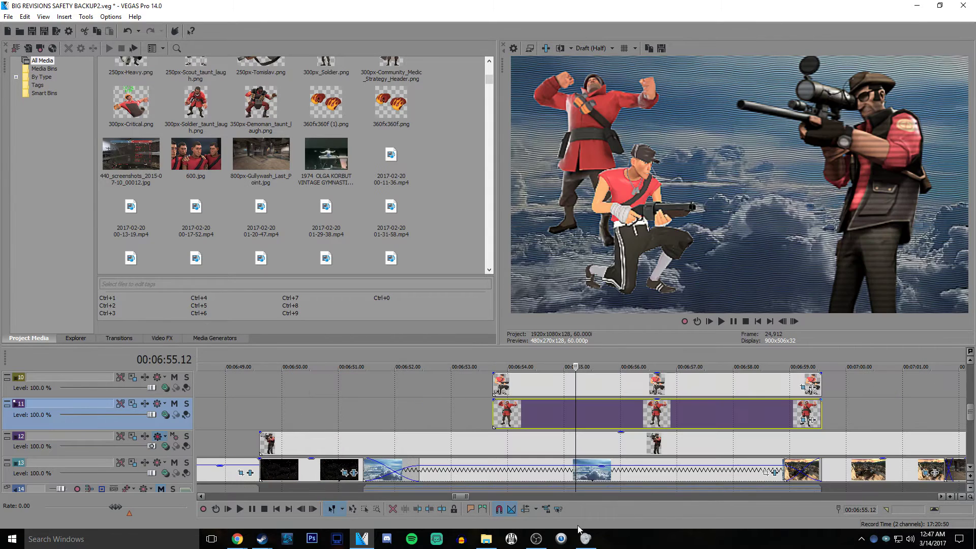
Open the HitFilm TV Damage effect of the clouds clip on track 13 and move its window clear of the preview
scroll(701, 447, "down", 1)
scroll(700, 447, "down", 1)
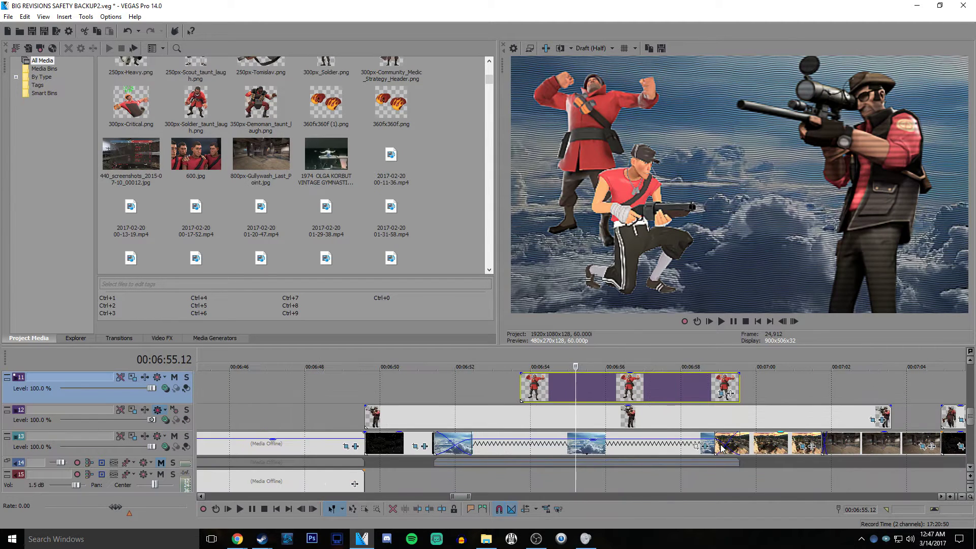
left_click(701, 447)
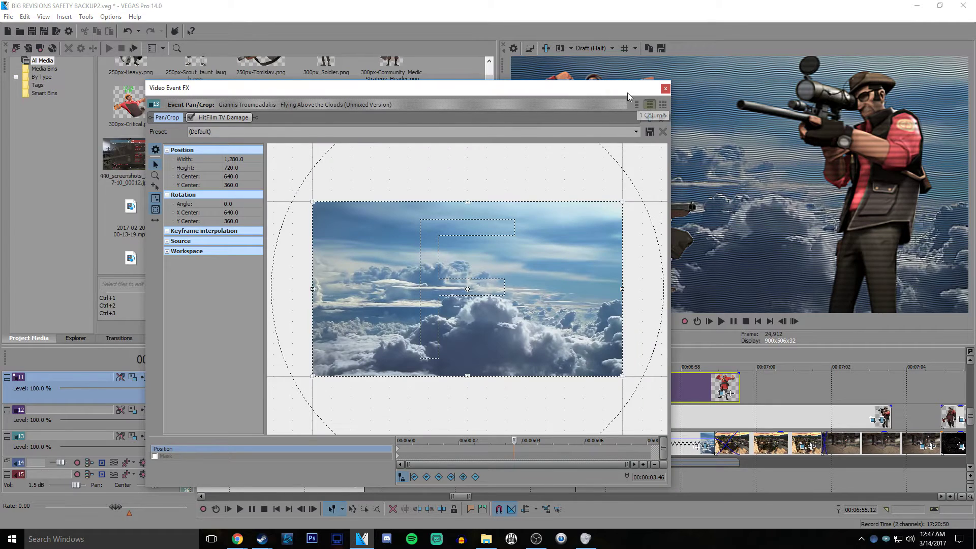
left_click(664, 90)
left_click(705, 448)
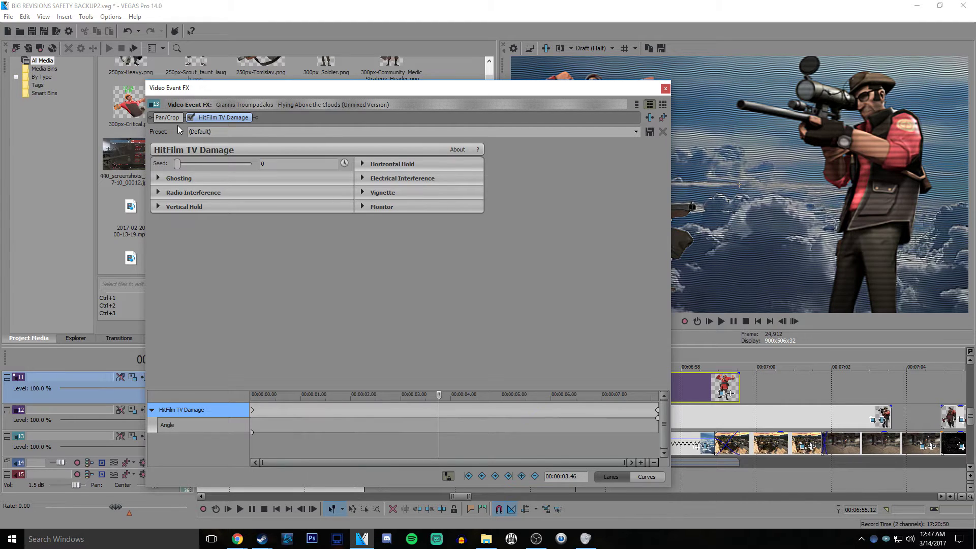
left_click_drag(263, 90, 145, 37)
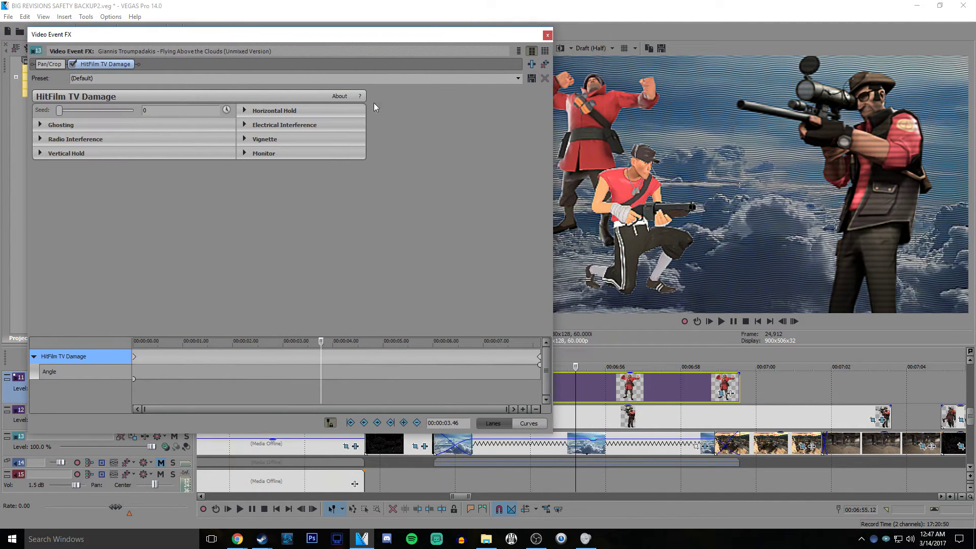
Turn the TV Damage effect off and on again for comparison, and narrow the effect window to uncover the preview
left_click(73, 65)
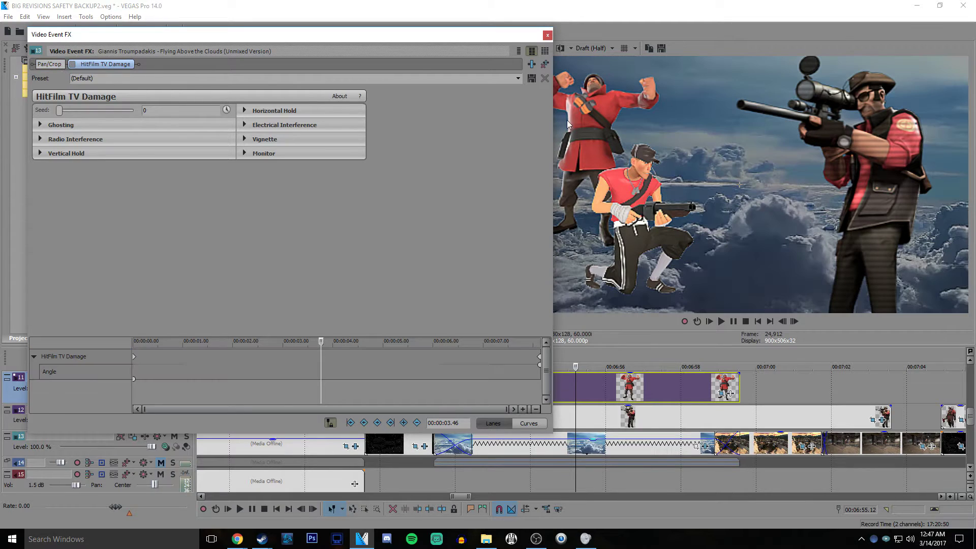
left_click(73, 65)
left_click_drag(553, 175, 482, 198)
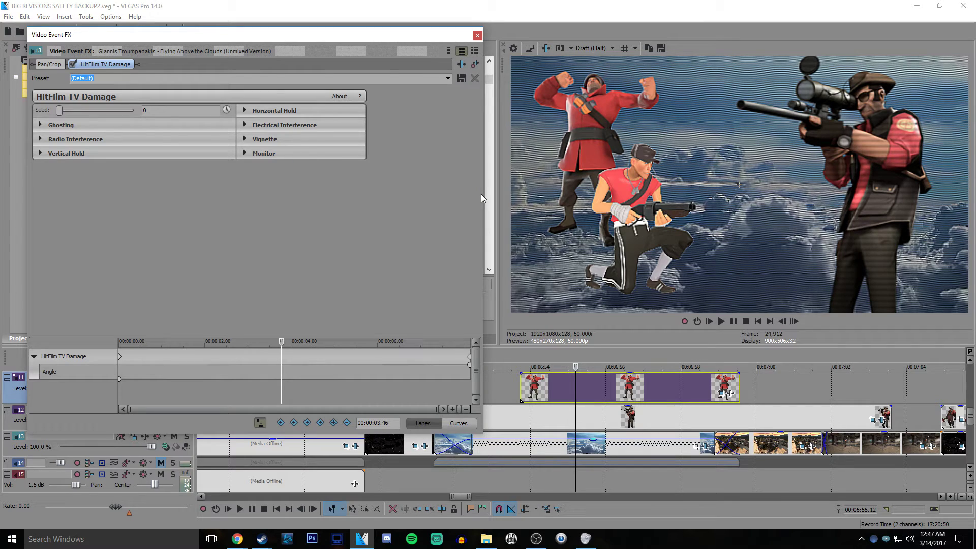
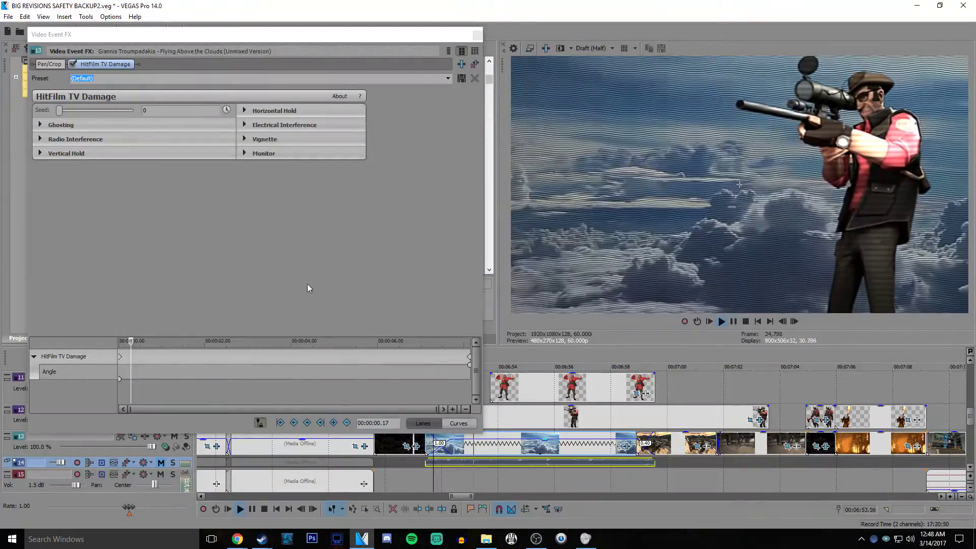
Enable Horizontal Hold in the TV Damage effect, raise its frequency to 261.22, preview the clouds clip, and switch Horizontal Hold off
key("Return")
left_click(245, 111)
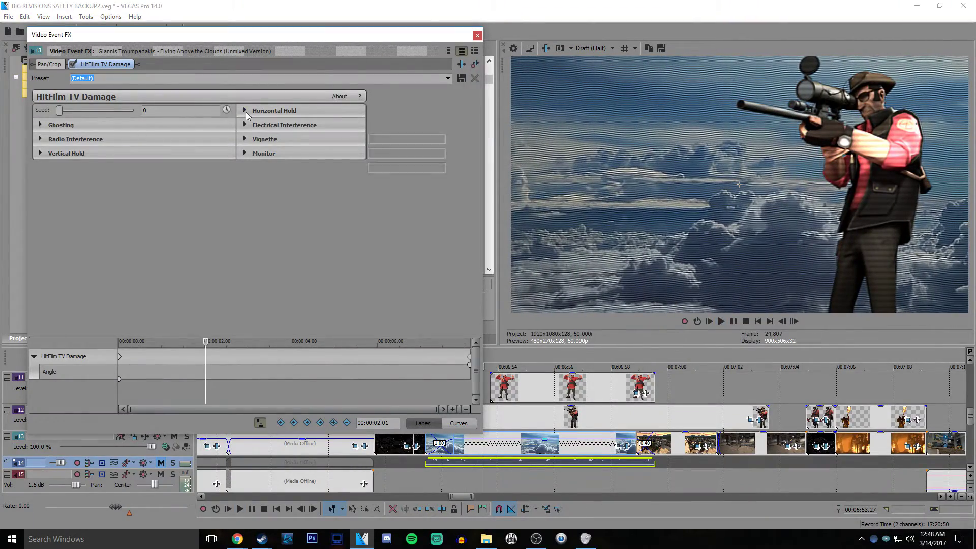
left_click(390, 124)
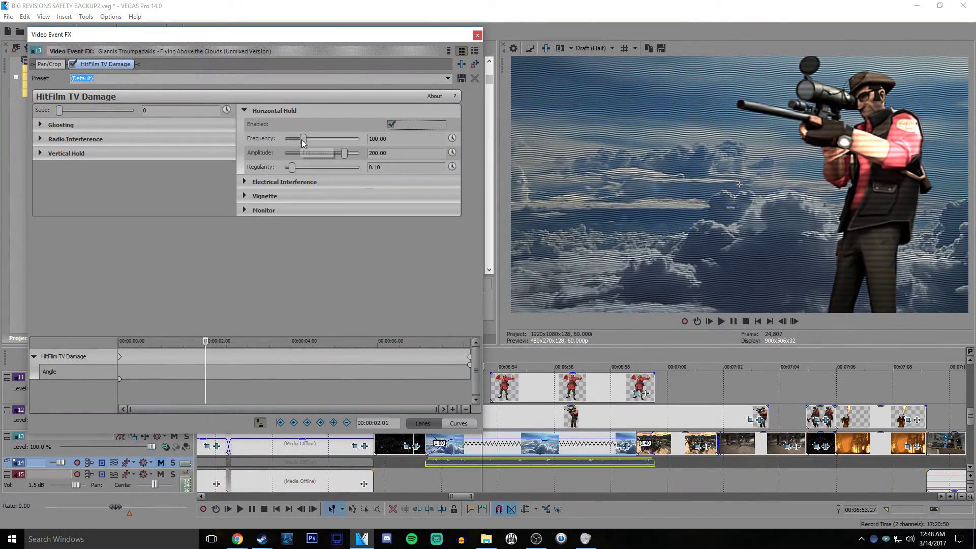
left_click_drag(302, 139, 333, 140)
left_click(754, 150)
key("space")
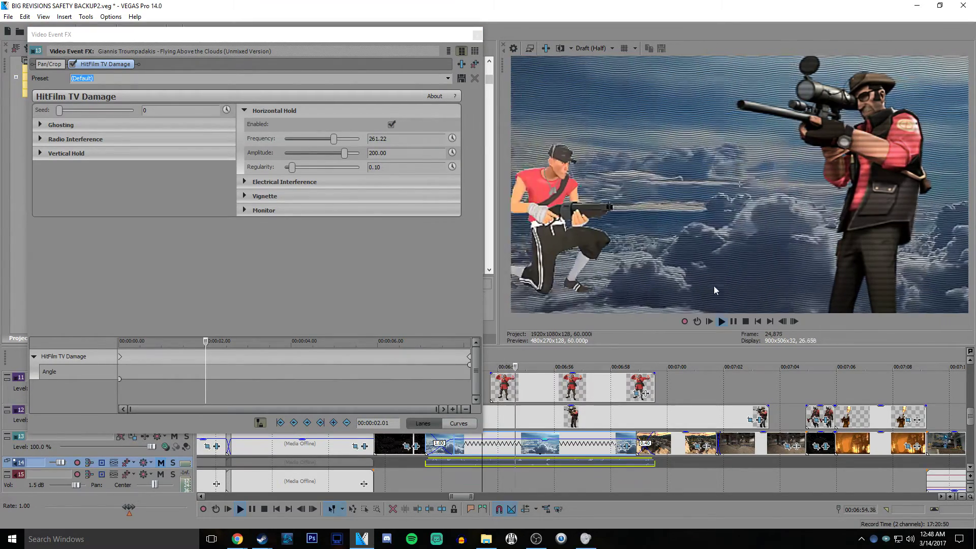
key("Return")
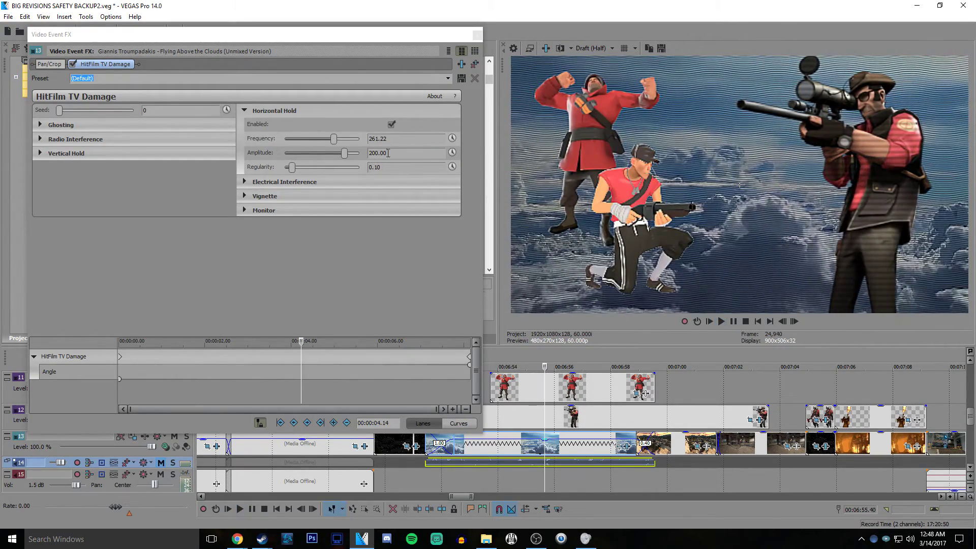
left_click(392, 125)
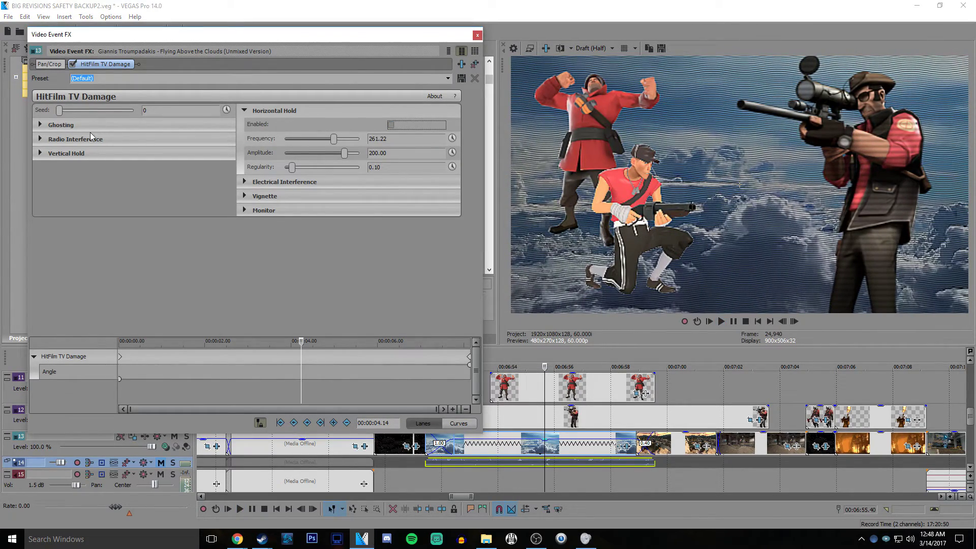
Try Vertical Hold at a frequency of 7.82, preview it on the clouds clip, and switch Vertical Hold off again
left_click(46, 154)
left_click(187, 167)
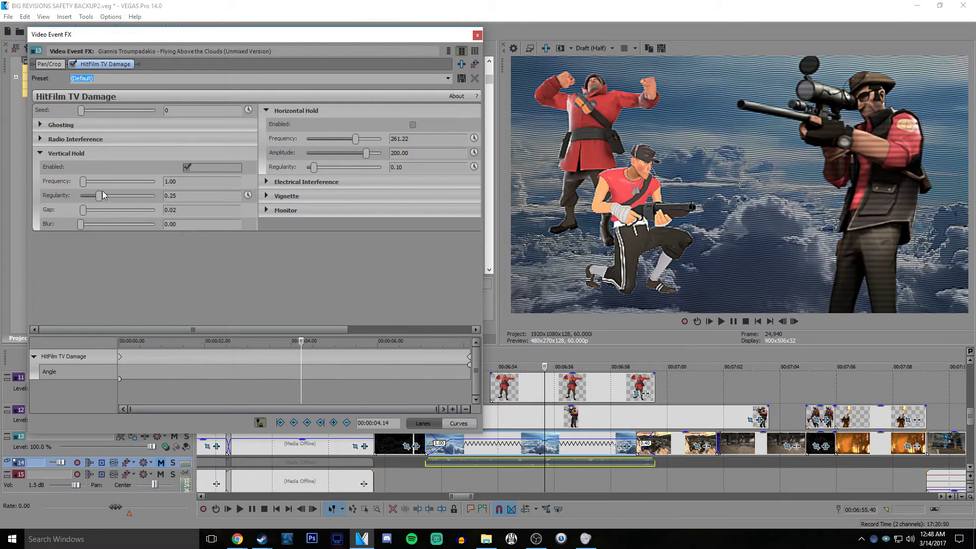
left_click(117, 181)
left_click_drag(88, 181, 105, 183)
left_click(706, 111)
key("space")
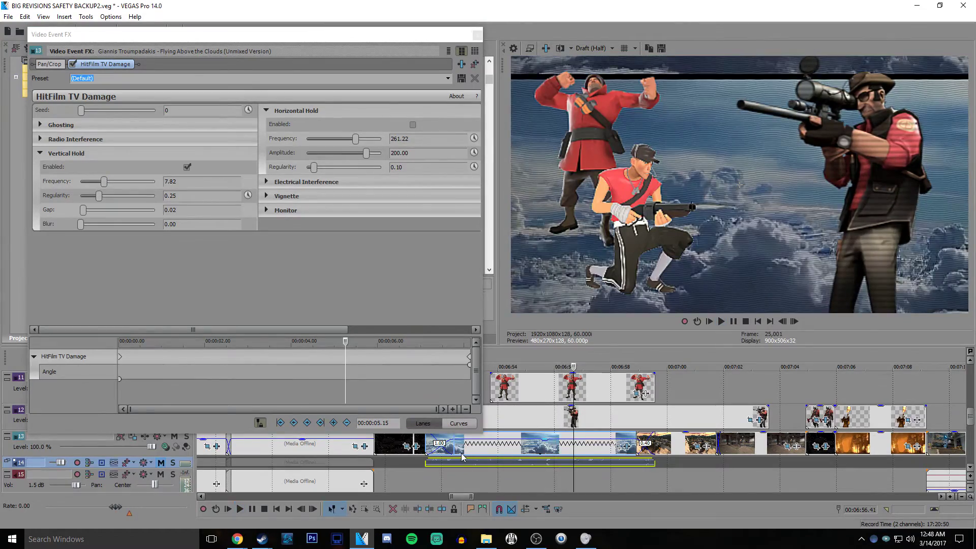
left_click(463, 450)
key("space")
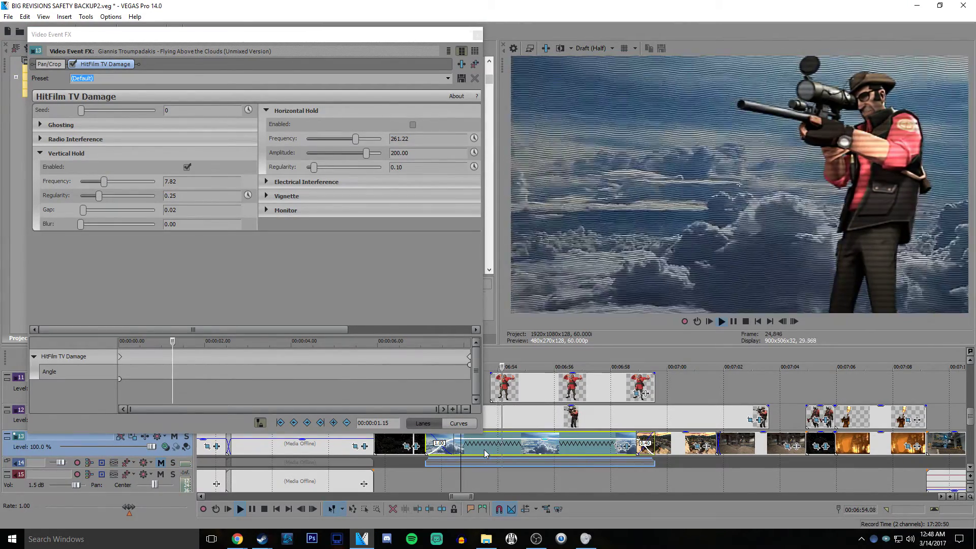
key("Return")
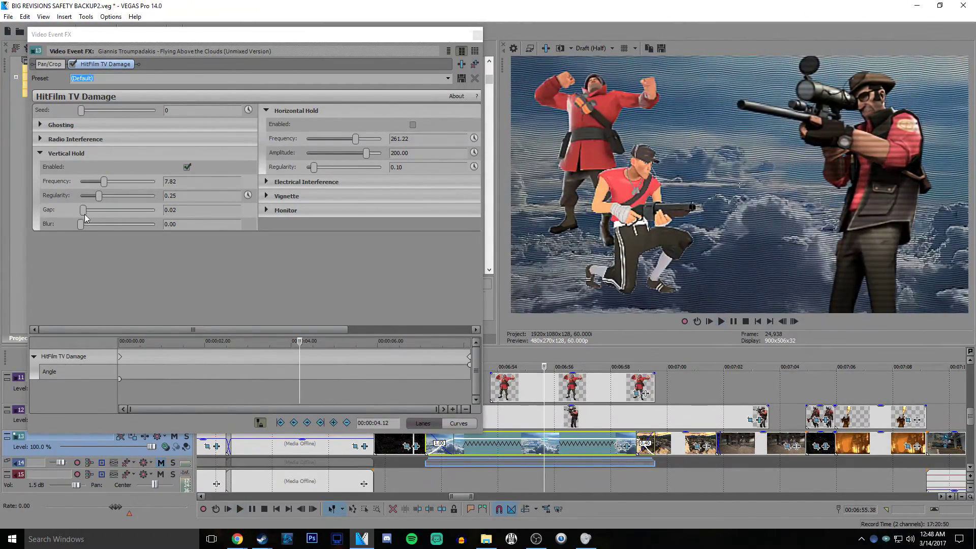
left_click(187, 167)
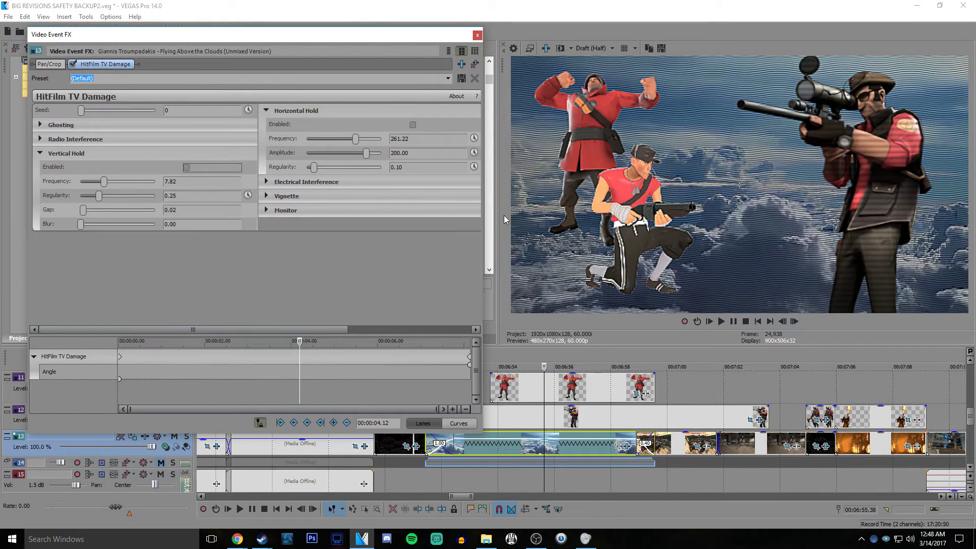
Set Radio Interference to intensity 0.46 and scale 1.23, and lower its angle at 00:00:04.12 in the clip
left_click(40, 139)
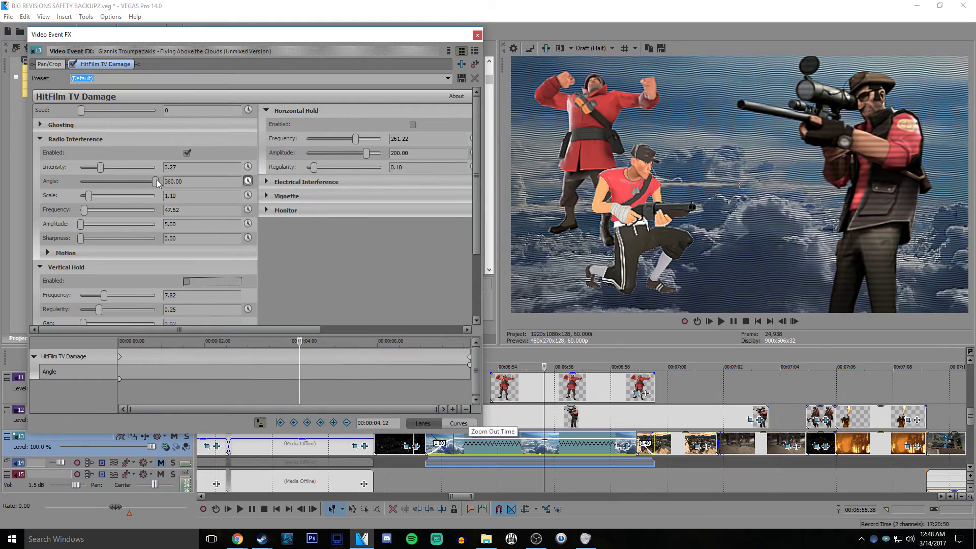
mouse_move(155, 180)
left_mouse_down()
mouse_move(114, 184)
mouse_move(154, 188)
mouse_move(184, 171)
mouse_move(149, 172)
left_mouse_up()
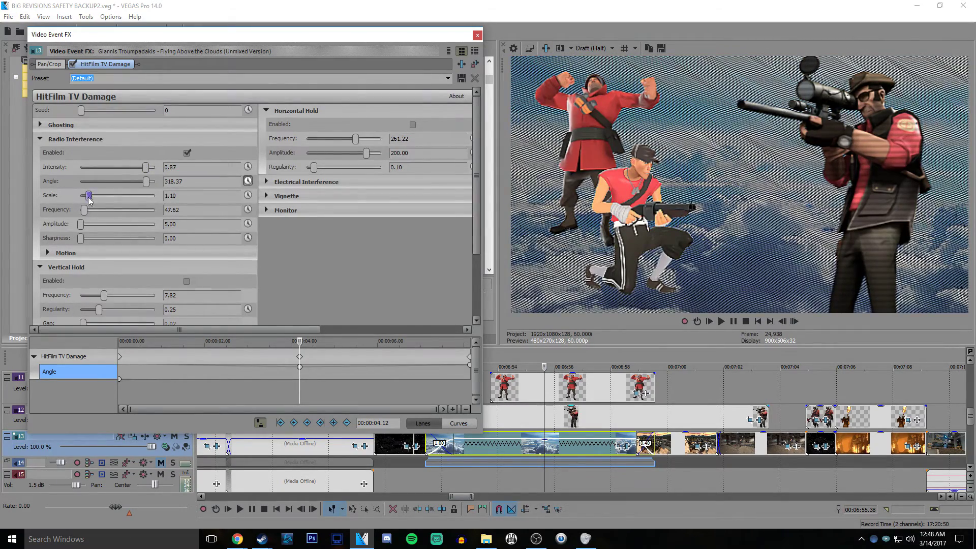
mouse_move(89, 200)
left_mouse_down()
mouse_move(132, 198)
mouse_move(54, 218)
mouse_move(89, 203)
left_mouse_up()
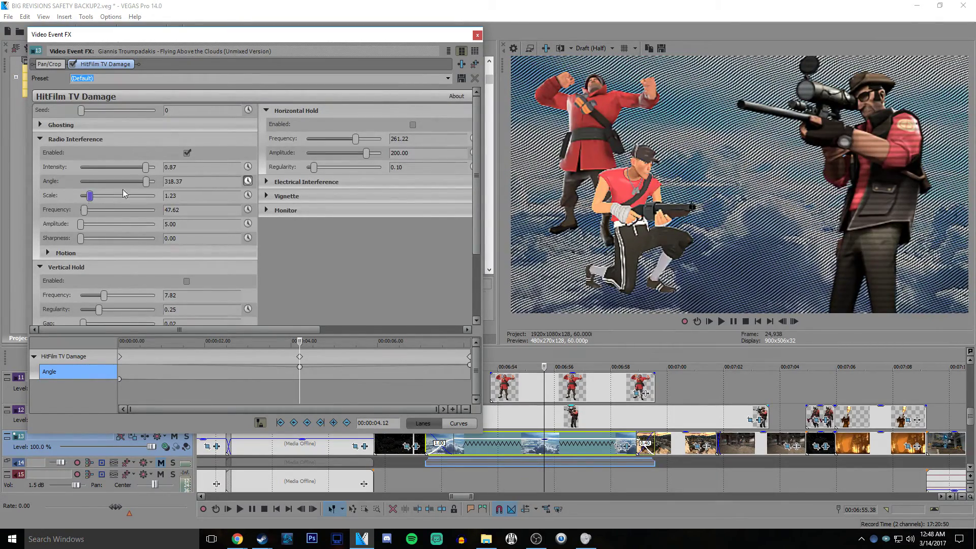
left_click_drag(144, 166, 122, 182)
Turn Horizontal Hold back on, play the clouds scene with the combined damage, and close the effect window
left_click(412, 124)
key("space")
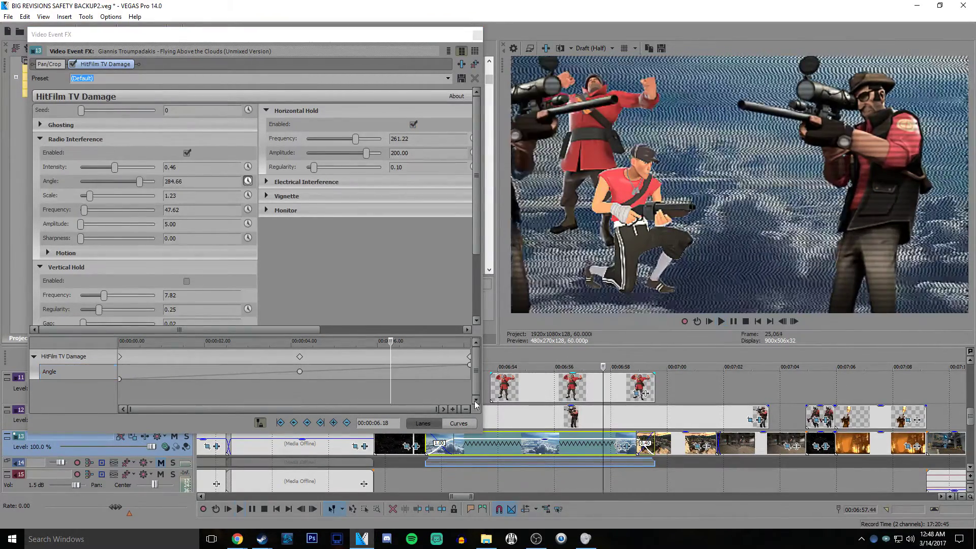
key("space")
left_click(446, 447)
key("Escape")
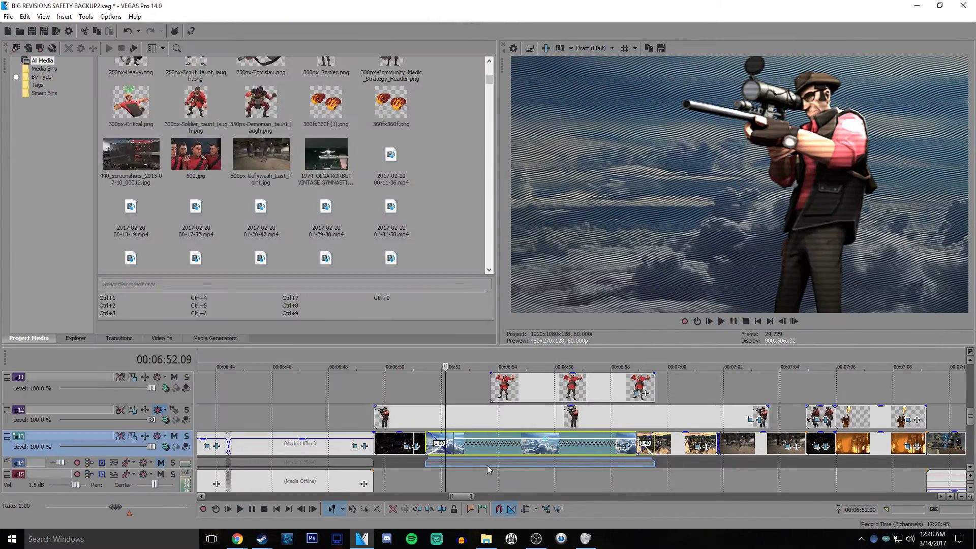
Look through the late timeline scenes between about 00:10:12 and 00:12:08, including the "MORE VARIETY" mountain and the guitar concert
scroll(462, 406, "down", 10)
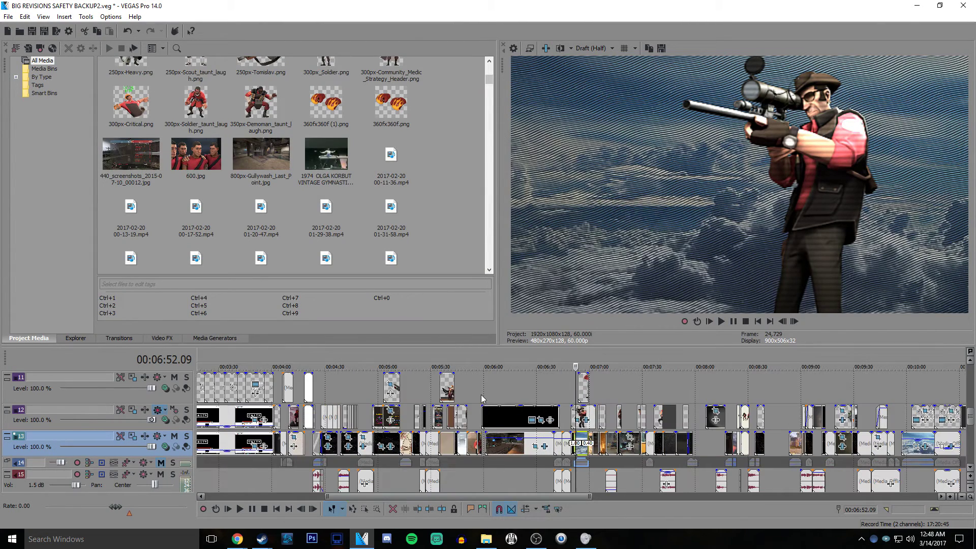
scroll(554, 358, "down", 4)
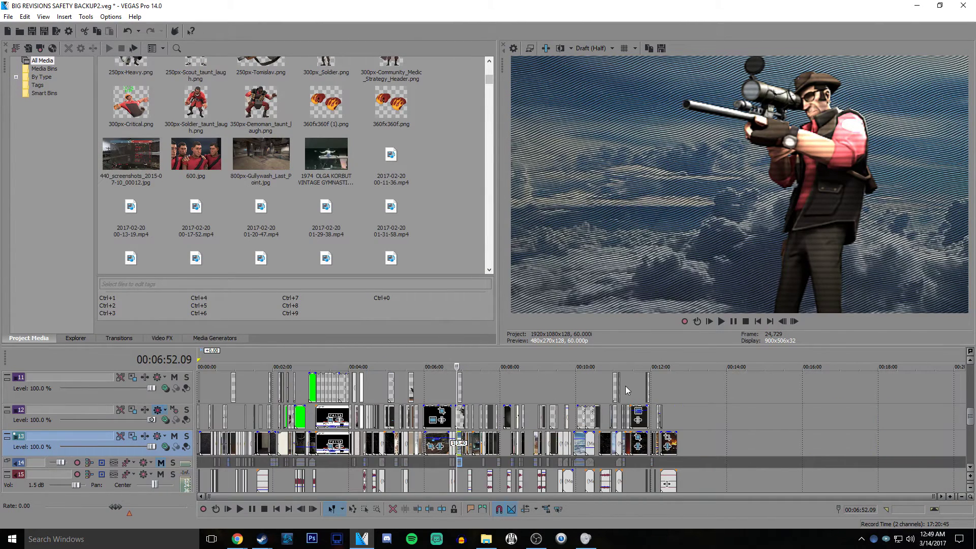
left_click(625, 386)
scroll(625, 386, "up", 6)
left_click(260, 384)
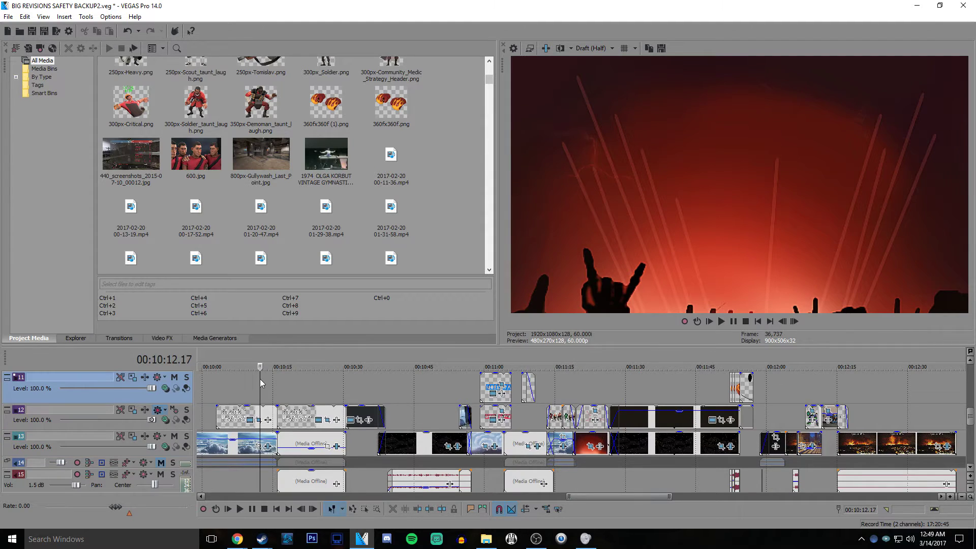
left_click(484, 446)
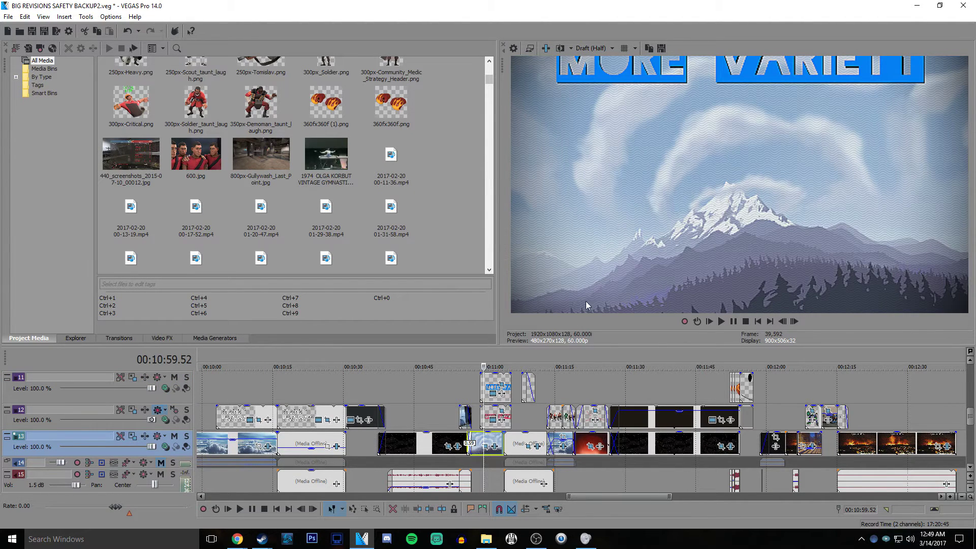
left_click(583, 380)
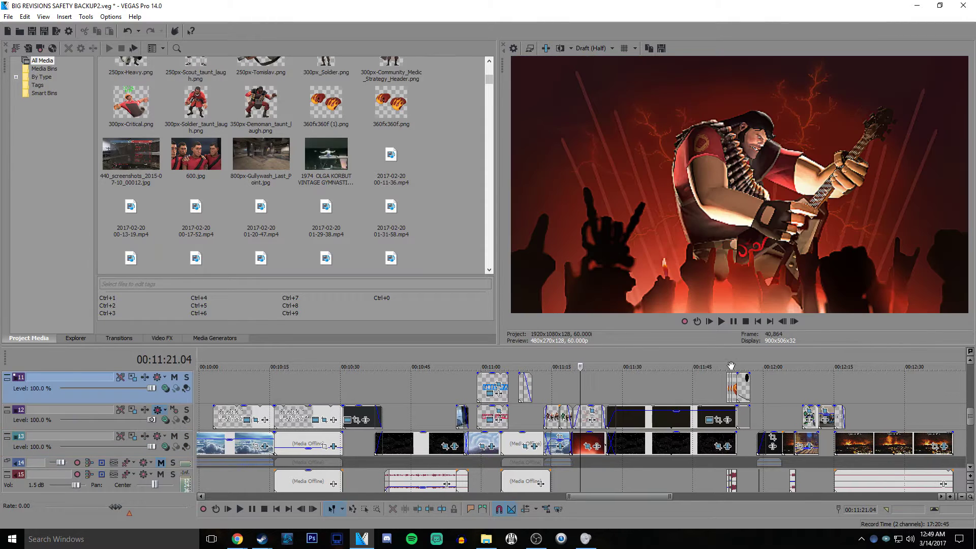
left_click(801, 376)
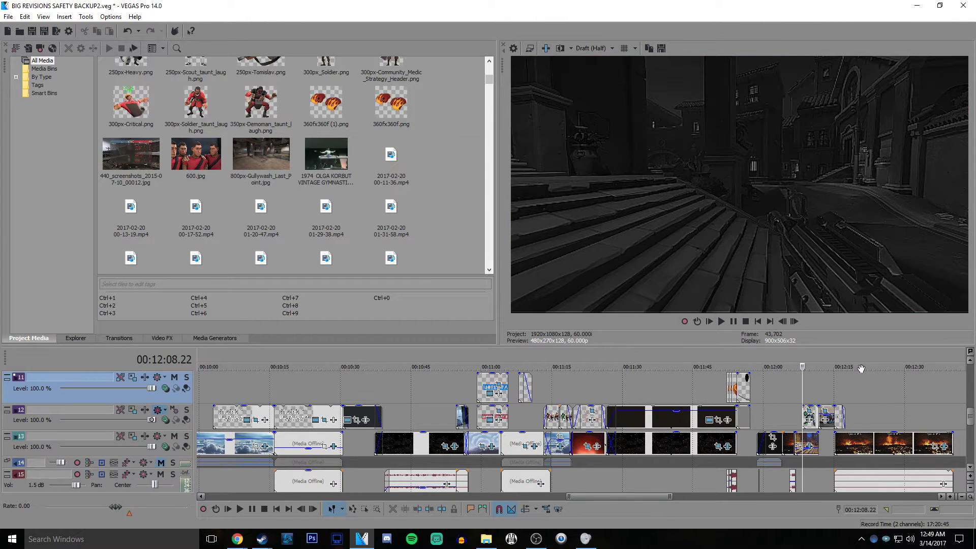
Preview the closing city skyline scene with the smoke clouds from about 00:12:24 to 00:12:30
left_click(873, 379)
key("space")
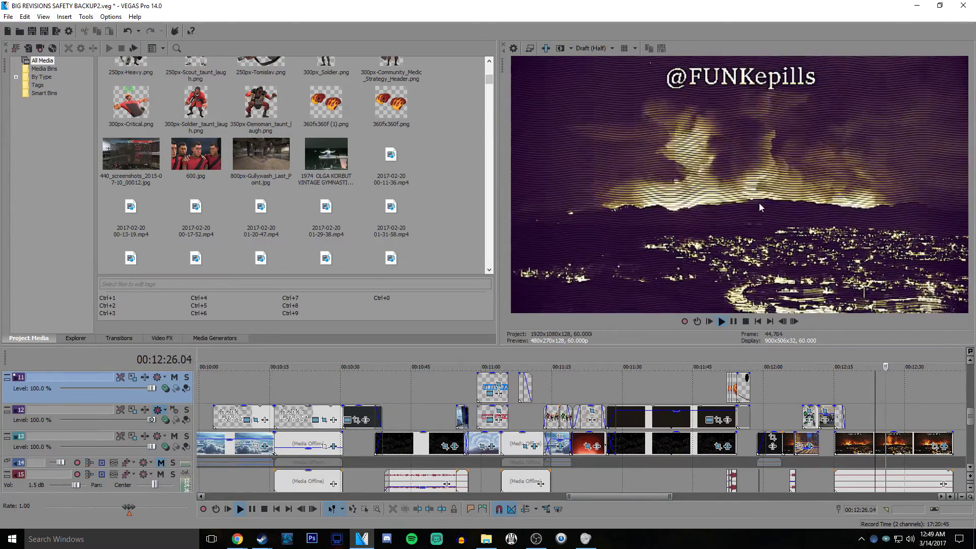
scroll(663, 454, "down", 5)
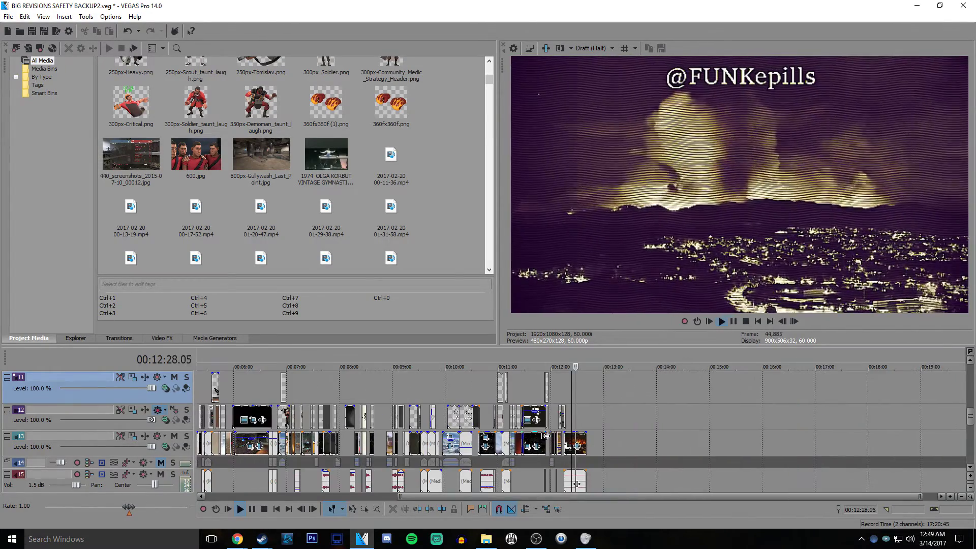
key("Return")
key("space")
Go back to the blue-team lineup scene near 00:01:36 and play it through the "LONG DEFENSE" and "PICK ELIMINATION" titles
scroll(586, 415, "down", 5)
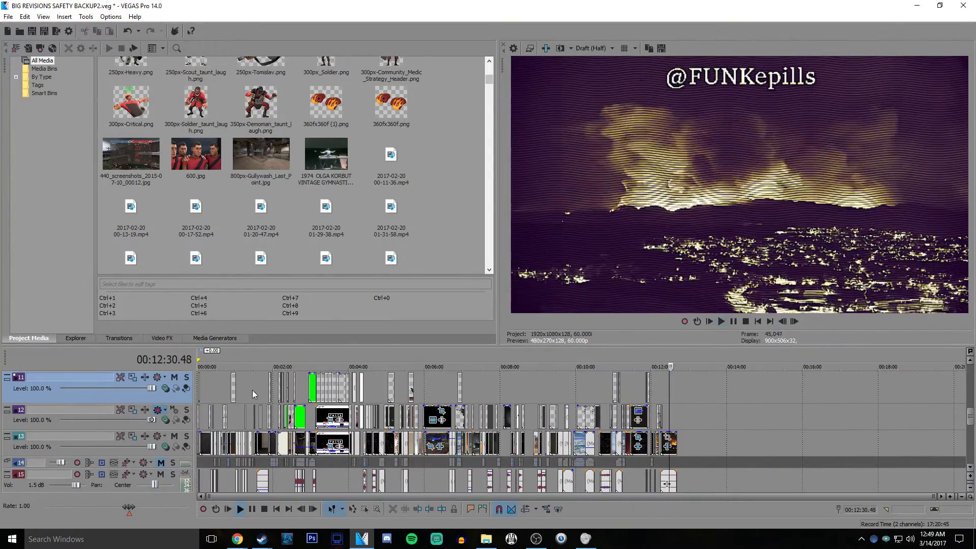
left_click(249, 389)
scroll(255, 392, "up", 5)
scroll(471, 402, "up", 3)
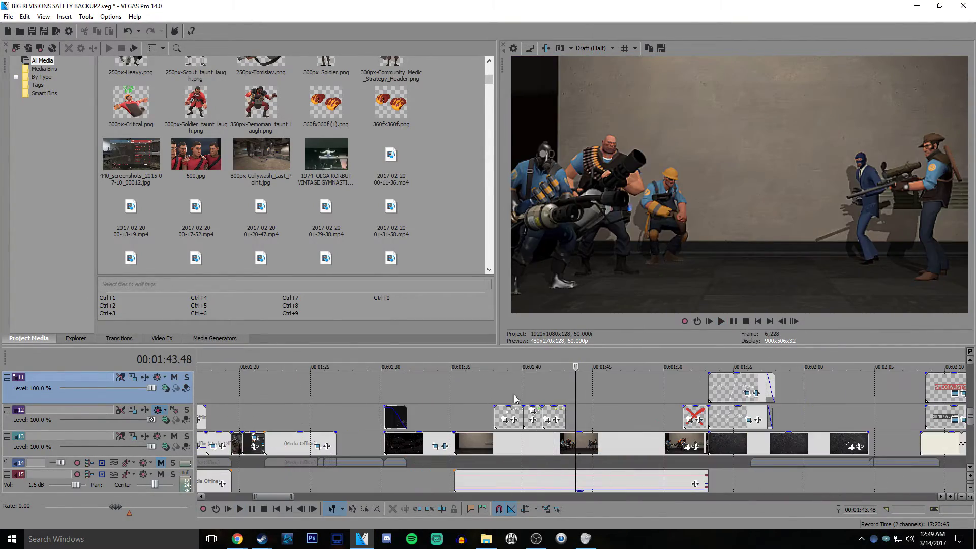
left_click(471, 401)
key("space")
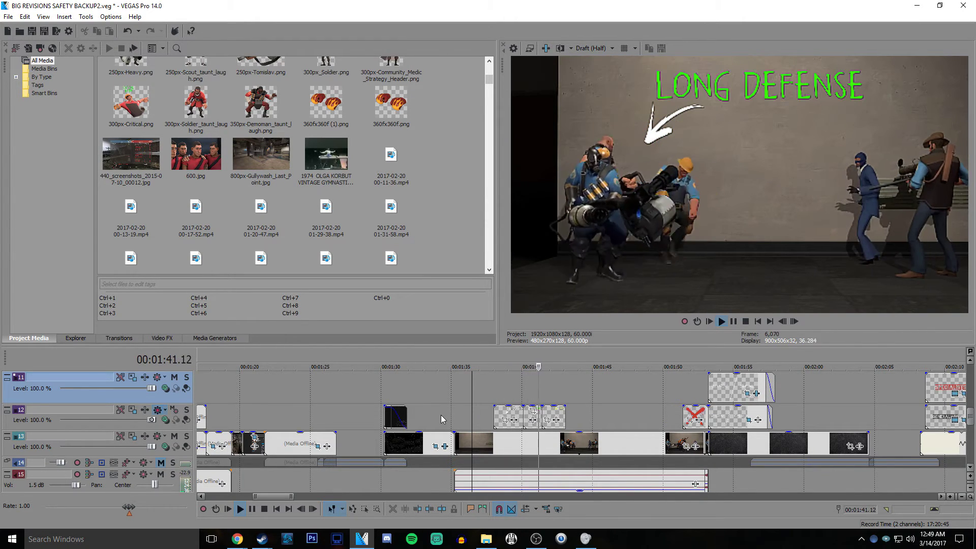
key("Return")
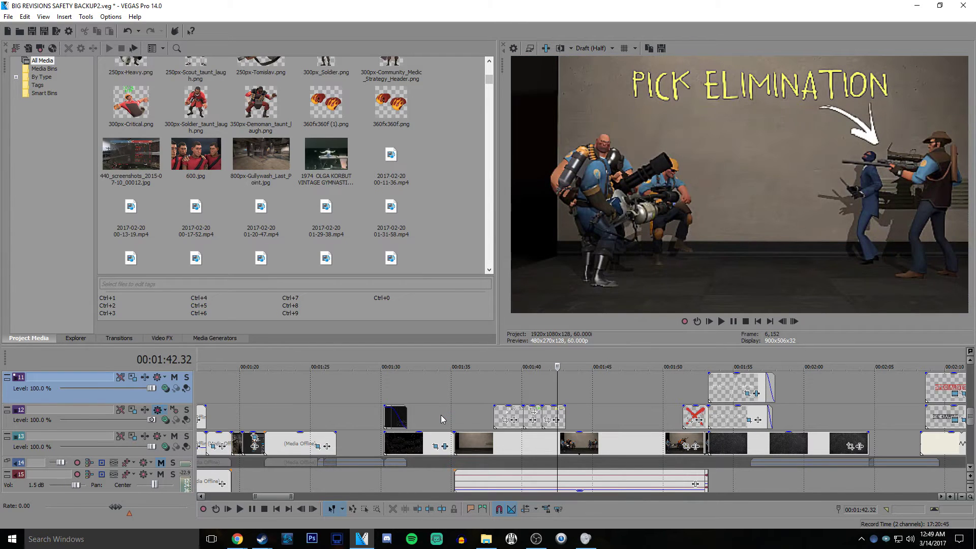
Replay the blue-team lineup from about 00:01:35, first to the "SPECIALISTS" title and again to about 00:01:44
left_click(460, 393)
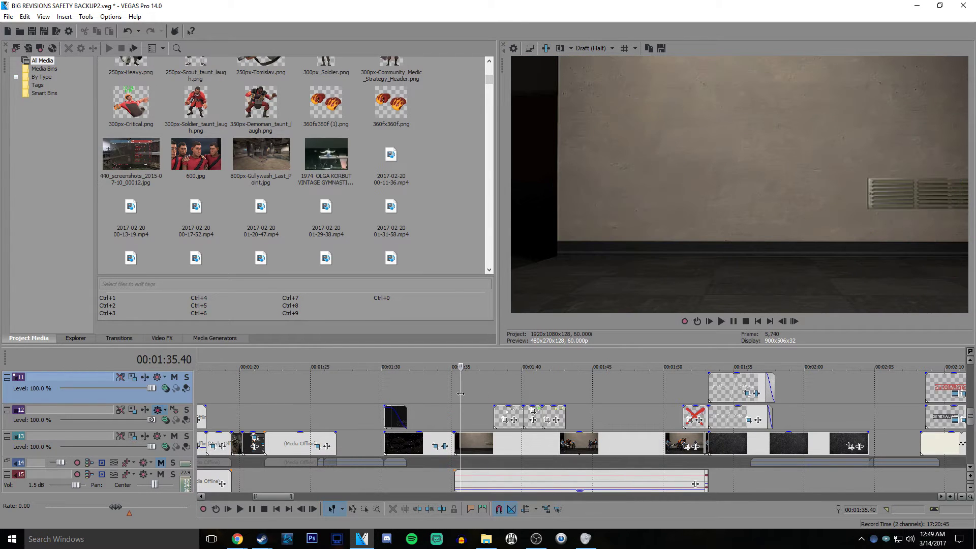
key("space")
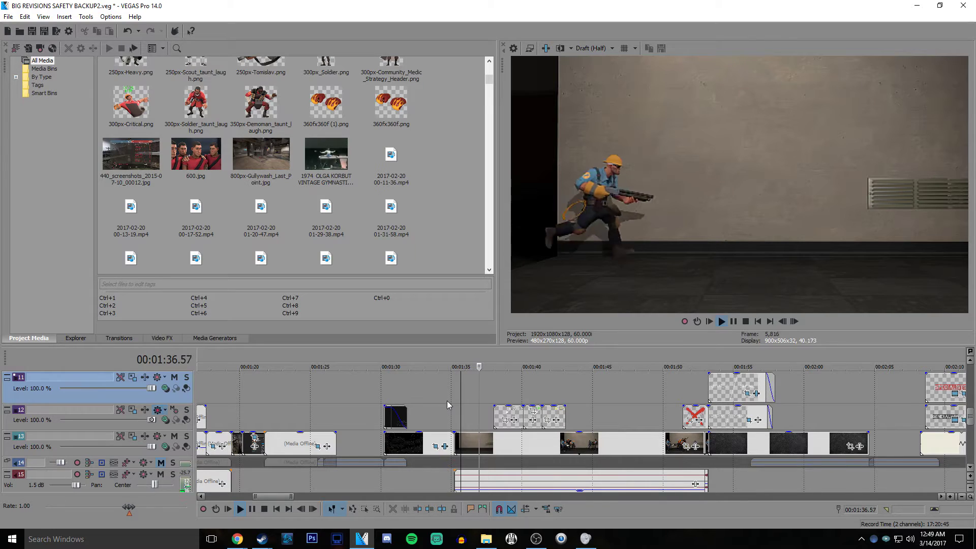
key("Return")
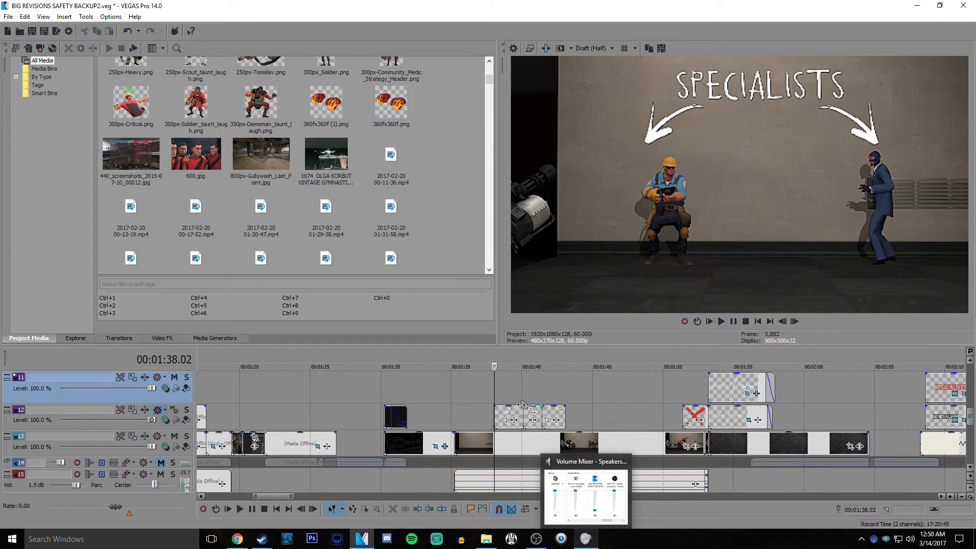
left_click(463, 398)
key("space")
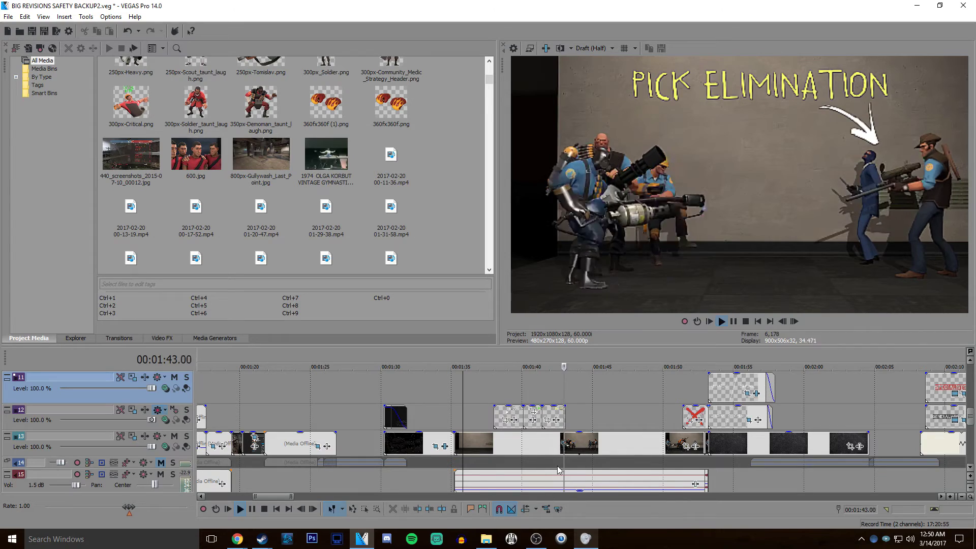
scroll(577, 422, "down", 6)
key("Return")
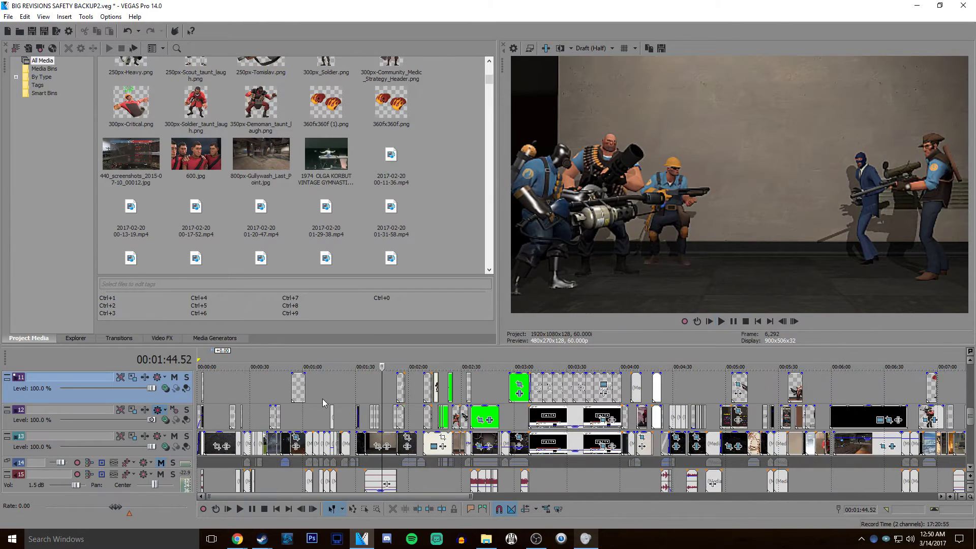
Look through the early timeline scenes between about 00:00:34 and 00:02:50, ending at the gray door frame on black
left_click(245, 392)
scroll(245, 392, "up", 3)
left_click(560, 406)
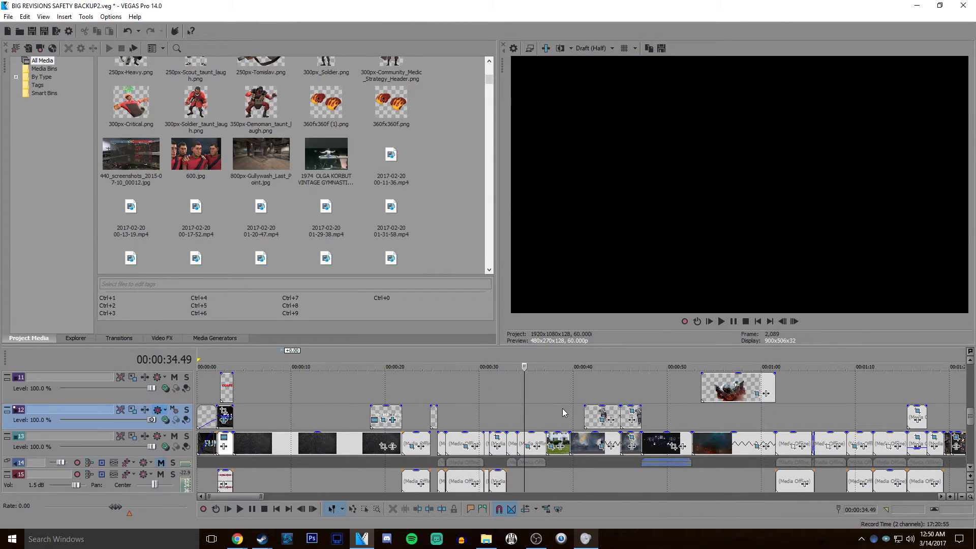
left_click(667, 403)
scroll(682, 409, "down", 3)
left_click(556, 402)
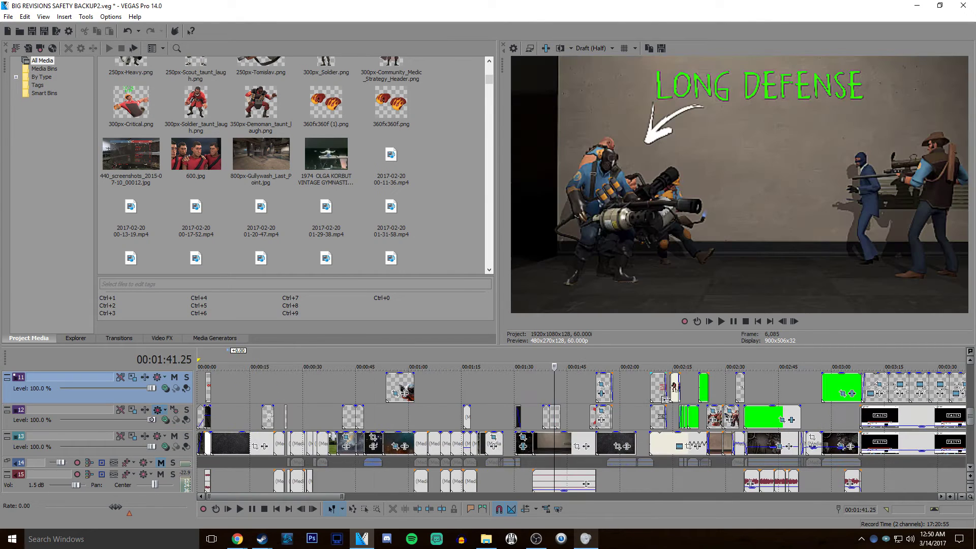
left_click(675, 412)
left_click(758, 398)
left_click(783, 389)
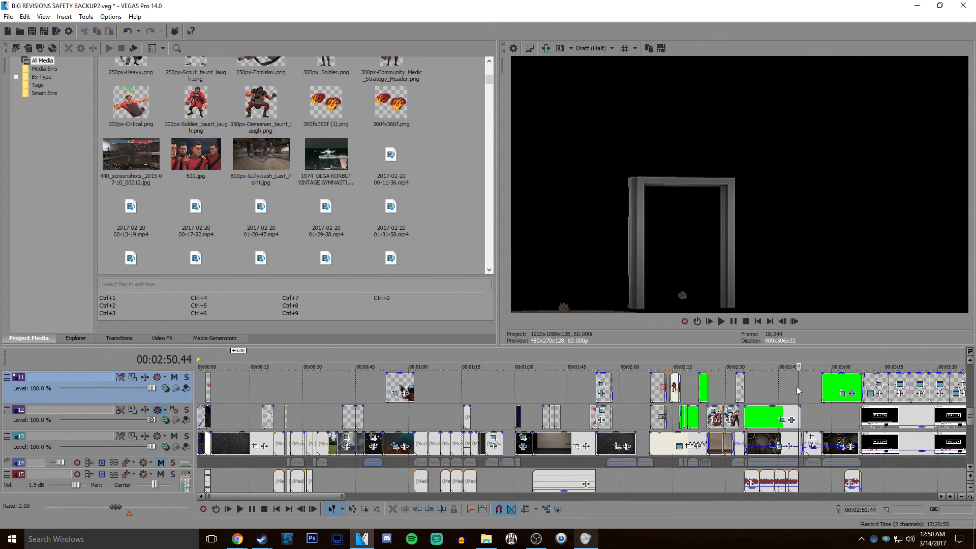
Play the Demoman caption scene from about 00:02:35 to about 00:02:42
scroll(796, 386, "up", 3)
left_click(459, 395)
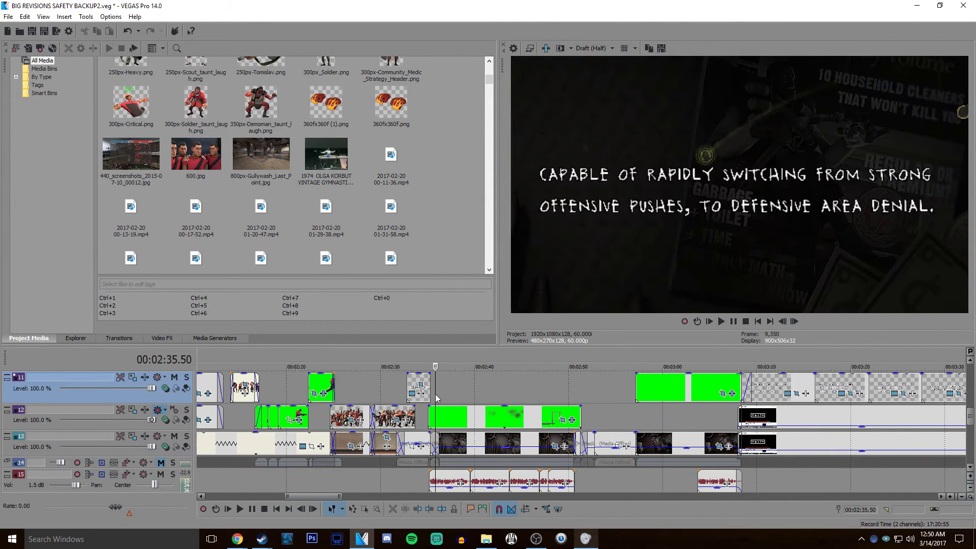
key("space")
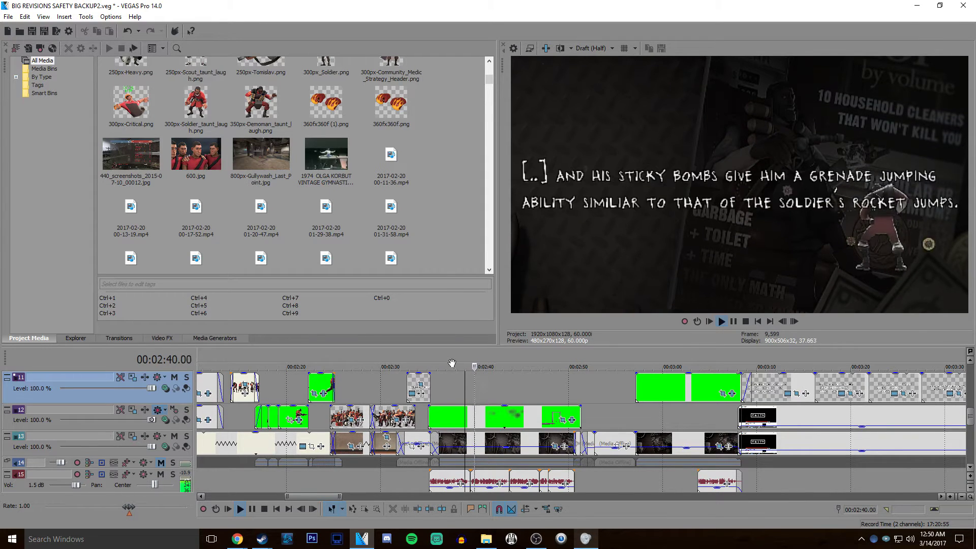
key("space")
Turn off the Chroma Keyer on the Demoman green-screen clip and play the unkeyed footage to about 00:02:45
left_click(570, 420)
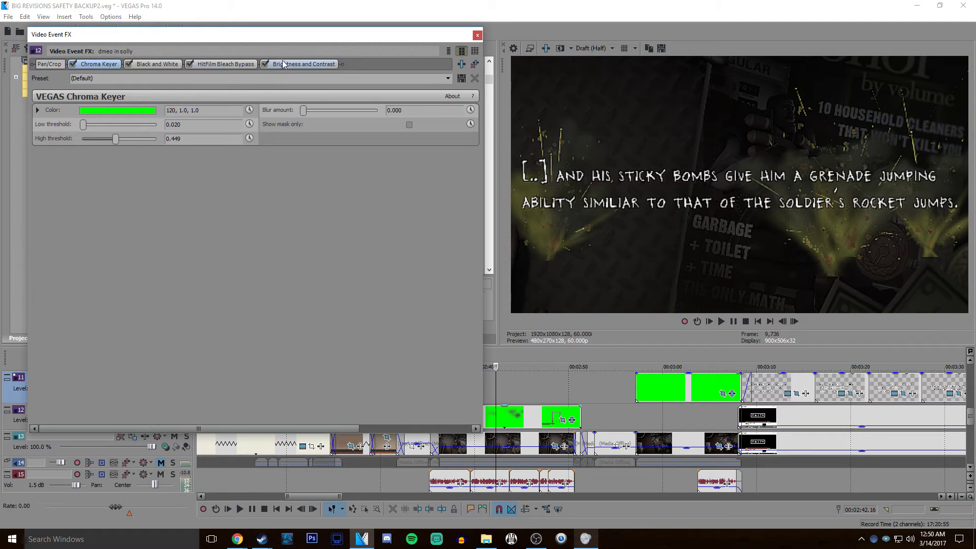
left_click(74, 64)
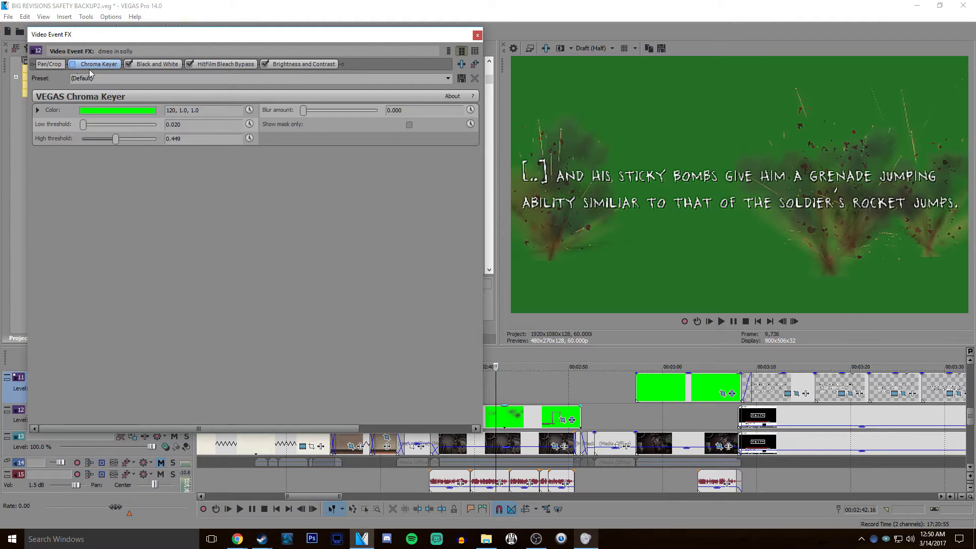
left_click(854, 158)
key("space")
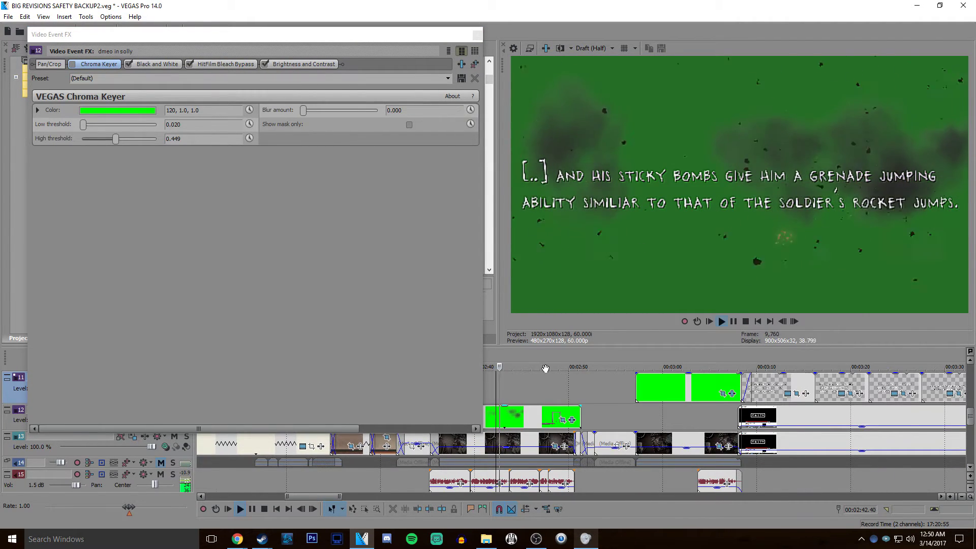
key("Up")
key("Up")
key("Up")
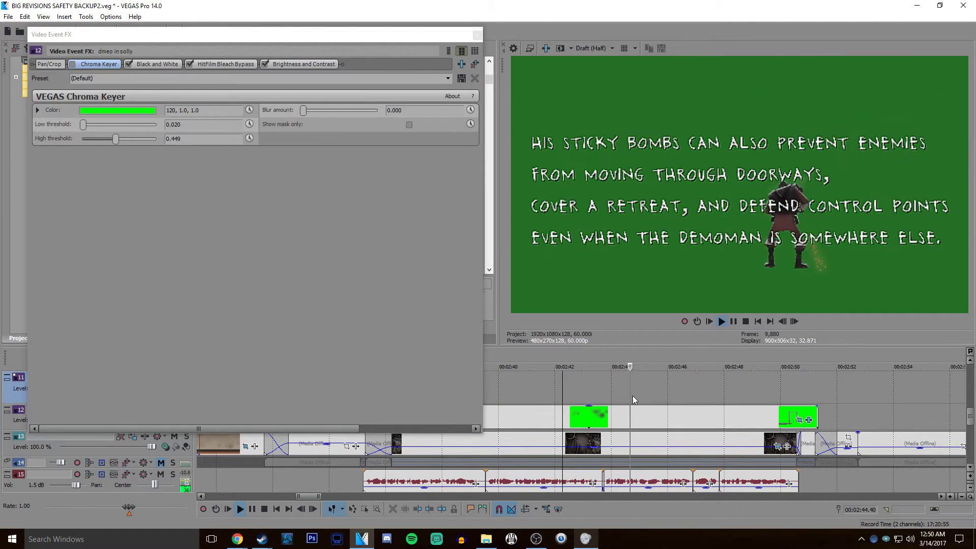
key("space")
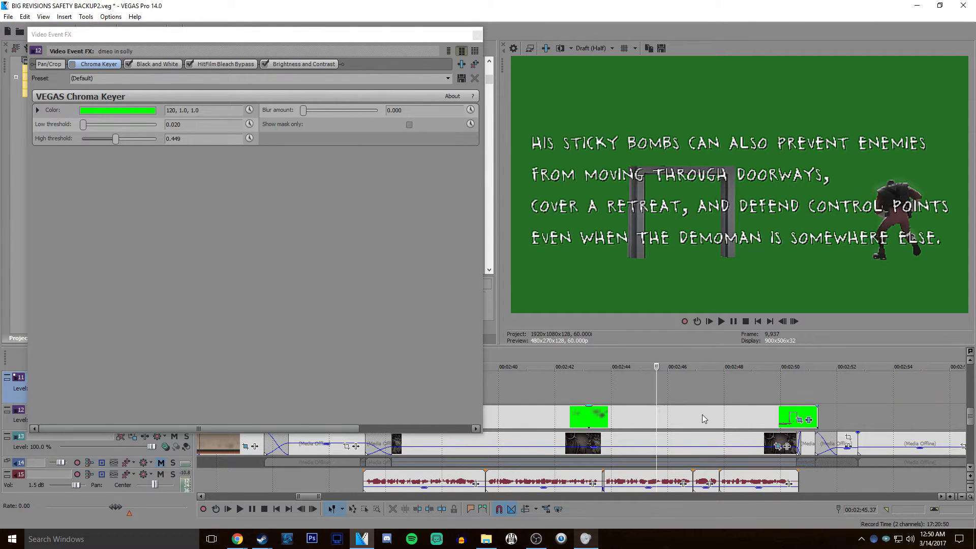
Lower the opacity of the two caption clips above the Demoman footage to hide their text, and play the unkeyed scene
scroll(703, 414, "up", 3)
left_click(629, 406)
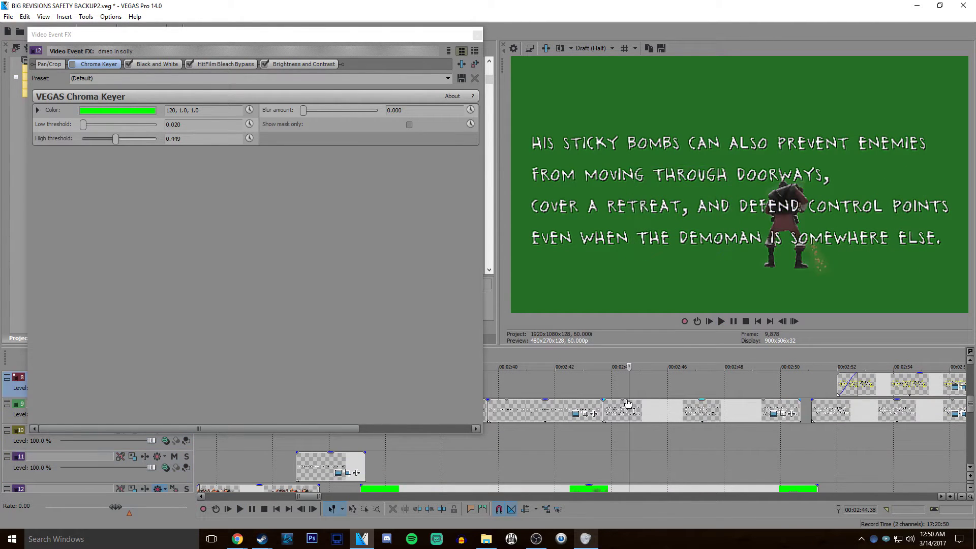
left_click(576, 403)
left_click(446, 454)
key("space")
key("space")
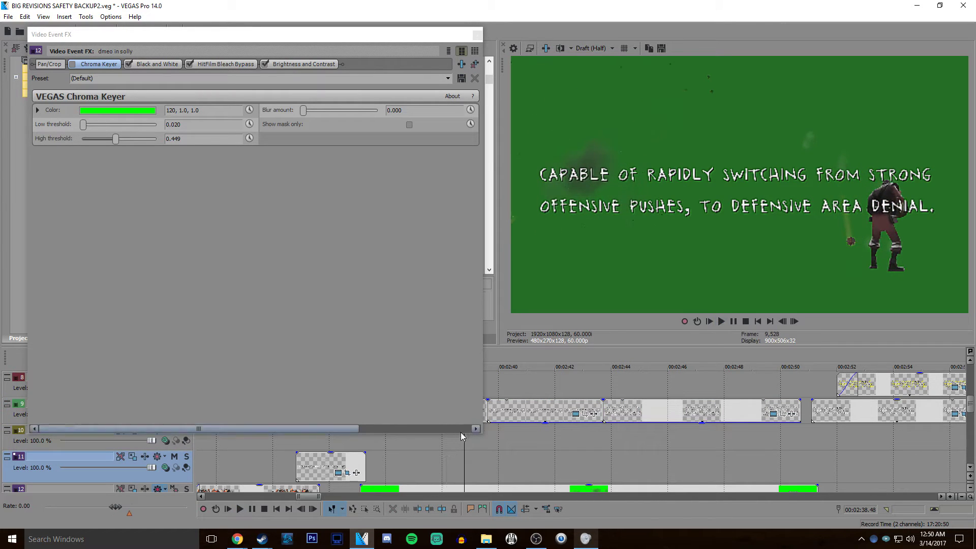
left_click(531, 412)
key("space")
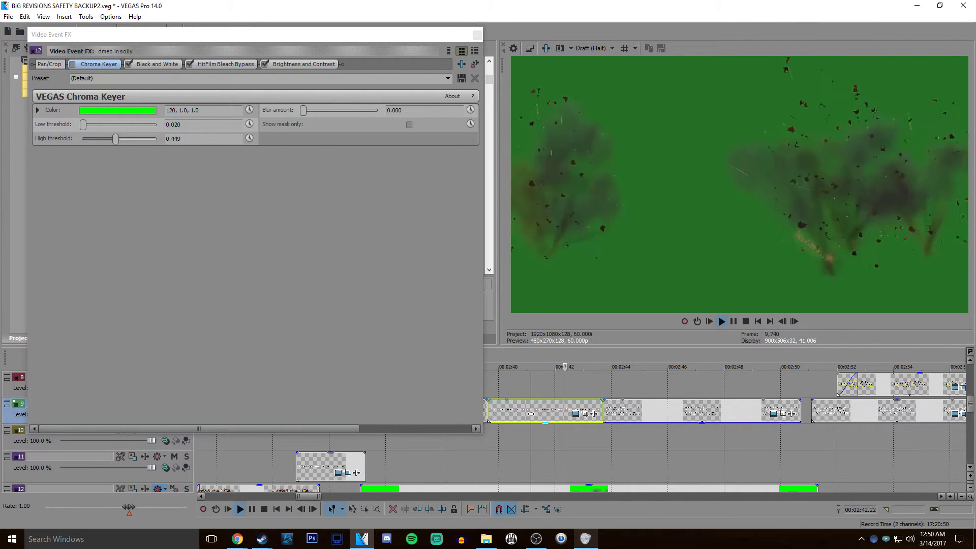
Undo the caption opacity changes and the Chroma Keyer deactivation, and close the clip's effect settings
key("Return")
key("ctrl+z")
key("ctrl+z")
key("ctrl+z")
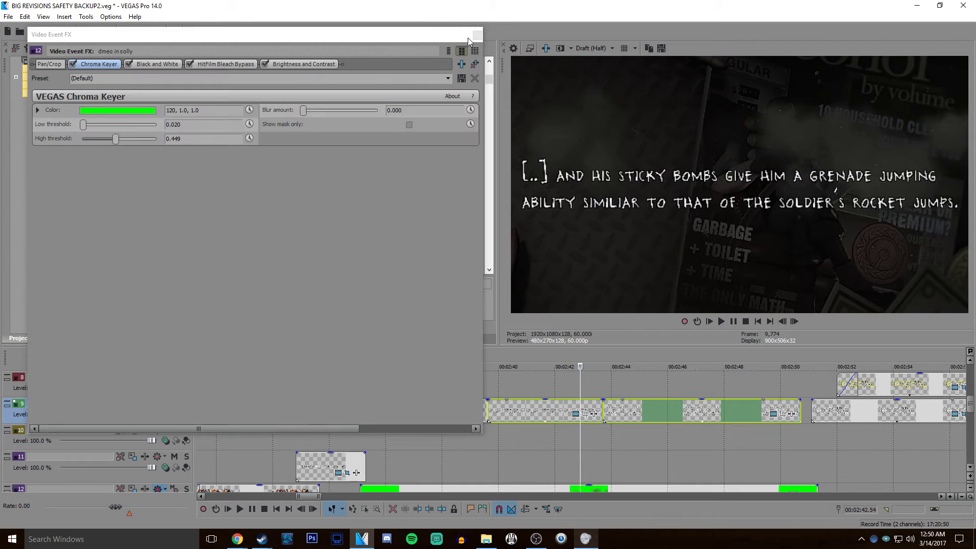
left_click(467, 37)
left_click(476, 36)
scroll(559, 432, "down", 3)
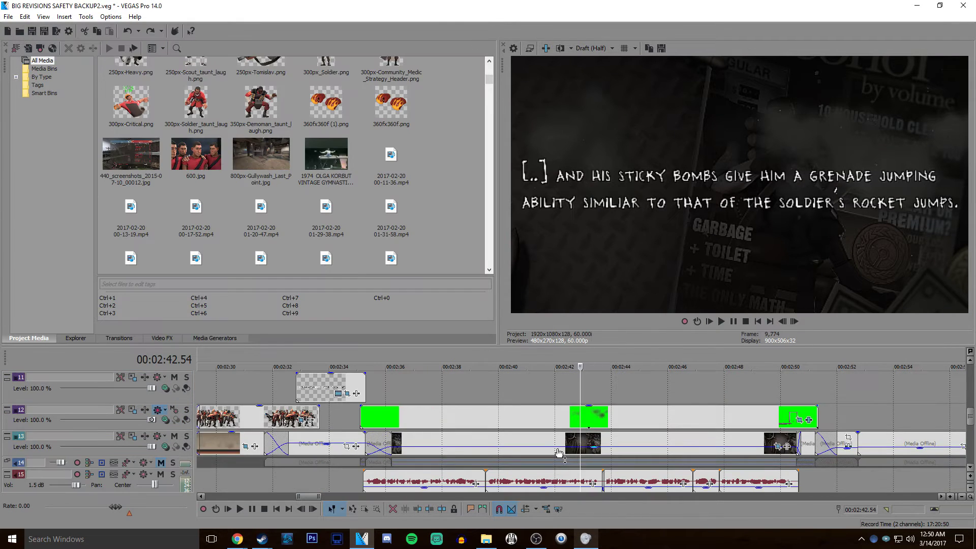
Replay the keyed Demoman scene from the start of the green-screen clip, pausing at about 00:02:40
left_click(560, 432)
key("space")
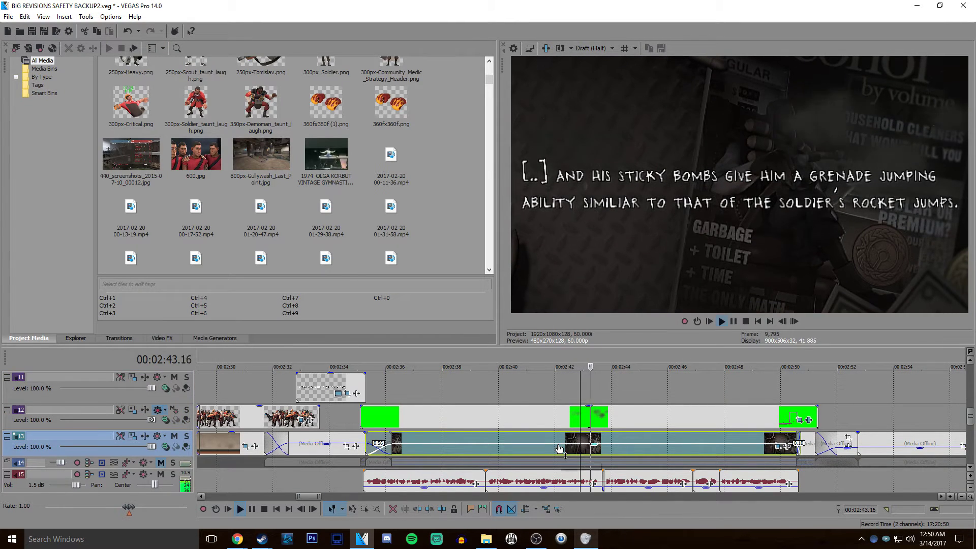
left_click(380, 417)
key("space")
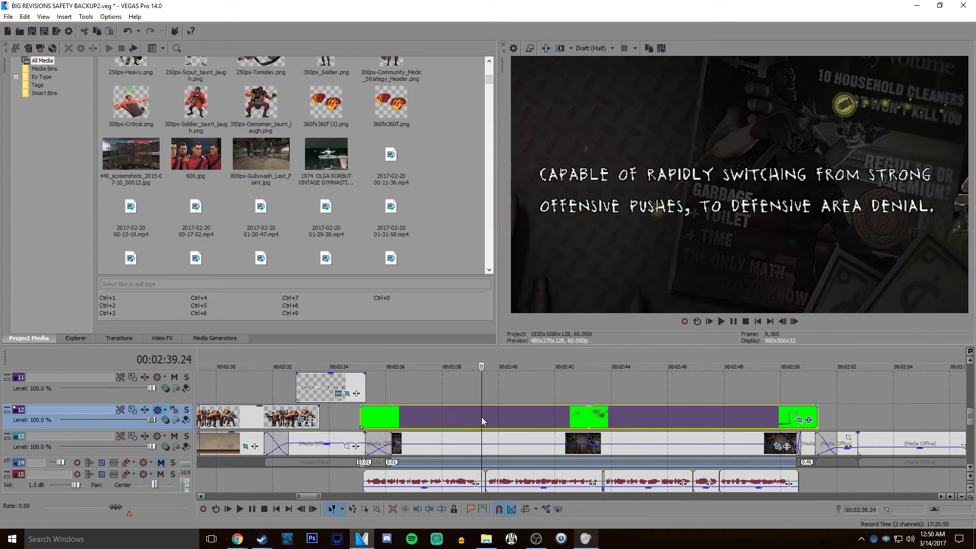
scroll(480, 417, "down", 5)
key("space")
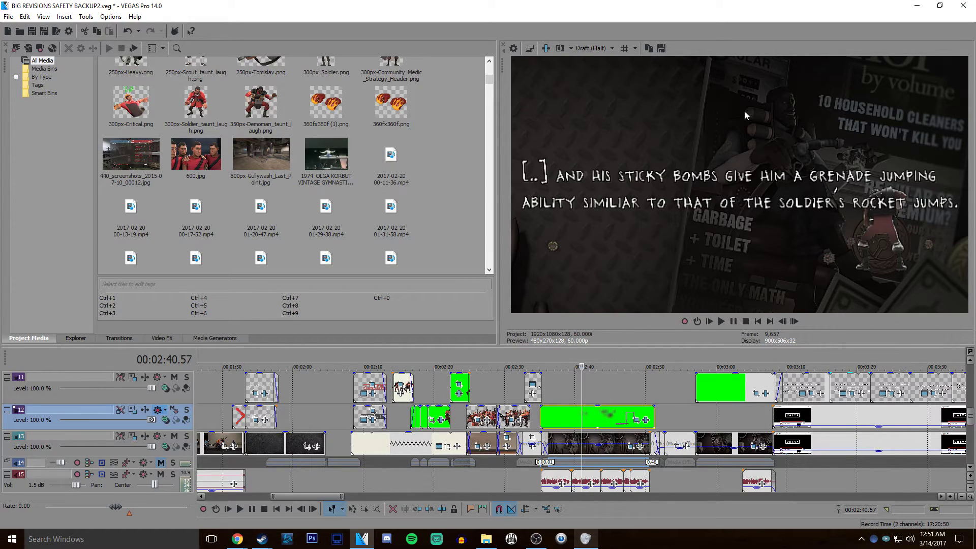
Play the sticky bomb explosion up to about 00:02:42 and replay the shot from about 00:02:38
left_click(590, 398)
key("space")
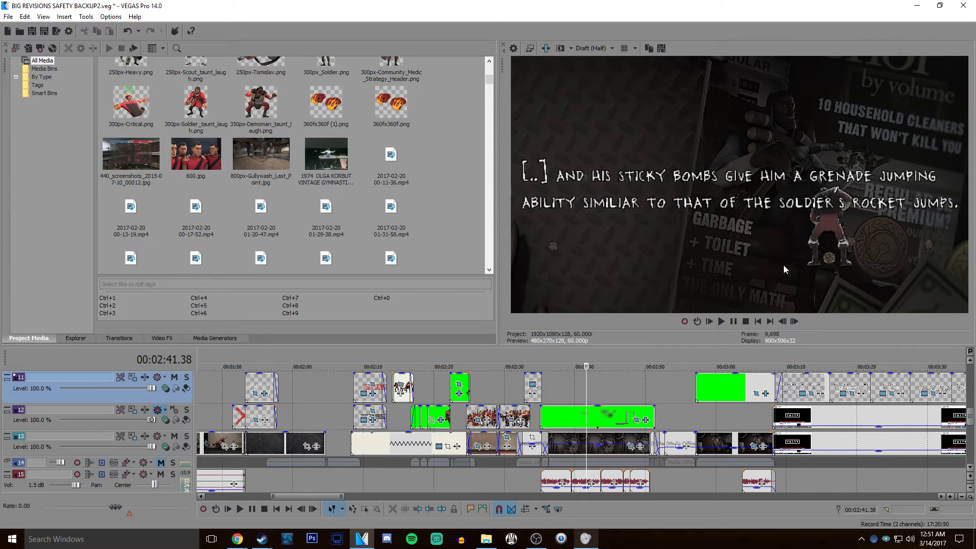
key("Return")
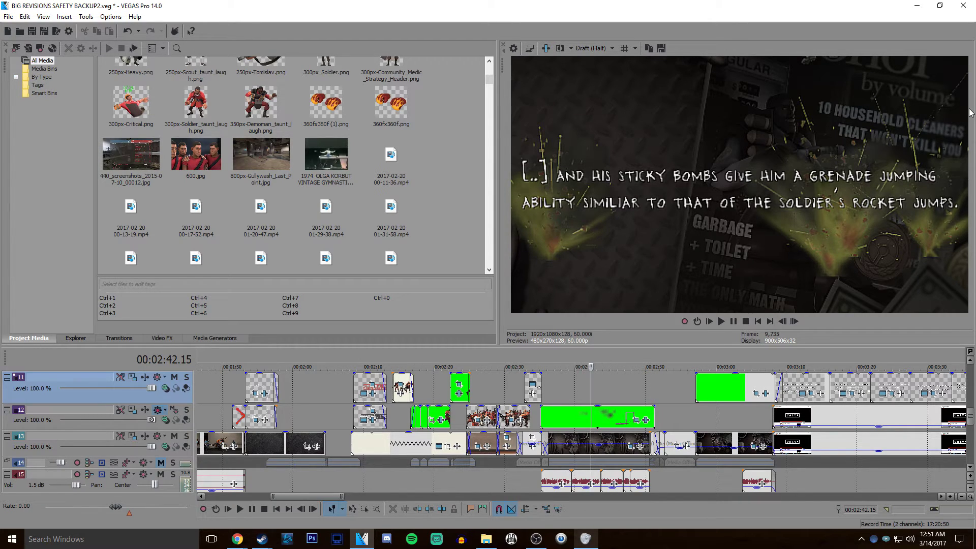
right_click(846, 131)
left_click(563, 400)
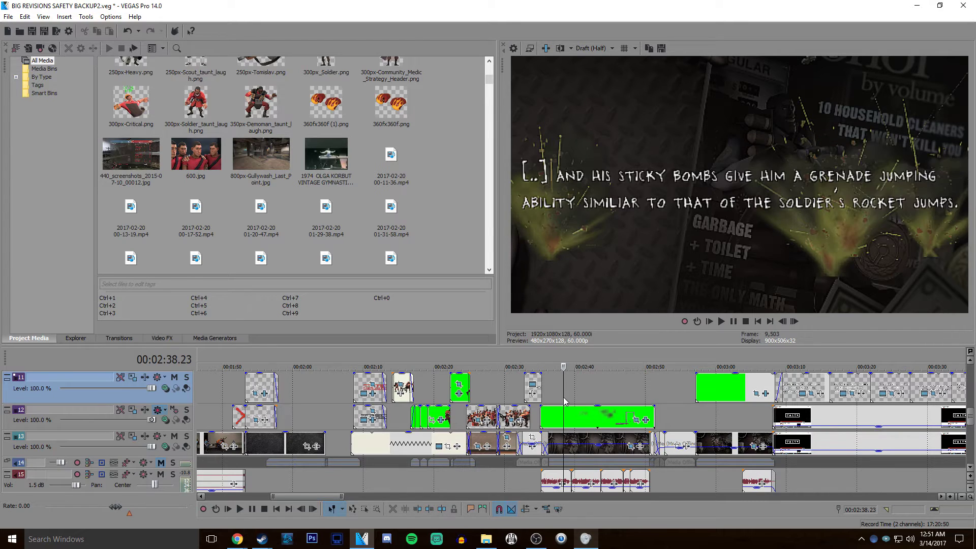
left_click(576, 394)
key("space")
scroll(576, 397, "down", 5)
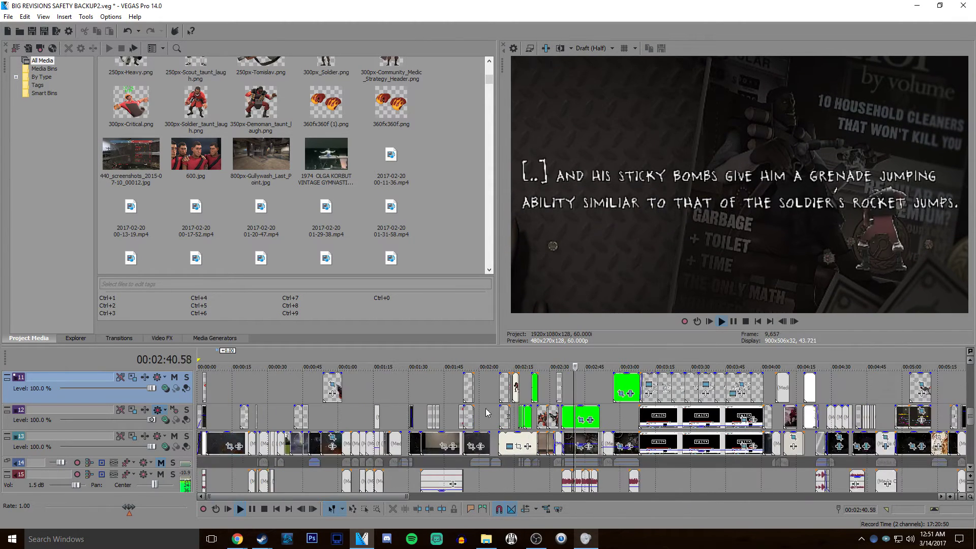
key("Return")
Go to the waving Soldier poster scene near 00:04:11 and play it to about 00:04:13
left_click(788, 387)
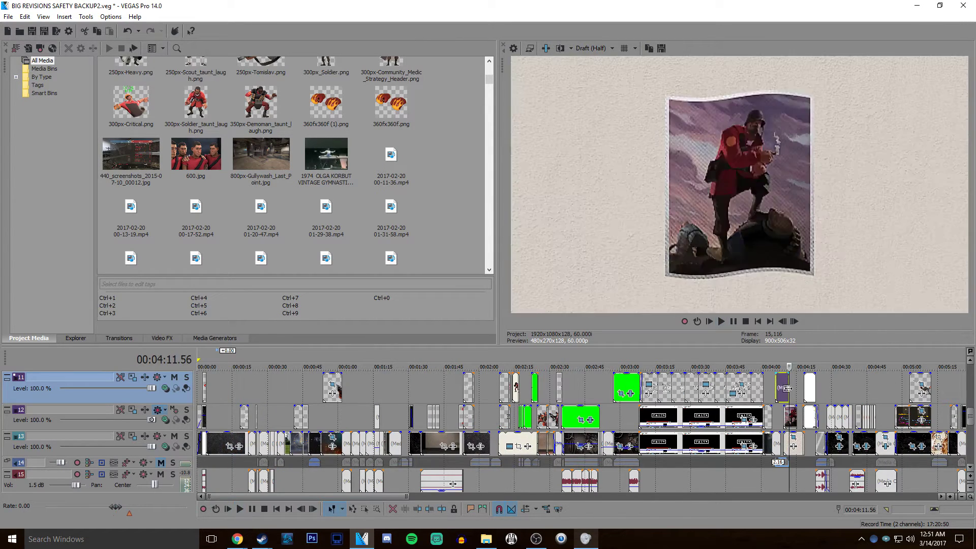
scroll(788, 388, "up", 5)
scroll(632, 410, "down", 2)
scroll(596, 389, "up", 3)
key("space")
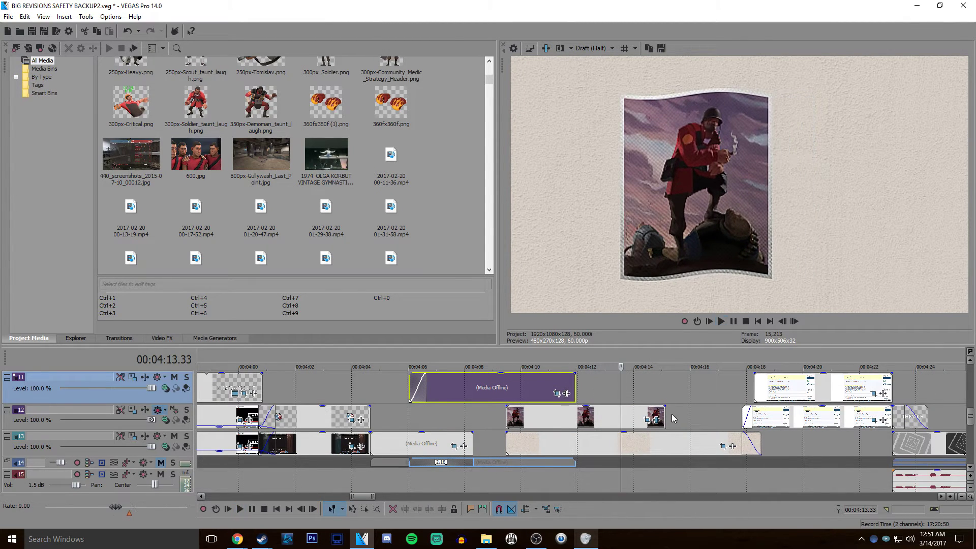
Inspect the Soldier poster clip's Wave effect settings, show Wave in the video effects list, and preview its animated horizontal phase
left_click(656, 420)
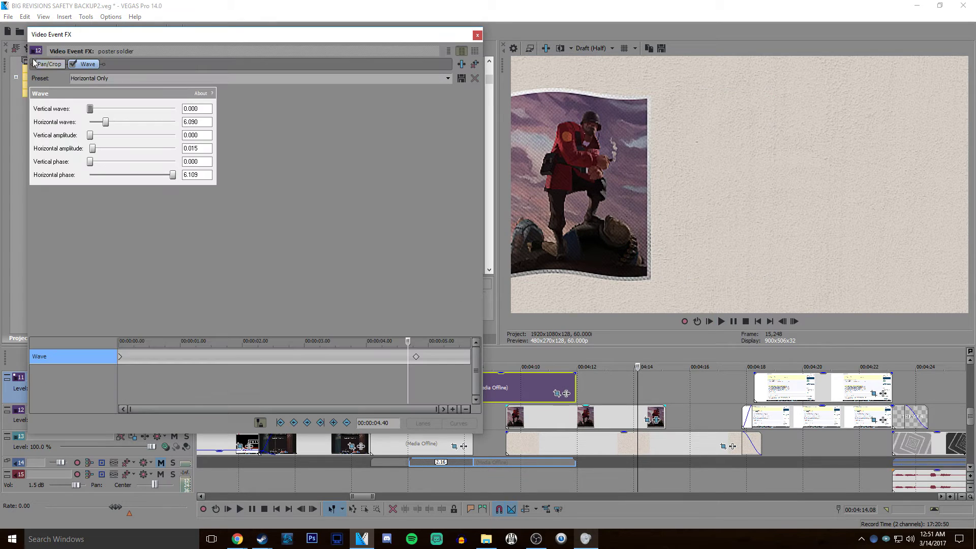
left_click(478, 36)
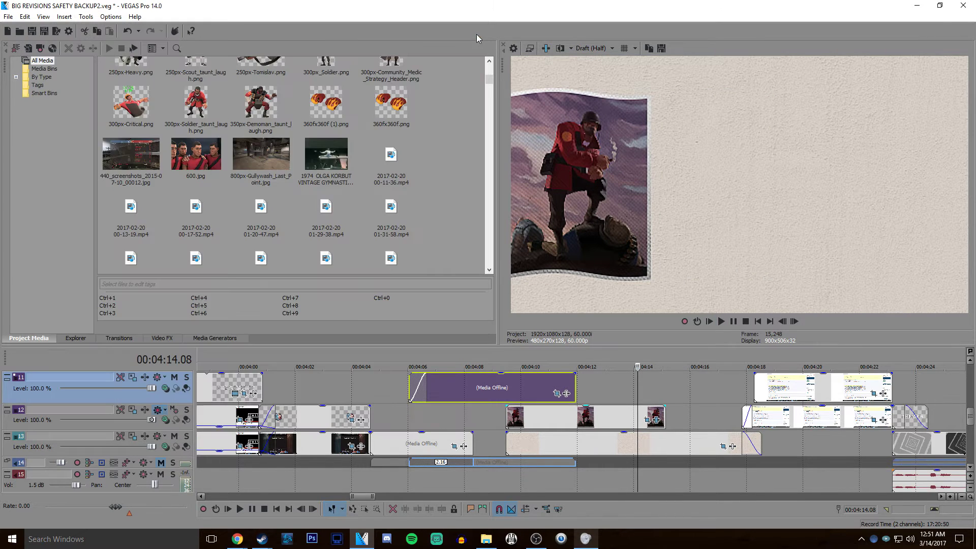
left_click(76, 338)
left_click(161, 338)
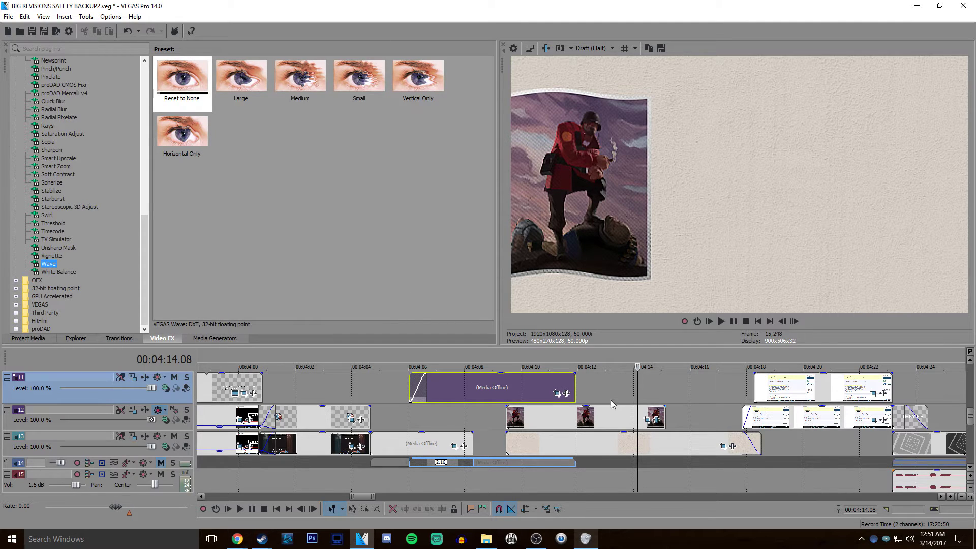
left_click(656, 420)
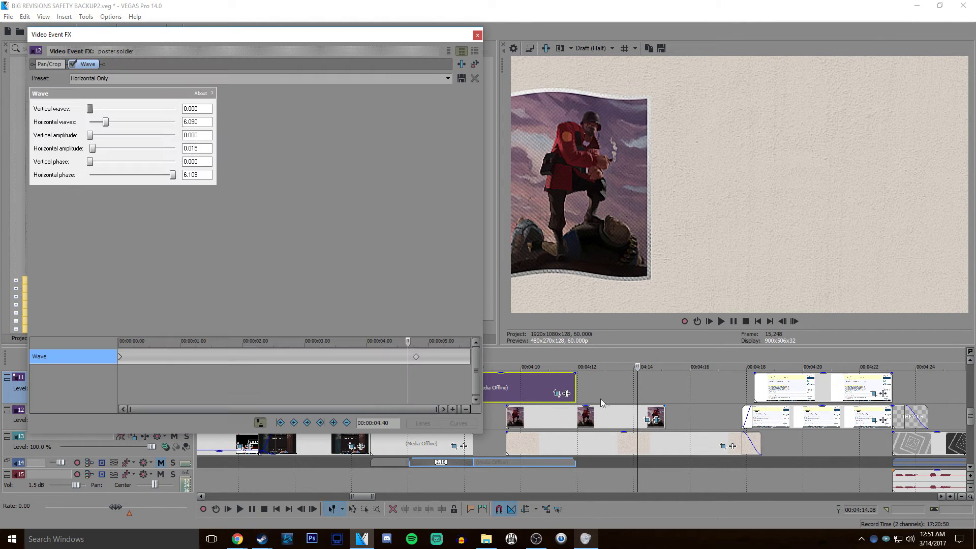
left_click(598, 423)
key("space")
key("Return")
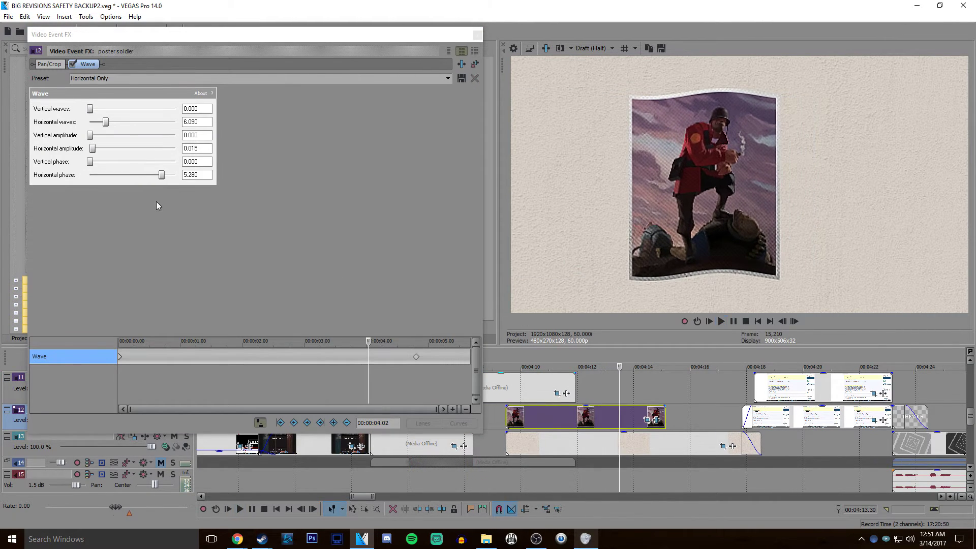
Try a horizontal phase of 6.283 at 00:00:02.03 in the poster's Wave effect, and delete that added keyframe
left_click(121, 358)
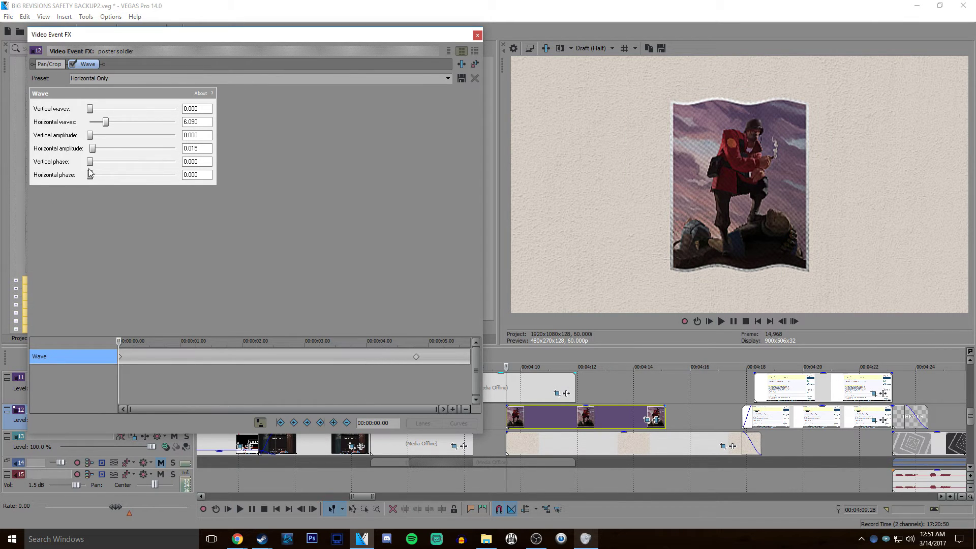
left_click(246, 358)
left_click_drag(127, 175, 149, 175)
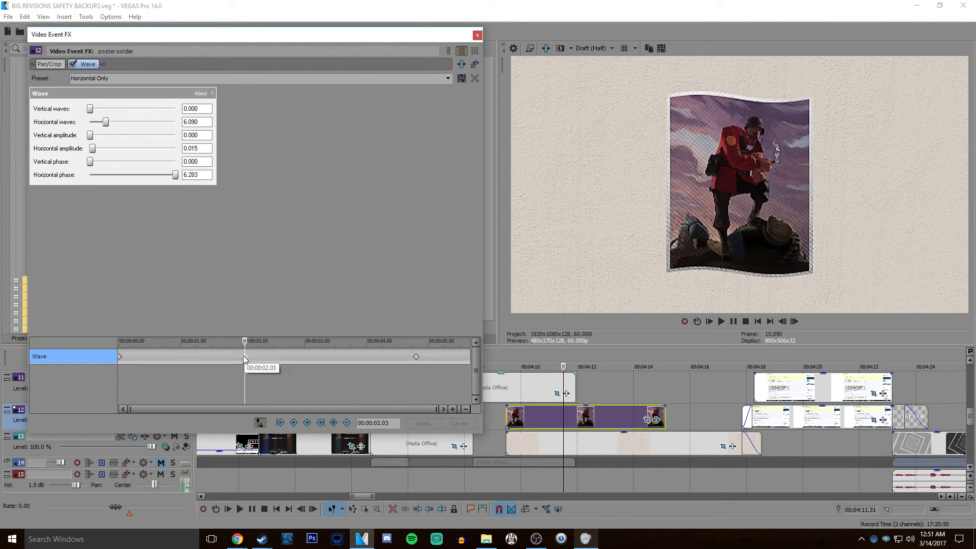
key("Delete")
Play the poster's exit, close its effect settings, and preview the Gold Rush and Uber Update page clips to about 00:04:16
left_click(667, 229)
key("space")
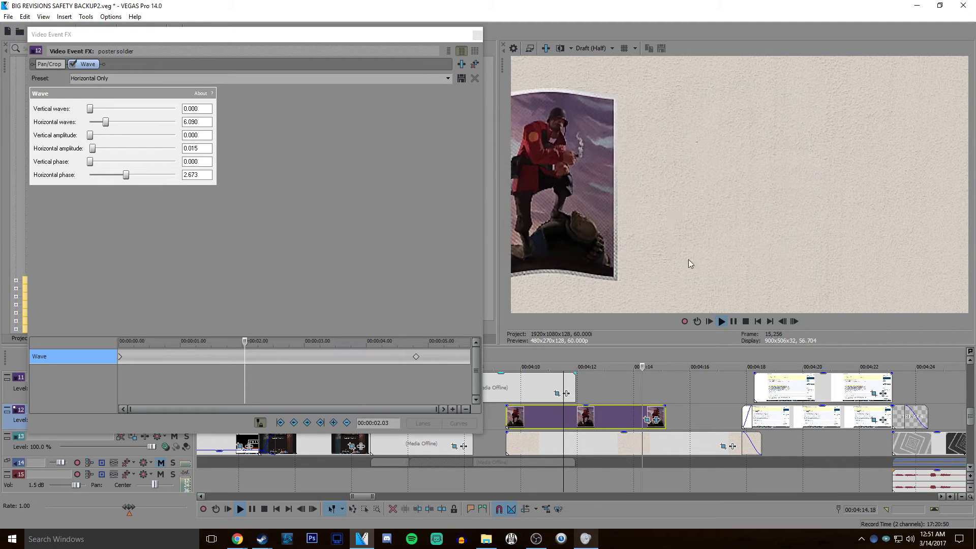
key("Escape")
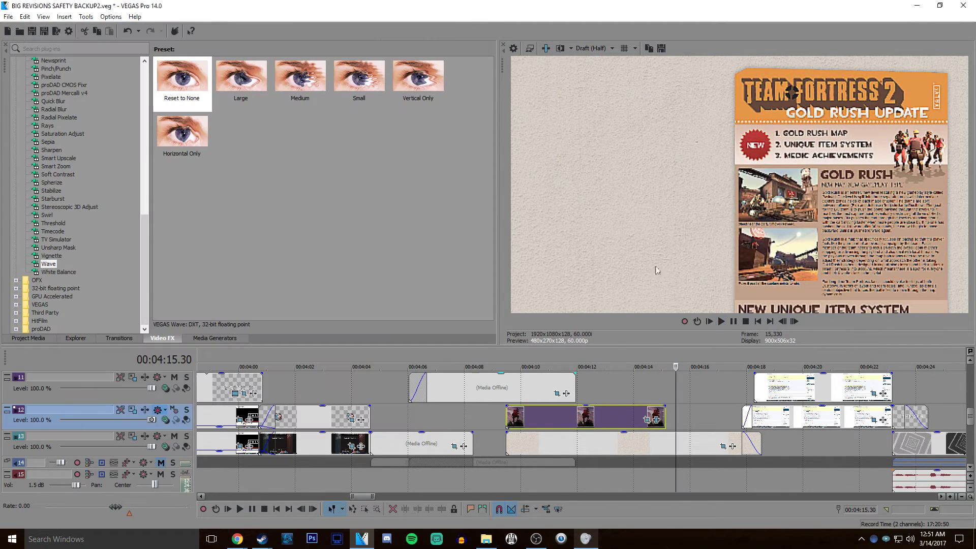
left_click(699, 391)
scroll(692, 399, "up", 3)
scroll(682, 411, "up", 3)
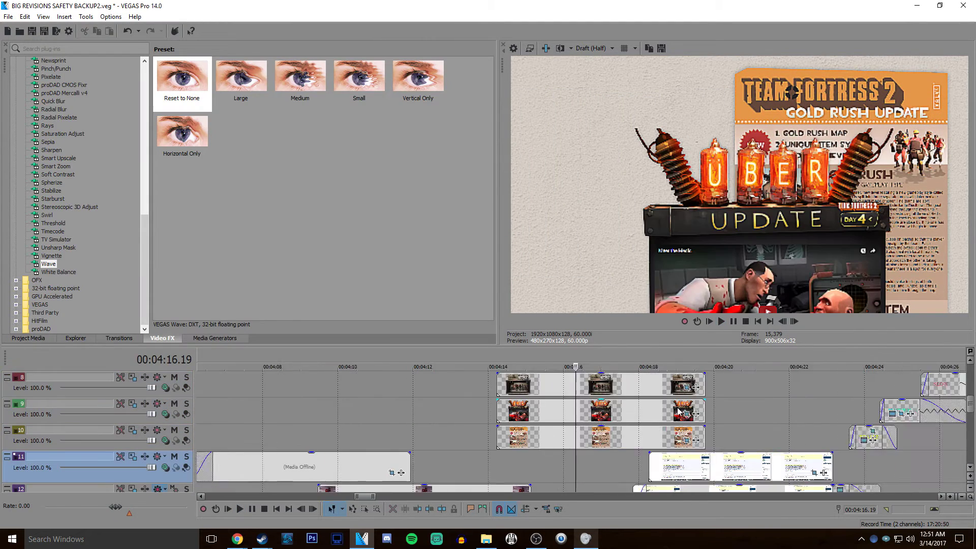
key("space")
Switch to the Chrome window showing bl_heavy.jpg and search Google for "tf2 uber update"
mouse_move(237, 538)
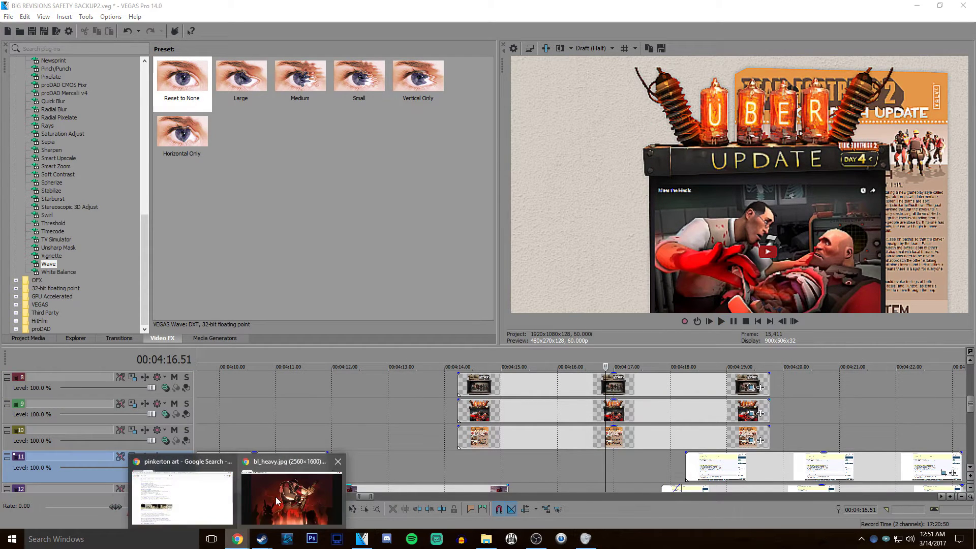
left_click(279, 501)
left_click(200, 29)
type("tf2 uber ")
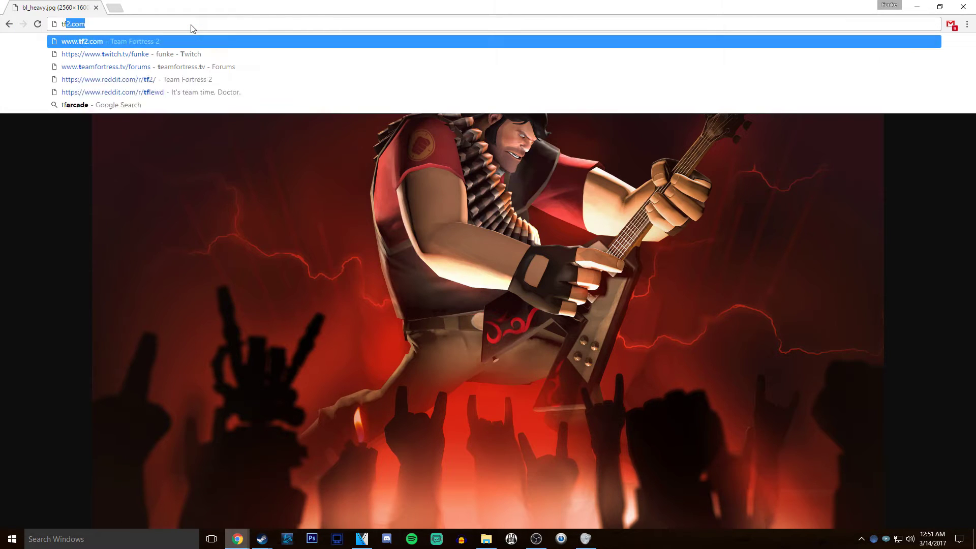
type("update")
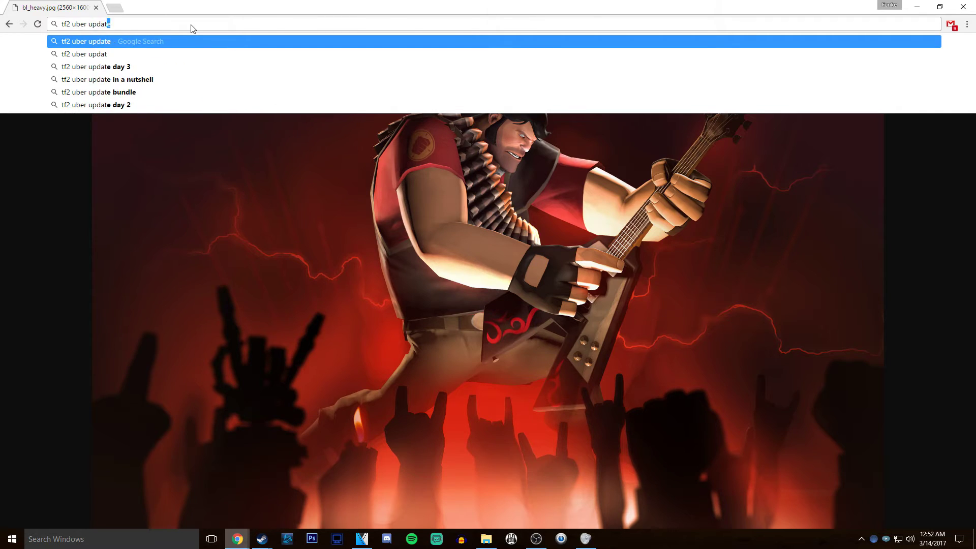
key("Return")
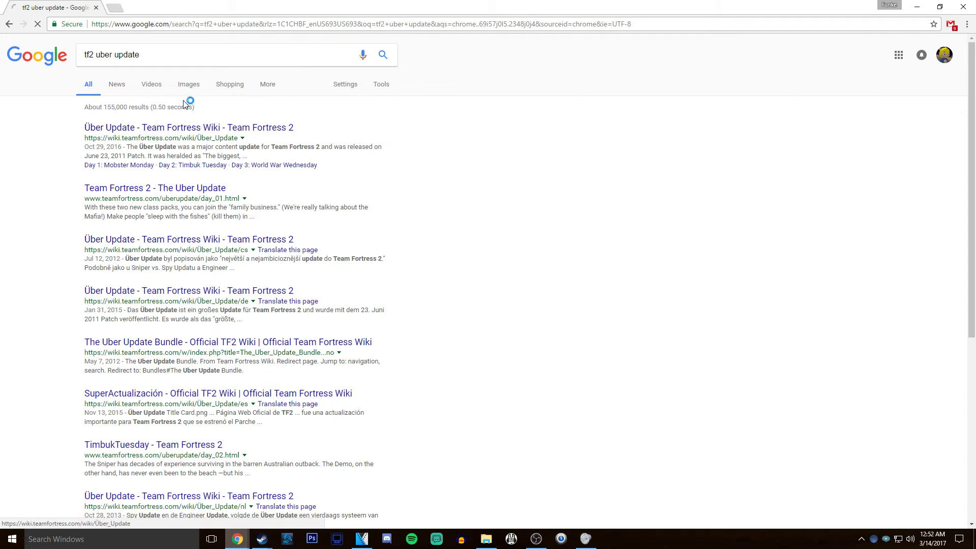
Open the official Team Fortress 2 Uber Update page from the search results, skim Day 1, and switch to VEGAS Pro to check the clip
left_click(158, 189)
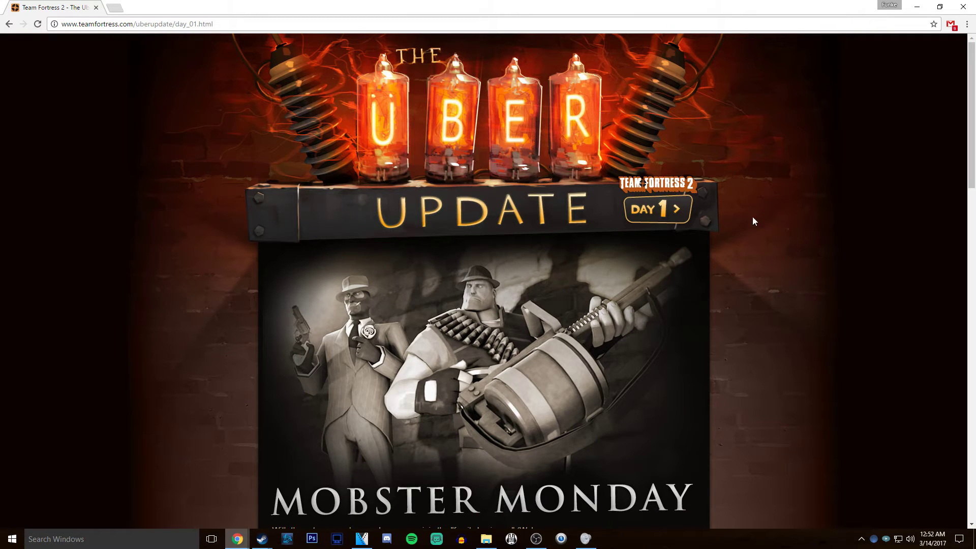
scroll(785, 179, "down", 6)
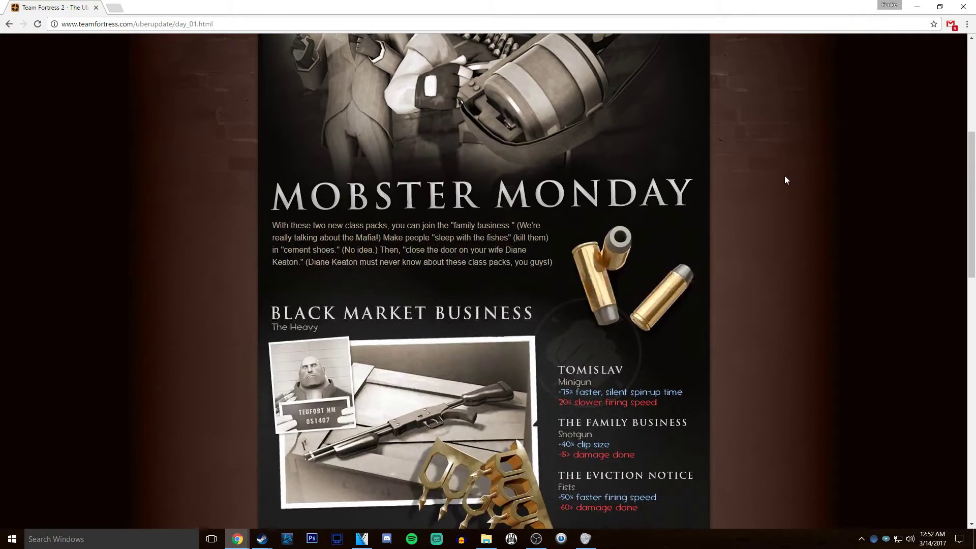
left_click(960, 5)
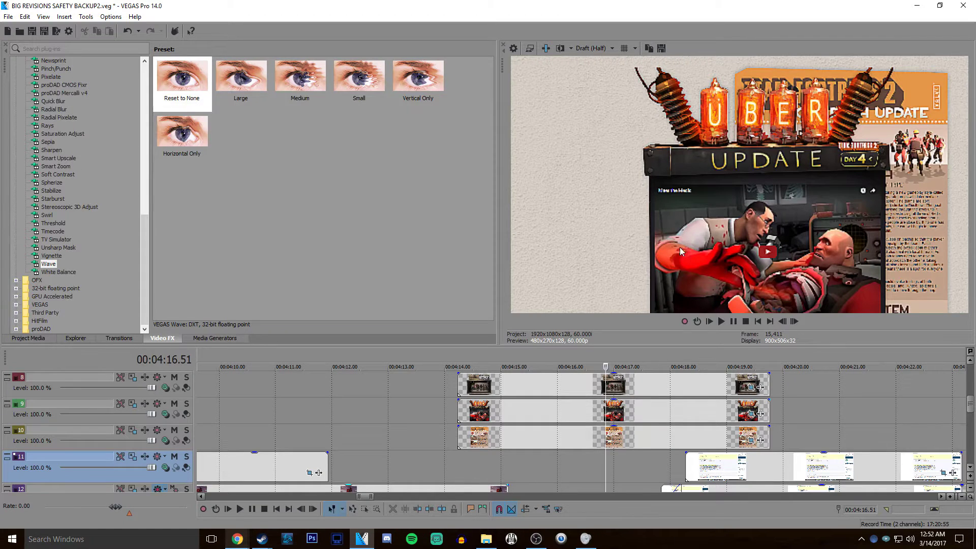
Switch back to Chrome and go through the Uber Update days to the Day 4 page with Meet the Medic
mouse_move(238, 539)
left_click(182, 488)
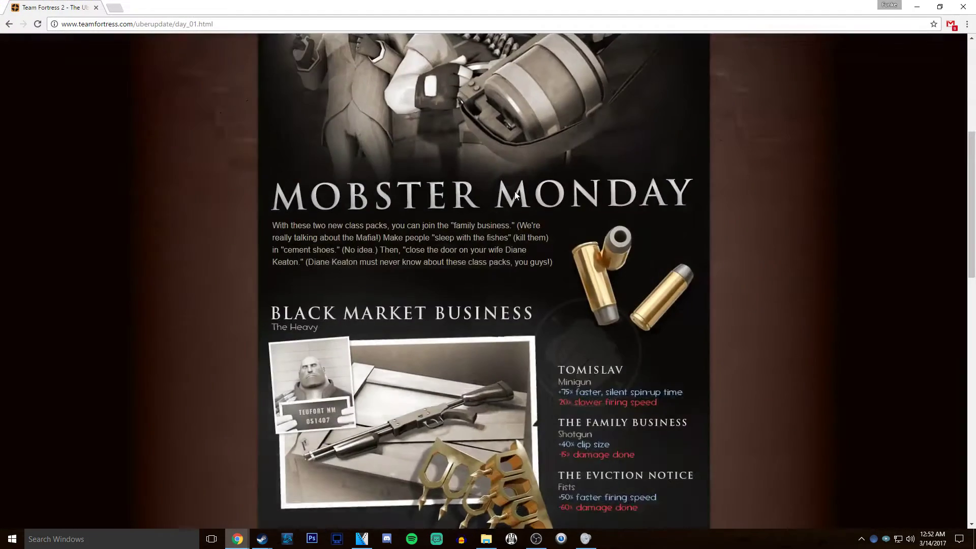
scroll(650, 174, "up", 6)
left_click(674, 211)
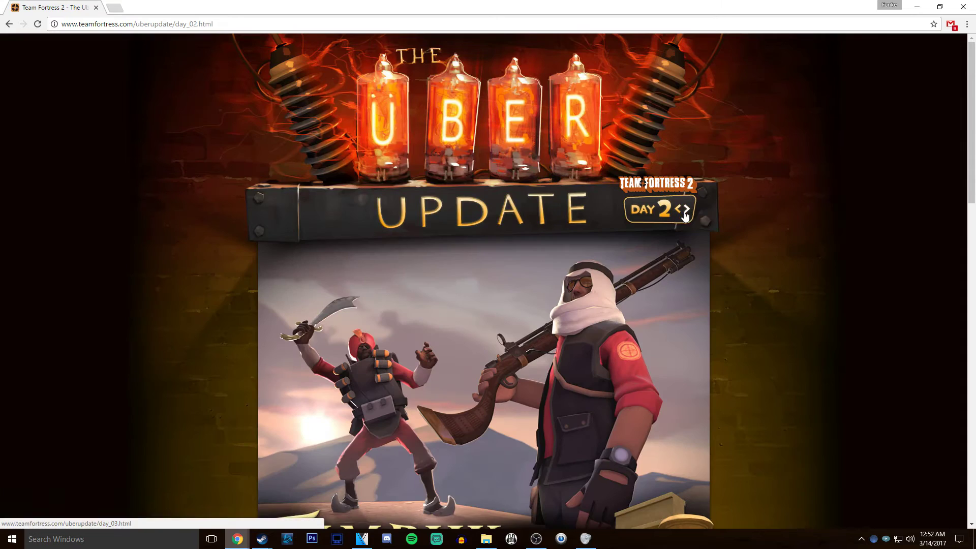
left_click(686, 210)
left_click(687, 210)
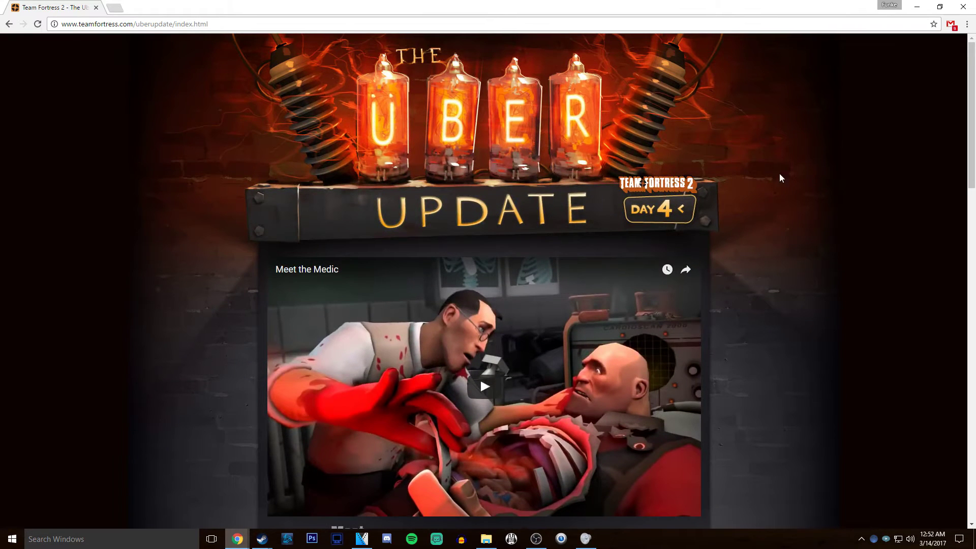
Switch to Photoshop, create a new document with the preset settings, and paste the desktop screenshot showing the Day 4 page
left_click(320, 536)
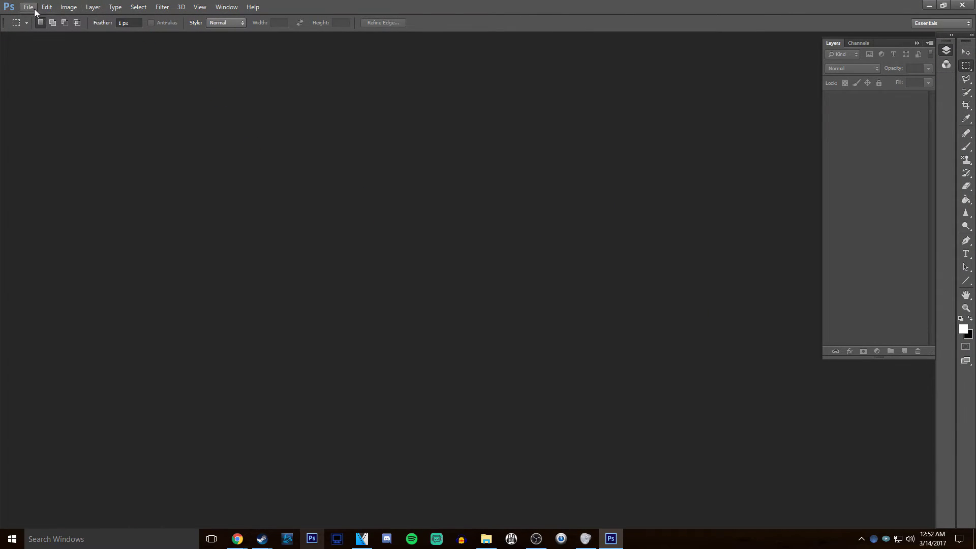
left_click(35, 9)
left_click(29, 18)
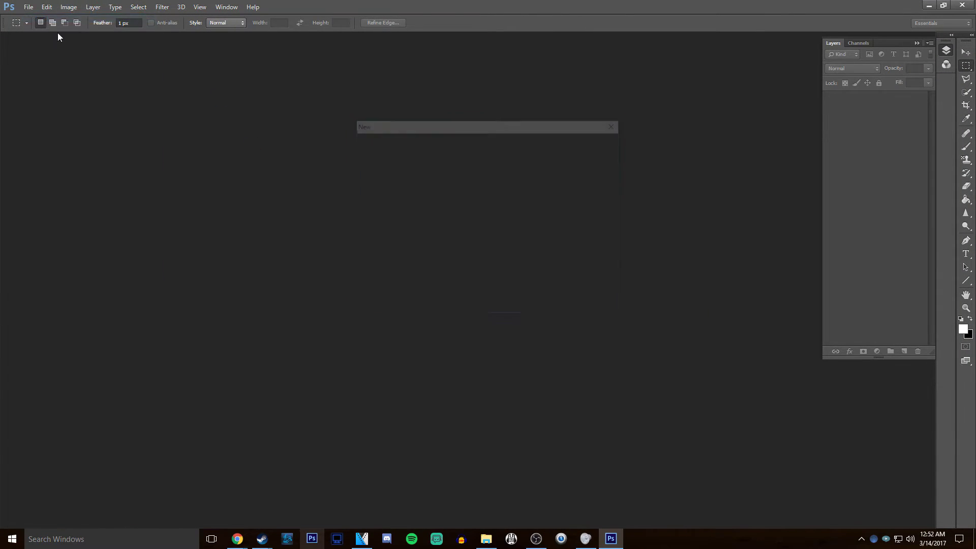
key("Return")
key("ctrl+v")
scroll(407, 153, "up", 3)
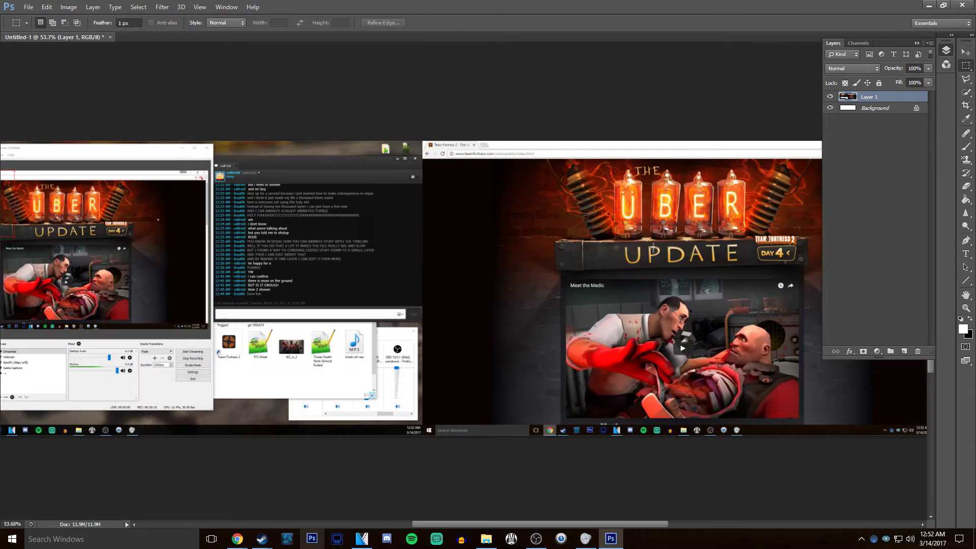
Select the monitor area showing the Uber Update browser page and crop the image to it
left_click_drag(381, 133, 910, 513)
left_click(69, 7)
left_click(74, 109)
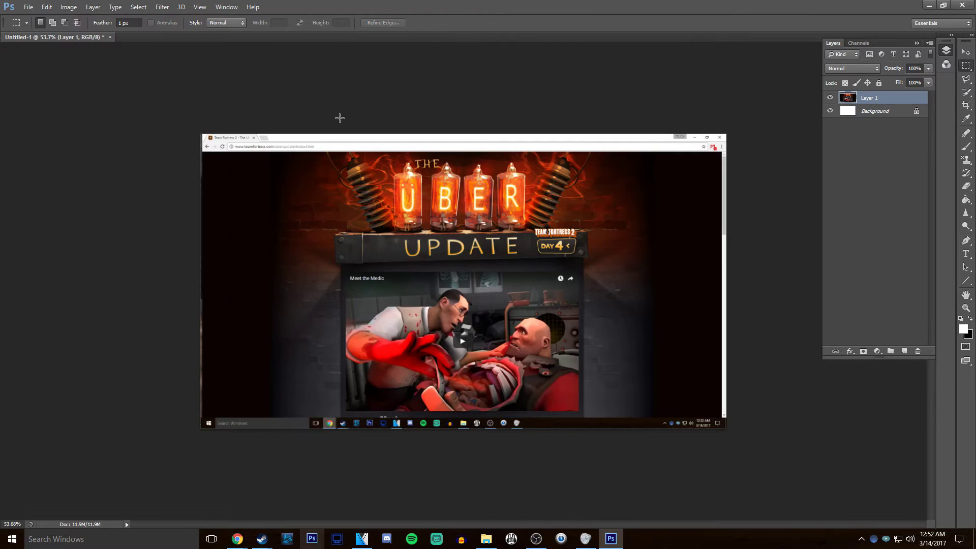
Delete the wide side areas left and right of the Uber Update page content on Layer 1 using rectangular selections
left_click_drag(146, 104, 302, 470)
key("Delete")
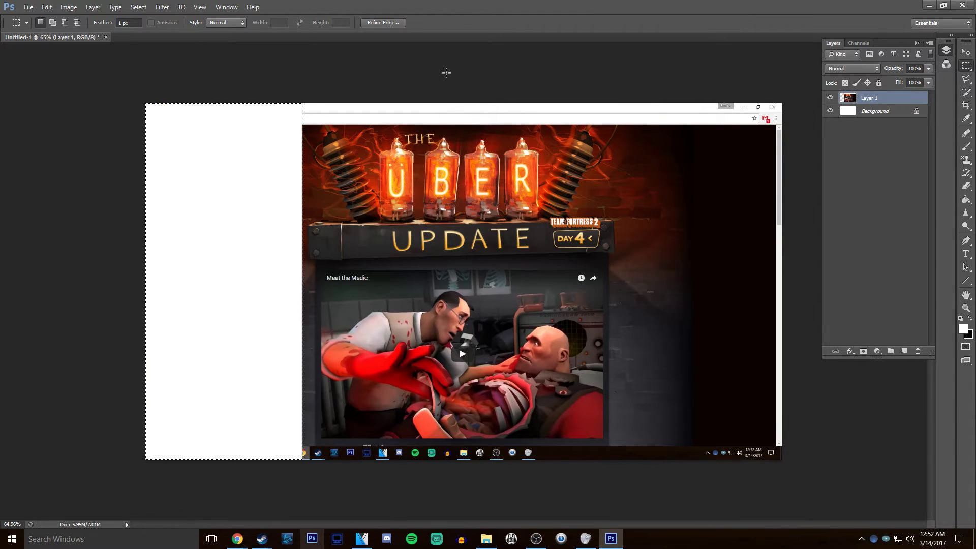
left_click_drag(810, 77, 616, 479)
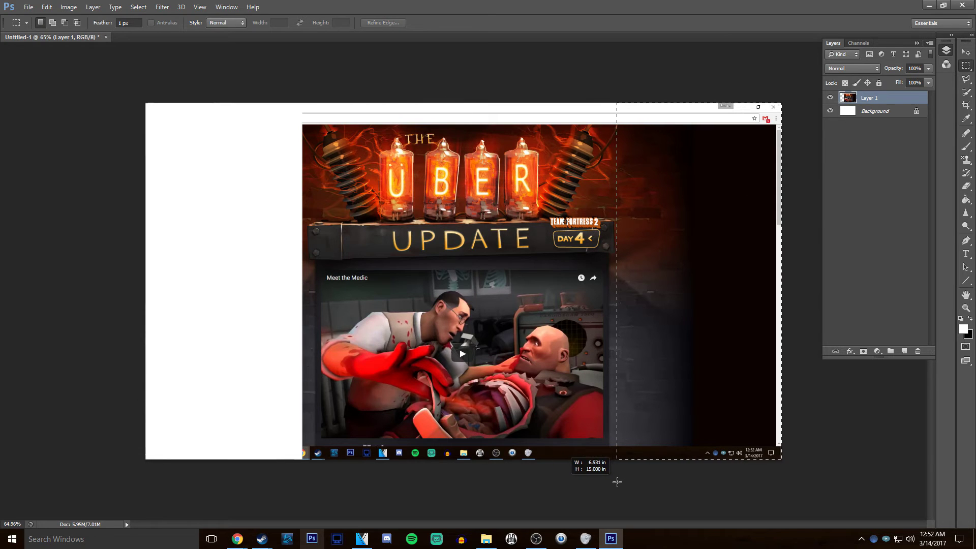
key("Delete")
key("ctrl+d")
Delete the narrow background strips on both sides of the Meet the Medic video panel, below the Update sign
scroll(712, 278, "up", 5)
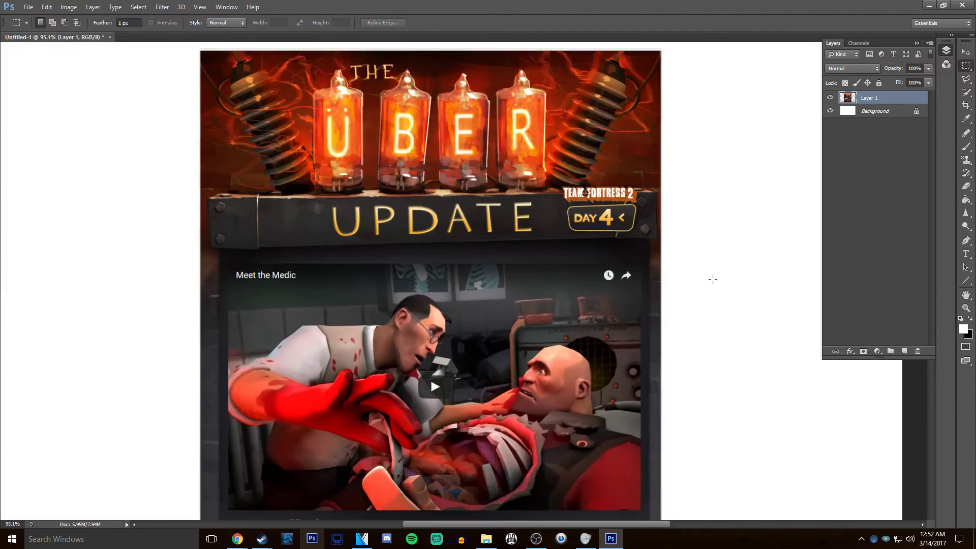
scroll(636, 231, "down", 10)
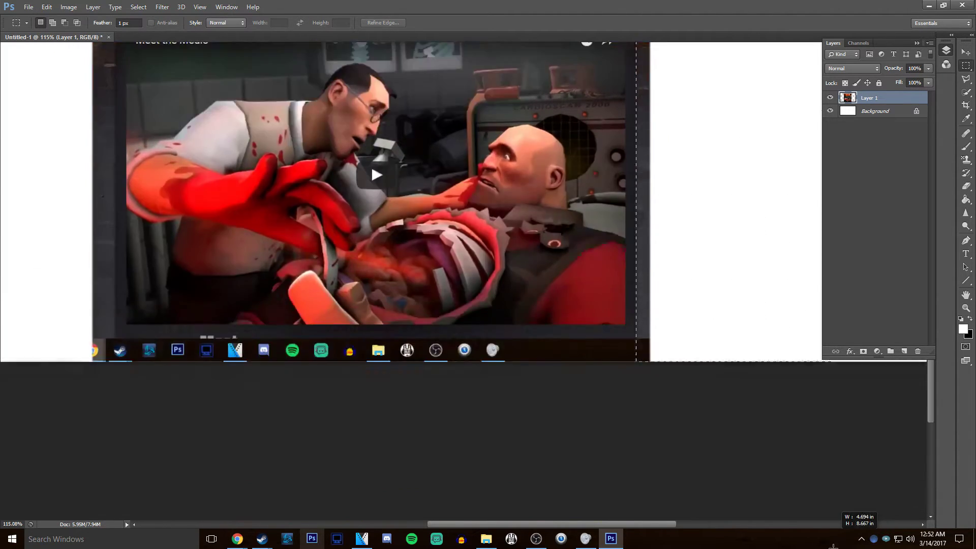
scroll(118, 160, "up", 4)
scroll(118, 160, "up", 3)
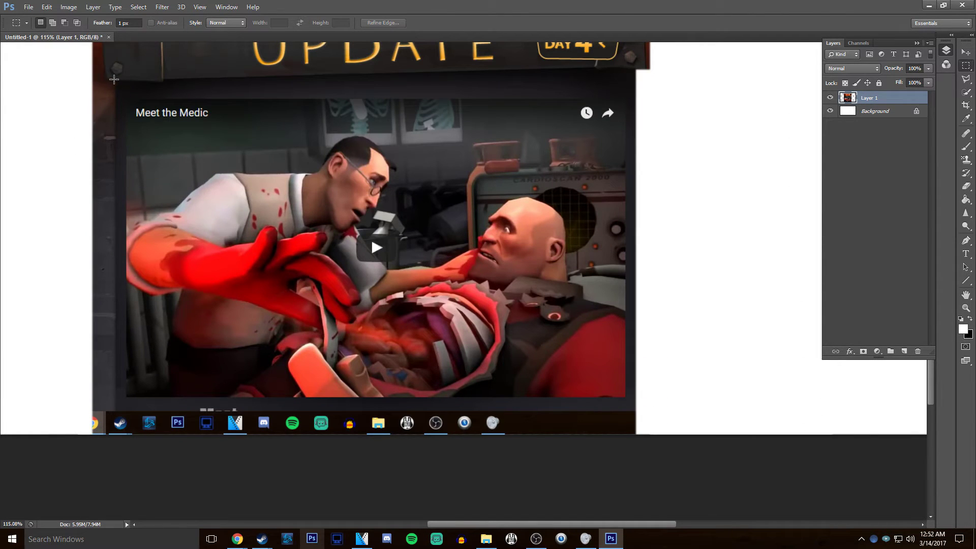
left_click_drag(115, 80, 54, 493)
key("Delete")
key("ctrl+d")
Delete the thin background strip beside the left end of the Update sign
scroll(190, 191, "up", 3)
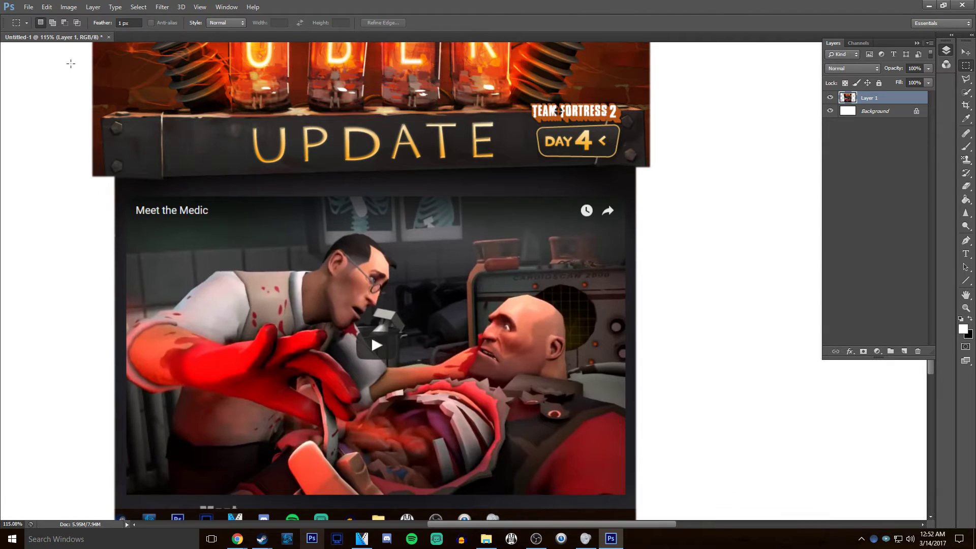
scroll(63, 153, "up", 1)
left_click_drag(64, 154, 100, 243)
key("Delete")
key("ctrl+d")
Try to outline the lower ridges of the right coil with the Lasso tool
scroll(129, 152, "up", 1)
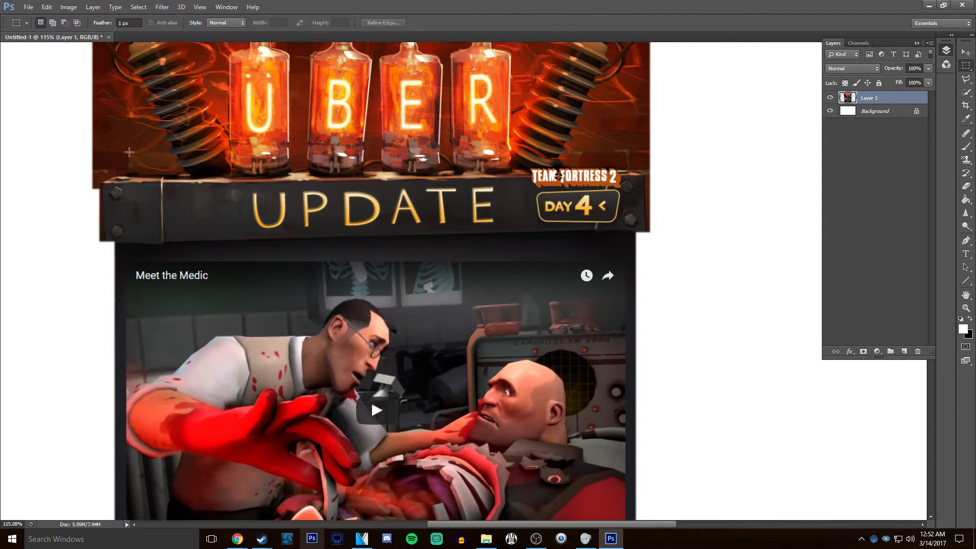
scroll(129, 152, "up", 2)
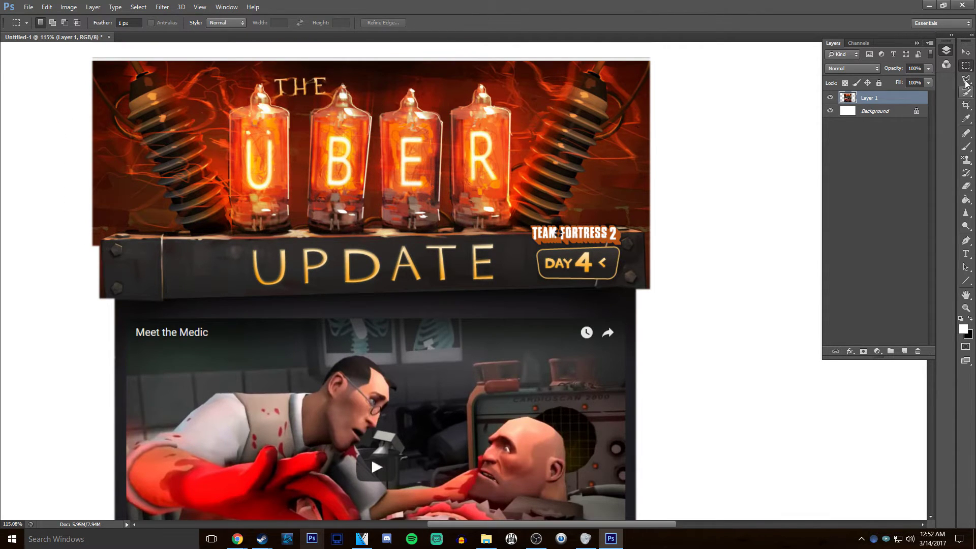
left_click(966, 79)
scroll(653, 174, "up", 10)
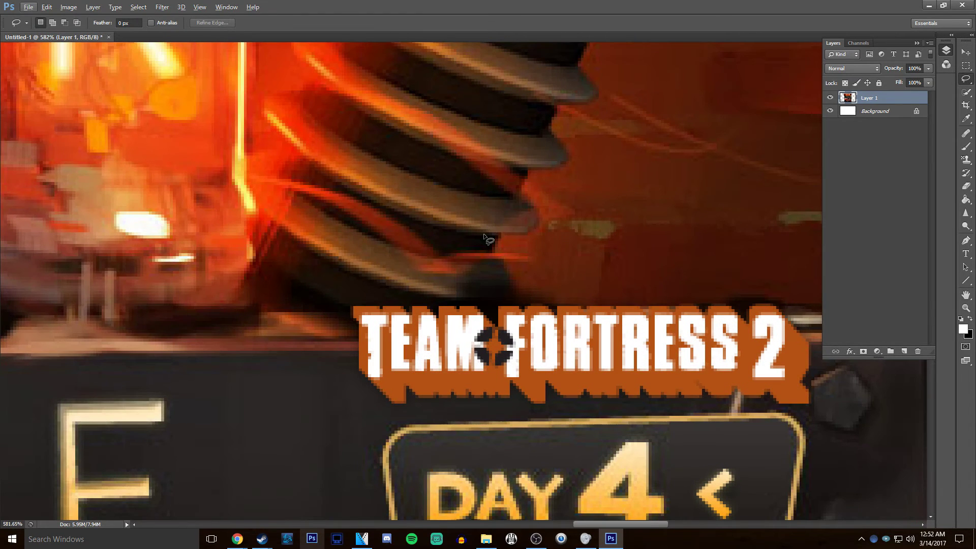
left_click_drag(539, 215, 409, 198)
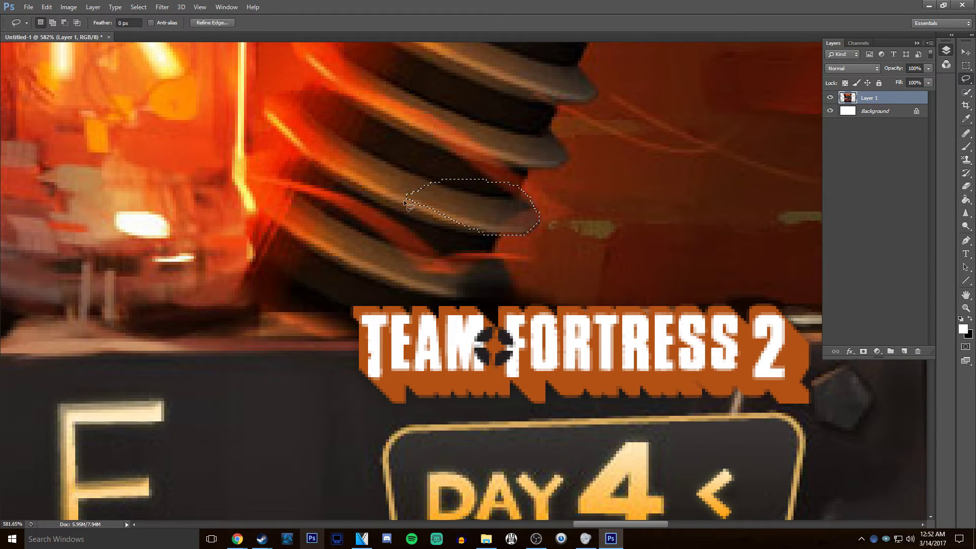
scroll(557, 171, "up", 1)
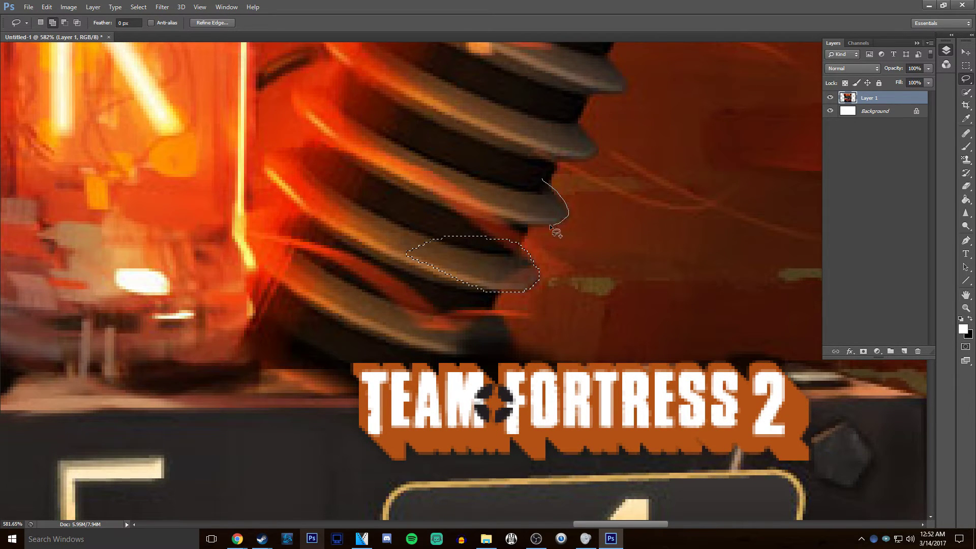
left_click_drag(532, 225, 245, 180)
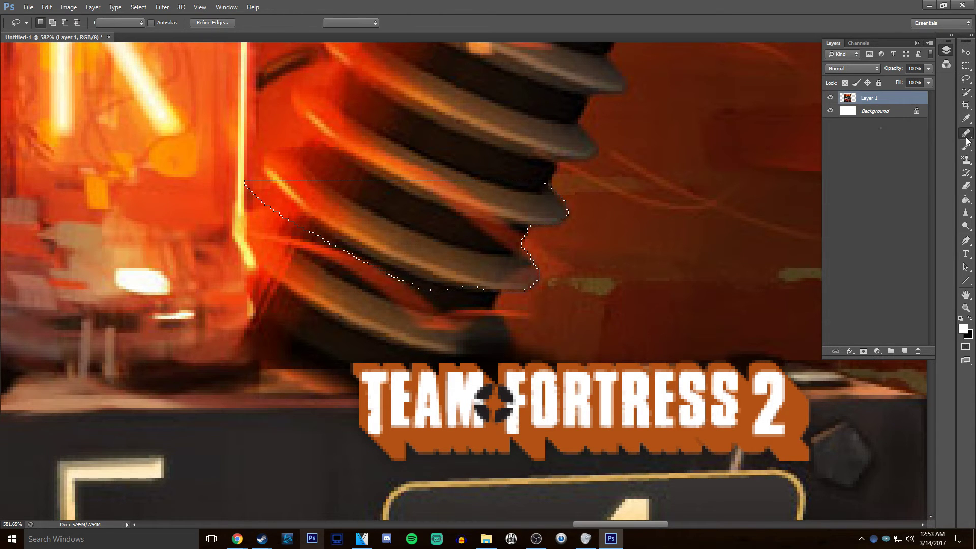
left_click_drag(966, 133, 900, 133)
Select the red background along the outer edge of the right coil with the Magic Wand at tolerance 20
left_click_drag(966, 92, 915, 102)
left_click(599, 213)
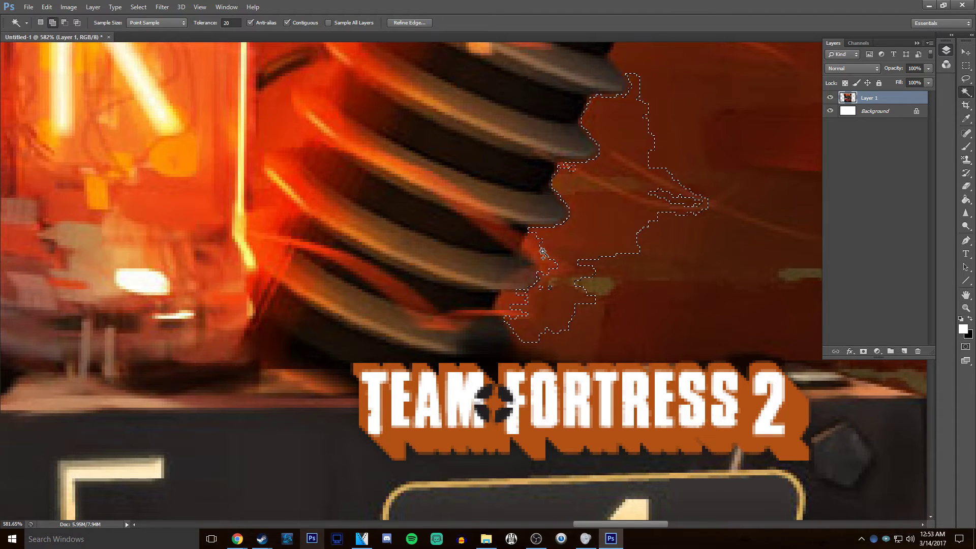
left_click(547, 280, "shift")
scroll(571, 261, "up", 2)
scroll(571, 261, "up", 2)
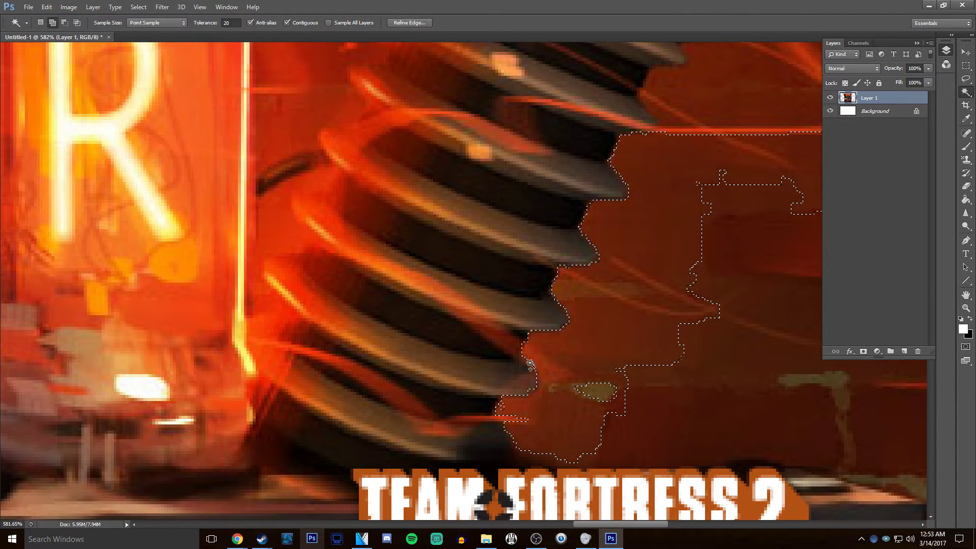
scroll(632, 338, "up", 2)
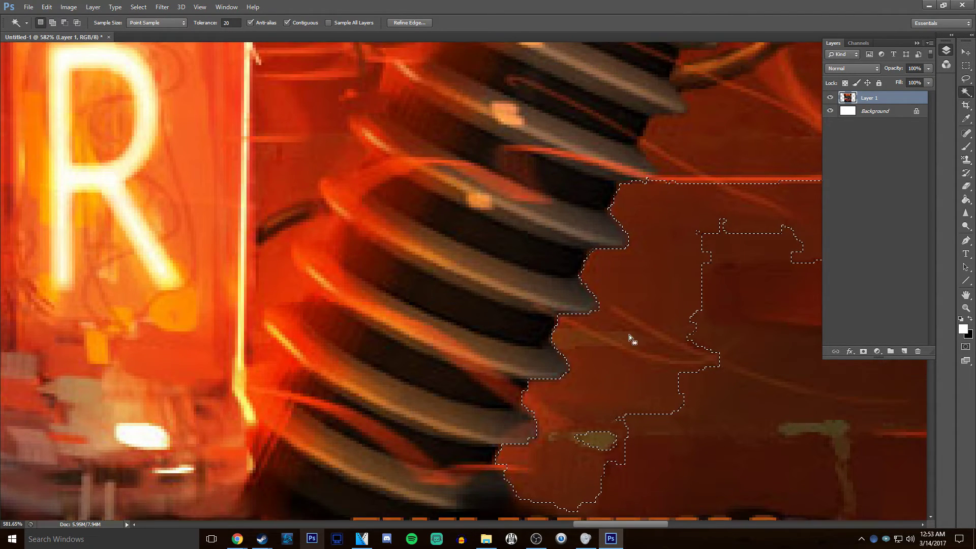
left_click(670, 167)
scroll(680, 205, "down", 3)
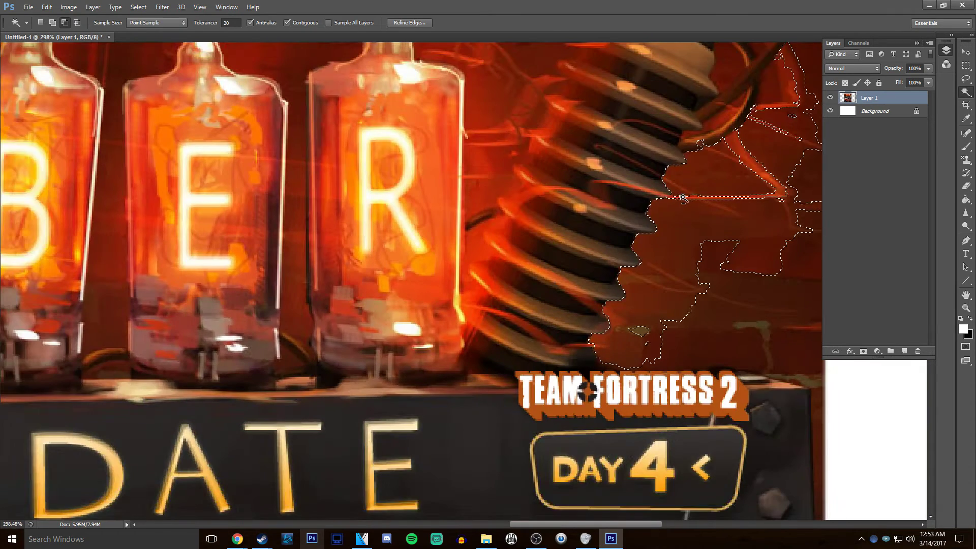
scroll(744, 233, "up", 2)
left_click(744, 233, "shift")
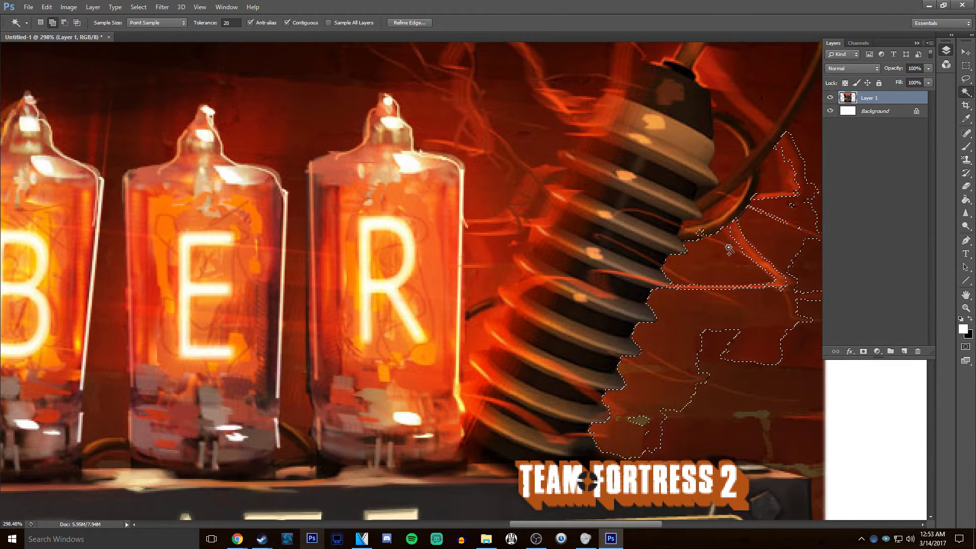
Extend the selection with the Lasso over the remaining background outside the right coil, then delete it and deselect
left_click(965, 79)
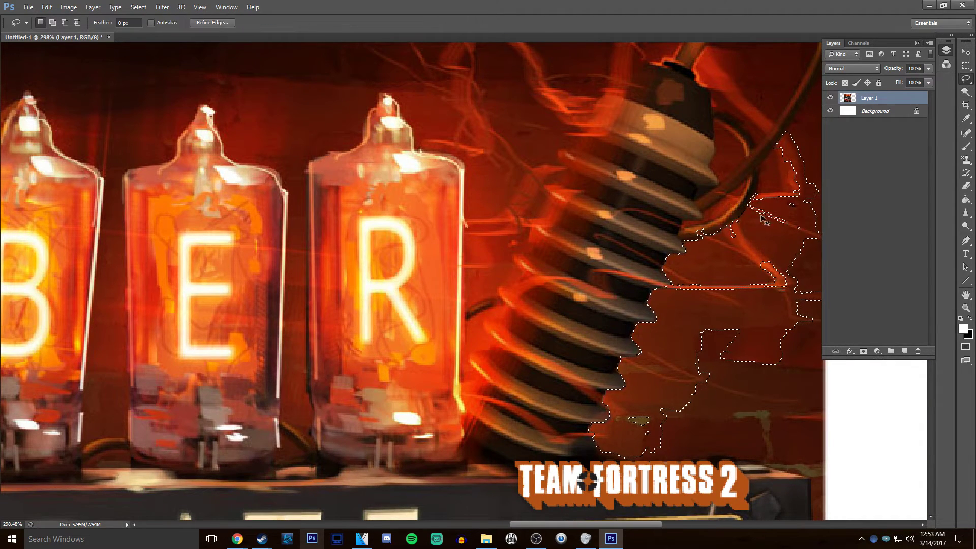
scroll(770, 114, "right", 1)
mouse_move(713, 201)
left_mouse_down()
mouse_move(780, 165)
mouse_move(766, 127)
mouse_move(731, 189)
left_mouse_up()
key("ctrl+z")
left_click_drag(624, 319, 807, 189)
key("ctrl+z")
mouse_move(757, 122)
left_mouse_down()
mouse_move(640, 305)
mouse_move(872, 172)
mouse_move(836, 135)
left_mouse_up()
scroll(681, 290, "down", 6)
scroll(683, 293, "up", 8)
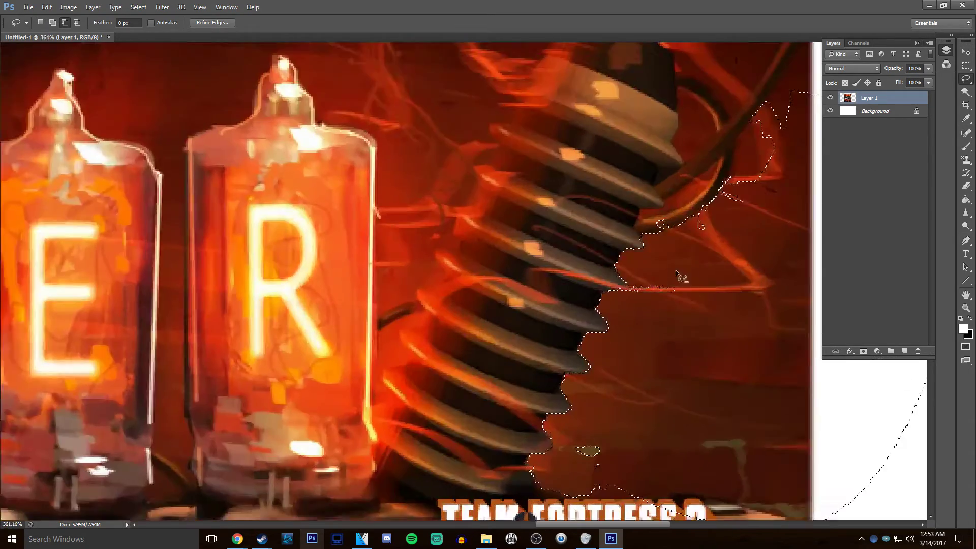
mouse_move(639, 268)
left_mouse_down()
mouse_move(676, 323)
mouse_move(750, 211)
left_mouse_up()
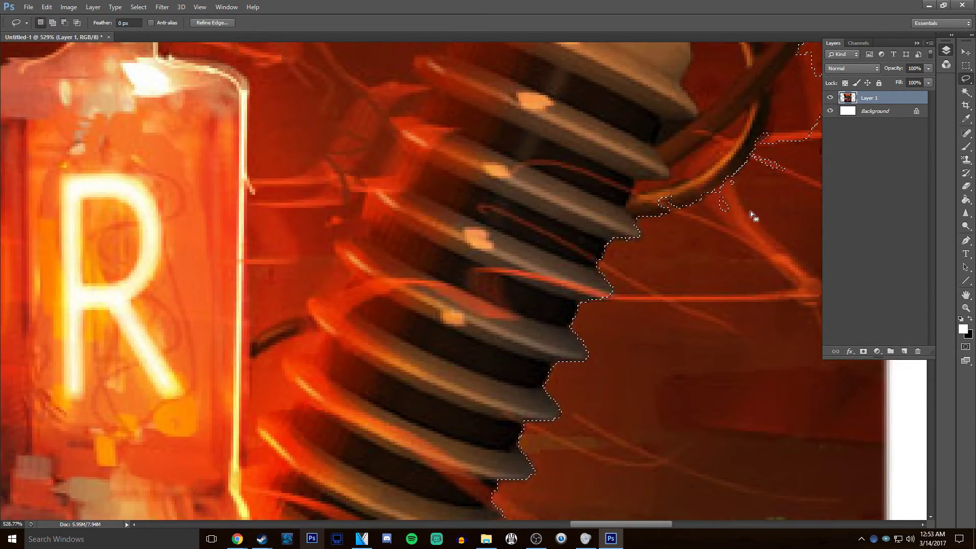
scroll(747, 150, "down", 10)
key("Delete")
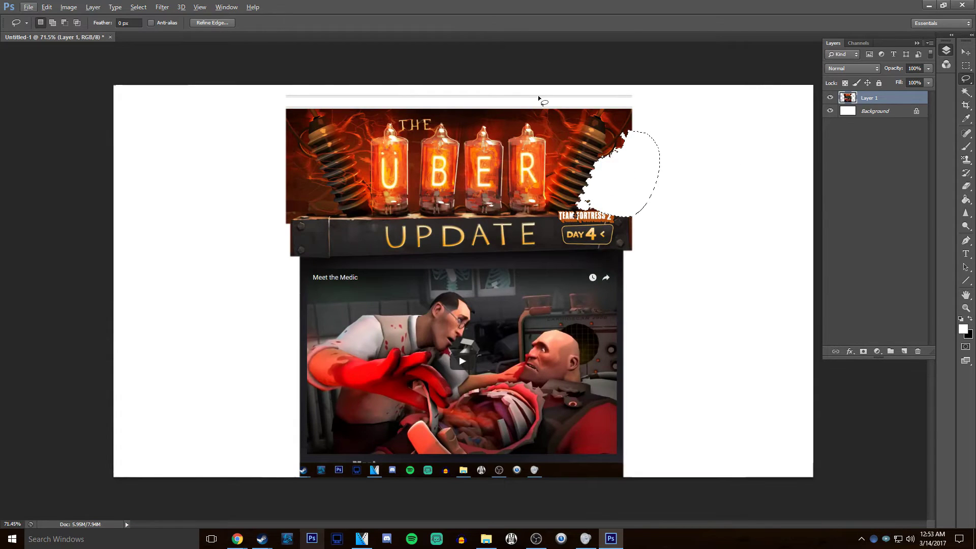
key("ctrl+d")
Lasso and delete the background outside the left coil and along the top of the Uber header
scroll(295, 68, "up", 6)
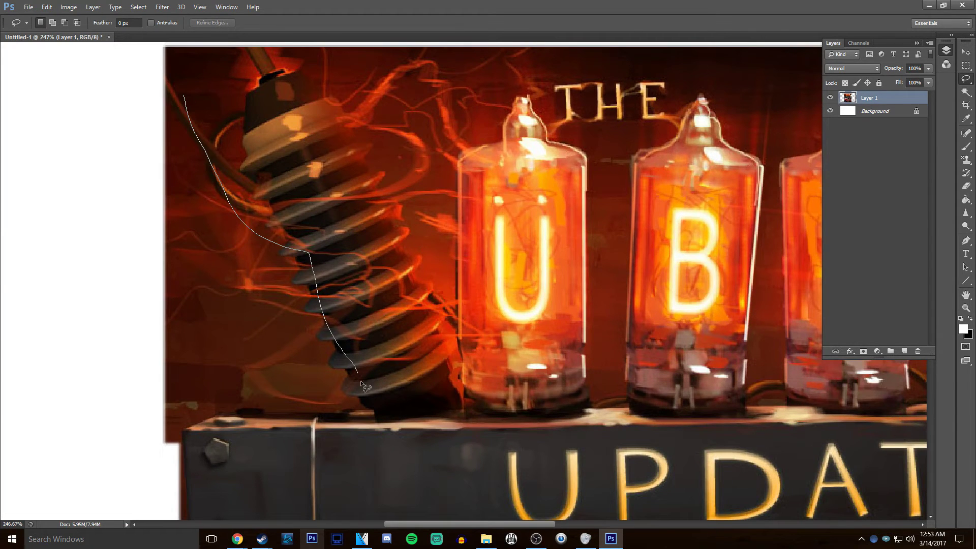
mouse_move(147, 540)
left_mouse_down()
mouse_move(361, 3)
mouse_move(483, 102)
left_mouse_up()
left_click_drag(287, 95, 261, 250)
key("Delete")
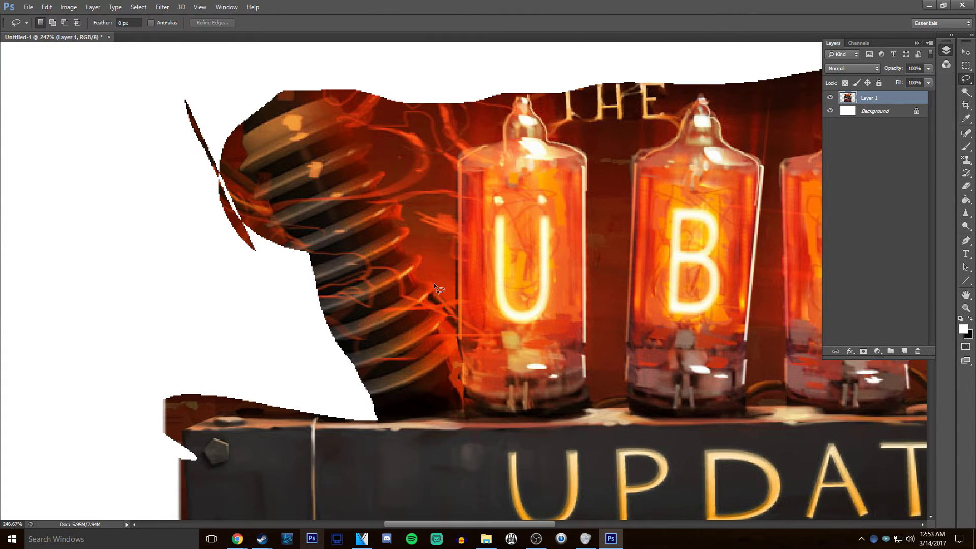
Lasso and delete the background gaps between the left coil and the U, B and first E tubes
left_click_drag(443, 63, 355, 44)
key("Delete")
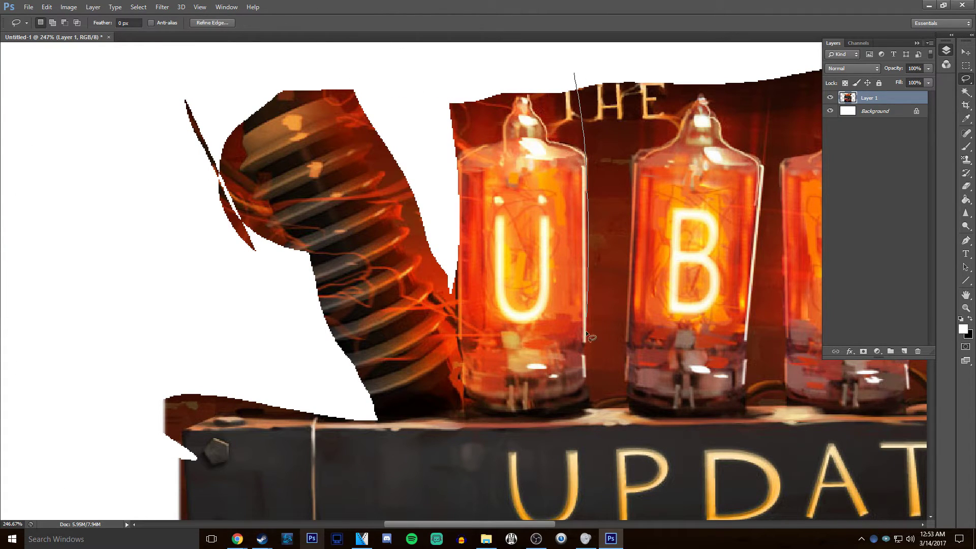
left_click_drag(585, 330, 638, 72)
key("Delete")
left_click_drag(762, 34, 762, 35)
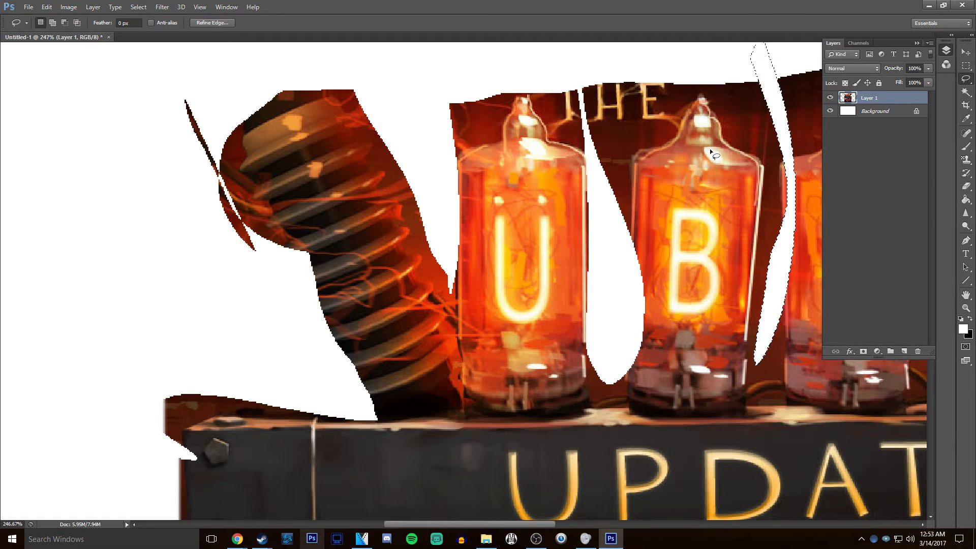
Lasso and delete the background between the R tube and the right coil and between the E and R tubes
scroll(710, 148, "down", 6)
scroll(711, 193, "up", 3)
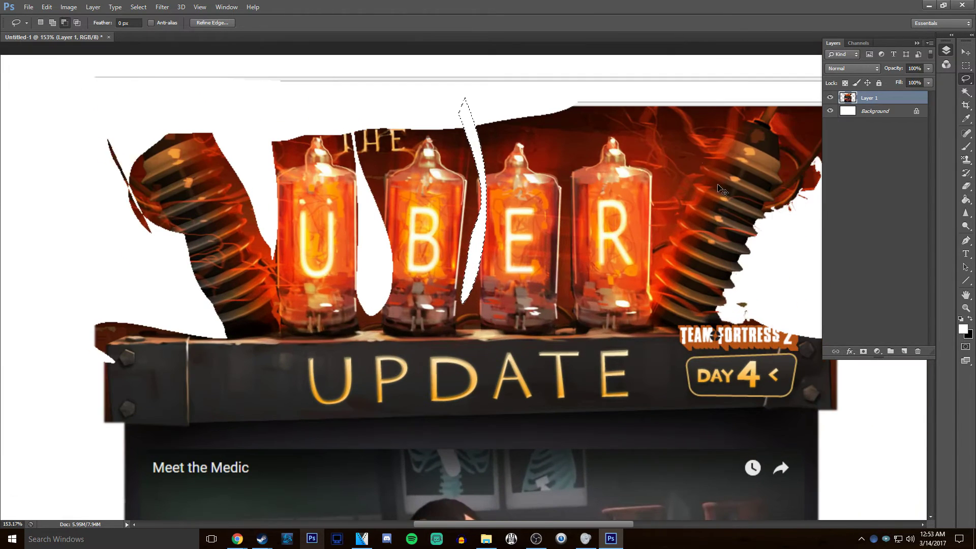
left_click_drag(728, 72, 620, 60)
key("Delete")
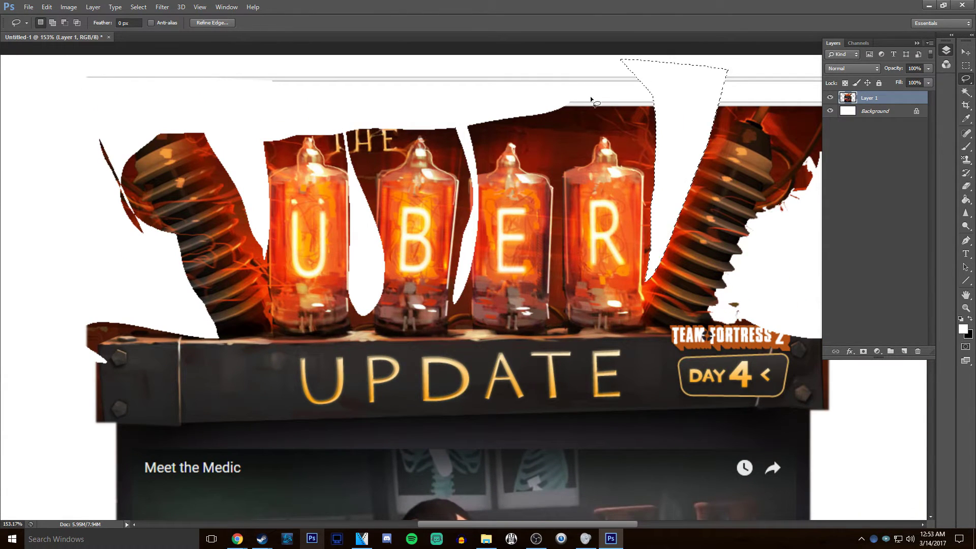
left_click_drag(471, 132, 471, 132)
Delete the leftover strip across the top of the header with a wide rectangular selection
scroll(471, 132, "down", 4)
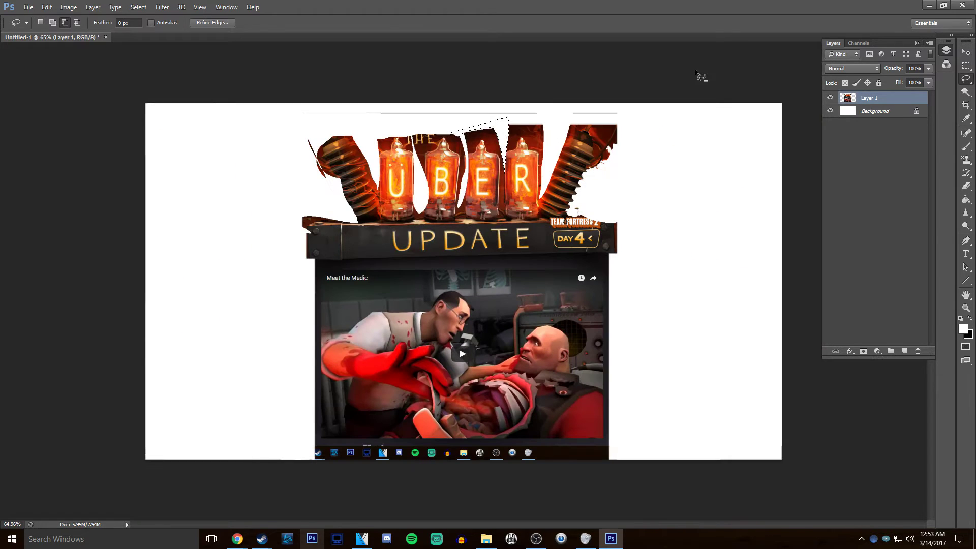
left_click(965, 65)
left_click_drag(698, 76, 40, 136)
key("Delete")
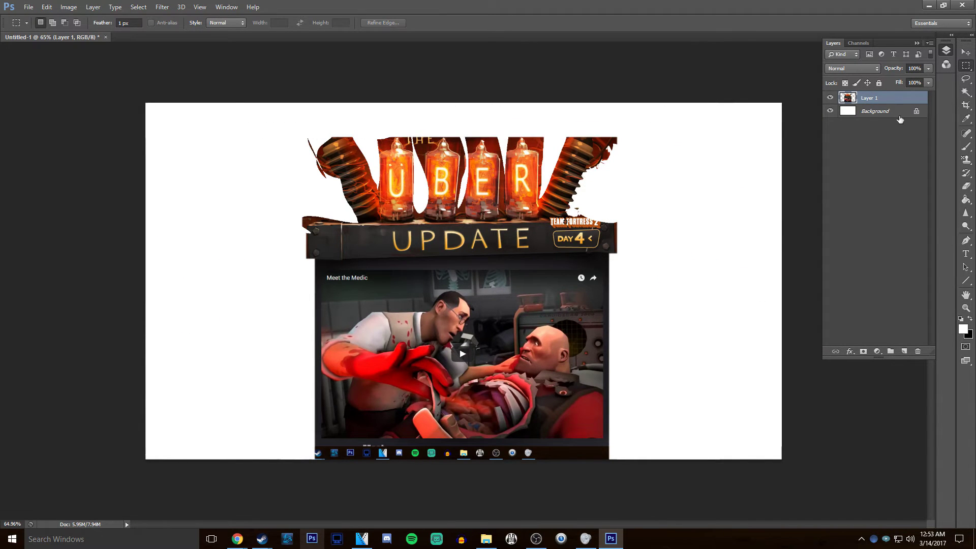
Add a low-opacity drop shadow to Layer 1 and hide the white Background layer
double_click(892, 96)
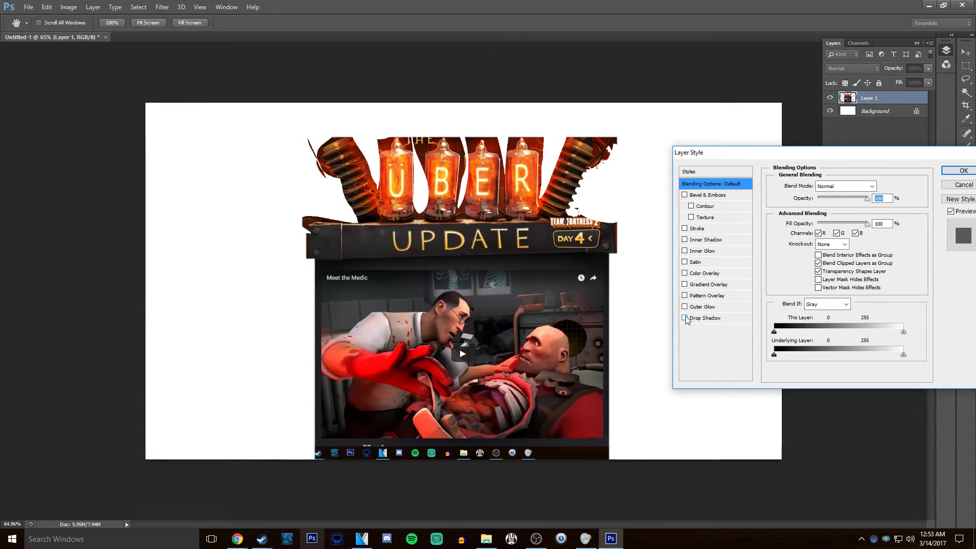
left_click(685, 318)
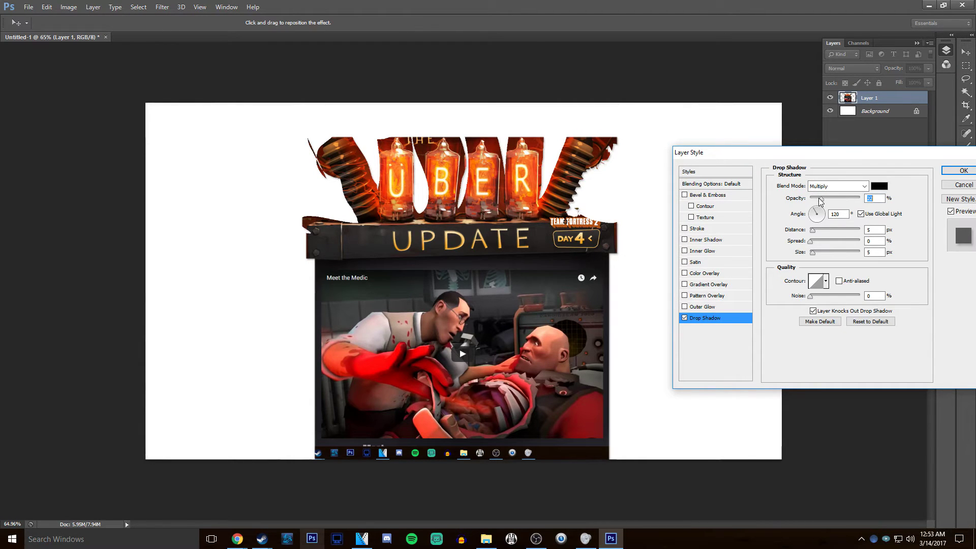
left_click(958, 171)
left_click(830, 130)
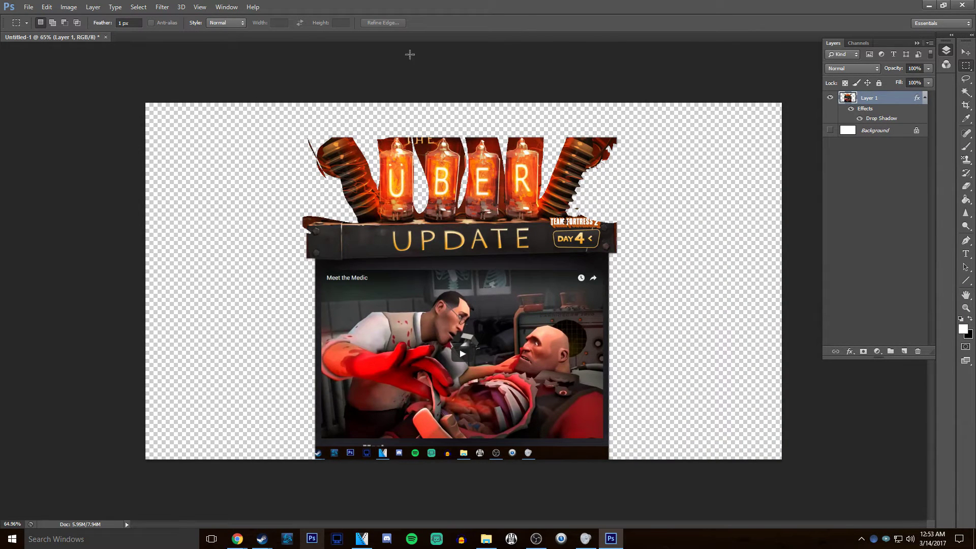
Quit Photoshop and switch to the BIG REVISIONS SAFETY BACKUP2 project in VEGAS Pro
key("ctrl+q")
left_click(500, 208)
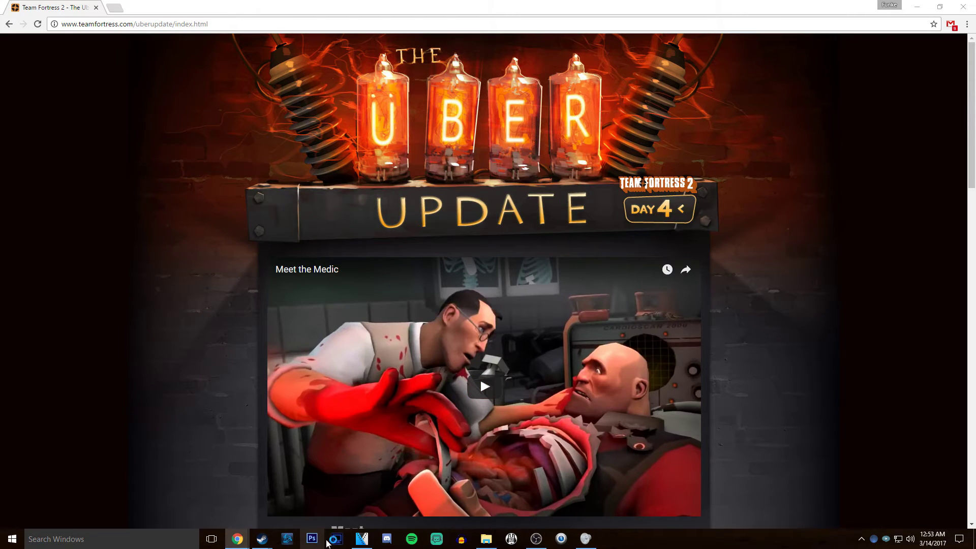
left_click(361, 539)
Examine the layered Uber Update page animation at several points along the clip on track 8
left_click(502, 390)
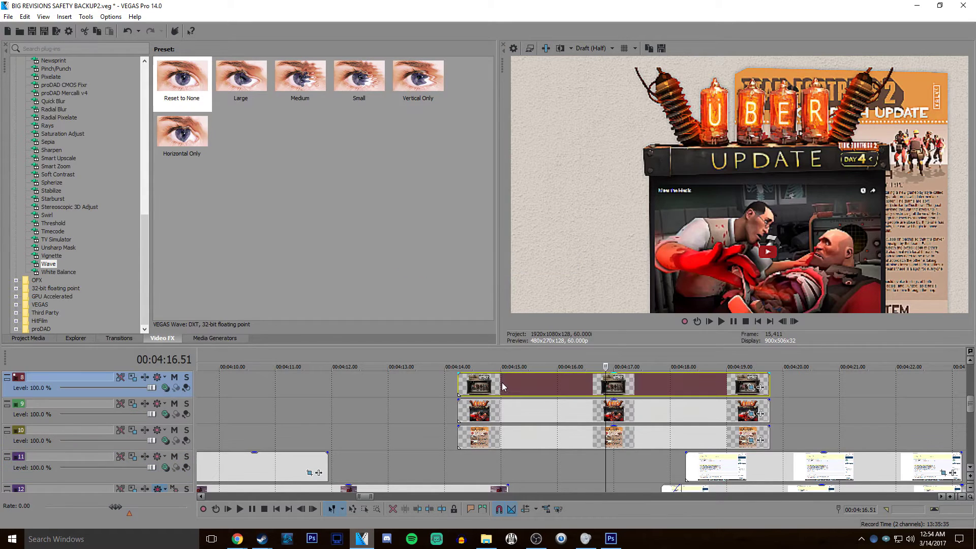
left_click(470, 389)
left_click(508, 391)
left_click(544, 387)
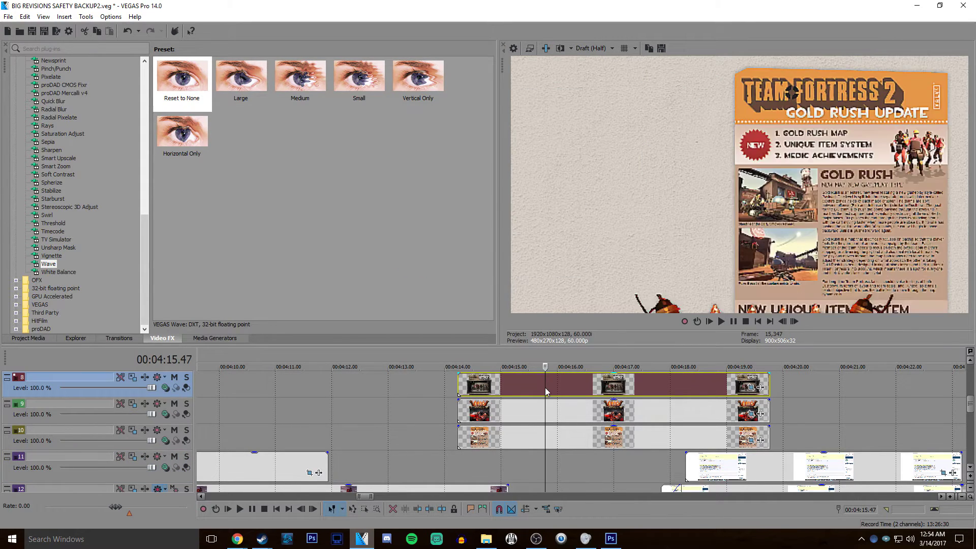
Examine the end of the layered update page animation and play on into the highlighted Reddit AMA clip
left_click(575, 385)
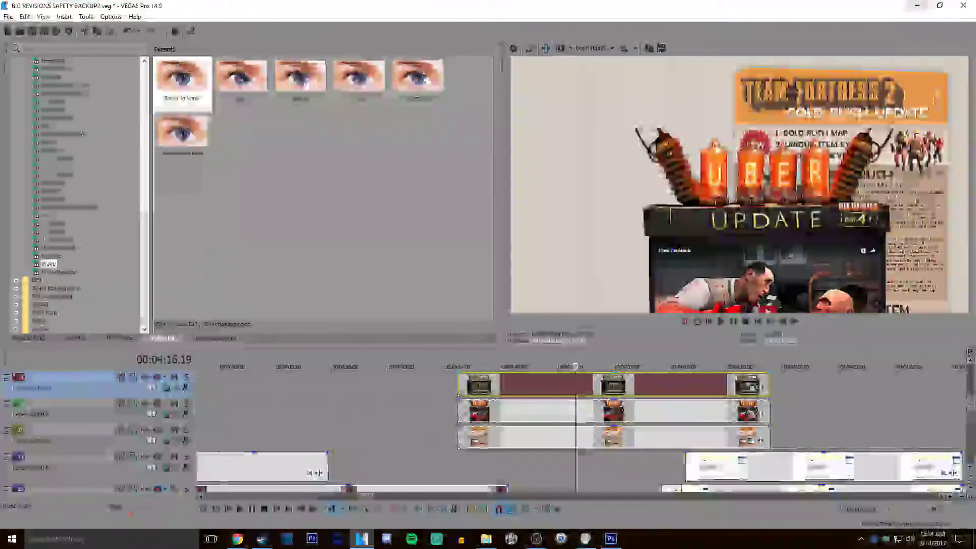
left_click(628, 385)
key("space")
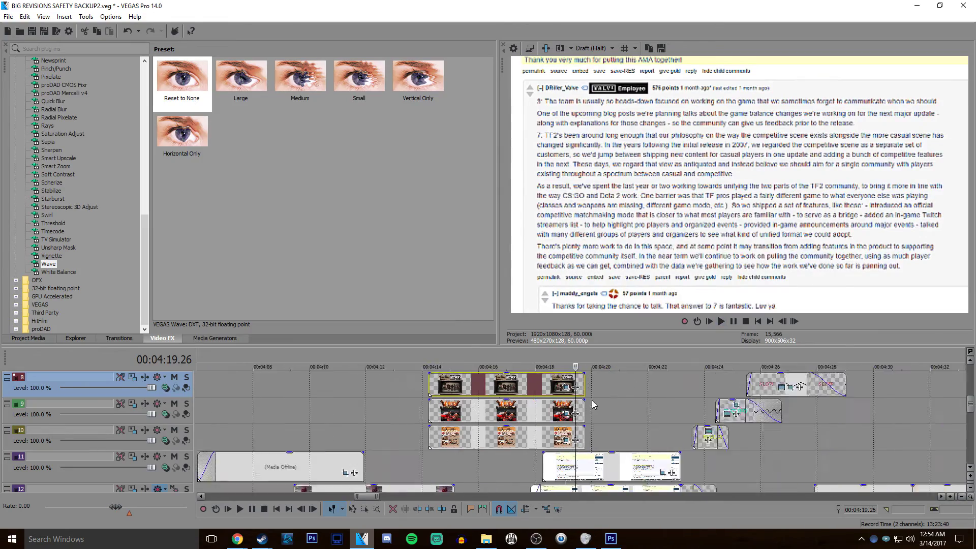
left_click(613, 384)
scroll(594, 402, "down", 2)
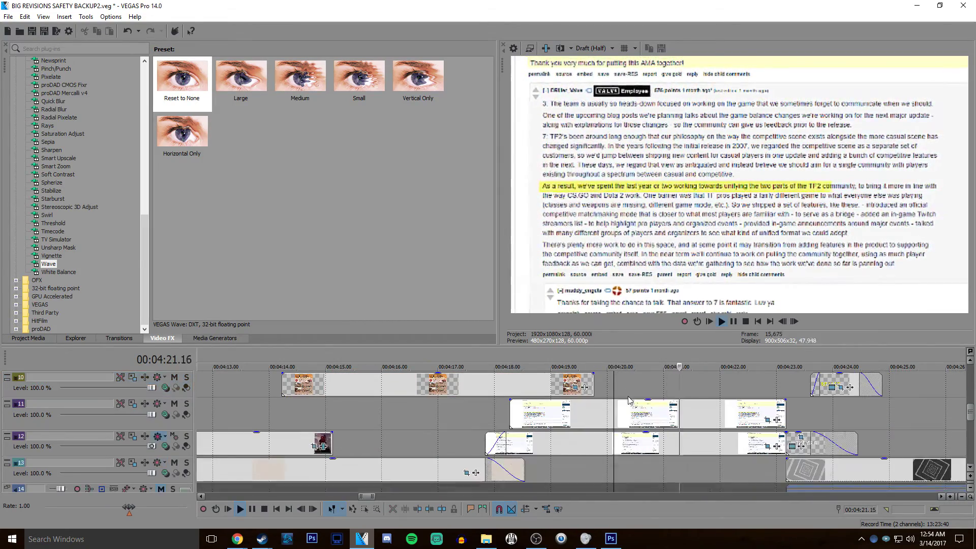
key("Return")
scroll(579, 412, "up", 2)
Stretch the Pan/Crop mask of the driller_highlight clip on track 11 across the highlighted sentence at its 00:00:00.52 keyframe
left_click(548, 405)
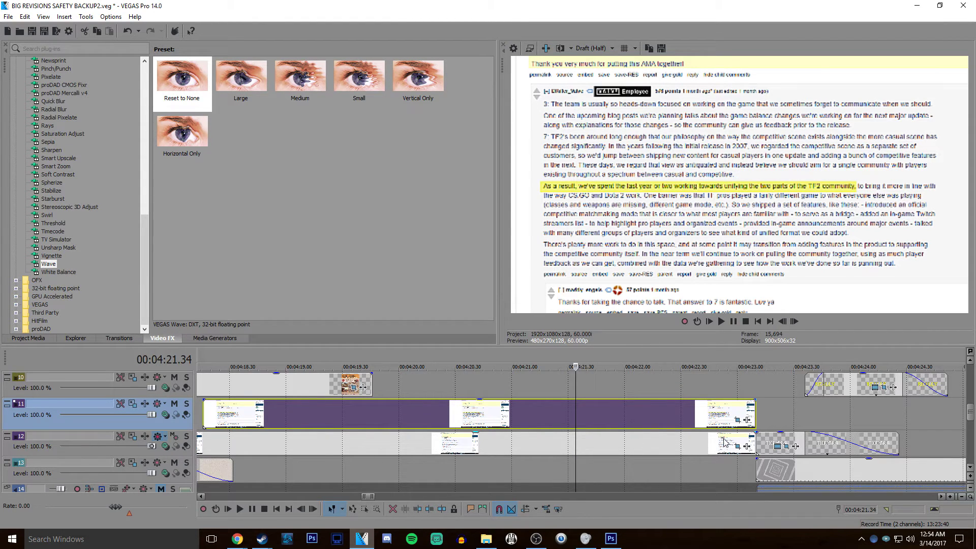
left_click(737, 427)
left_click(746, 420)
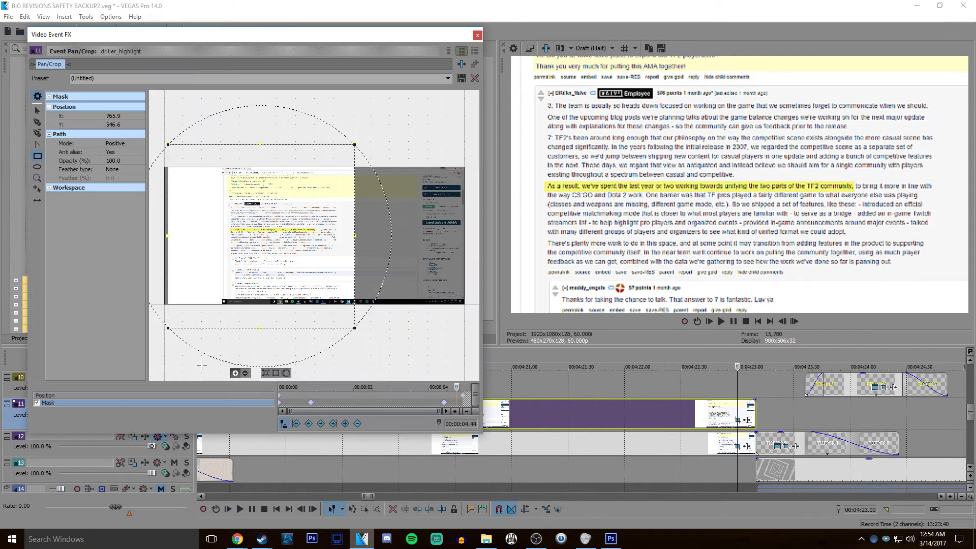
left_click(311, 402)
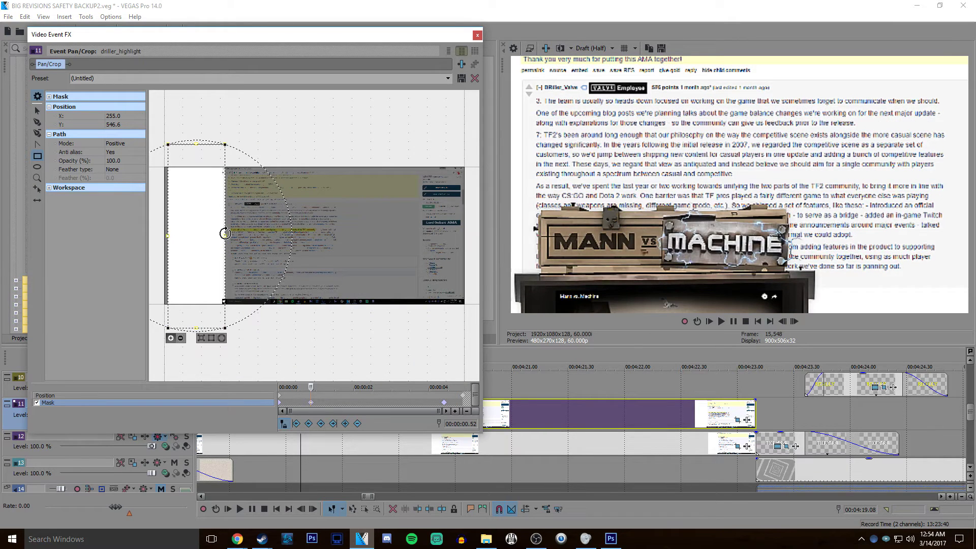
left_click_drag(225, 237, 158, 240)
left_click_drag(369, 250, 360, 250)
left_click(477, 36)
Examine the THEY'RE title animation over the rotating squares background frame by frame and in playback
scroll(667, 413, "down", 6)
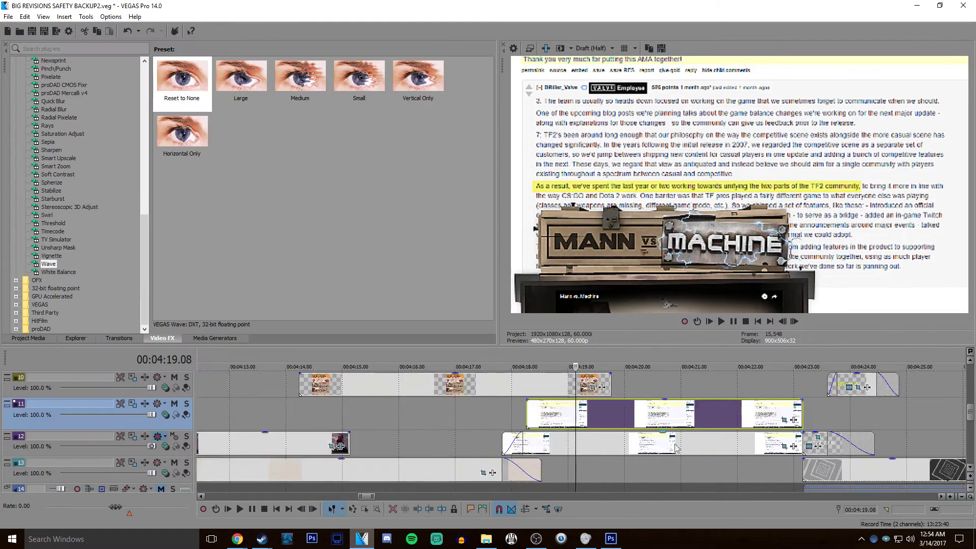
left_click(666, 413)
scroll(659, 413, "up", 5)
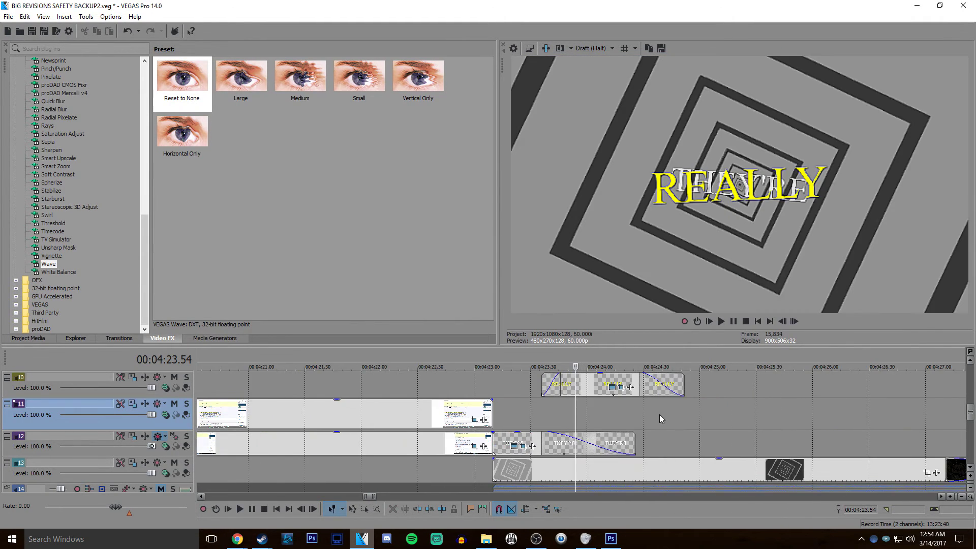
scroll(637, 428, "down", 2)
scroll(637, 429, "up", 2)
left_click(509, 385)
key("Left")
key("Left")
key("Left")
key("Left")
key("Left")
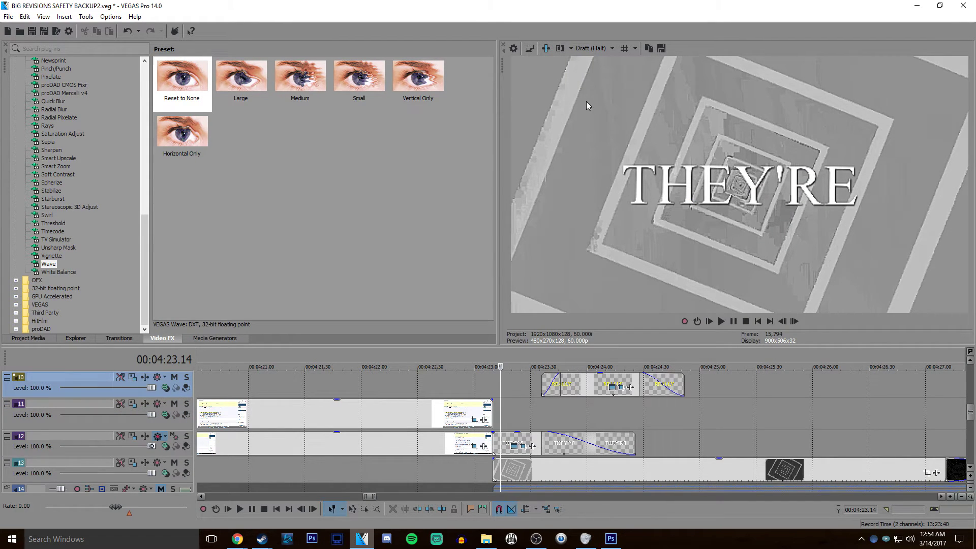
scroll(593, 408, "up", 3)
key("space")
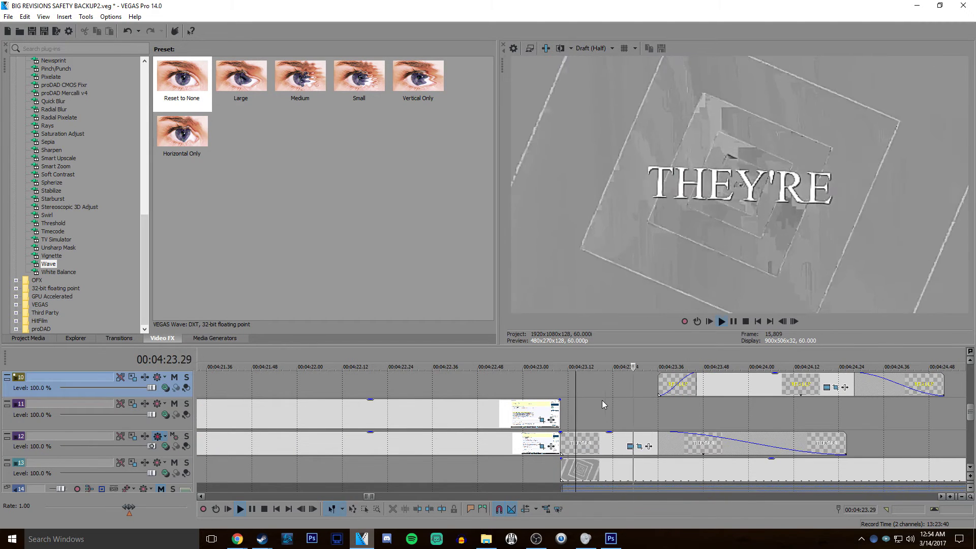
scroll(604, 397, "down", 3)
key("space")
Play back the yellow REALLY title clip on track 10 through to the word that follows it
scroll(569, 389, "up", 2)
left_click(551, 389)
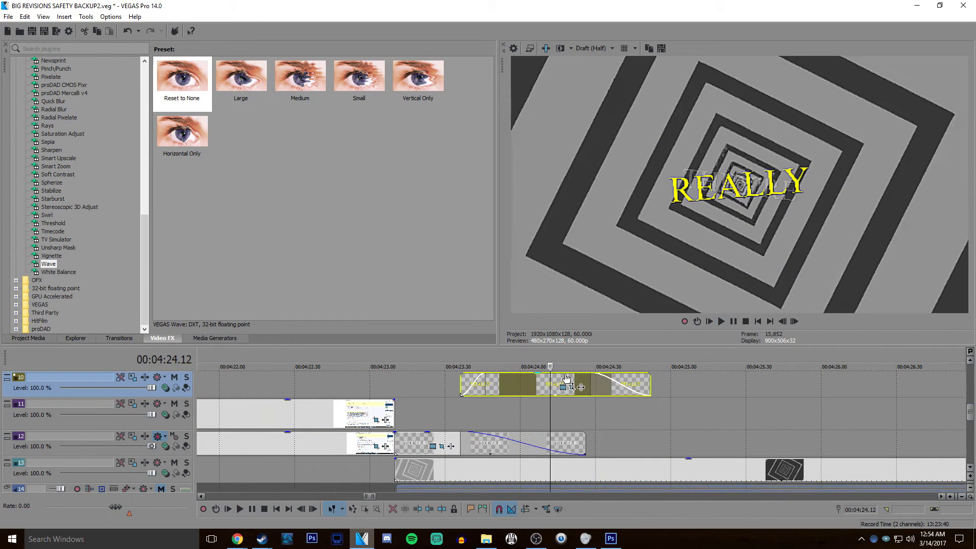
key("space")
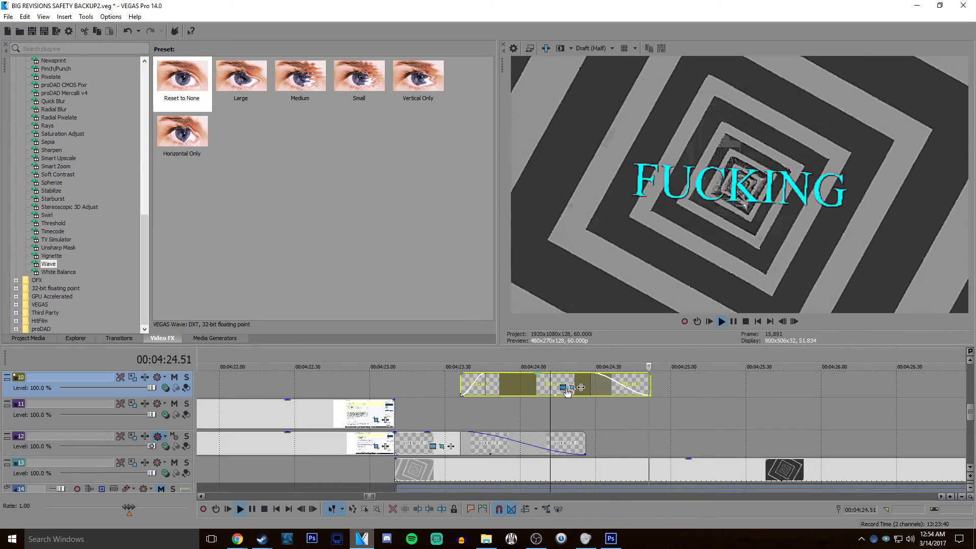
scroll(566, 390, "down", 4)
key("space")
Examine the snowy scene at several points, from the SLOW title to the list of Smissmas updates
left_click(656, 403)
scroll(655, 405, "down", 2)
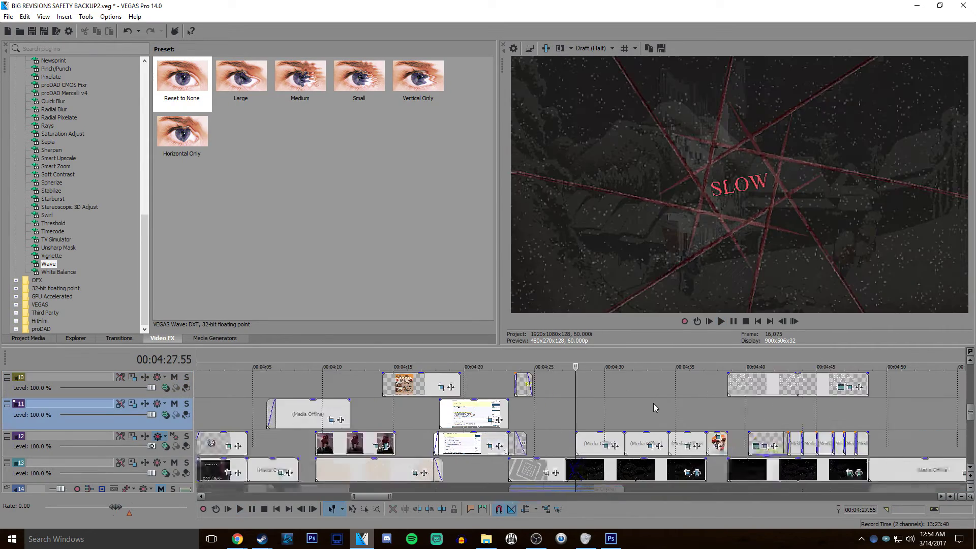
scroll(654, 407, "up", 3)
key("space")
key("space")
left_click(755, 424)
scroll(755, 423, "down", 4)
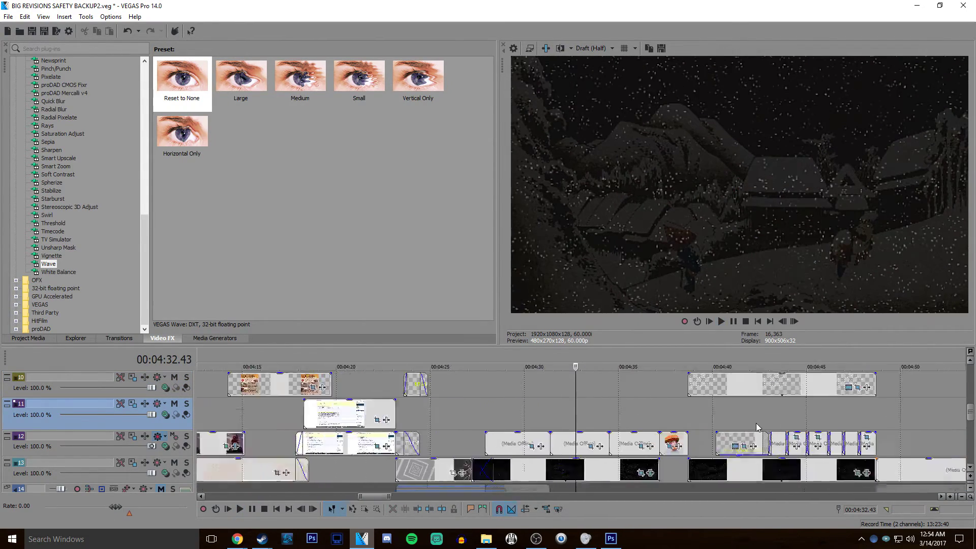
key("space")
key("space")
left_click(685, 408)
scroll(684, 409, "down", 3)
key("space")
scroll(655, 410, "up", 6)
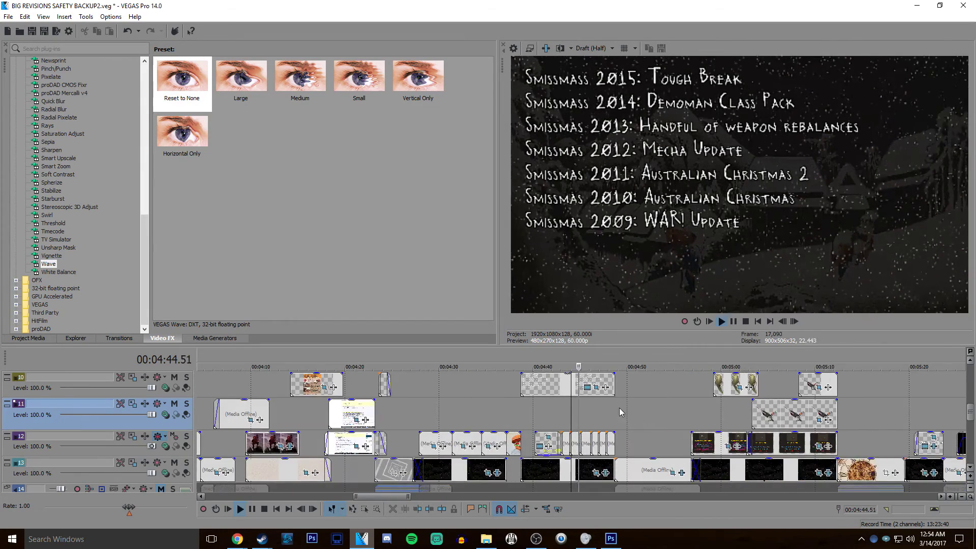
key("space")
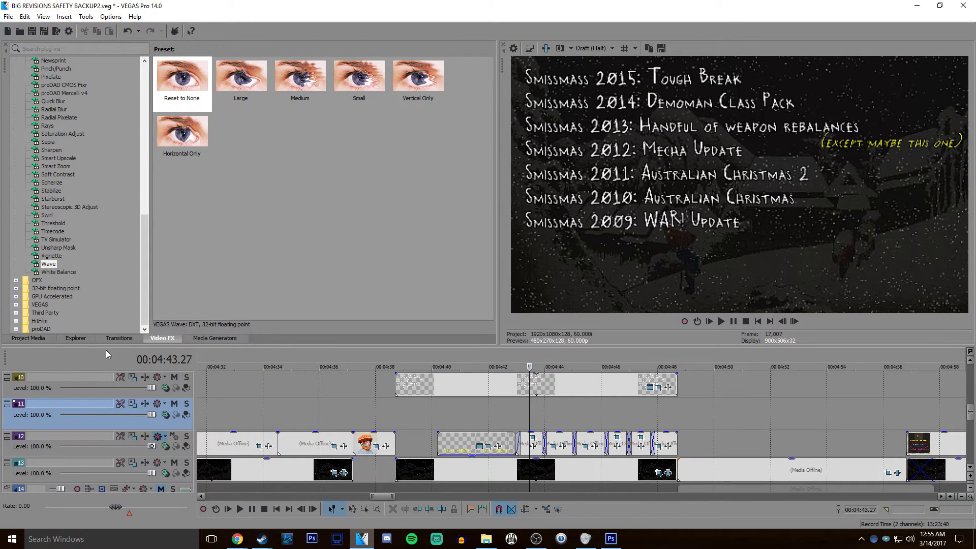
Add the tf2_vr_2 image to track 11 below the Smissmas list text, starting at about 00:04:43
left_click(76, 339)
left_click(238, 538)
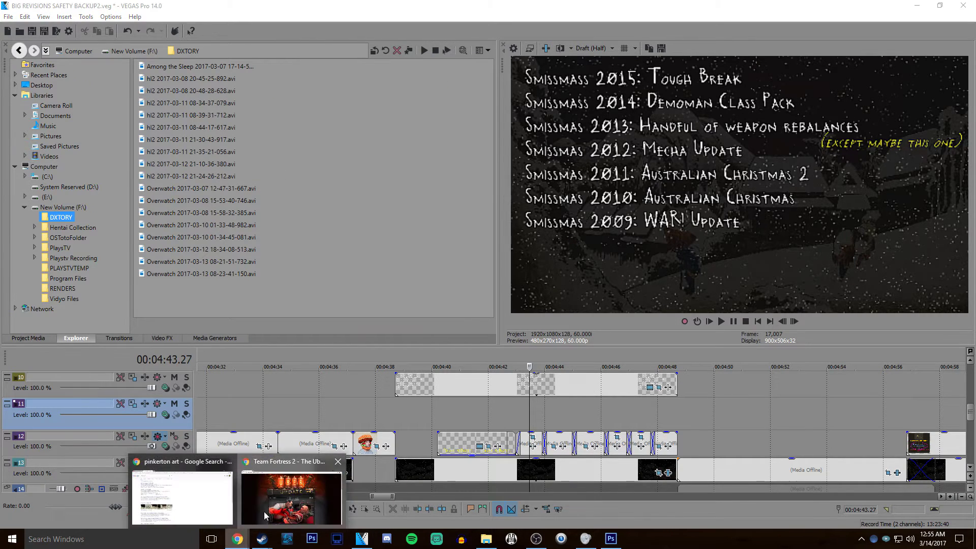
left_click(263, 493)
left_click_drag(75, 3, 0, 118)
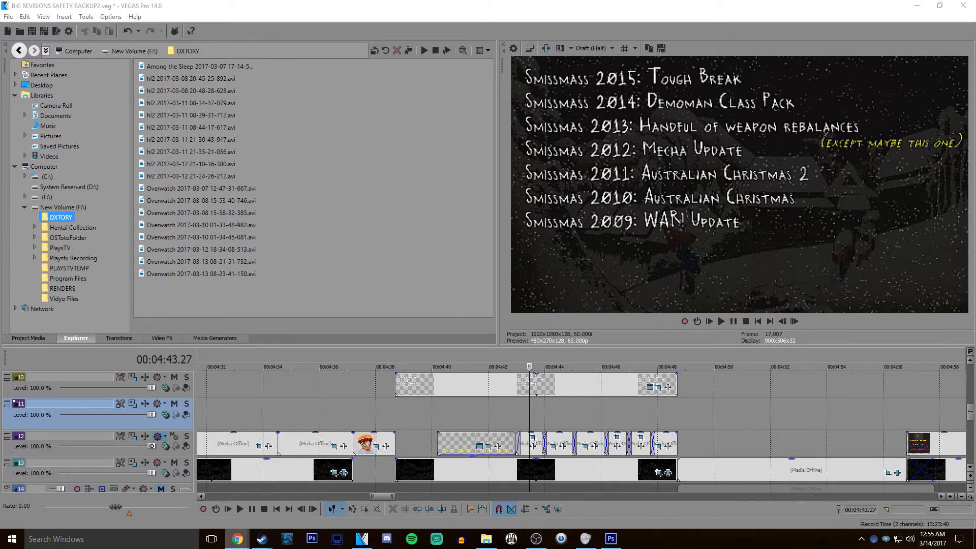
left_click_drag(0, 284, 522, 412)
Enable a mask in the tf2_vr_2 clip's Pan/Crop and draw a wide rectangular mask over the image's lower part
left_click(637, 420)
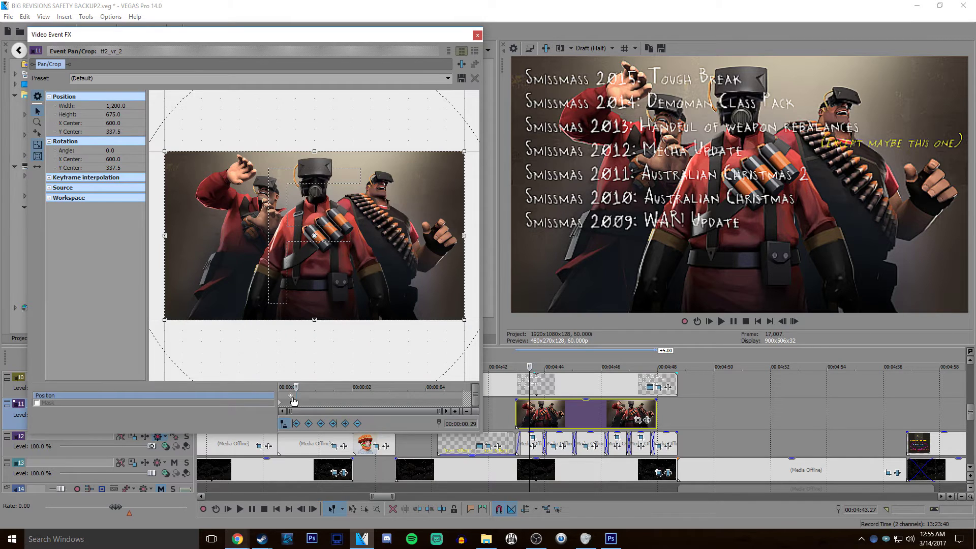
left_click(291, 401)
left_click(36, 402)
left_click_drag(153, 342, 493, 270)
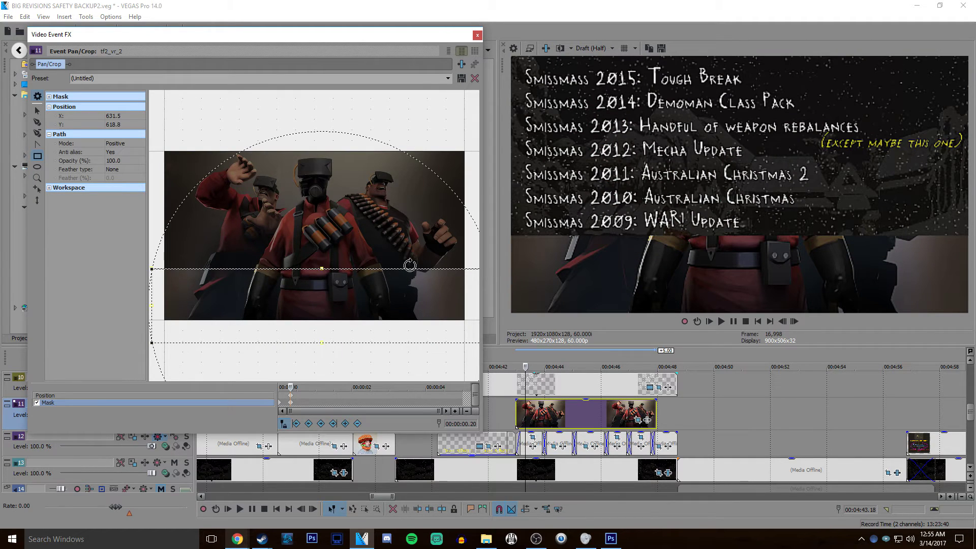
Set the mask's feather type to Both and its feather to 20%
left_click(122, 169)
left_click(112, 190)
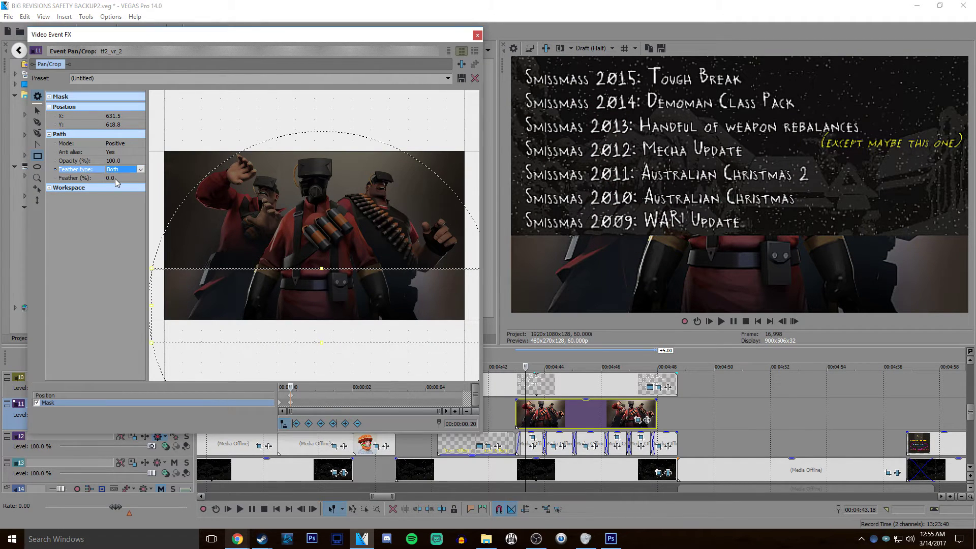
left_click(112, 179)
key("Return")
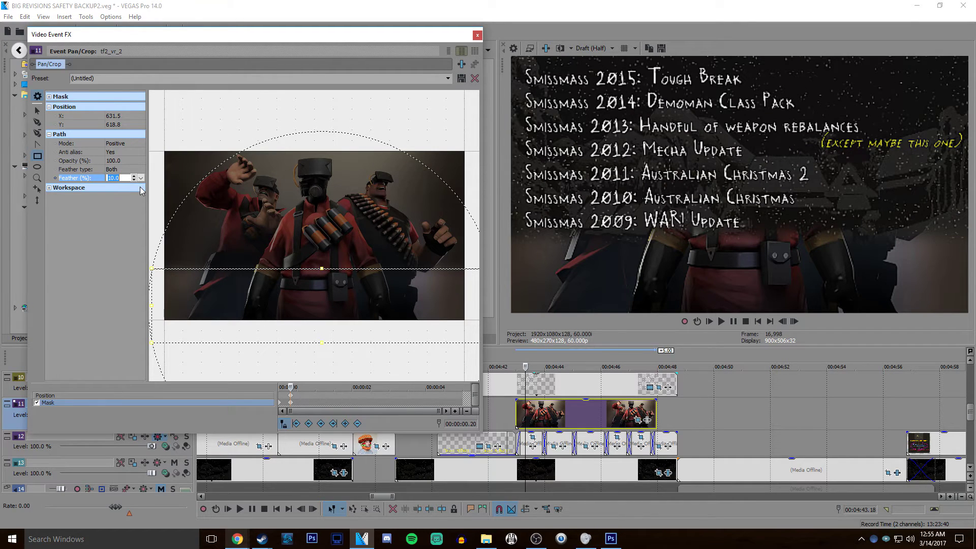
type("20")
key("Return")
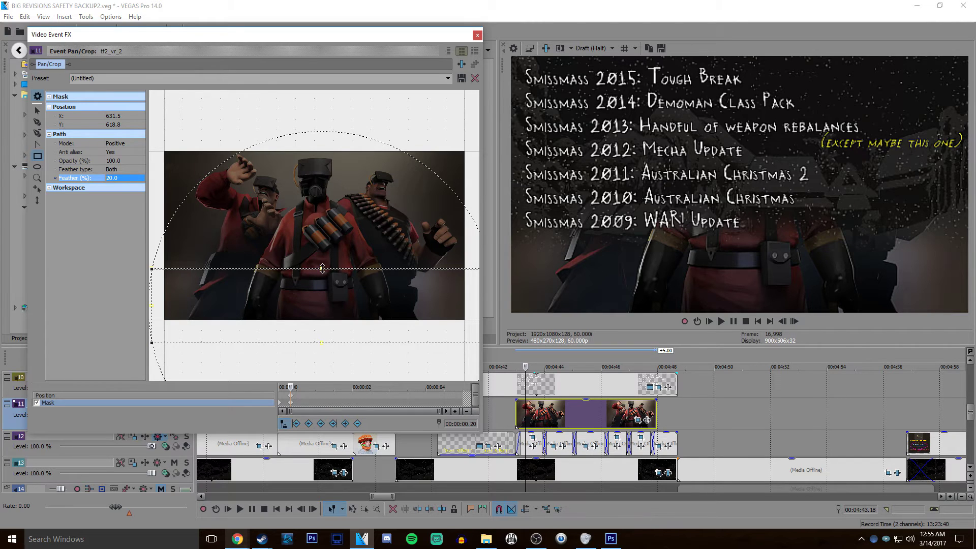
Lower the mask's upper edge slightly, move its keyframe to the clip's start and remove the extra Position keyframe
left_click_drag(323, 268, 323, 276)
left_click(284, 406)
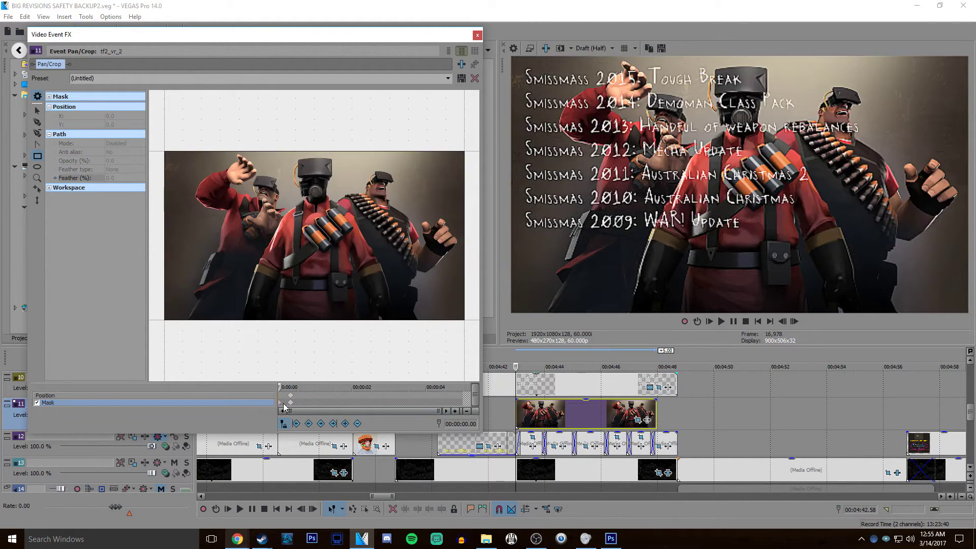
left_click(291, 405)
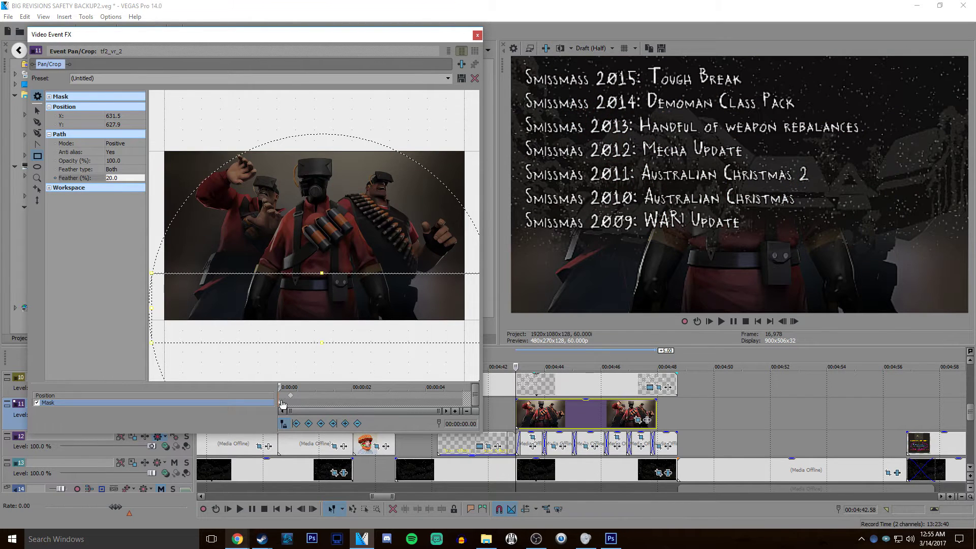
left_click(293, 398)
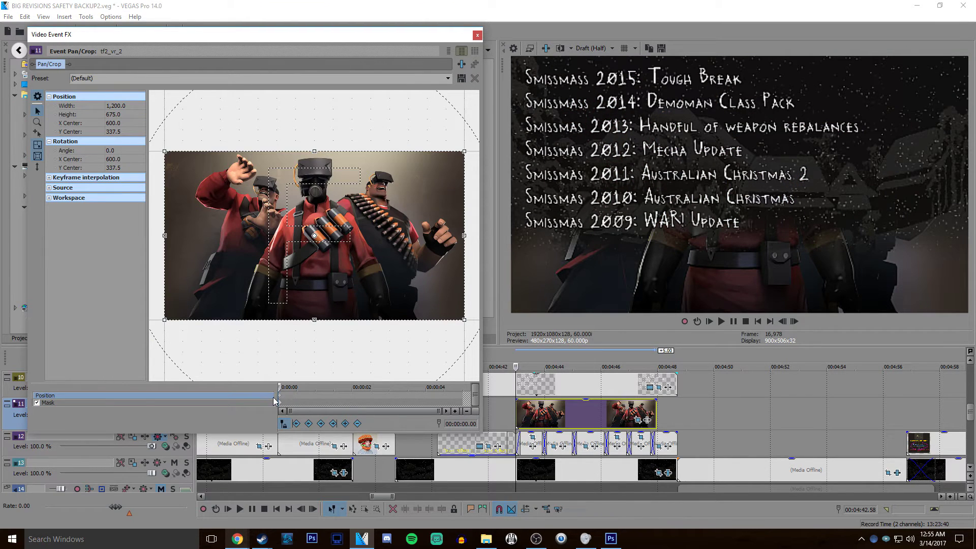
left_click(314, 396)
mouse_move(378, 272)
left_mouse_down()
mouse_move(378, 199)
mouse_move(370, 258)
left_mouse_up()
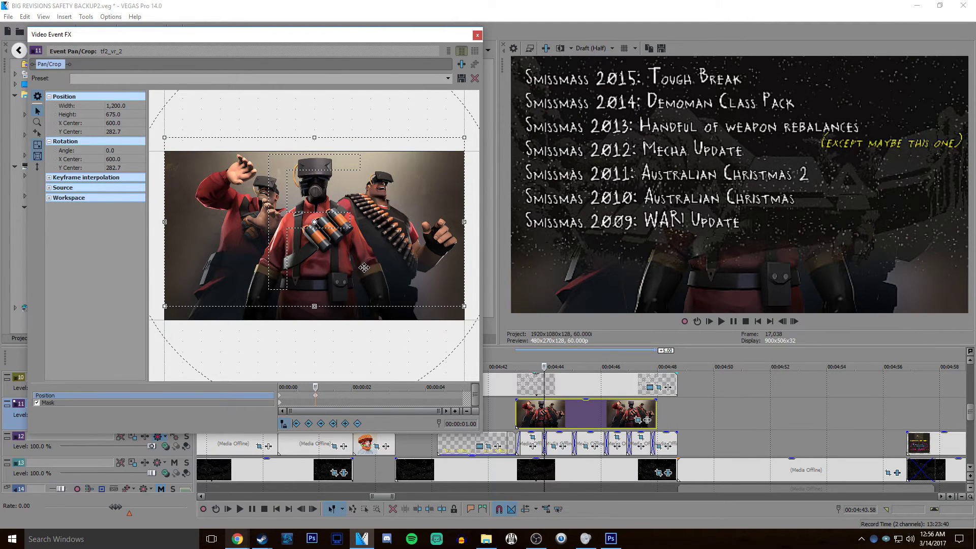
left_click(279, 399)
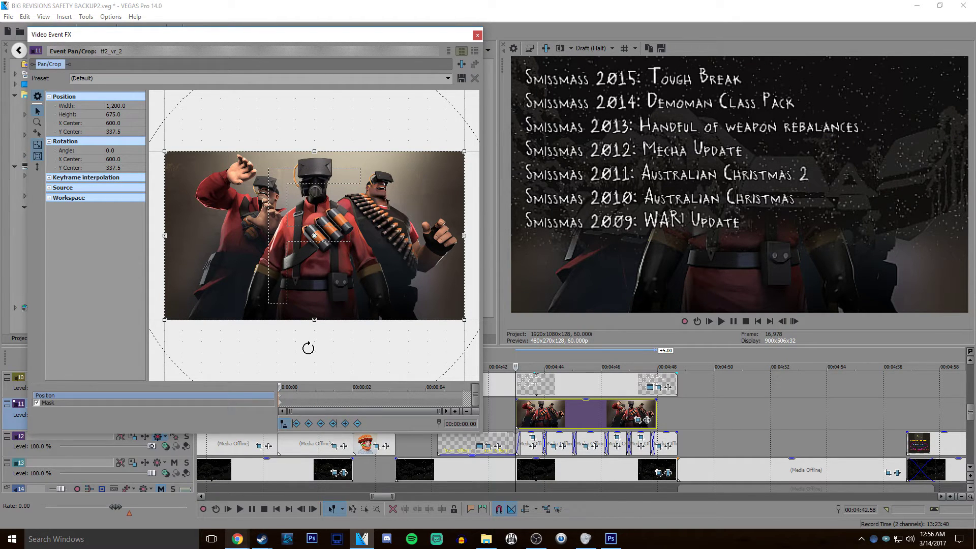
key("alt+Tab")
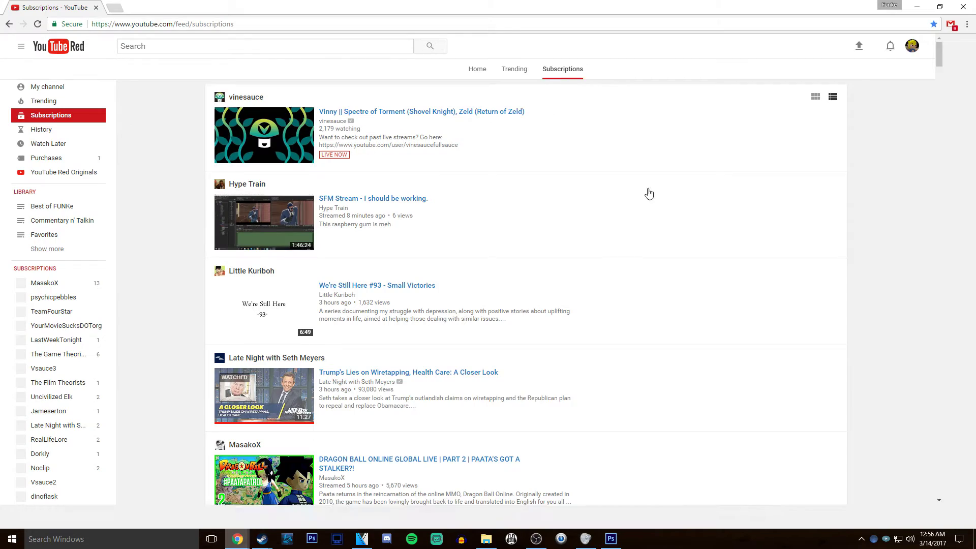
scroll(916, 141, "down", 9)
middle_click(916, 141)
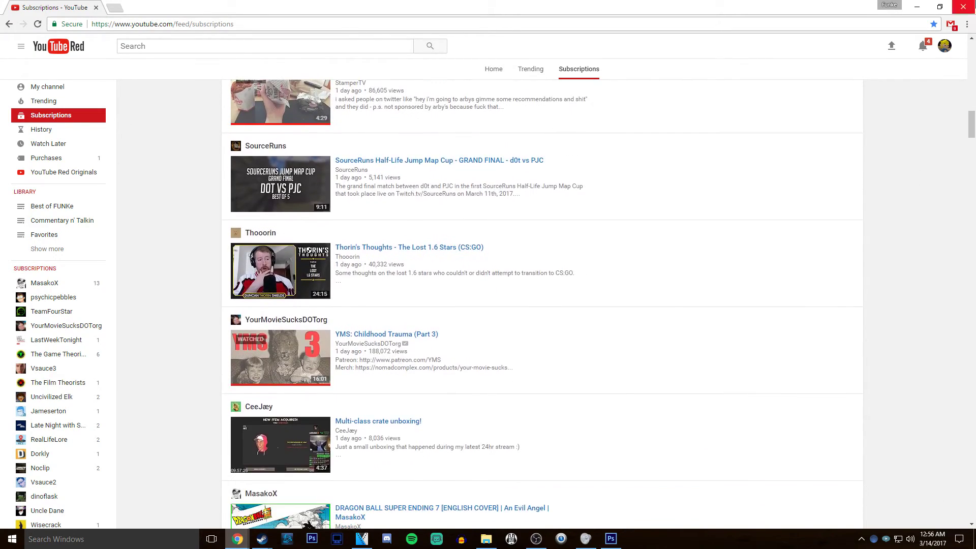
key("alt+Tab")
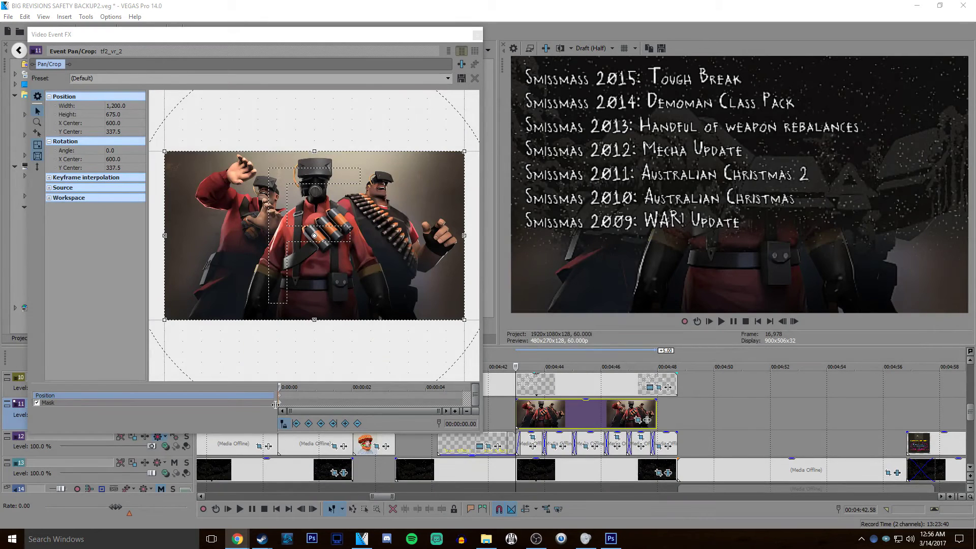
At 00:00:01.05, keyframe the image shifted down the frame with its mask moved up to Y 104.0, and preview the animation
left_click(319, 389)
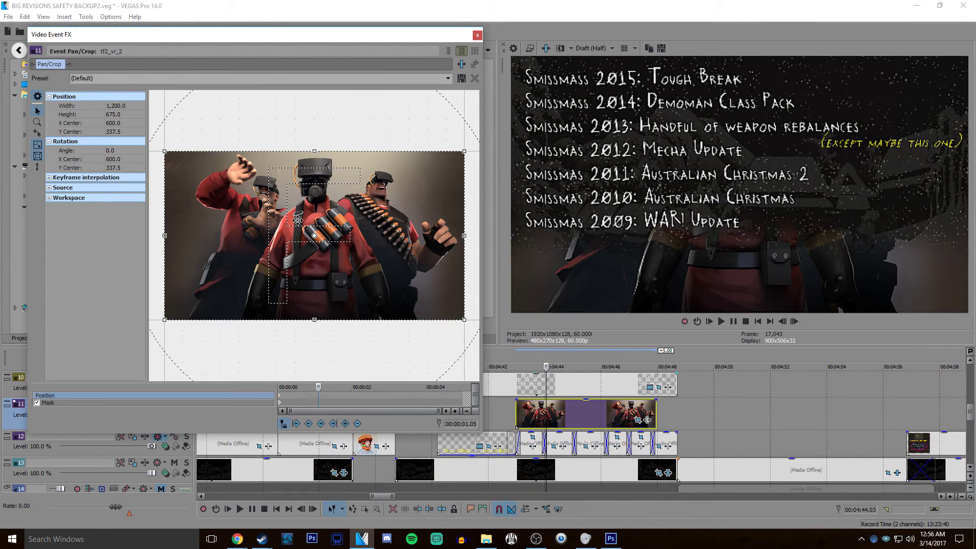
left_click_drag(297, 220, 365, 79)
left_click(318, 404)
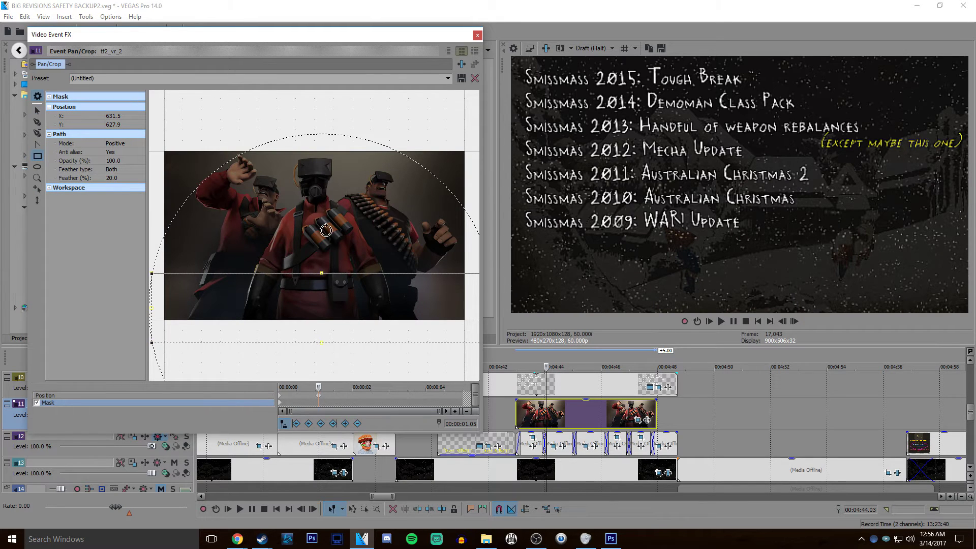
left_click_drag(343, 303, 362, 183)
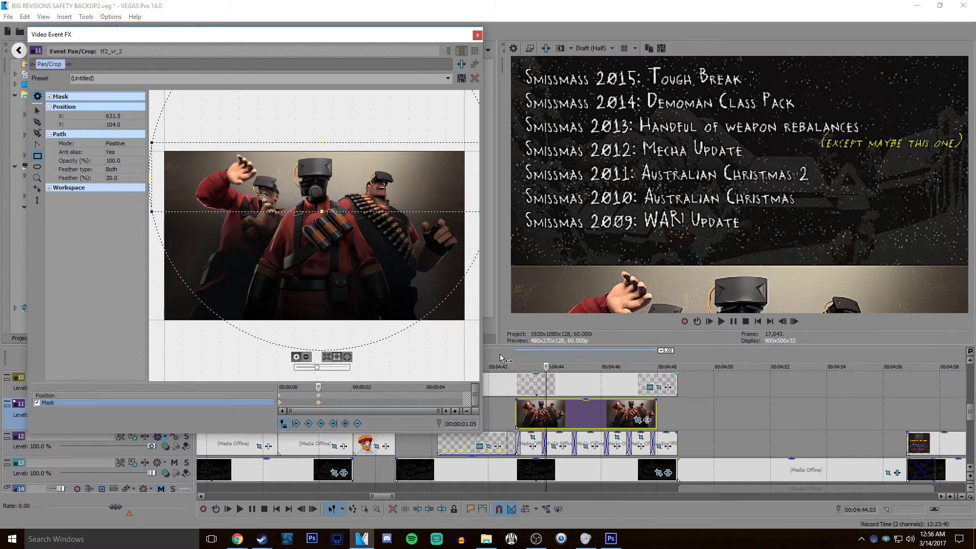
left_click(519, 386)
key("space")
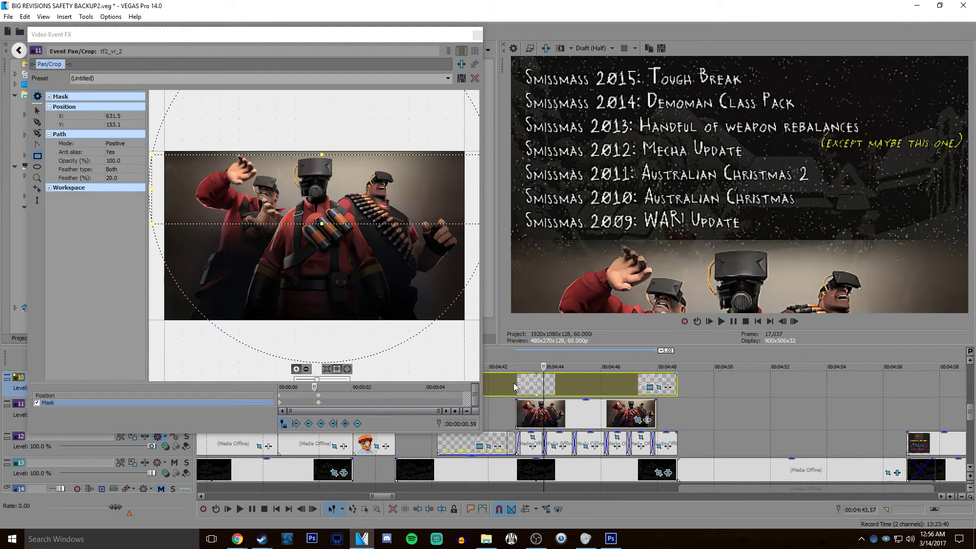
Move the second Position and Mask keyframes in the tf2_vr_2 clip's Pan/Crop later, past the 2-second mark, to slow the animation
key("space")
left_click(476, 37)
scroll(594, 426, "down", 4)
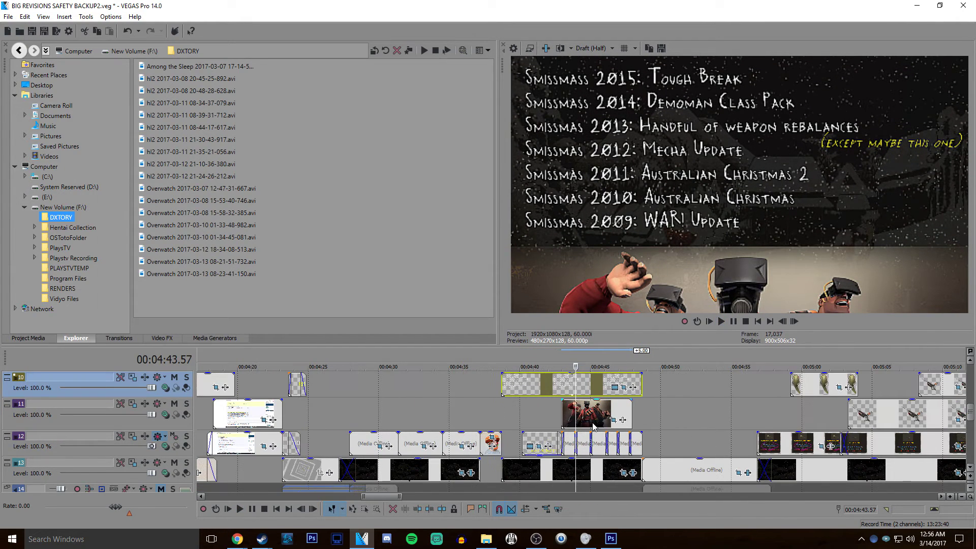
scroll(594, 425, "up", 4)
left_click(567, 417)
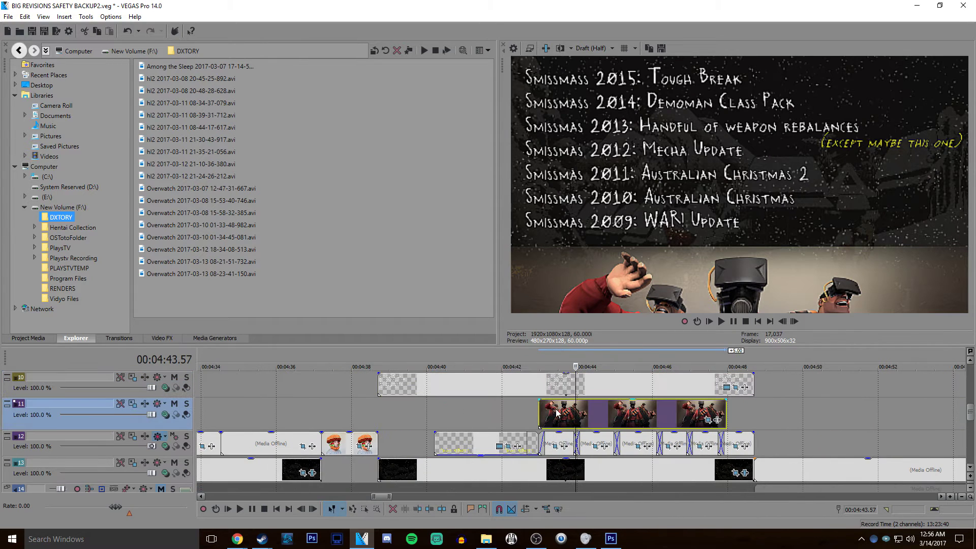
left_click(716, 419)
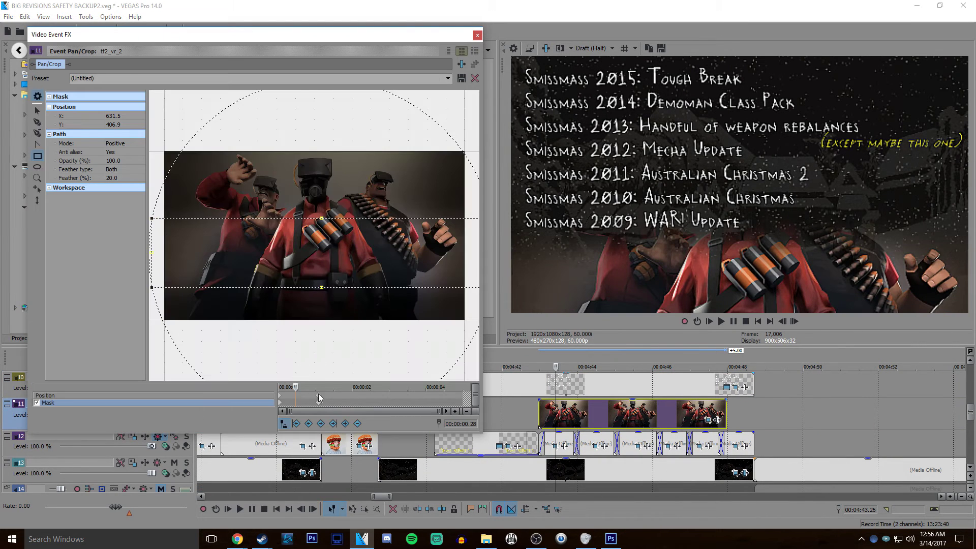
left_click(319, 392)
left_click(320, 403)
left_click(319, 395)
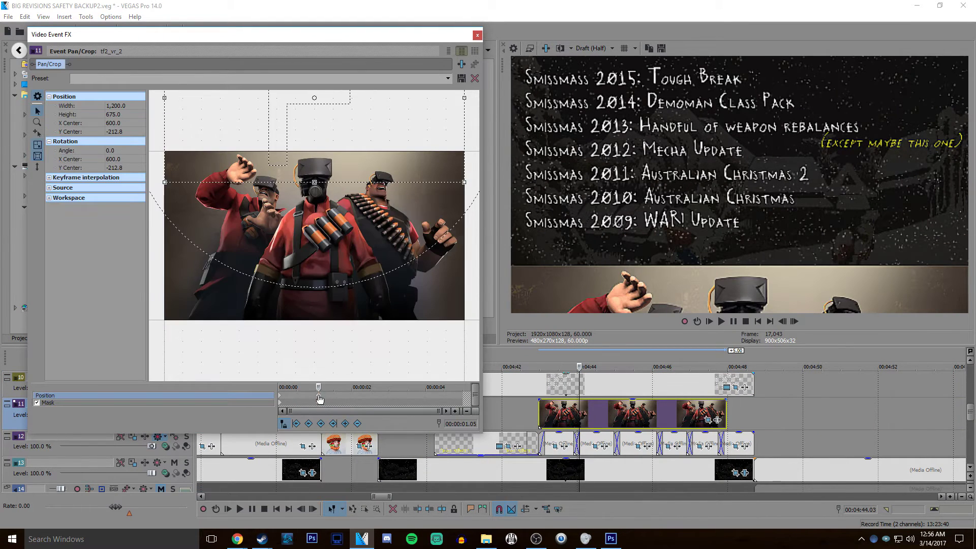
left_click_drag(320, 395, 378, 390)
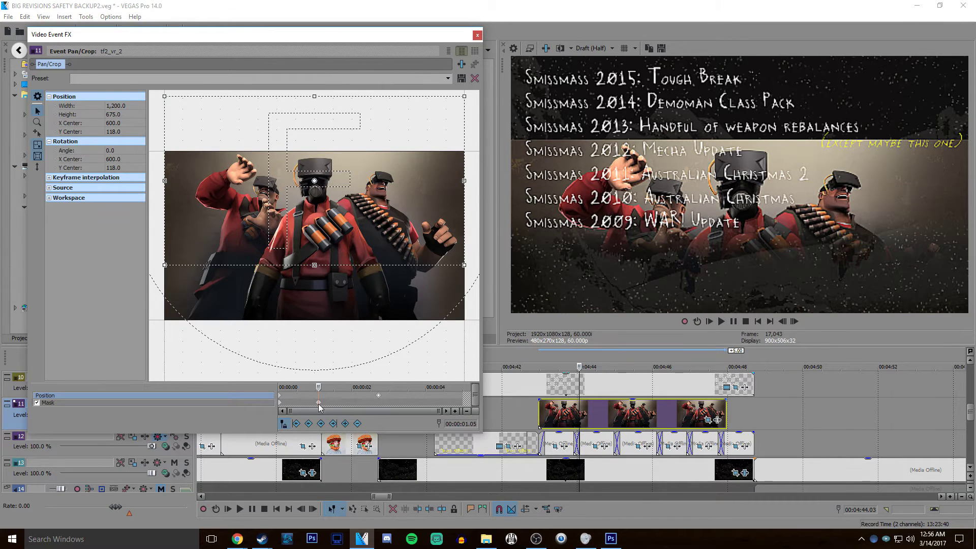
left_click_drag(319, 402, 381, 402)
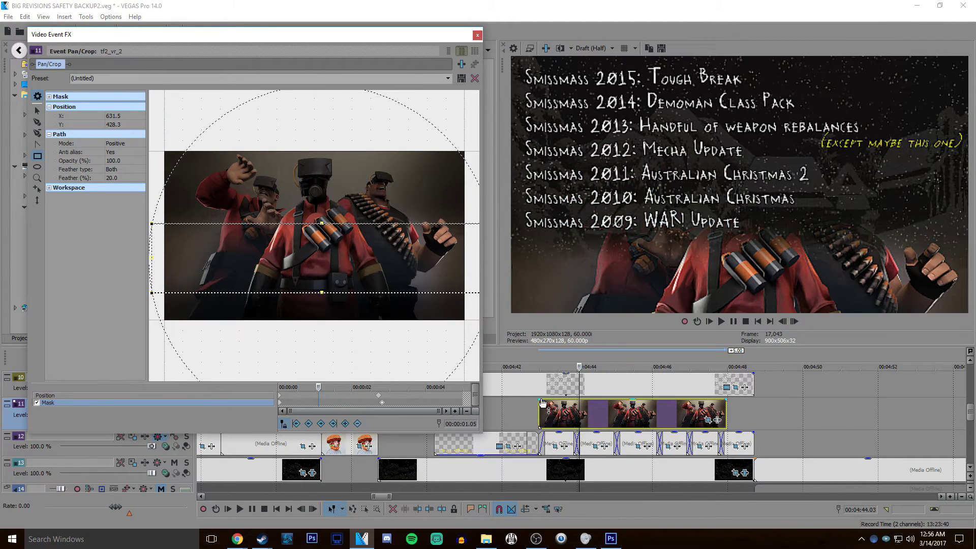
Preview the slowed image and mask animation from the tf2_vr_2 clip's start and close its Pan/Crop window
left_click(539, 402)
key("space")
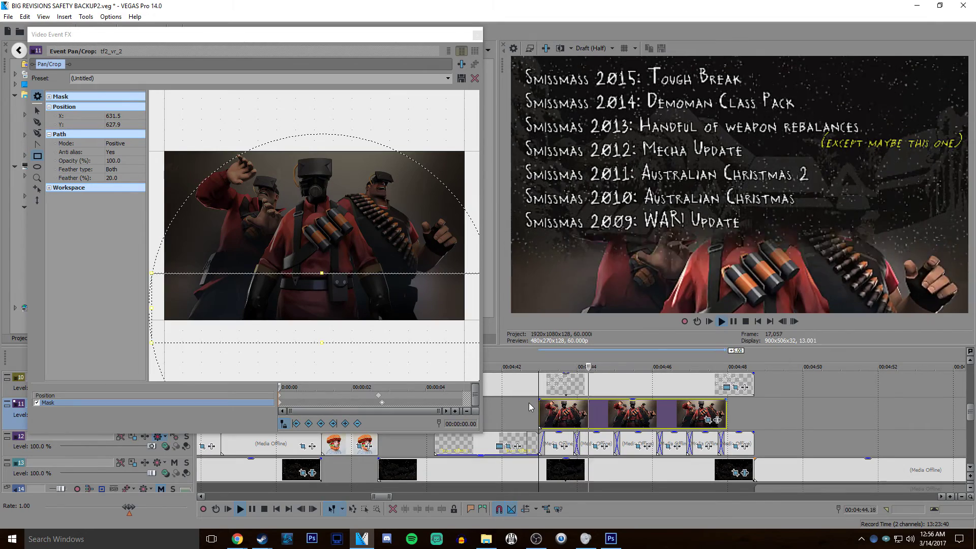
key("space")
left_click(476, 34)
Go along the timeline to the captioned old-film gameplay sequence after 00:06:00 and preview it from 00:06:08.39
scroll(602, 404, "down", 3)
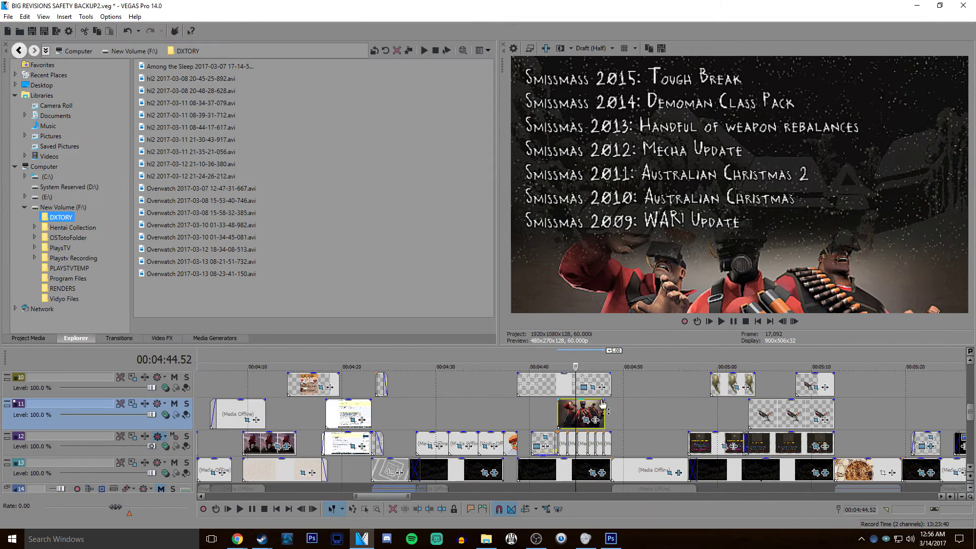
left_click(719, 405)
scroll(720, 407, "down", 3)
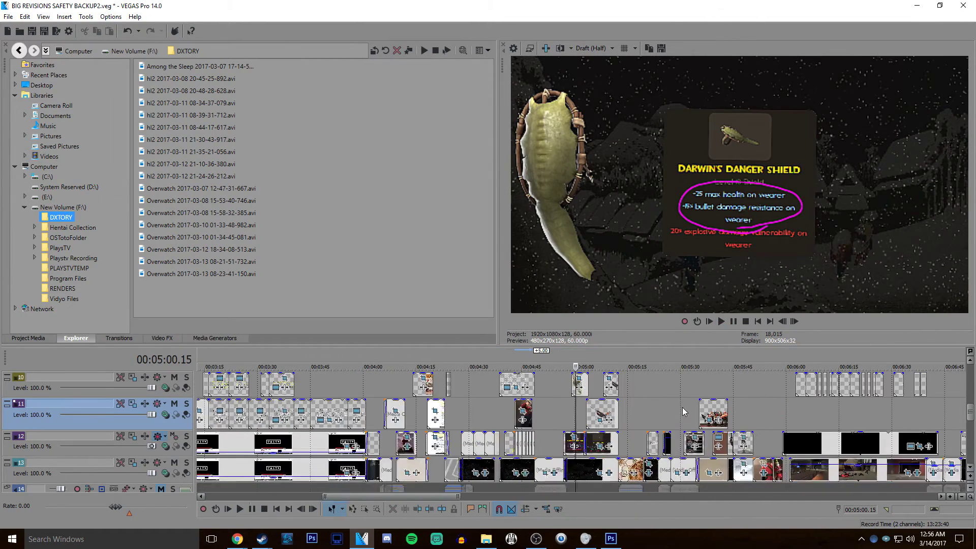
left_click(726, 384)
scroll(673, 401, "down", 3)
scroll(678, 406, "up", 3)
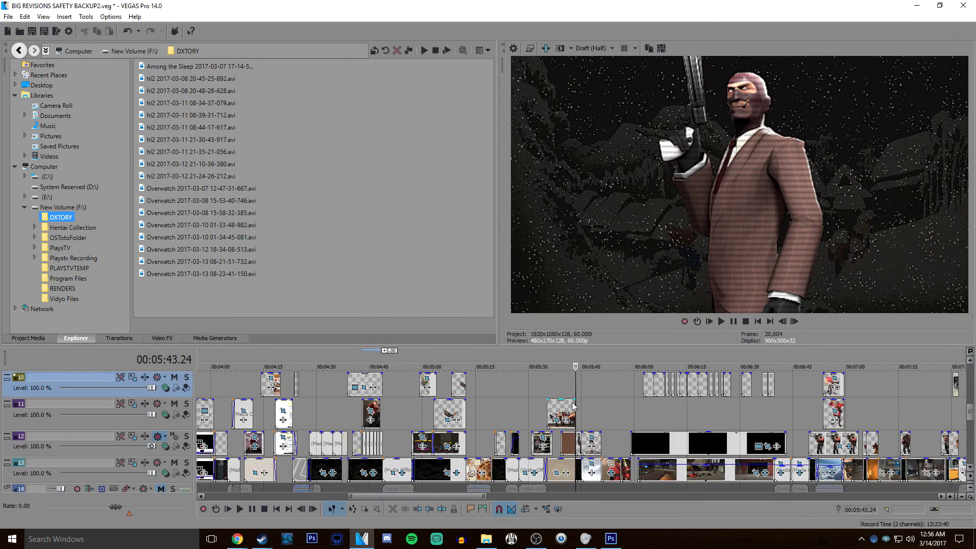
left_click(682, 410)
left_click(722, 407)
scroll(623, 400, "up", 4)
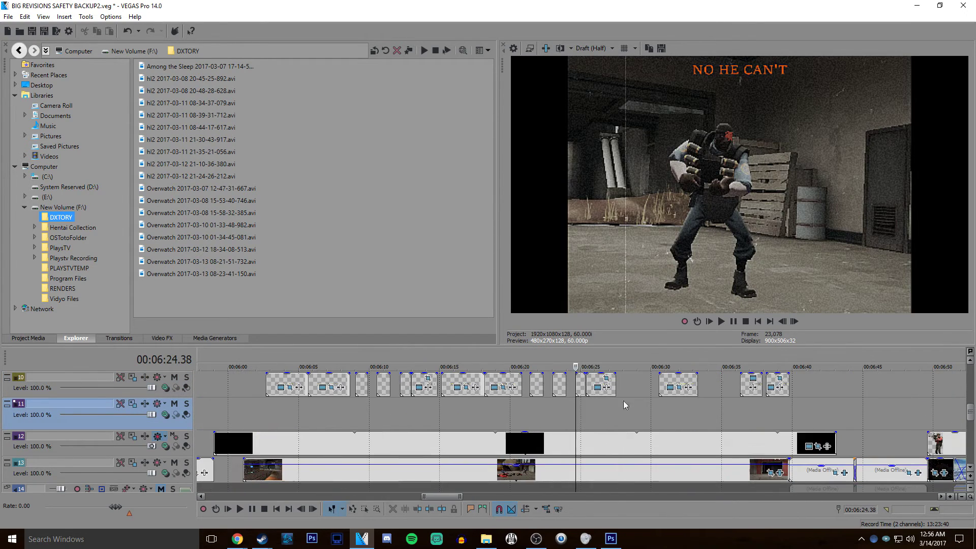
left_click(282, 406)
left_click(351, 407)
key("space")
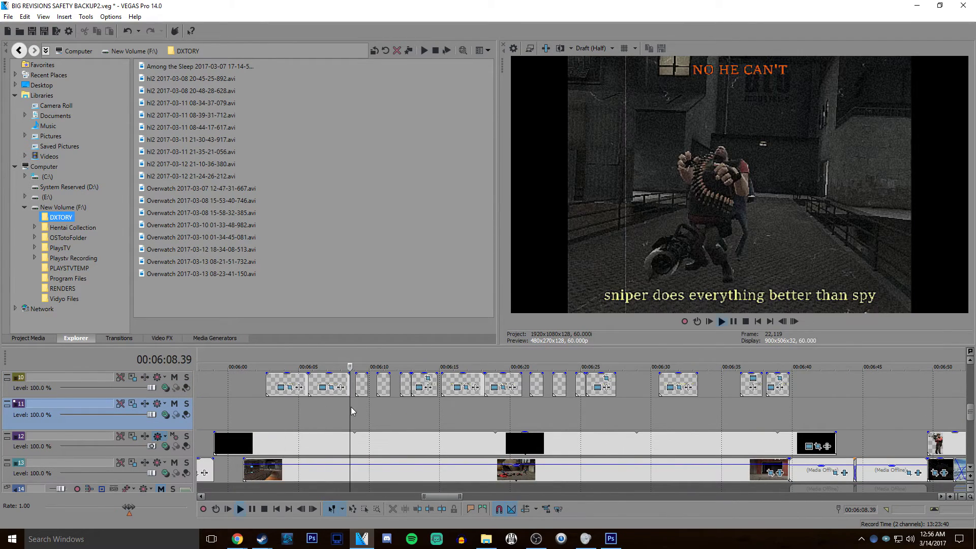
key("space")
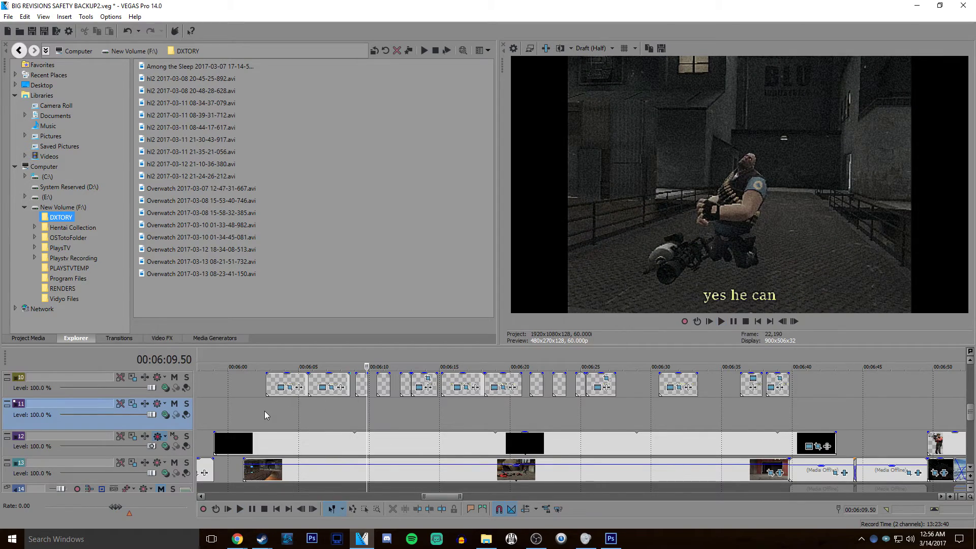
Play the captioned gameplay sequence from just before its first subtitle and look over the tracks beneath it
left_click(264, 411)
key("space")
scroll(604, 440, "up", 2)
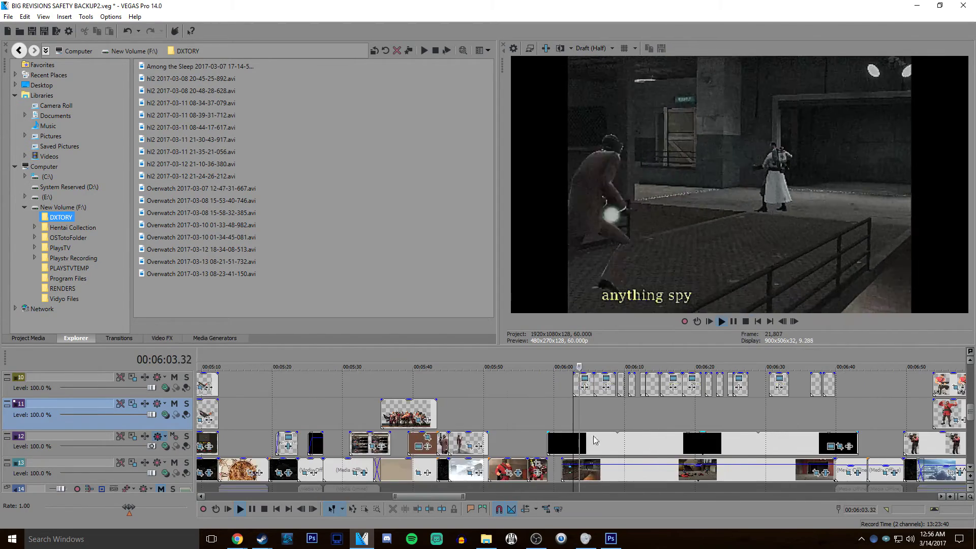
scroll(605, 440, "down", 3)
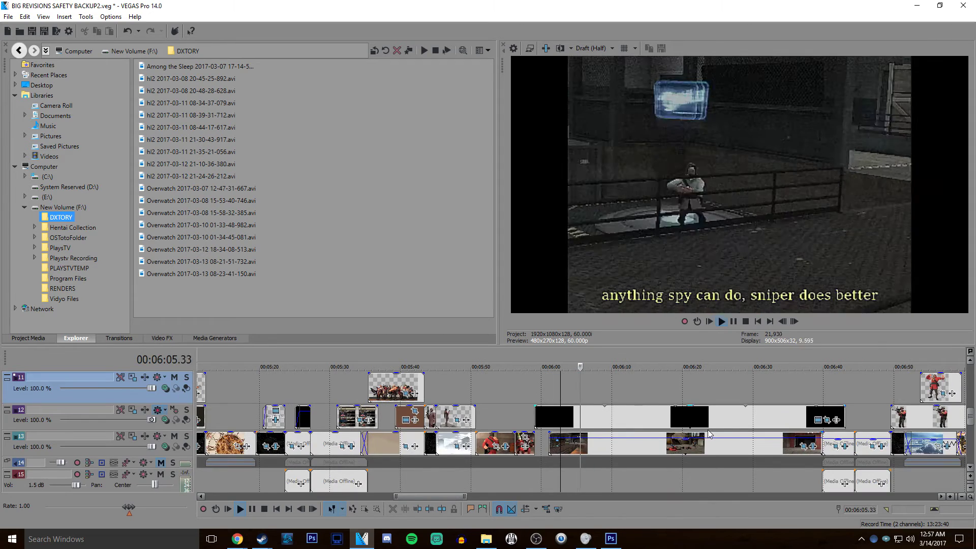
key("space")
scroll(609, 438, "up", 1)
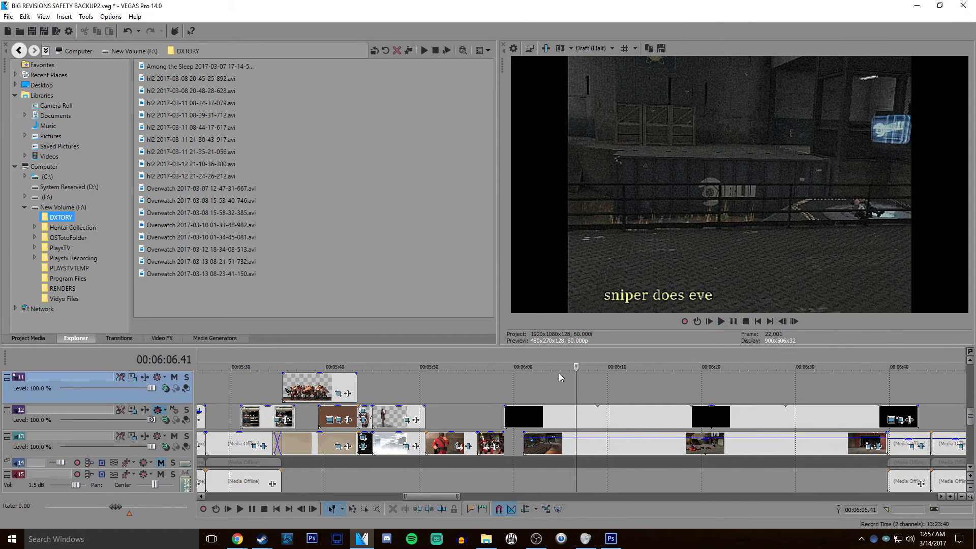
Replay the gameplay sequence from 00:06:02.00, pausing at intervals to examine the aged-film look
left_click(531, 394)
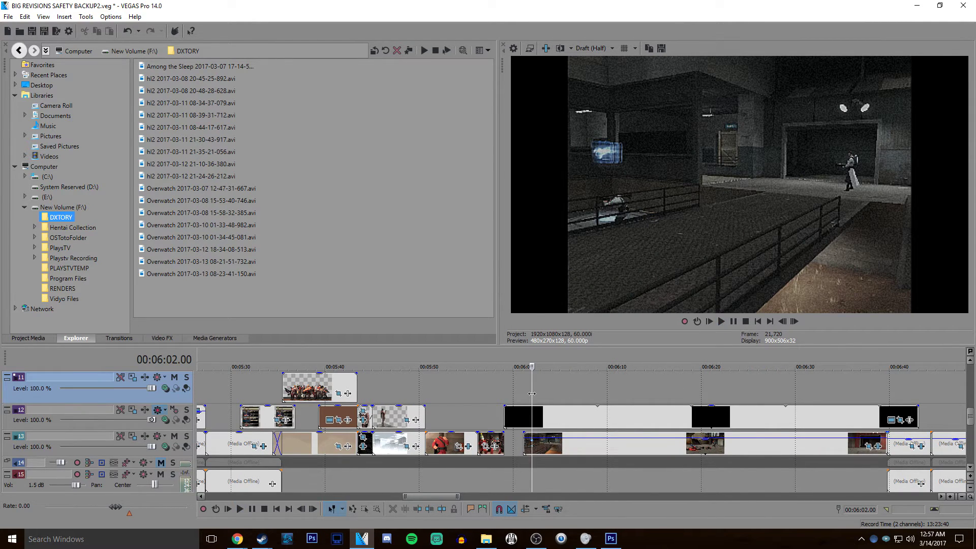
key("space")
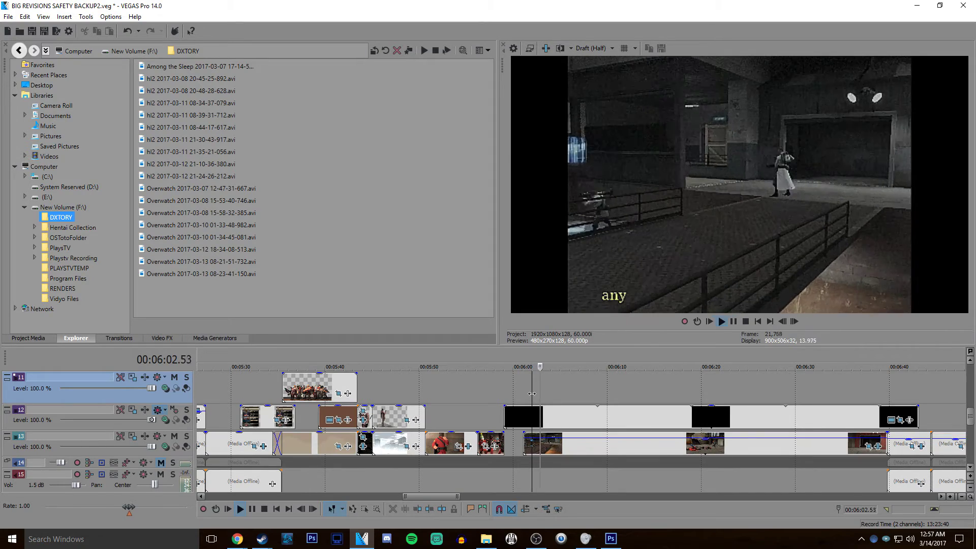
key("space")
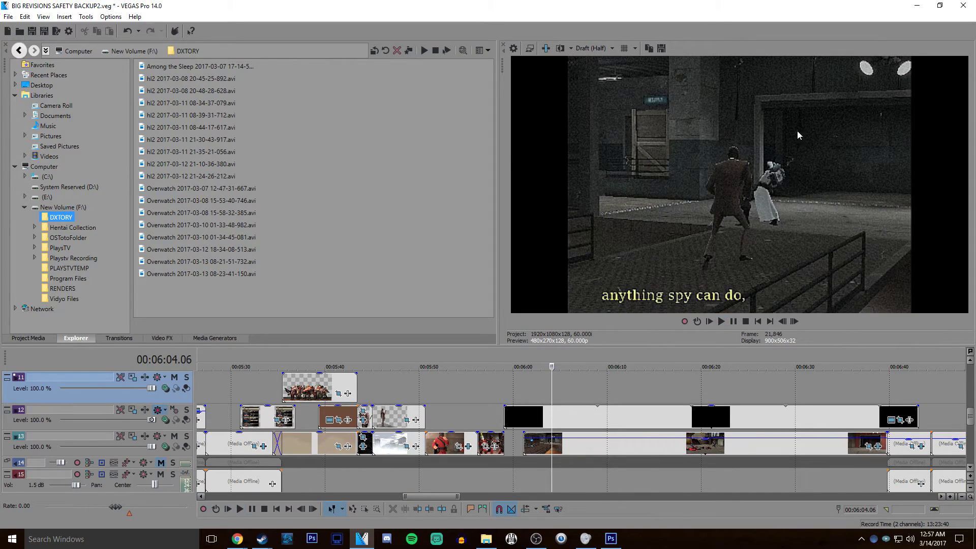
key("space")
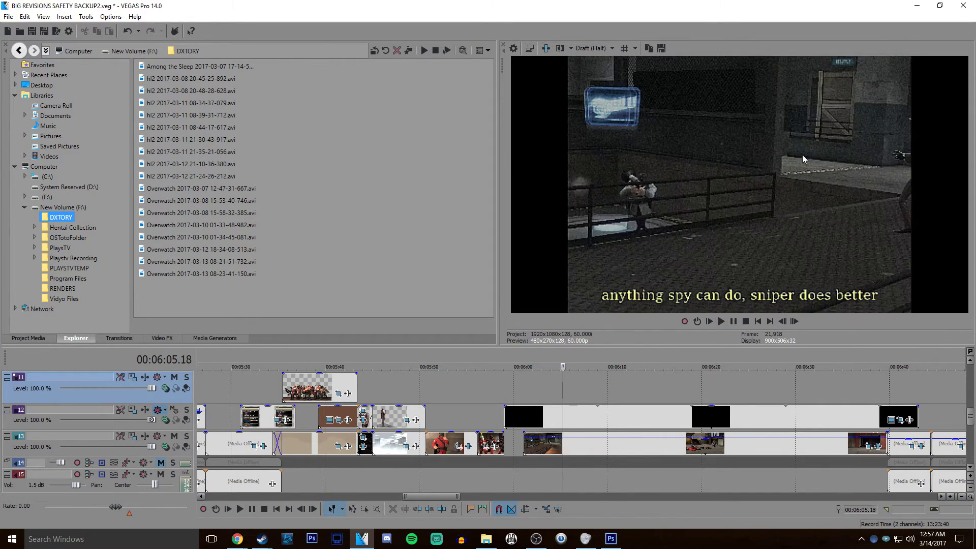
key("space")
key("space")
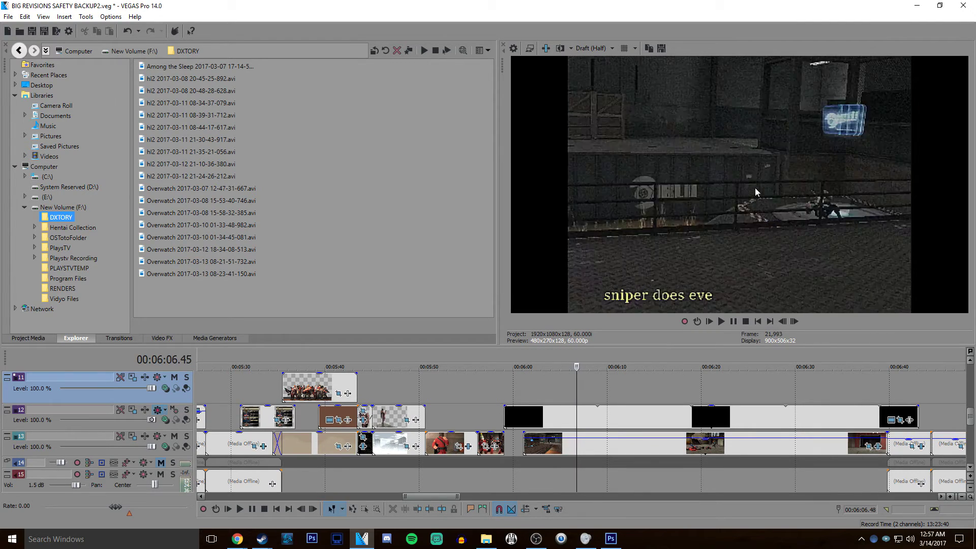
key("space")
Step frame by frame back and forth around 00:06:06 up to 00:06:07.00 to examine the footage's camera movement
key("Left")
key("Left")
key("Left")
key("Left")
key("Left")
key("Left")
key("Right")
key("Right")
key("Right")
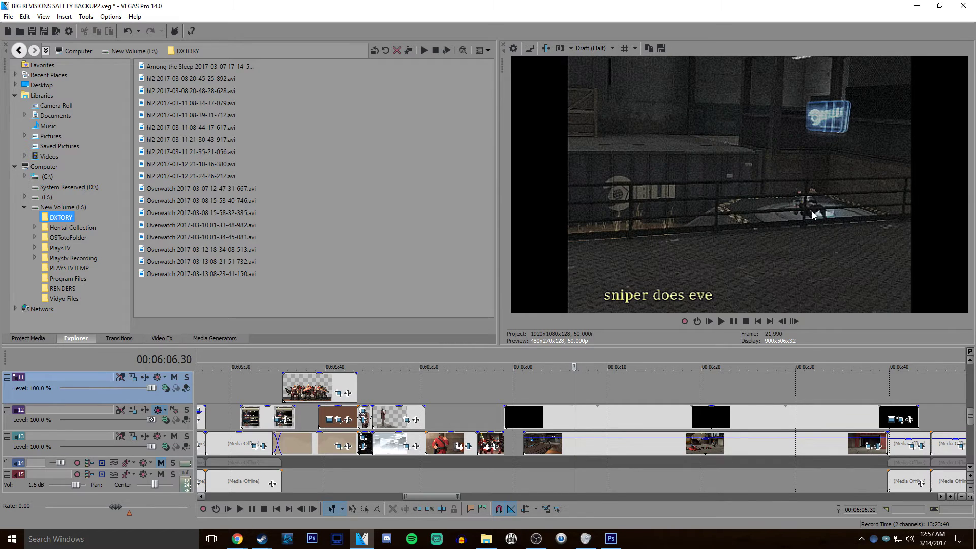
key("Right")
key("Right")
key("Right")
key("Right")
key("Right")
key("Right")
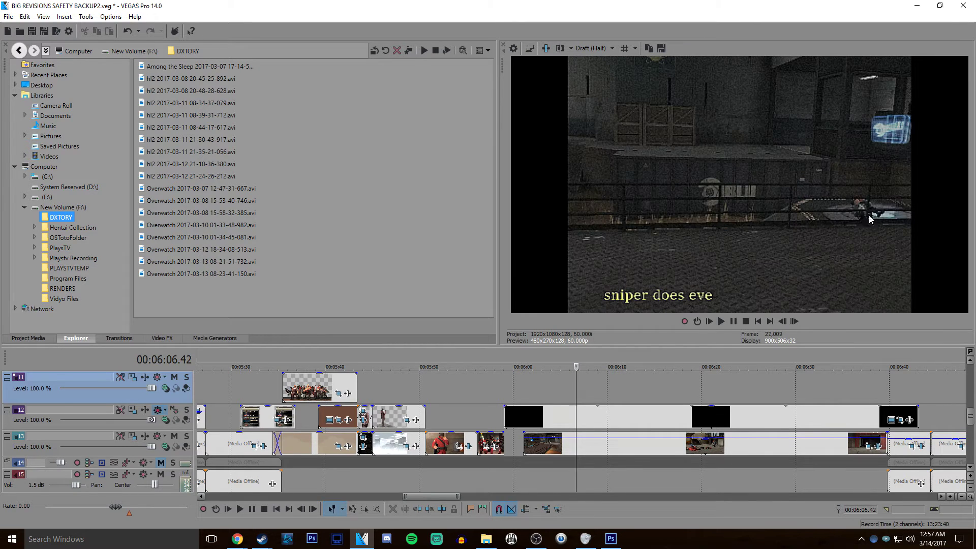
key("Right")
key("Right")
key("Right")
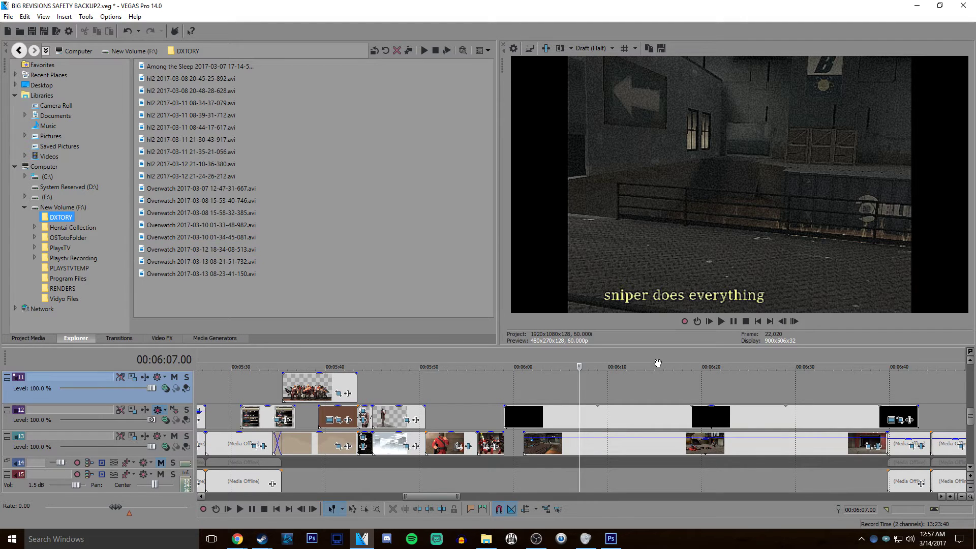
Open the baack clip's event effects and review the HitFilm Bleach Bypass, Film Effects and Black and White settings
left_click(876, 447)
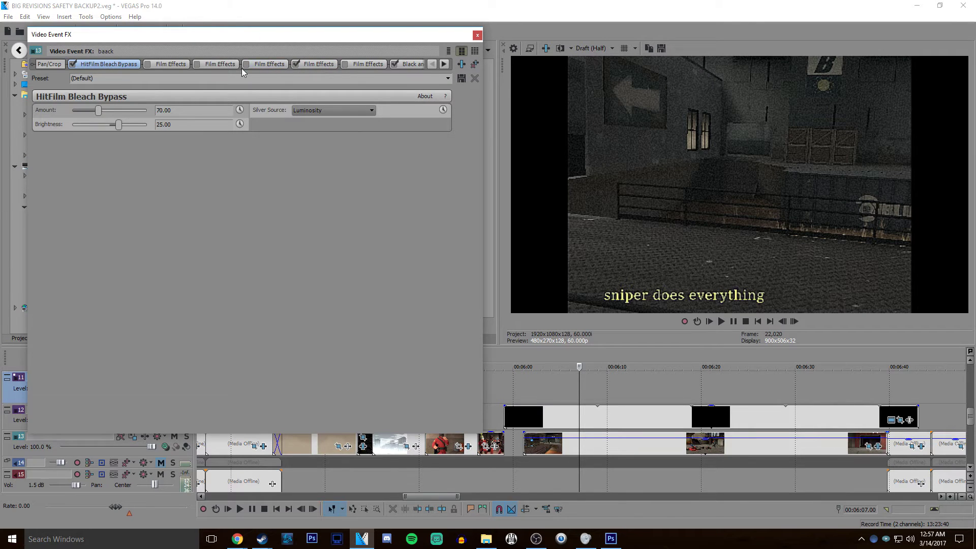
left_click(264, 64)
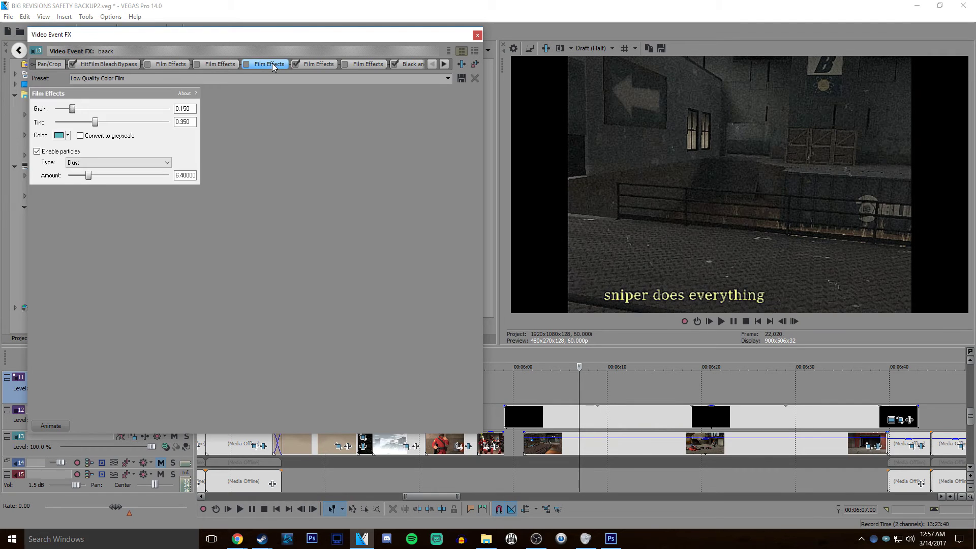
left_click(318, 64)
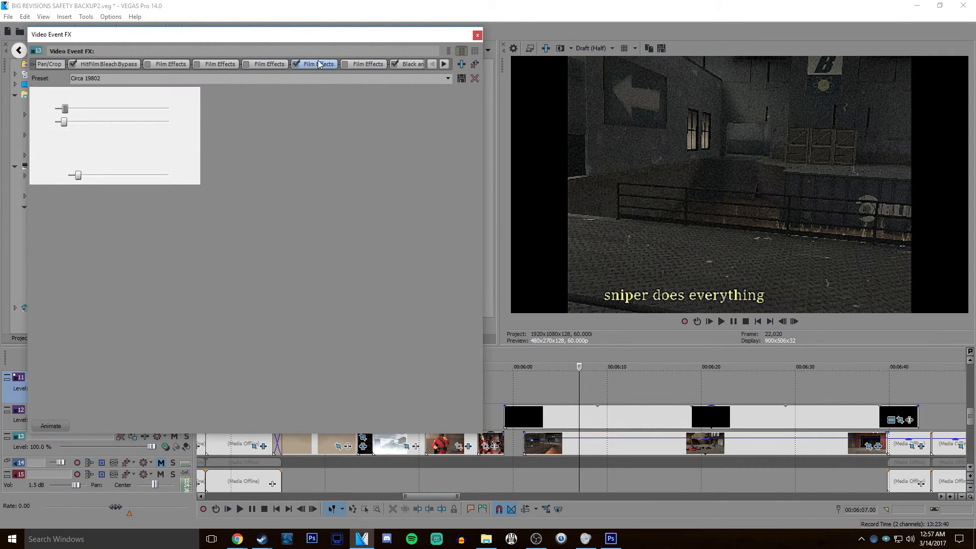
left_click(261, 66)
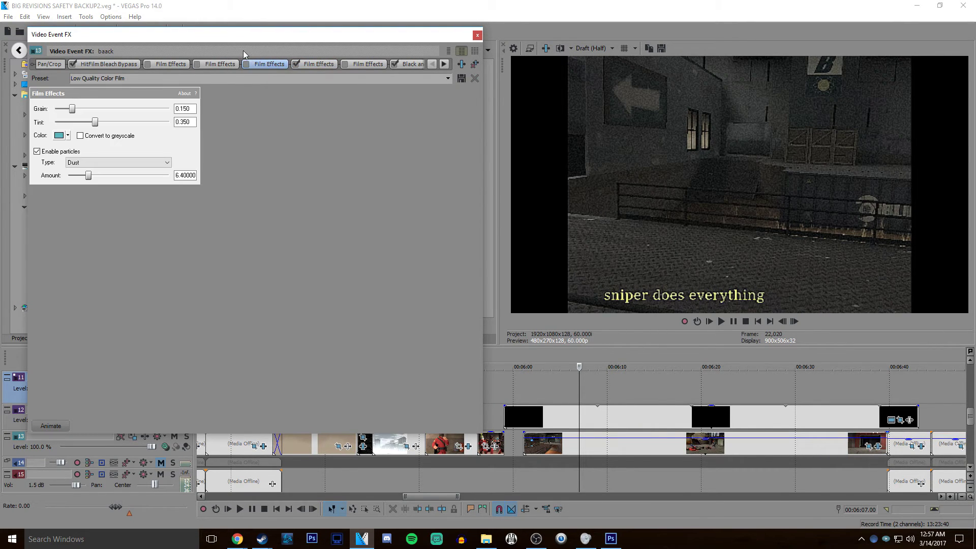
left_click(319, 65)
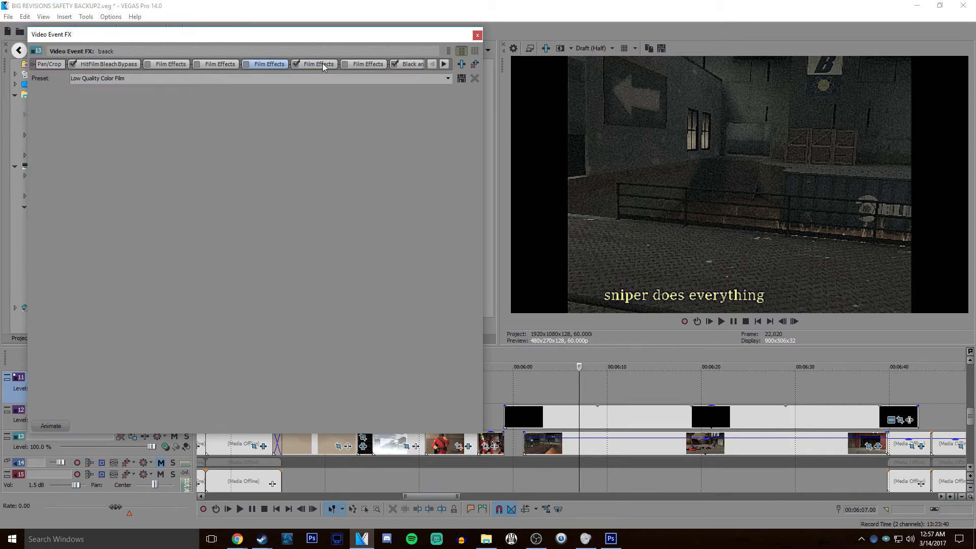
left_click(295, 64)
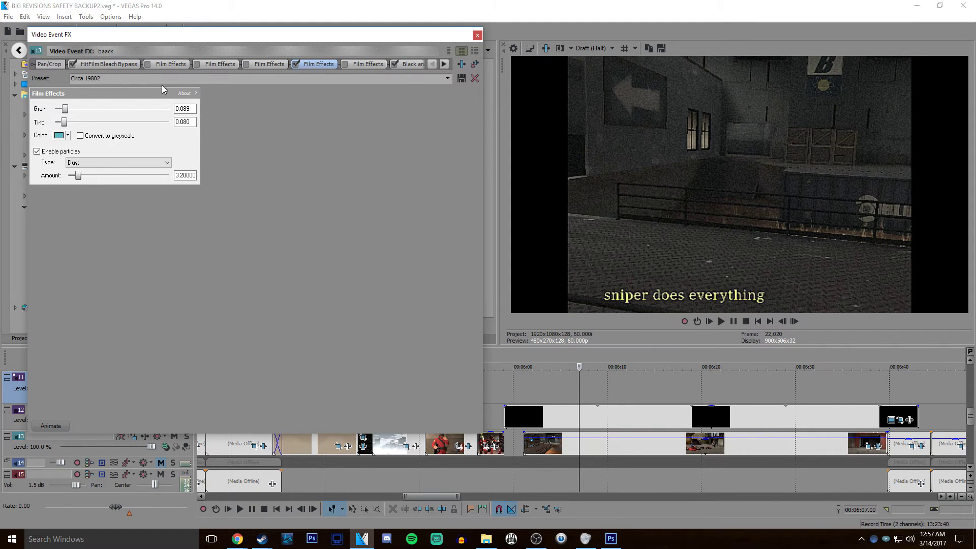
left_click(400, 68)
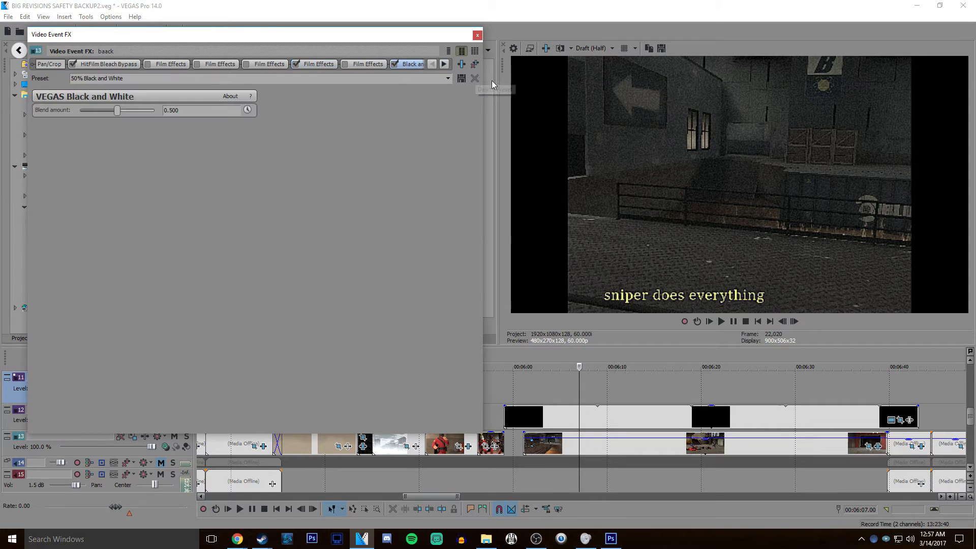
left_click_drag(485, 77, 491, 87)
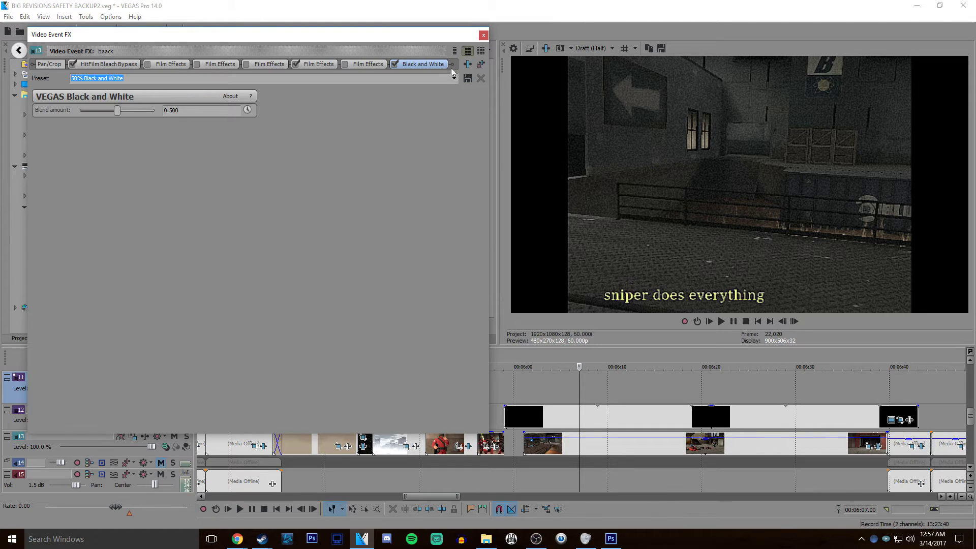
Toggle the HitFilm Bleach Bypass effect off and back on to compare its contribution to the aged-film look
left_click(73, 66)
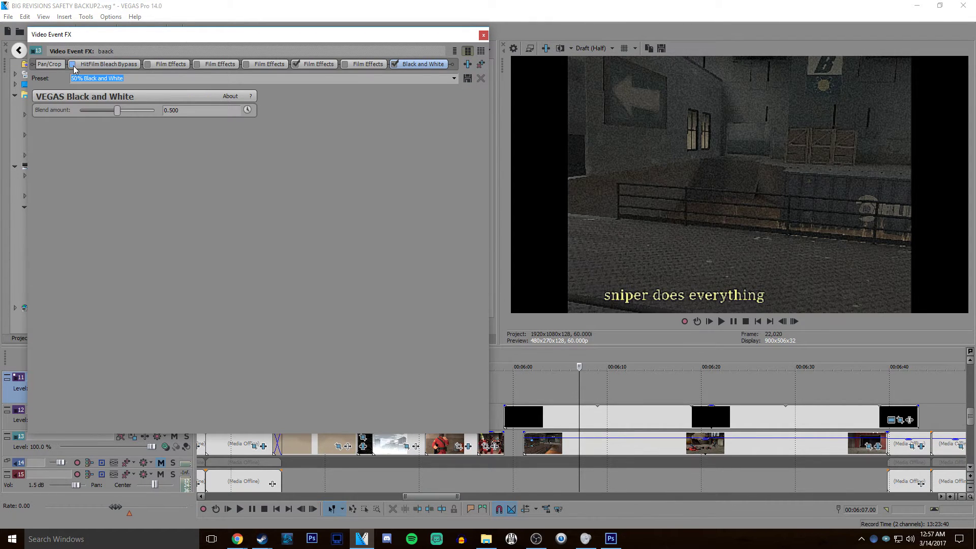
left_click(81, 65)
left_click(74, 64)
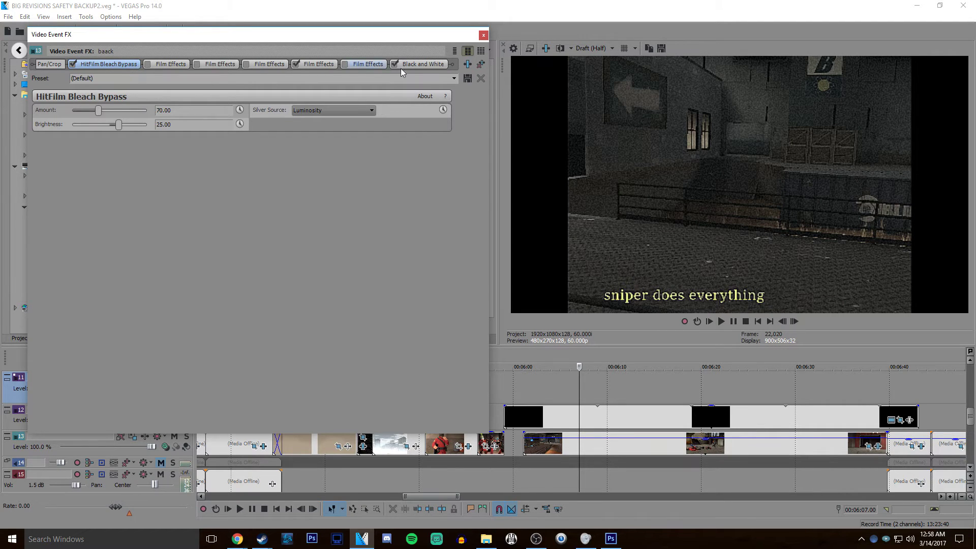
Disable the Black and White effect, play the footage for comparison, then re-enable it and close the event effects
left_click(430, 66)
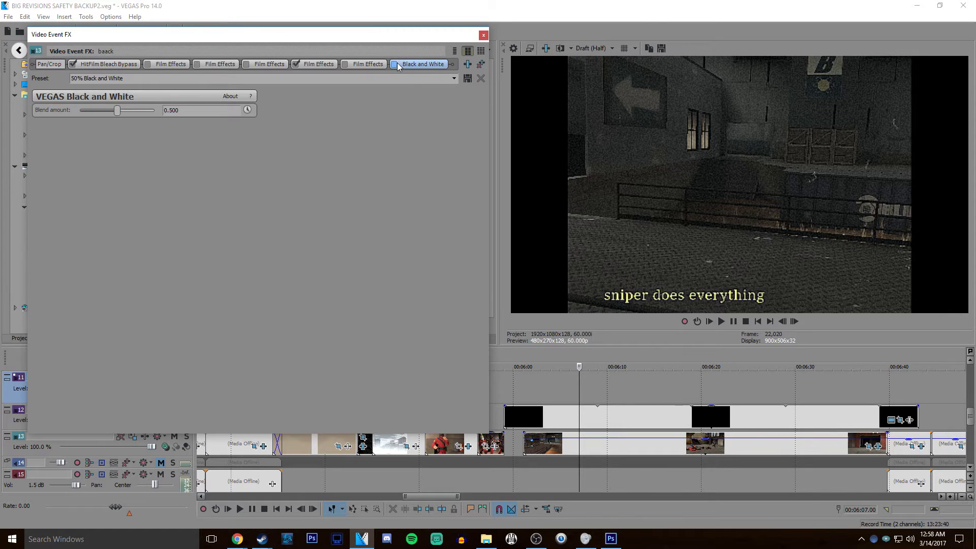
left_click(675, 121)
key("space")
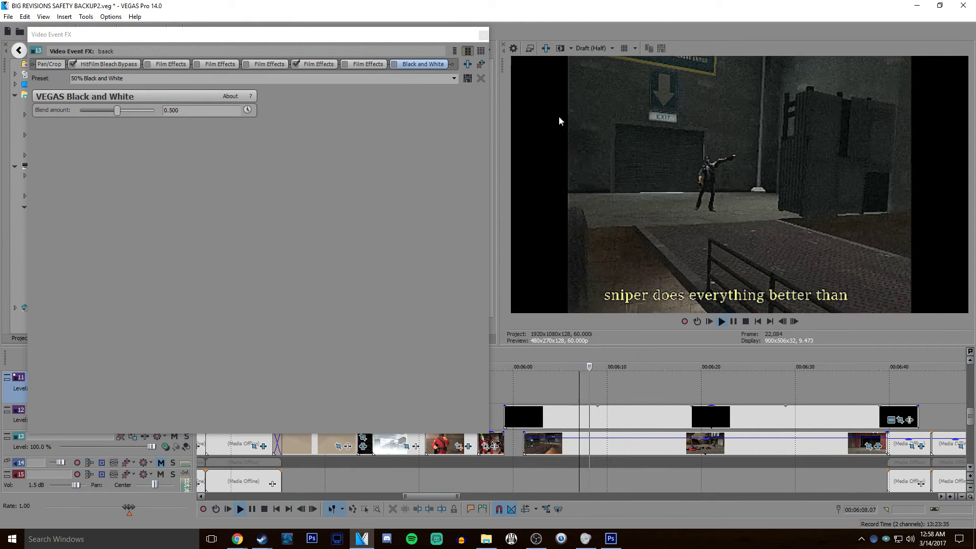
key("Return")
left_click(394, 64)
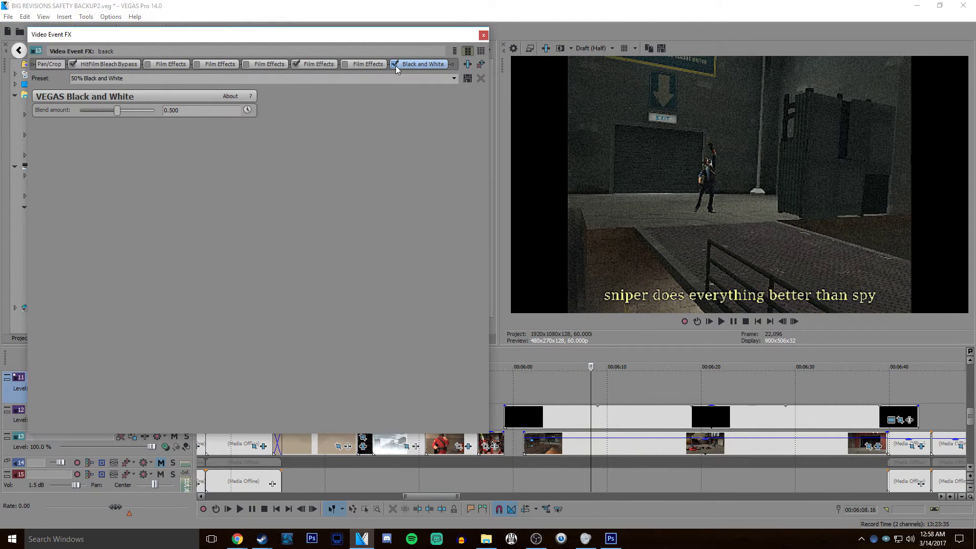
left_click(483, 35)
View the gameplay at 00:06:32.39, then open the baack clip's Pan/Crop settings
left_click(819, 368)
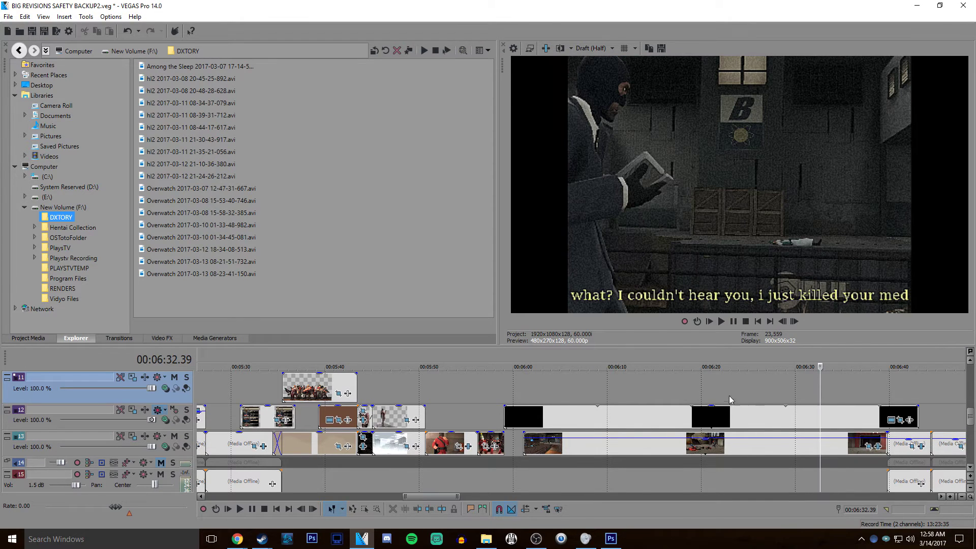
left_click_drag(727, 406, 768, 407)
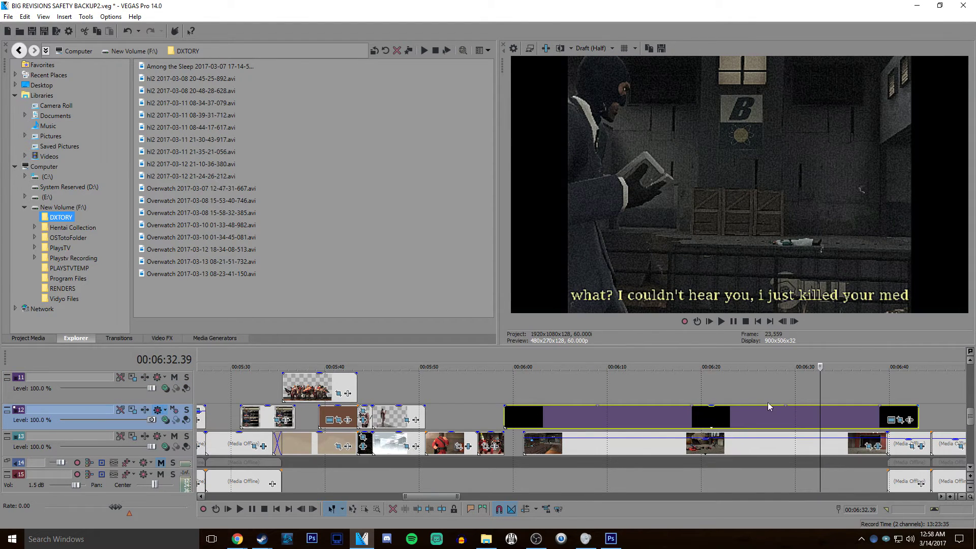
left_click(869, 448)
left_click(285, 404)
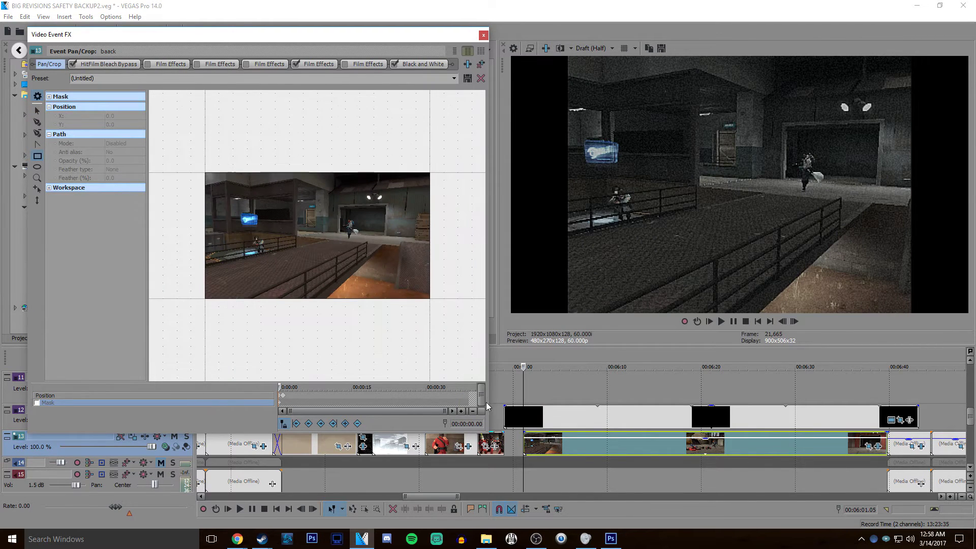
Examine the baack clip and its overlaid tracks around 00:06:06, briefly playing the captioned footage
scroll(770, 431, "up", 3)
scroll(769, 431, "up", 3)
scroll(746, 431, "down", 1)
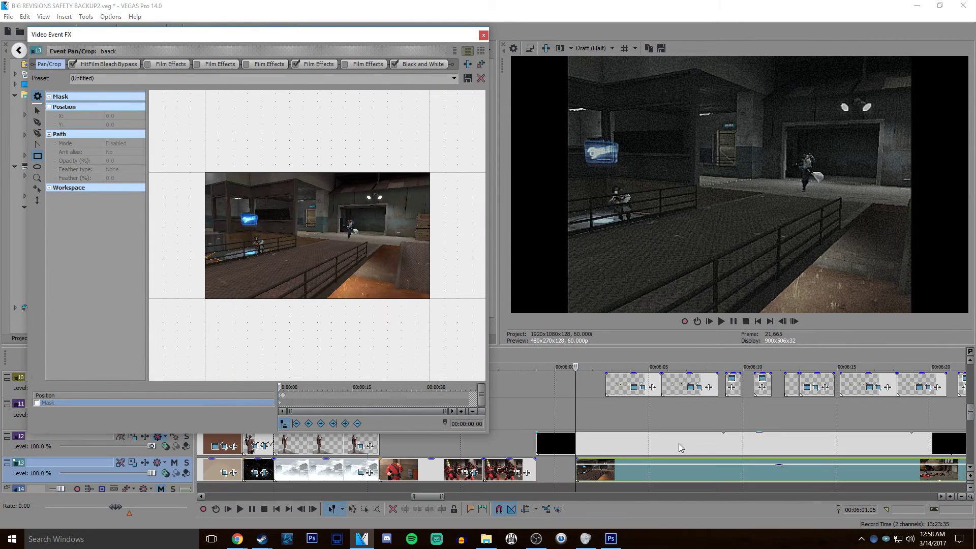
left_click(679, 443)
scroll(687, 445, "down", 2)
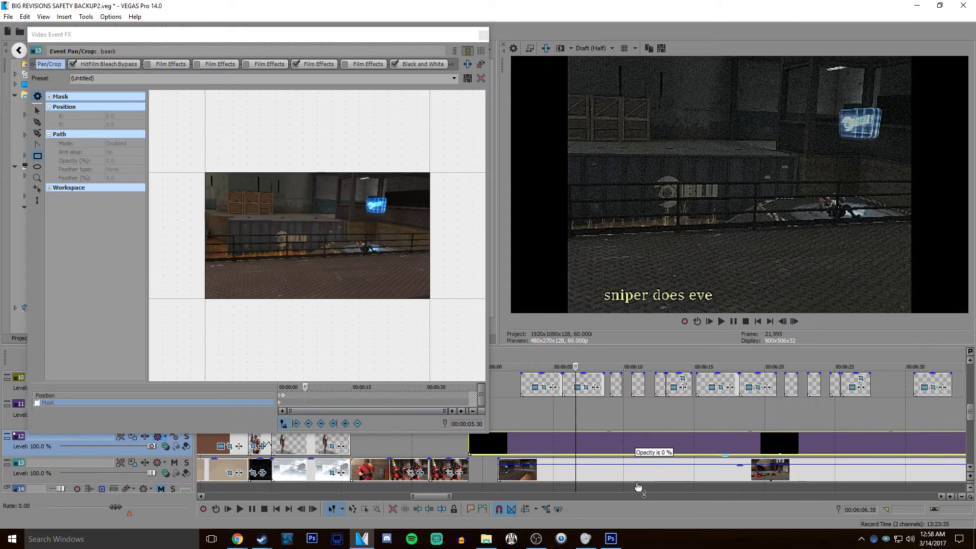
scroll(632, 479, "down", 3)
key("space")
key("space")
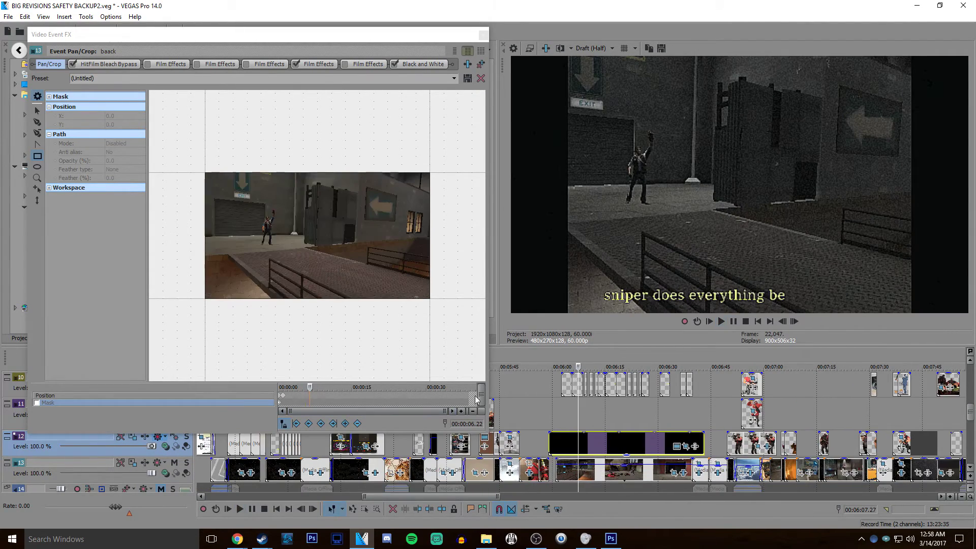
Apply the 4:3 Standard TV aspect ratio preset to the baack clip's first position keyframe and close its settings
left_click(282, 393)
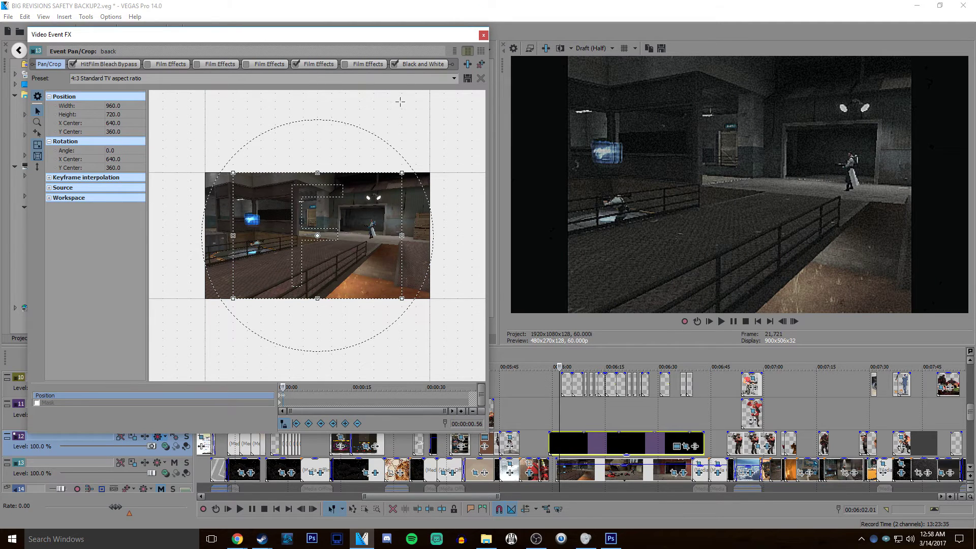
left_click(456, 80)
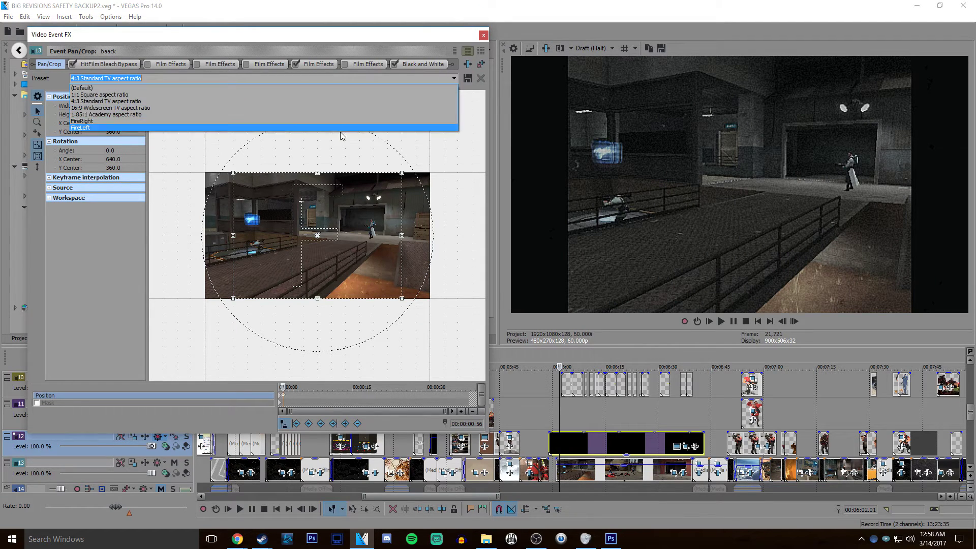
left_click(331, 105)
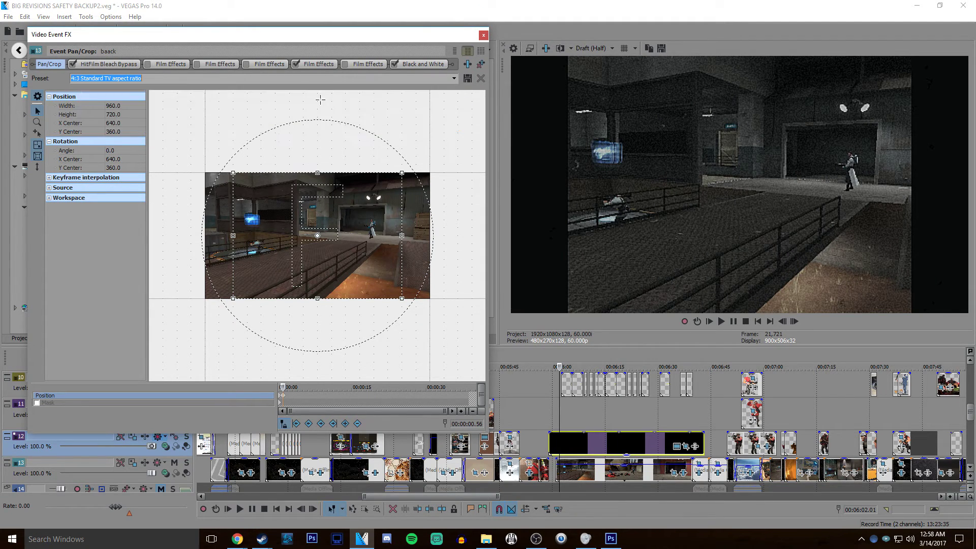
left_click(483, 35)
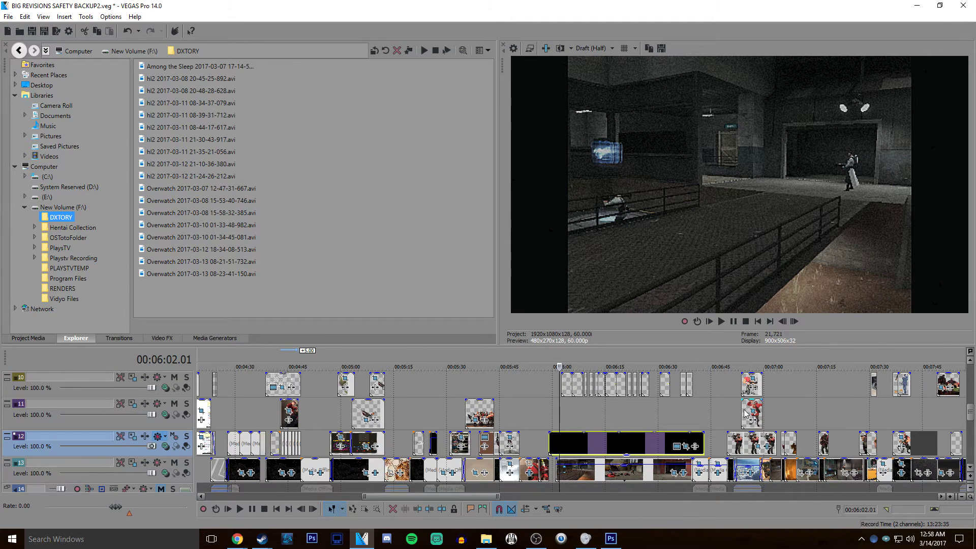
Spot-check the sequence between 00:07:07 and 00:07:18.38, viewing the layered fire scene and the gameplay shots
left_click(801, 395)
scroll(791, 404, "up", 5)
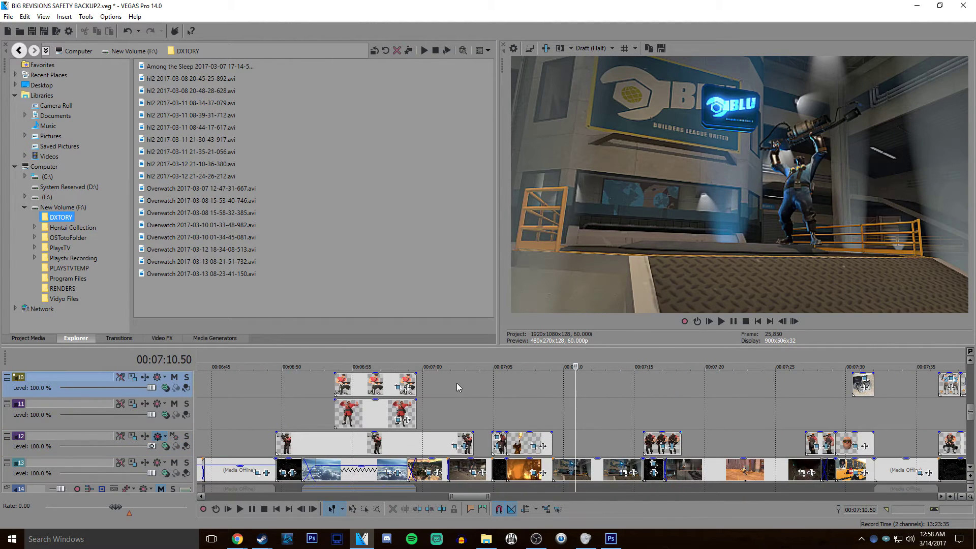
left_click(516, 416)
left_click(537, 409)
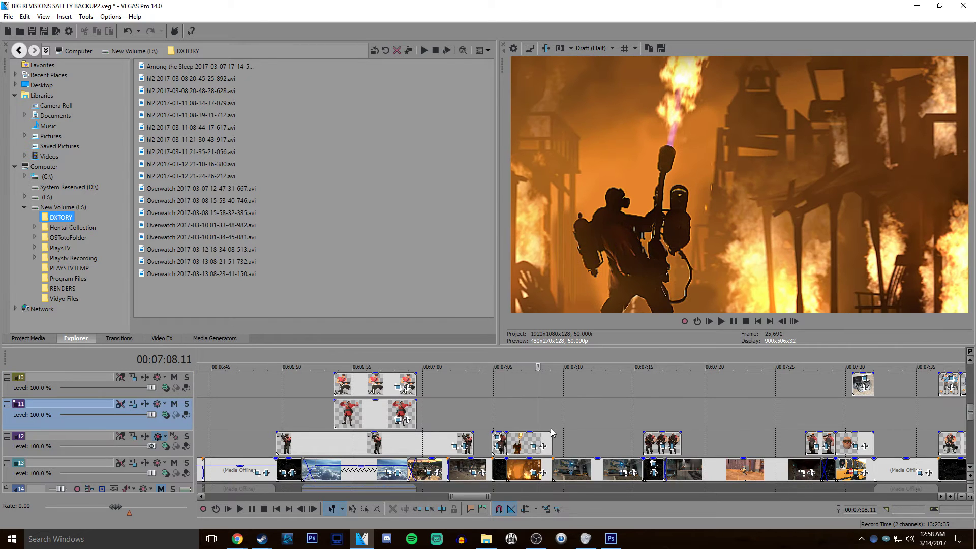
left_click_drag(542, 432, 562, 408)
left_click(577, 411)
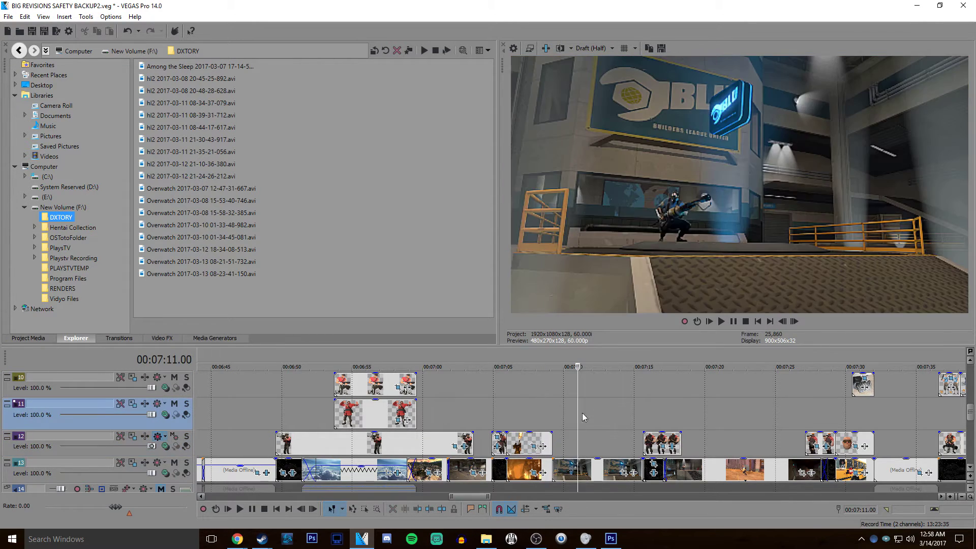
left_click(602, 412)
left_click(623, 414)
left_click(651, 411)
left_click(684, 410)
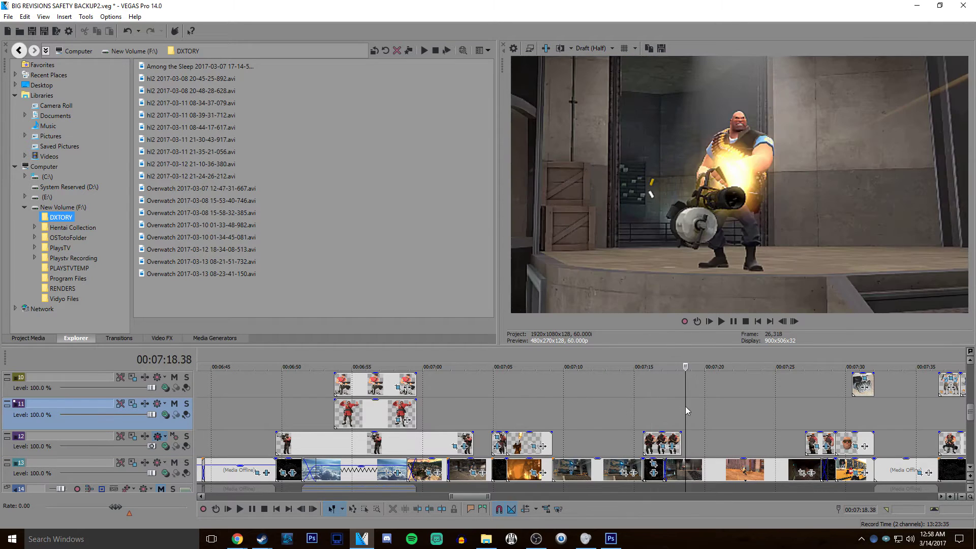
Open the event effects of the Heavy cut-out near 00:07:16 and toggle TV Simulator off and on to compare
left_click(653, 413)
scroll(655, 416, "up", 3)
scroll(655, 415, "up", 2)
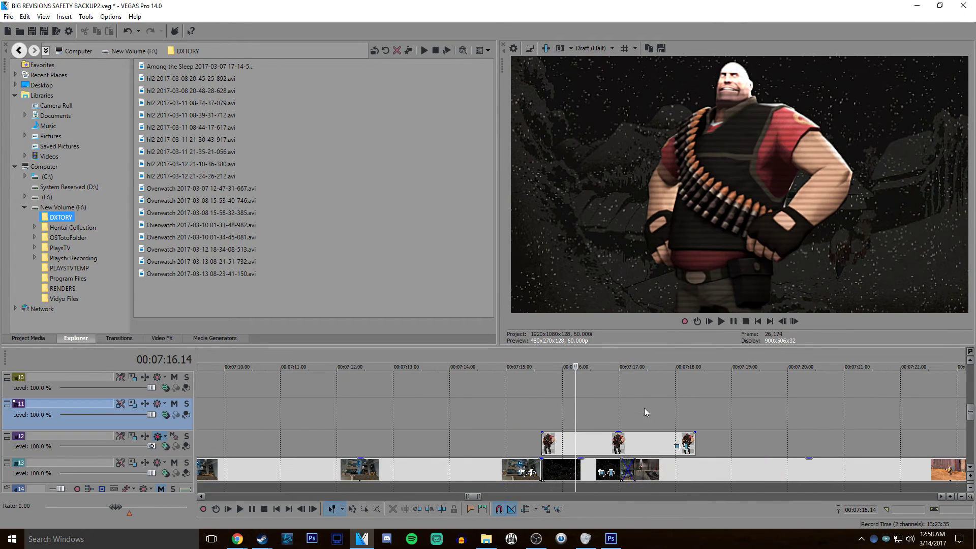
left_click(686, 447)
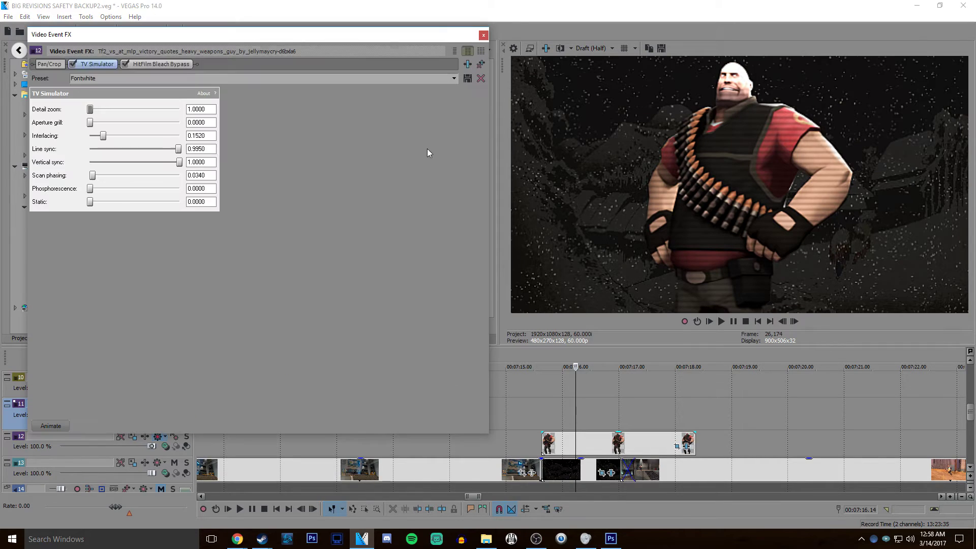
left_click(124, 64)
left_click(74, 64)
left_click(73, 65)
Set the Heavy cut-out's TV Simulator interlacing to 0.0960 and line sync to 0.9420, and preview the result
left_click_drag(102, 134, 94, 136)
left_click_drag(179, 150, 174, 150)
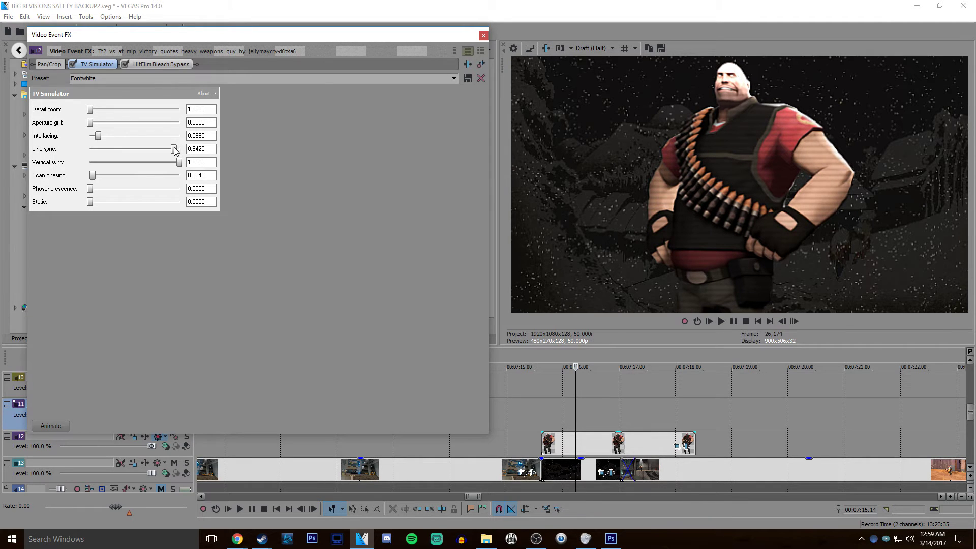
left_click(550, 410)
key("space")
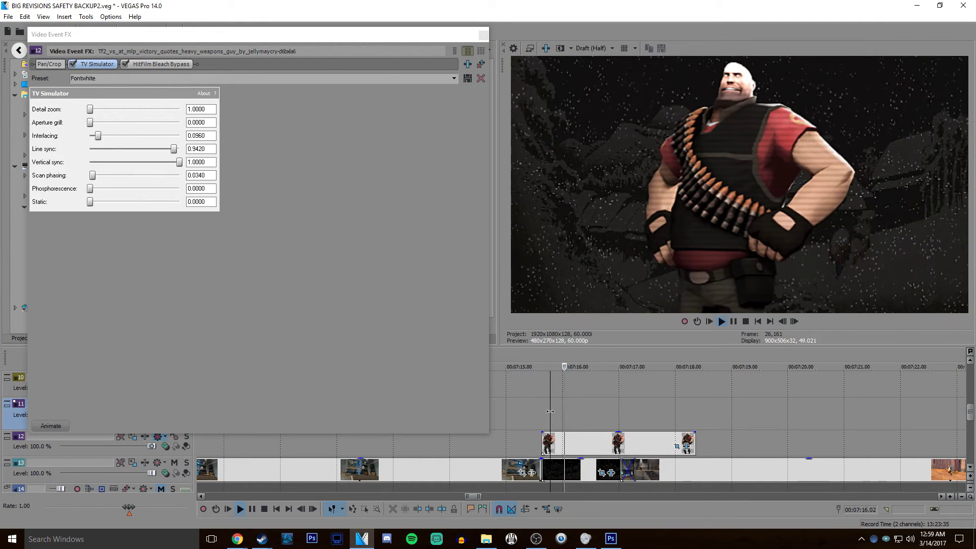
key("space")
Set the TV Simulator line sync to 0.9760, replay the Heavy cut-out, and close its effects
left_click_drag(173, 149, 177, 150)
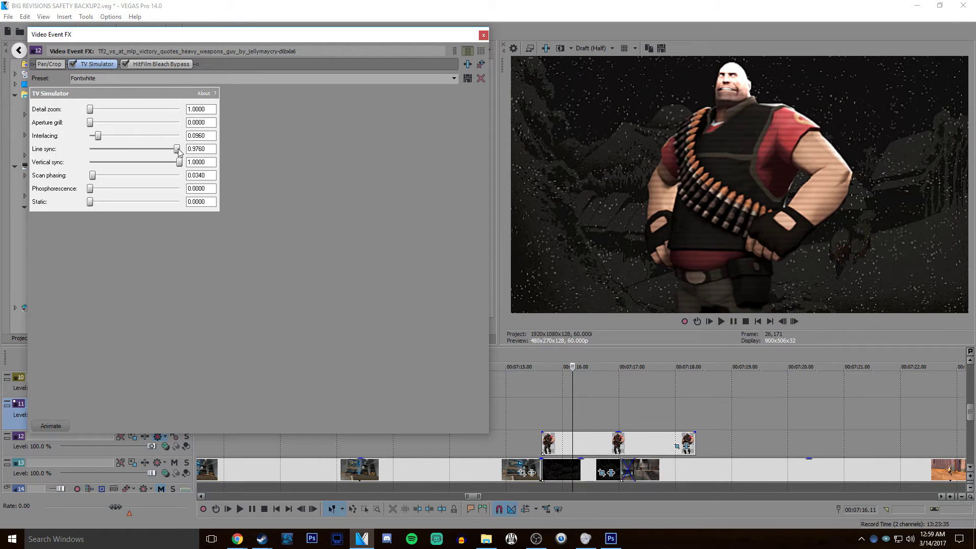
left_click(544, 410)
key("space")
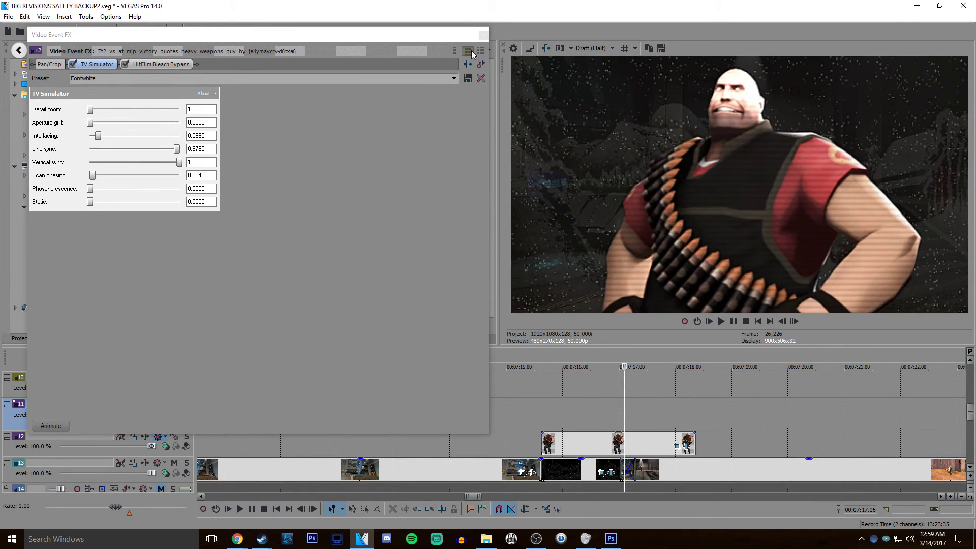
key("space")
left_click(483, 35)
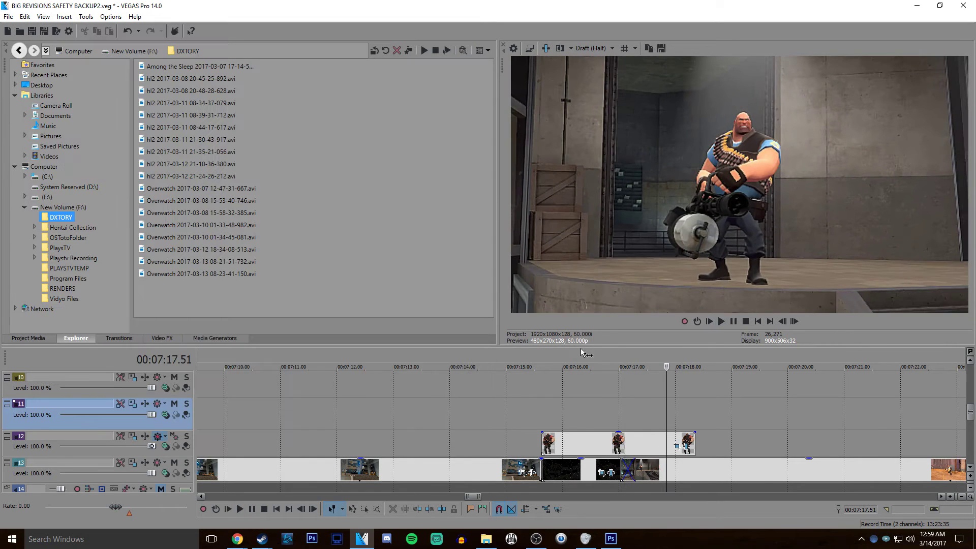
Spot-check the sequence from 00:07:28.26 onward, examining the layered item-card scene and the card-table image at 00:07:51.11
scroll(724, 430, "down", 2)
scroll(725, 430, "down", 1)
left_click(774, 408)
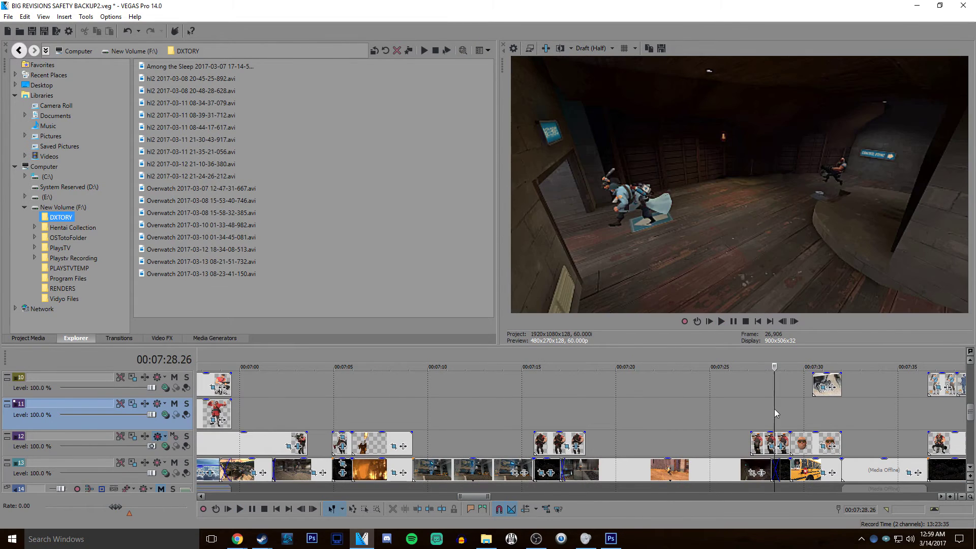
left_click(819, 411)
scroll(819, 411, "down", 1)
left_click(626, 409)
left_click(655, 404)
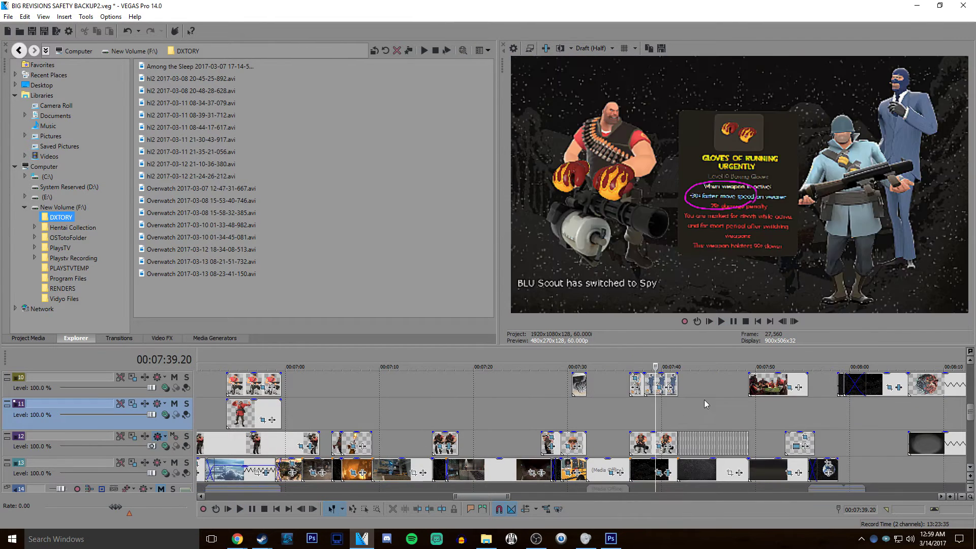
left_click(703, 400)
left_click(766, 406)
scroll(781, 414, "up", 2)
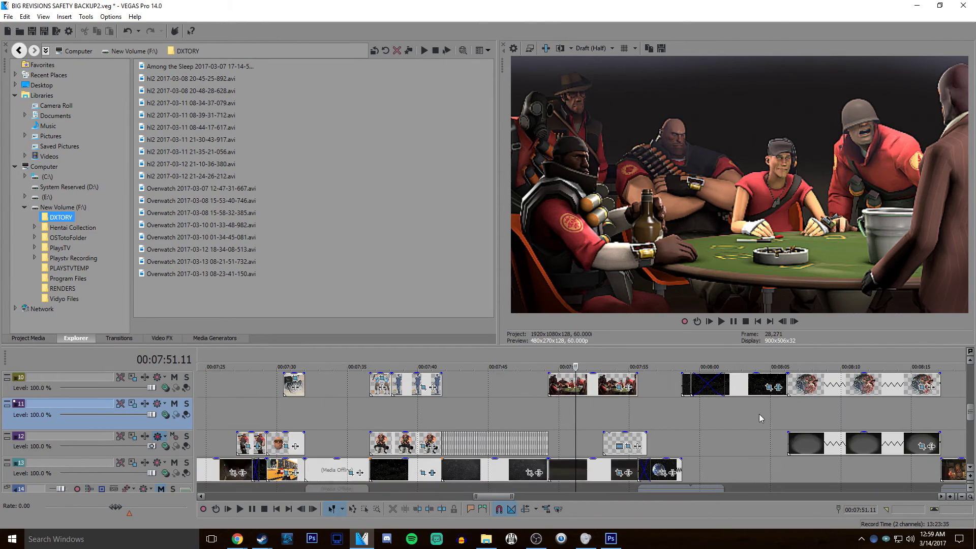
left_click(758, 413)
left_click(843, 418)
Examine the scenes from 00:08:20.23 to 00:08:38.28, including the character line-up and the 6s question title
scroll(843, 417, "down", 1)
scroll(703, 416, "down", 1)
left_click(674, 410)
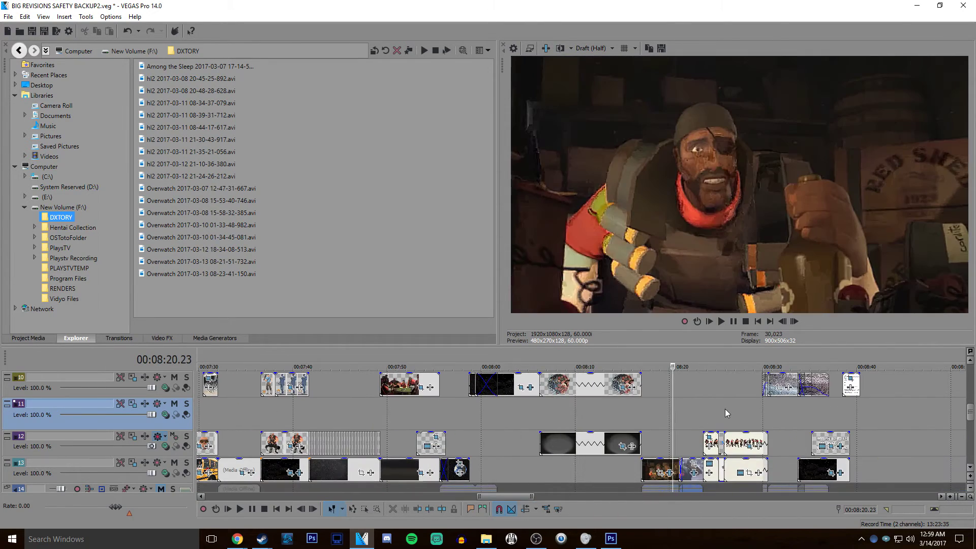
left_click(724, 409)
scroll(616, 416, "right", 3)
left_click(586, 418)
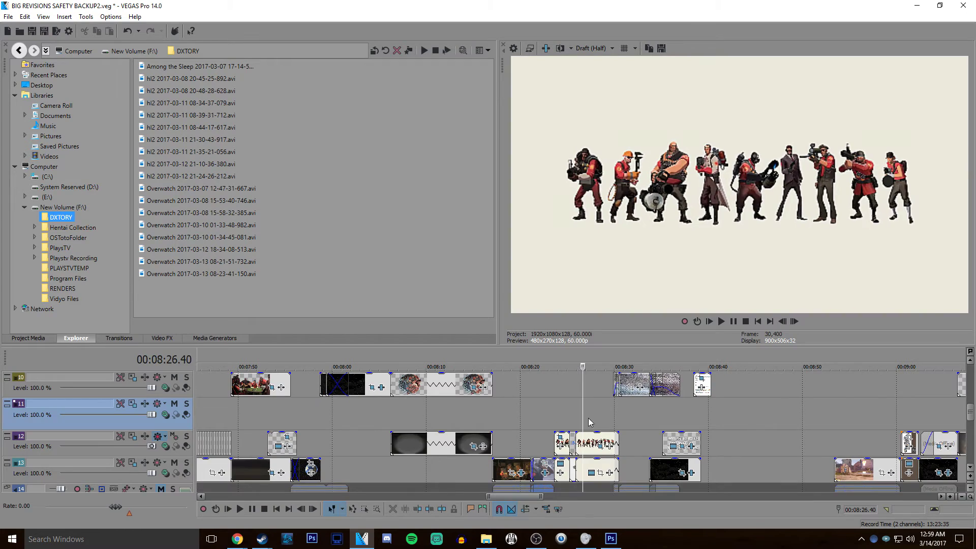
left_click(600, 416)
left_click(635, 417)
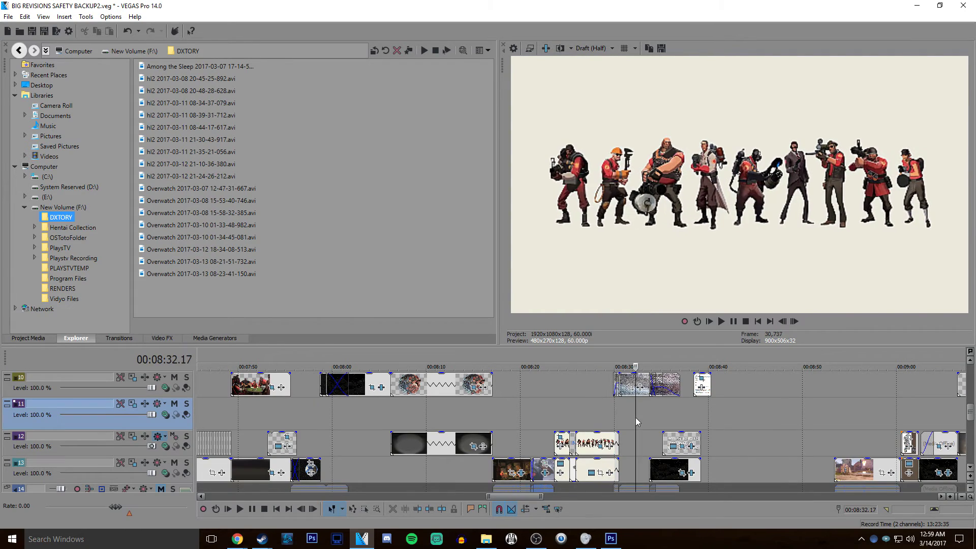
left_click(694, 415)
scroll(662, 403, "down", 1)
scroll(651, 407, "up", 3)
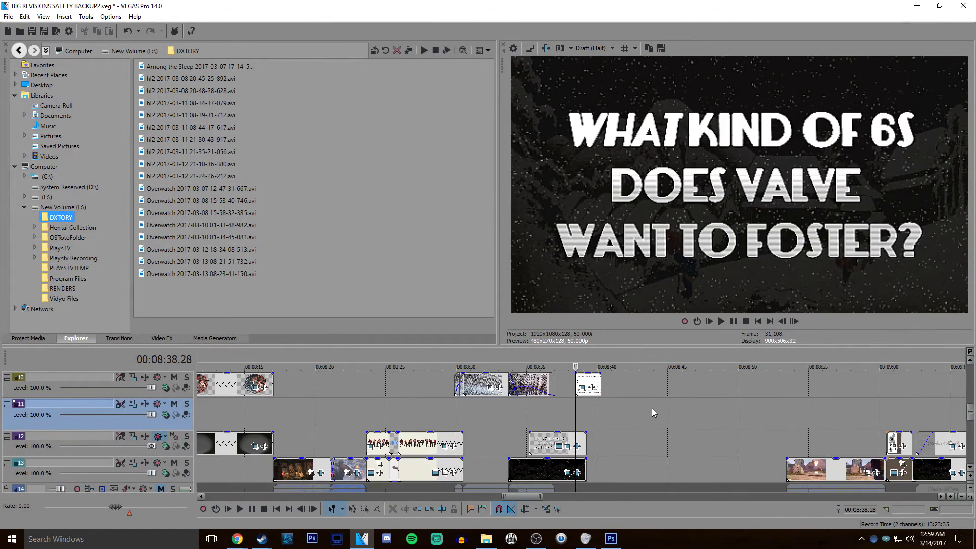
Look over the gameplay clip around 00:08:55.15 and the scenes following it up to 00:09:03.25
left_click(776, 415)
scroll(777, 416, "up", 1)
left_click(666, 398)
left_click(625, 397)
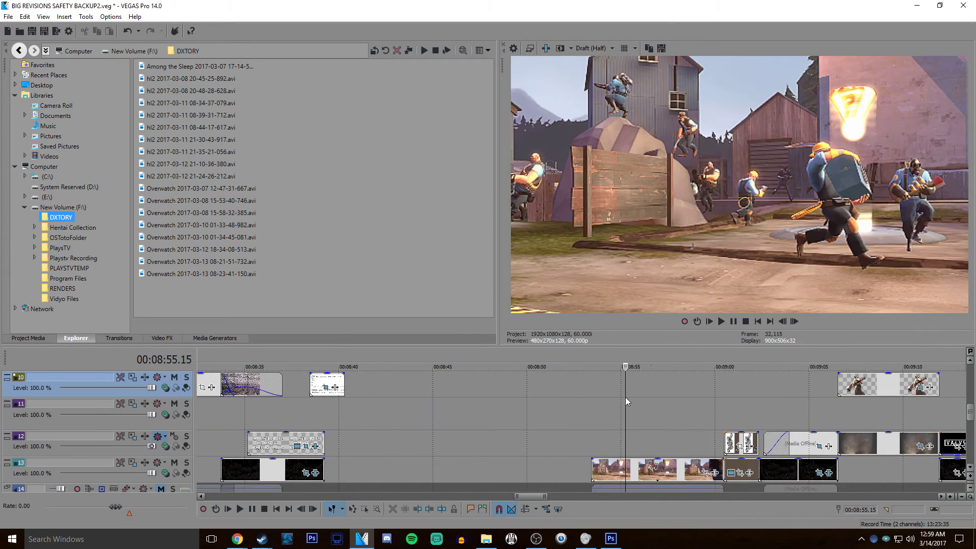
left_click(686, 407)
left_click(739, 404)
left_click(778, 401)
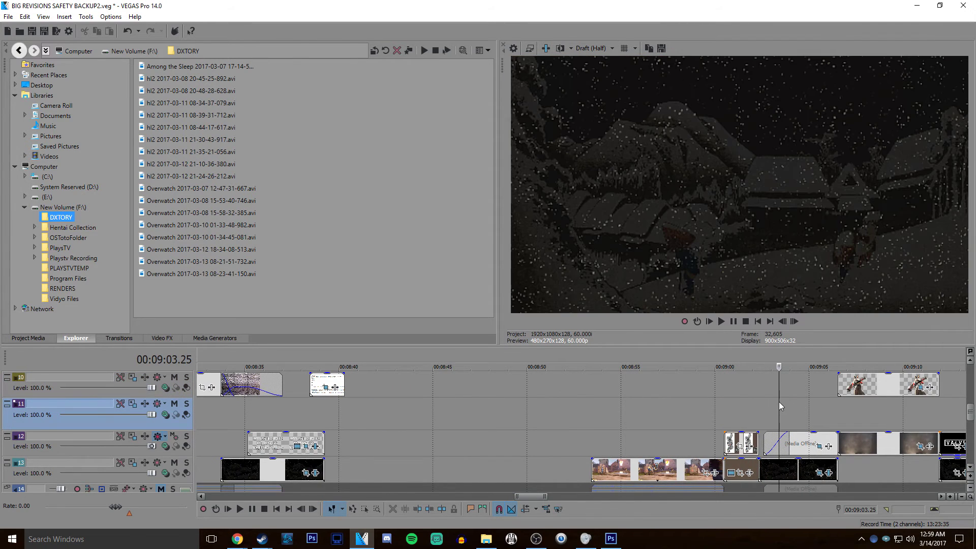
Look over the scenes from 00:09:04.22 to the medic-and-doves scene at 00:09:07.59, including its stacked upper layers
scroll(646, 410, "right", 3)
scroll(646, 409, "up", 1)
left_click(602, 406)
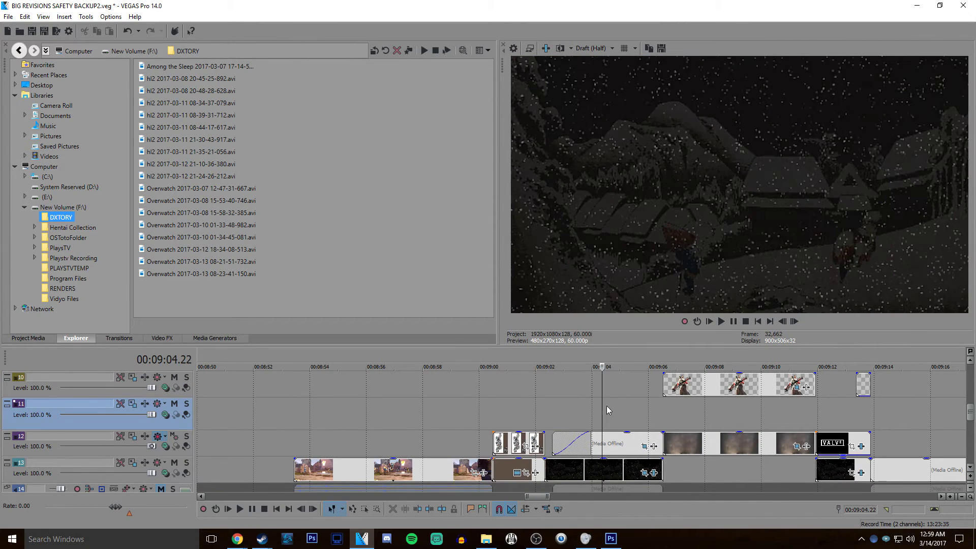
left_click(631, 406)
left_click(703, 408)
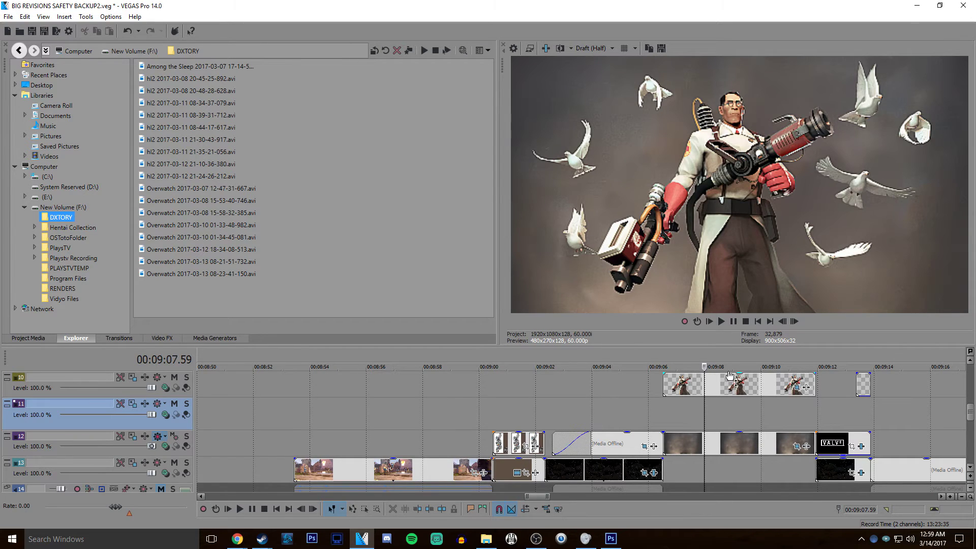
left_click(734, 383)
scroll(739, 414, "up", 5)
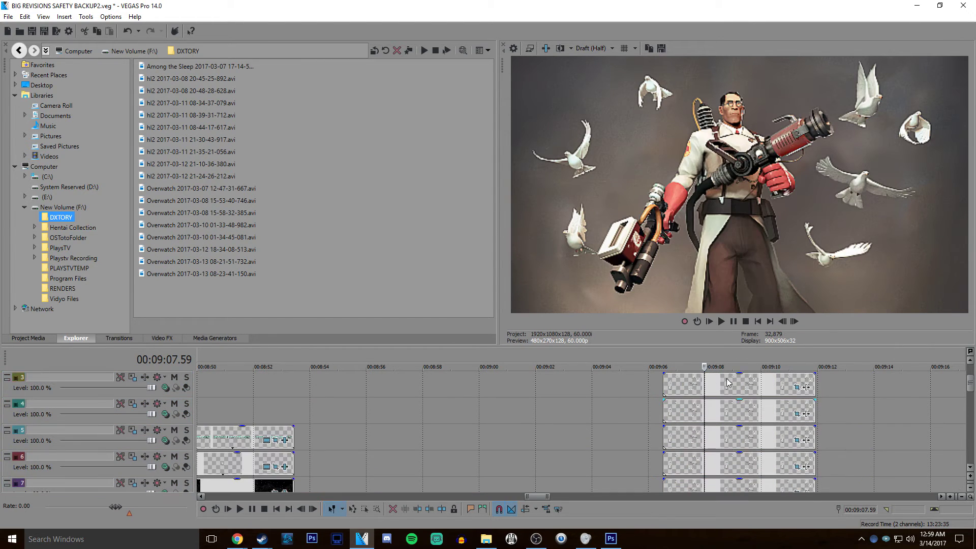
scroll(730, 434, "up", 2)
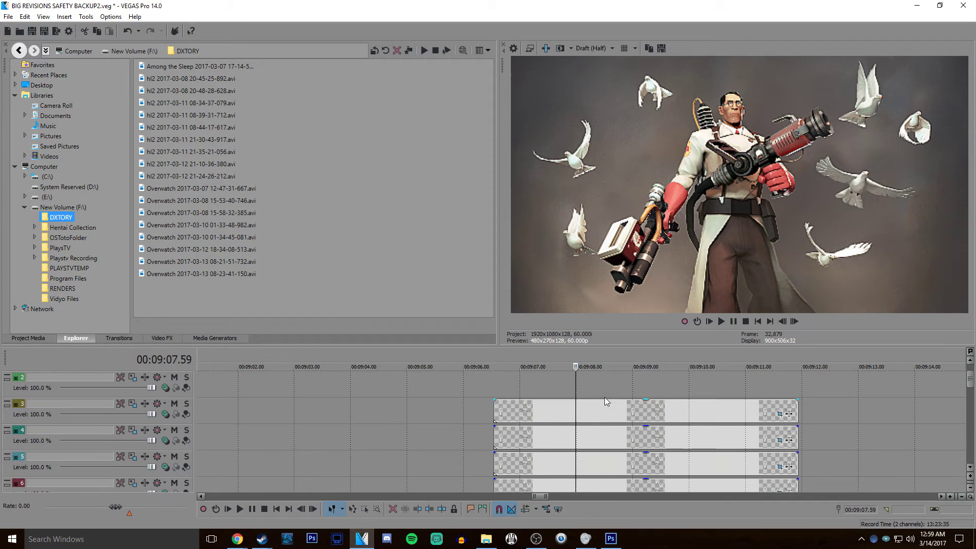
Compare the medic scene at 00:09:06.32 and 00:09:09.02, examining the stack of transparent dove layers
left_click(604, 406)
left_click_drag(612, 450, 616, 354)
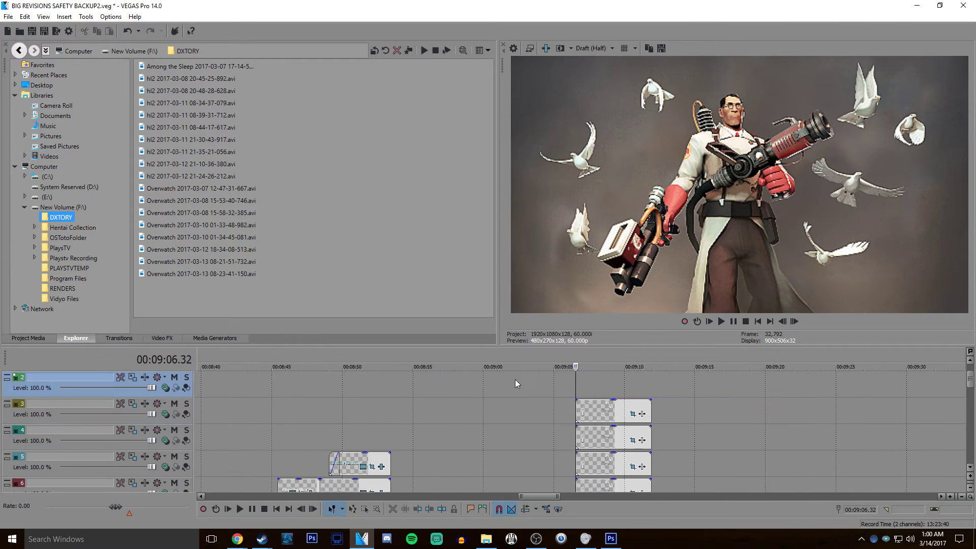
scroll(574, 414, "down", 2)
scroll(575, 414, "up", 2)
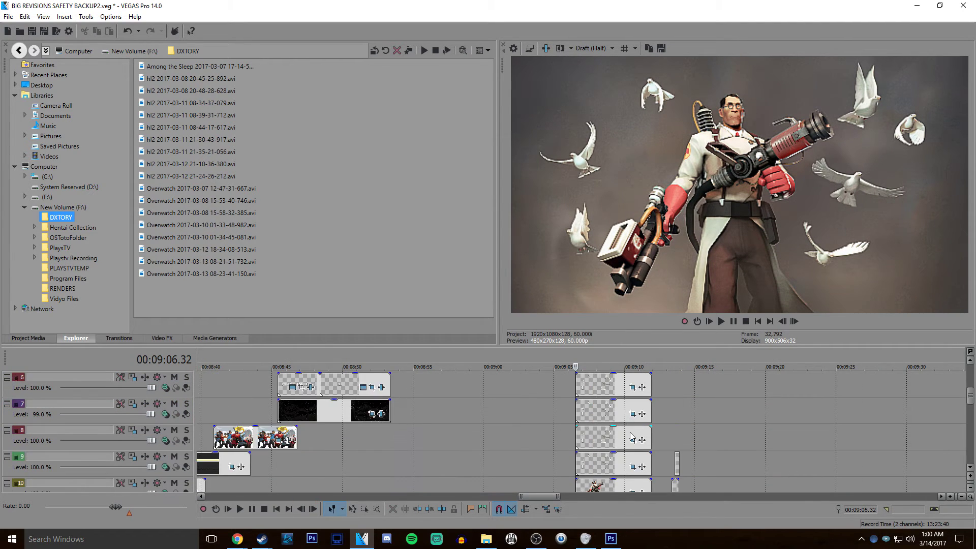
scroll(649, 414, "up", 3)
left_click(764, 389)
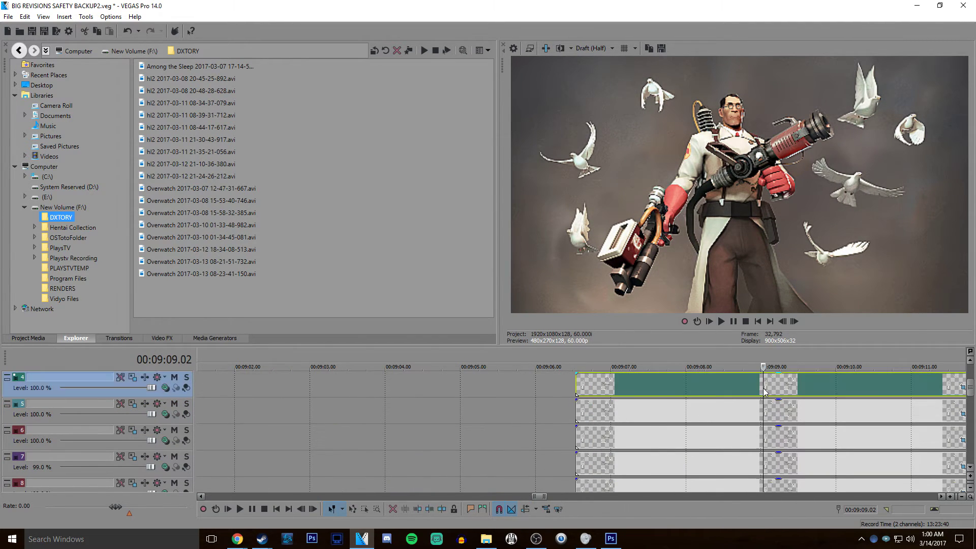
scroll(700, 404, "down", 3)
scroll(617, 459, "up", 3)
scroll(617, 460, "up", 4)
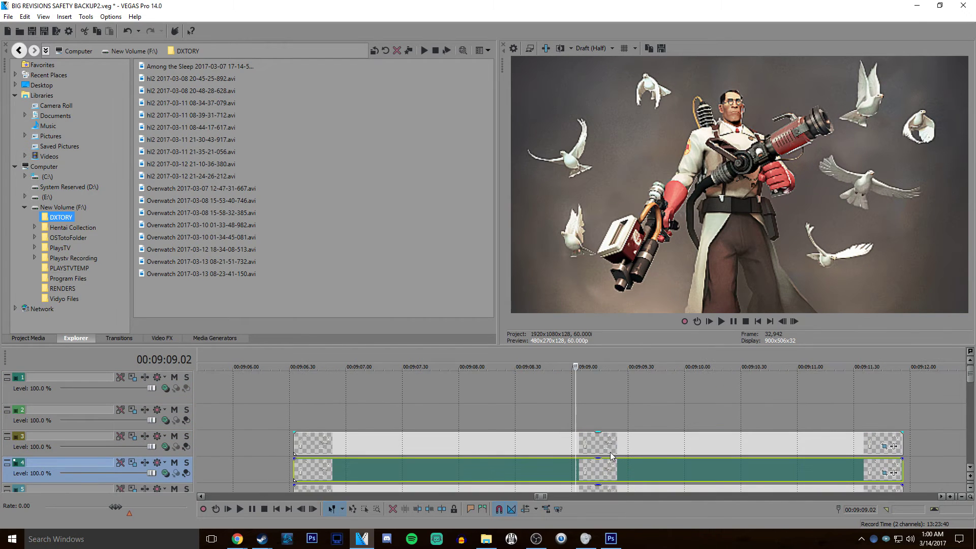
Single out the dove image events on tracks 3, 4 and 5 one after another
scroll(580, 438, "down", 1)
left_click(578, 407)
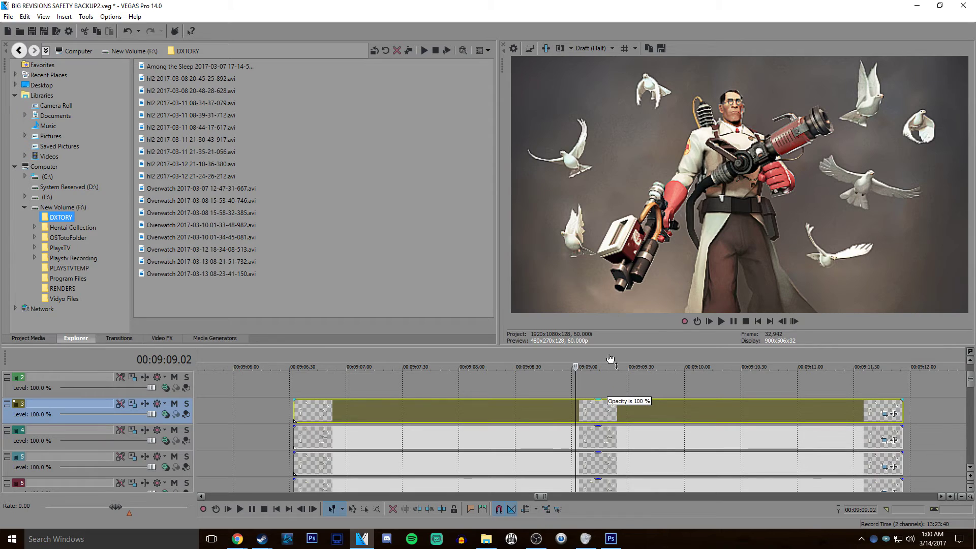
mouse_move(597, 401)
left_mouse_down()
mouse_move(604, 428)
mouse_move(605, 401)
left_mouse_up()
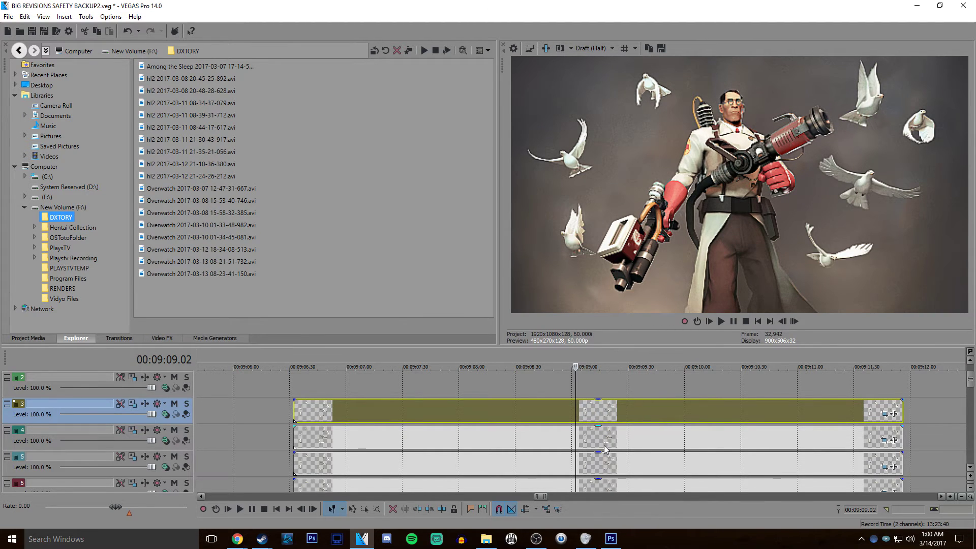
left_click(604, 428)
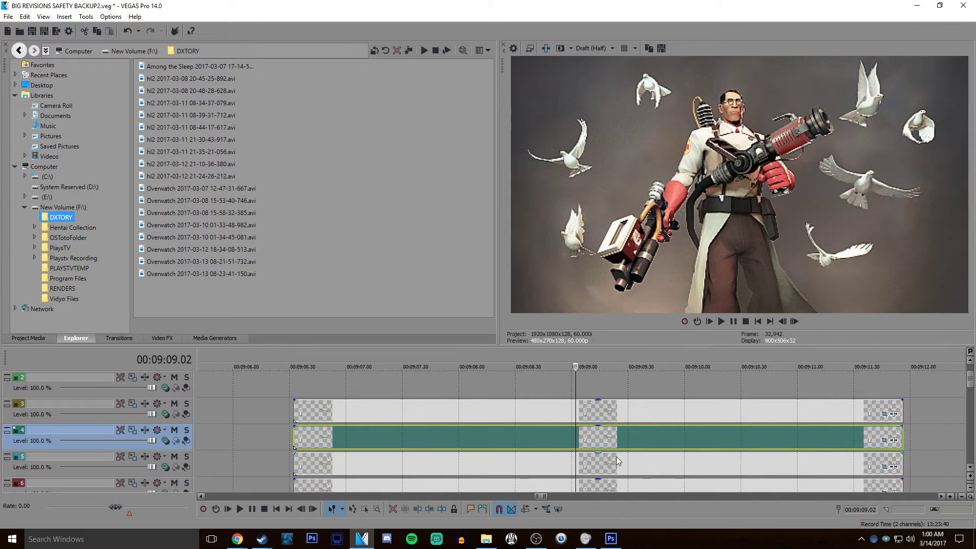
left_click(608, 455)
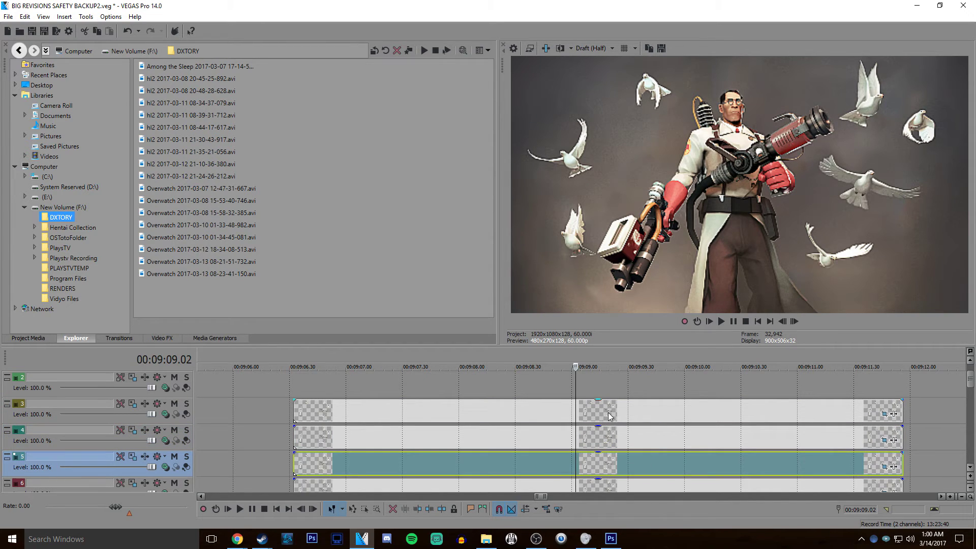
Inspect the rectangular mask around a single dove in the track 3 event's Pan/Crop settings, and close them
left_click(883, 414)
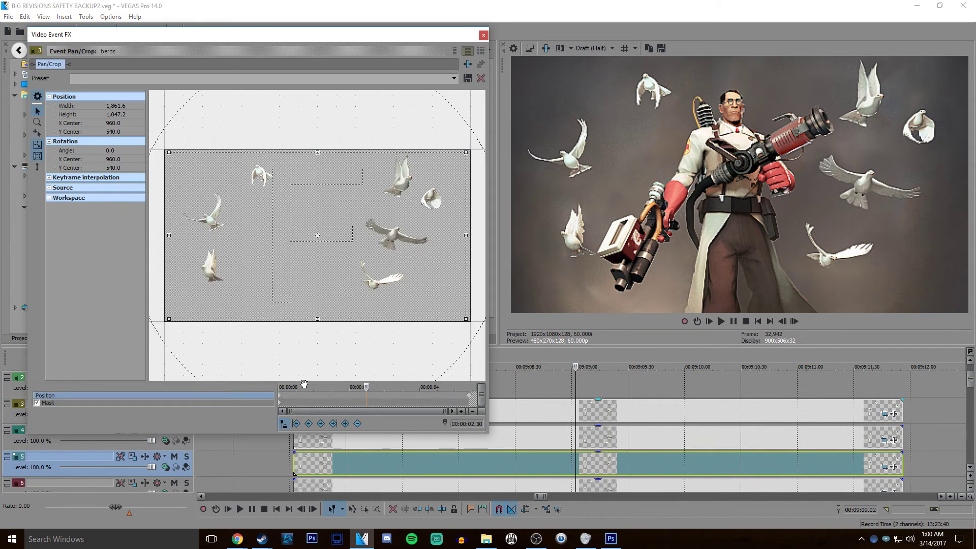
left_click(277, 401)
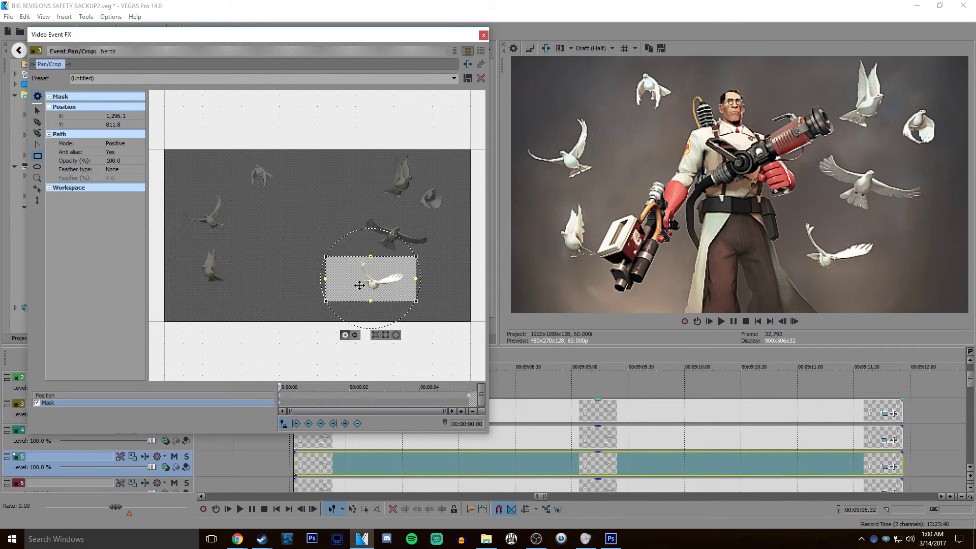
left_click(484, 35)
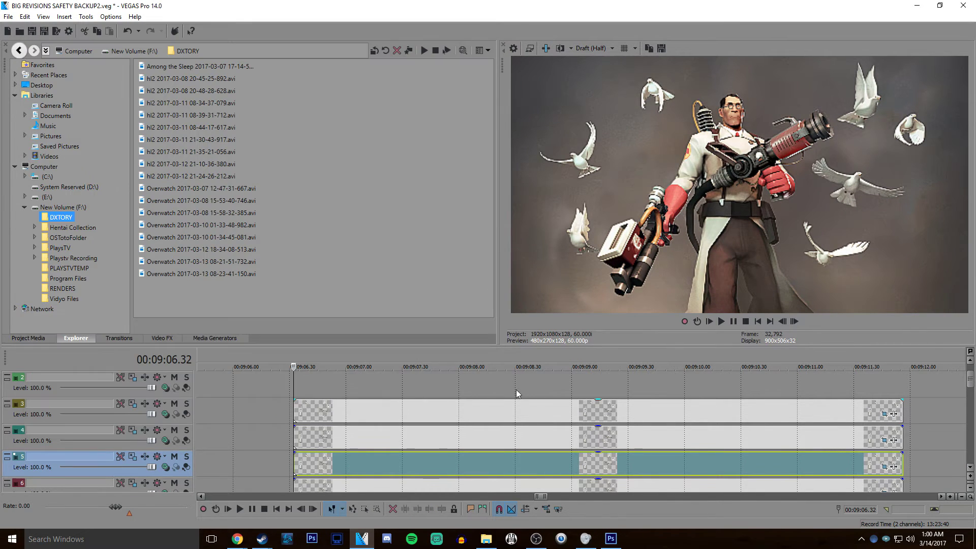
Examine the medic scene's background event on track 12 and the medic cut-out on track 10
scroll(541, 416, "down", 3)
scroll(538, 419, "down", 2)
scroll(537, 418, "down", 3)
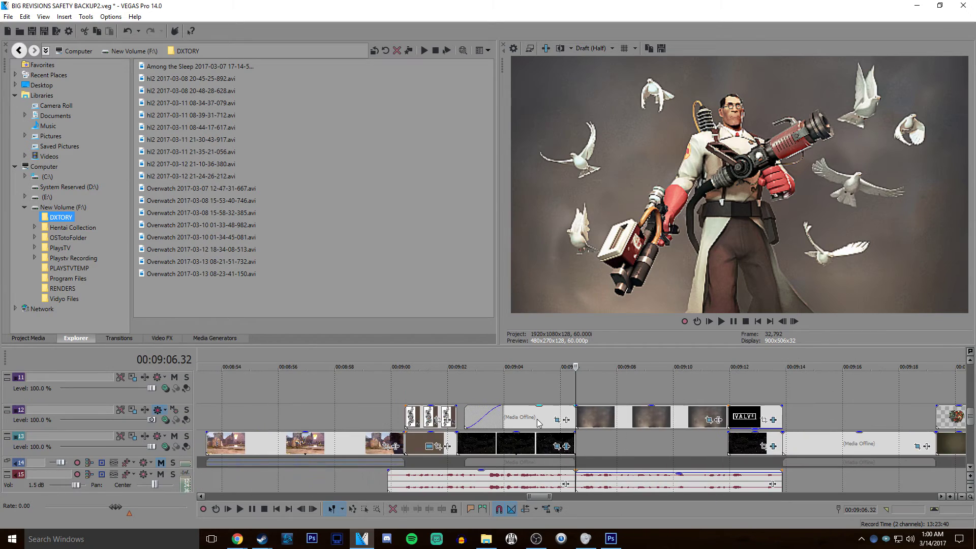
left_click(621, 401)
left_click(623, 409)
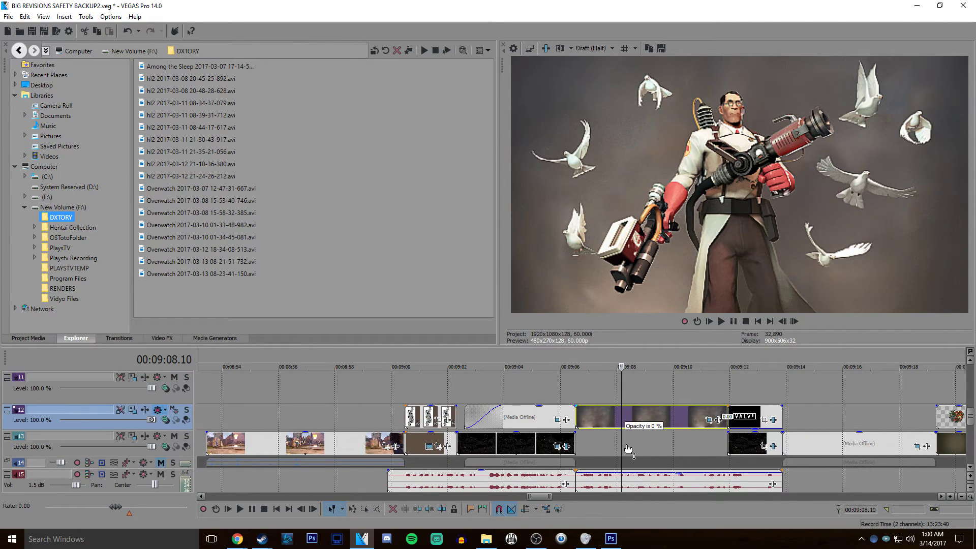
scroll(627, 392, "up", 2)
scroll(627, 393, "up", 4)
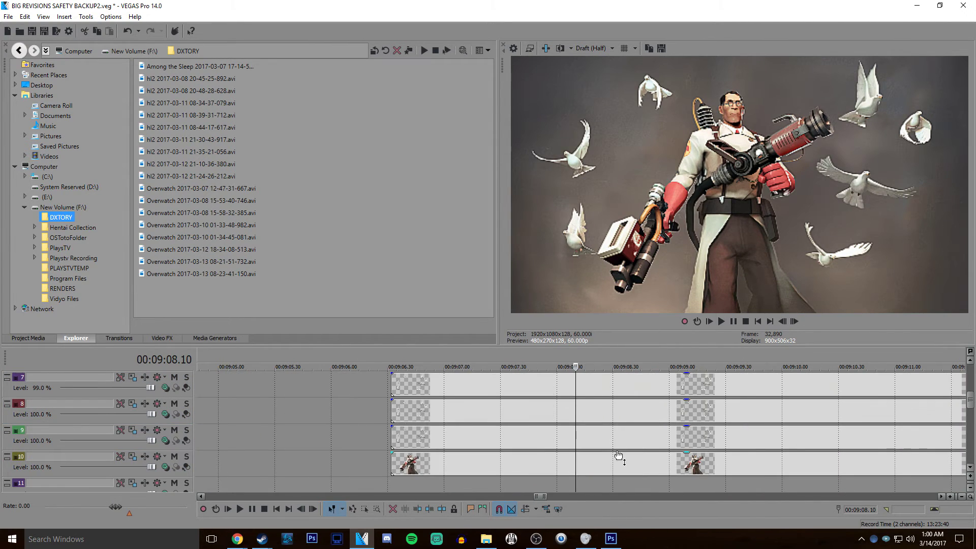
left_click_drag(618, 453, 627, 422)
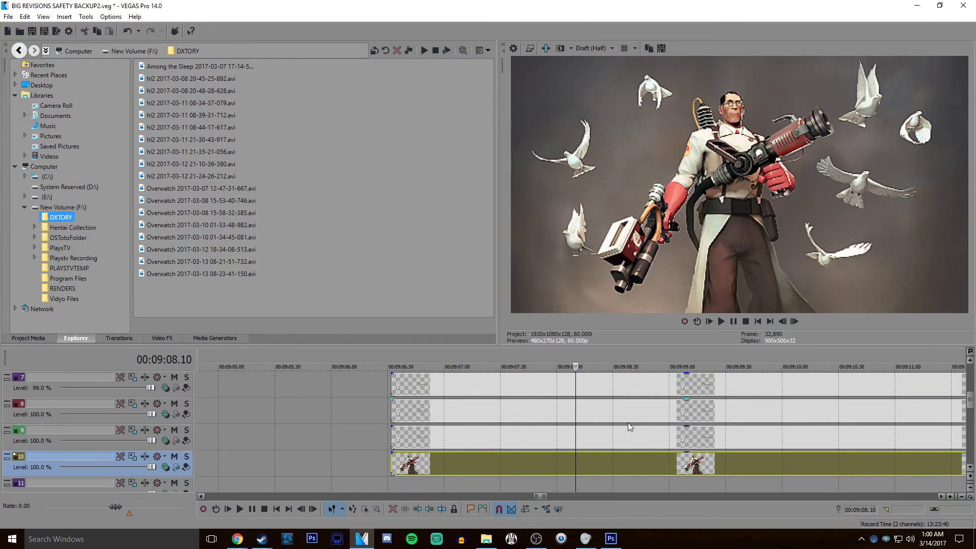
Enlarge the timeline area to show more of the stacked layers, and play the medic scene
scroll(627, 423, "up", 1)
left_click_drag(624, 345, 630, 199)
scroll(633, 359, "up", 3)
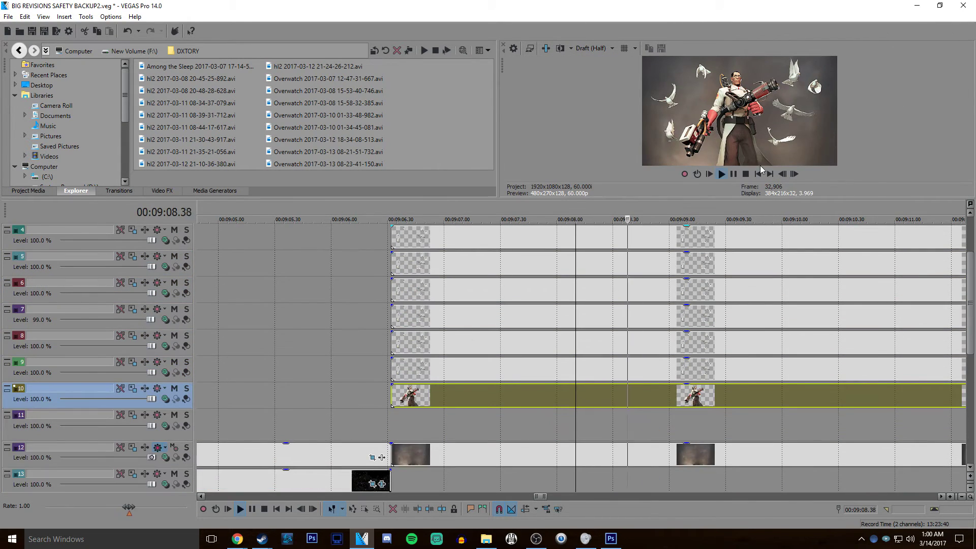
key("Return")
scroll(729, 315, "down", 2)
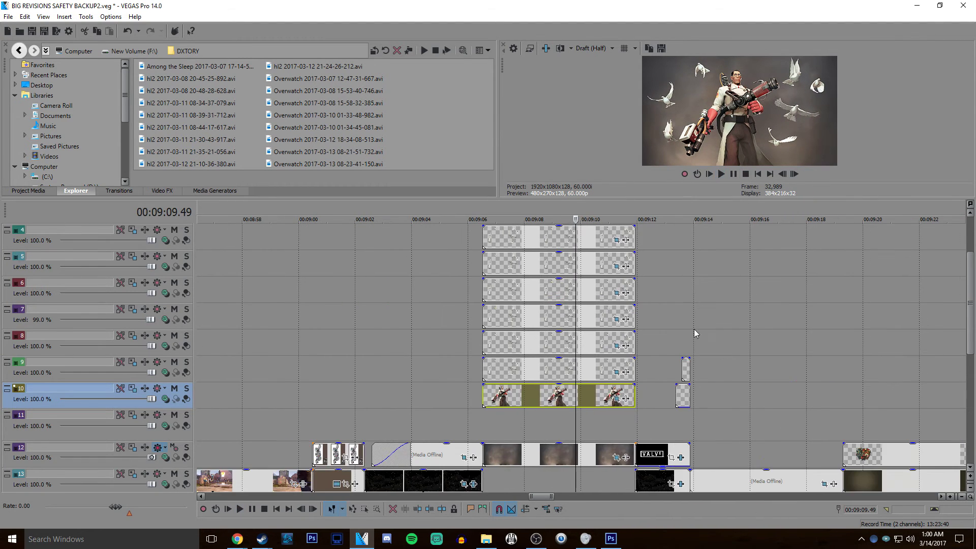
Copy all dove, medic and background events of the medic scene and paste them into a new project in a second VEGAS Pro window
scroll(668, 328, "up", 3)
key("d")
key("d")
left_click_drag(620, 272, 530, 487)
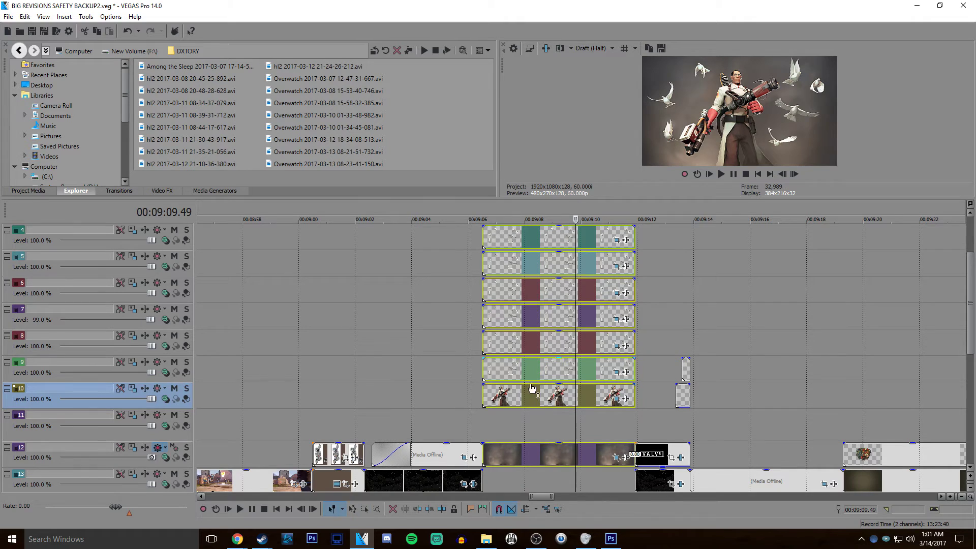
right_click(362, 538)
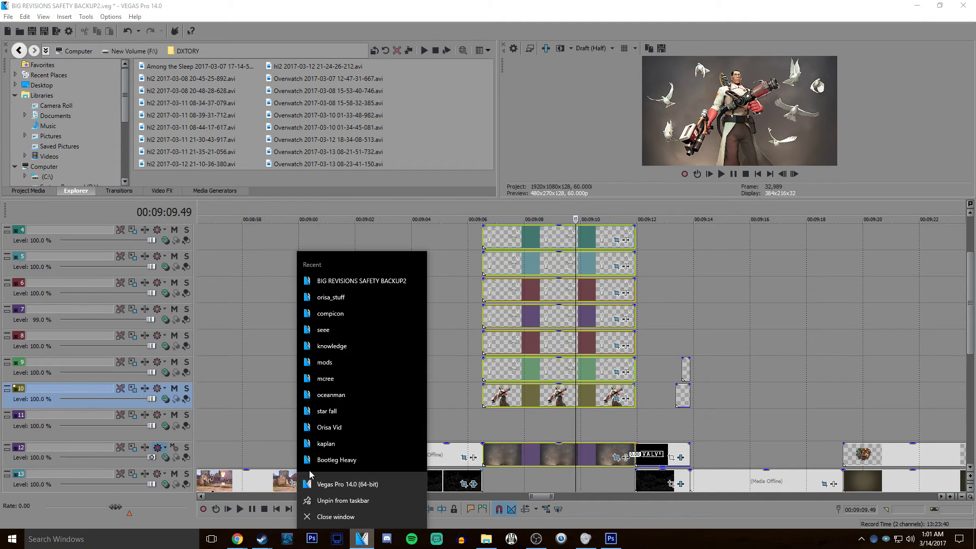
left_click(339, 483)
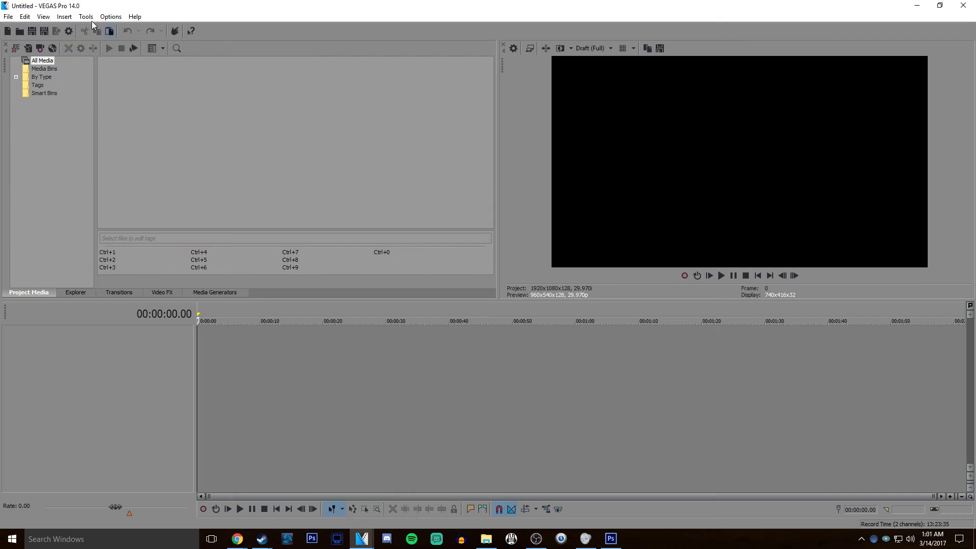
left_click(230, 331)
key("ctrl+v")
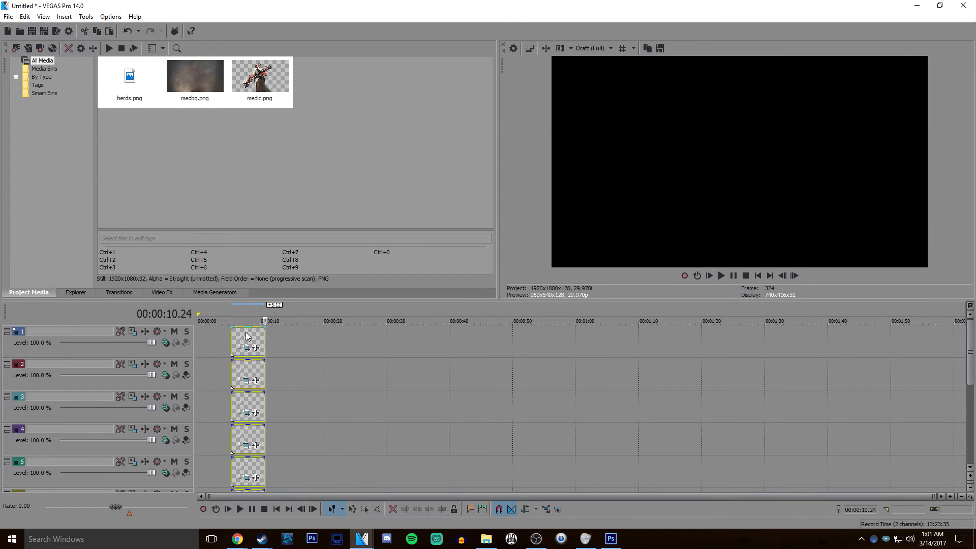
Move all the pasted events together to the start of the timeline, and play the sequence from there
left_click(234, 333)
scroll(351, 350, "up", 1)
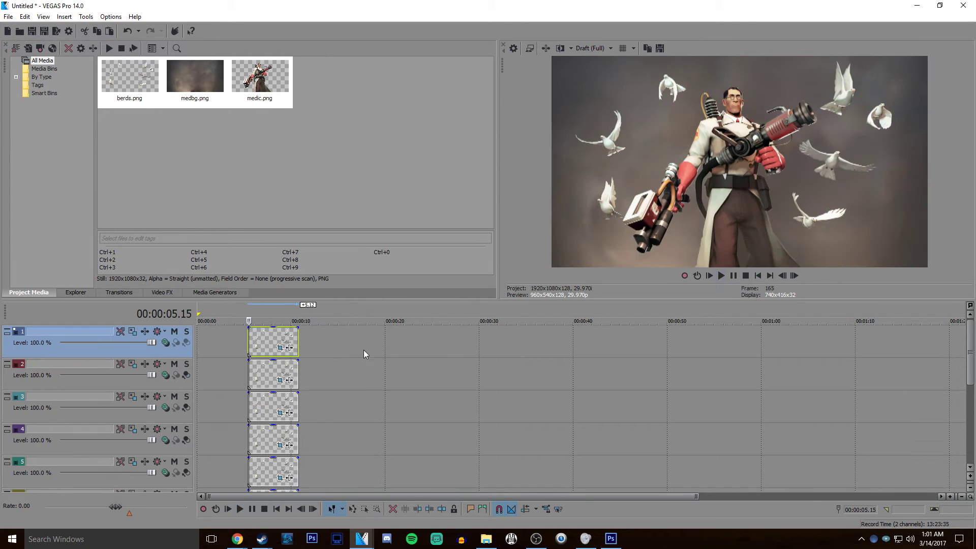
key("d")
key("d")
left_click_drag(321, 331, 237, 533)
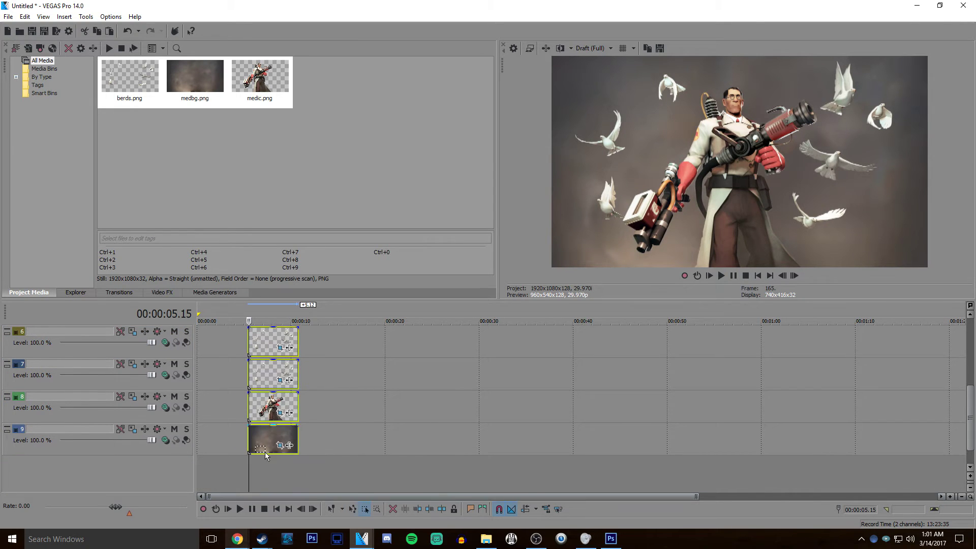
scroll(280, 446, "up", 3)
left_click_drag(368, 451, 216, 450)
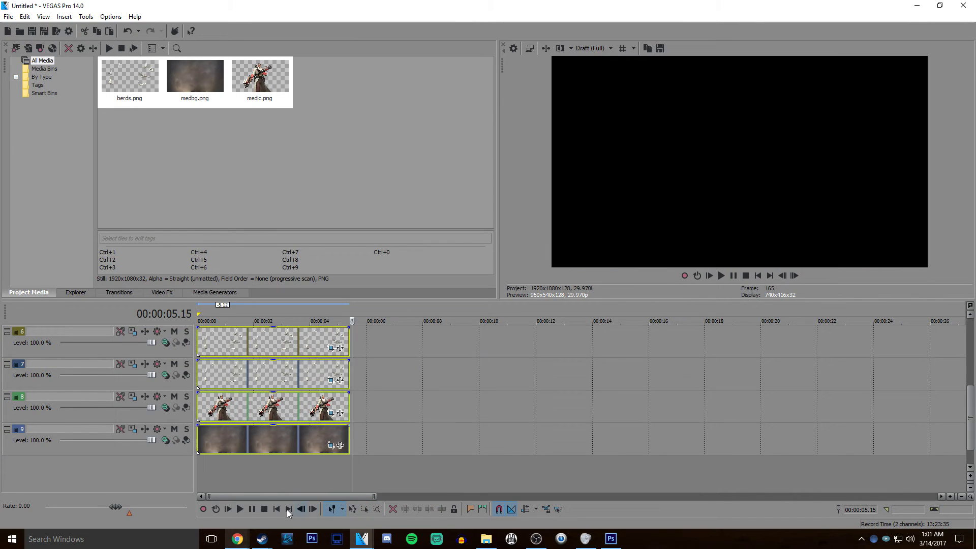
left_click(276, 509)
key("space")
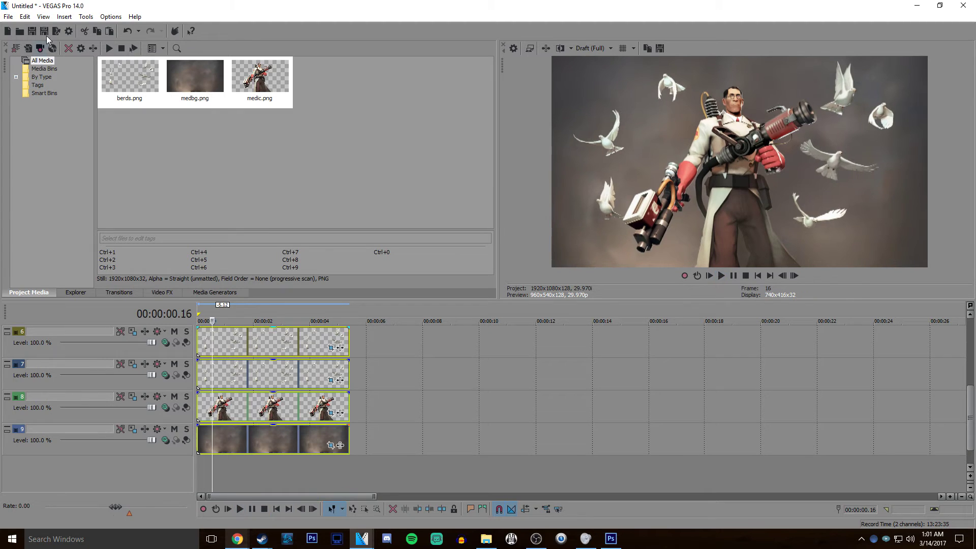
Save the new project as dove_sequence in the SEQUENCES folder
left_click(54, 32)
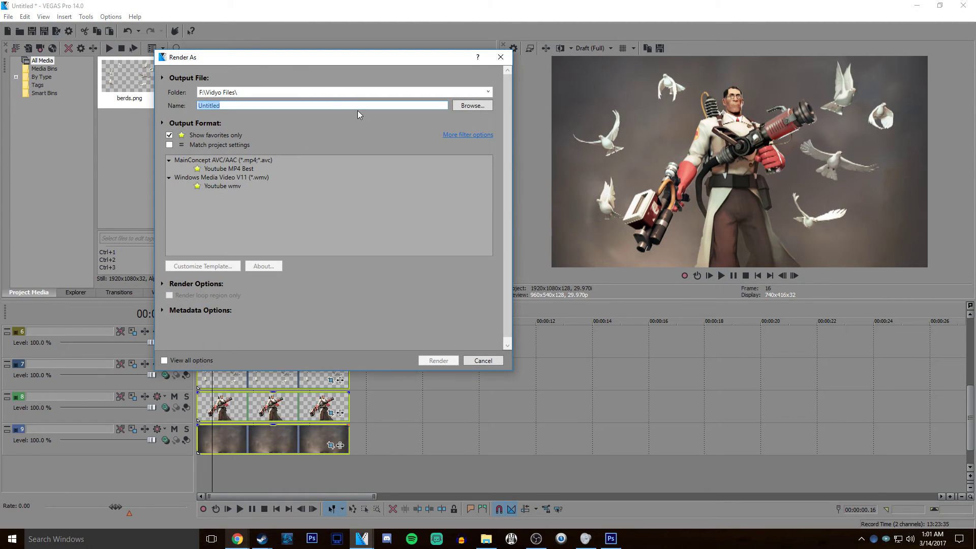
left_click(500, 57)
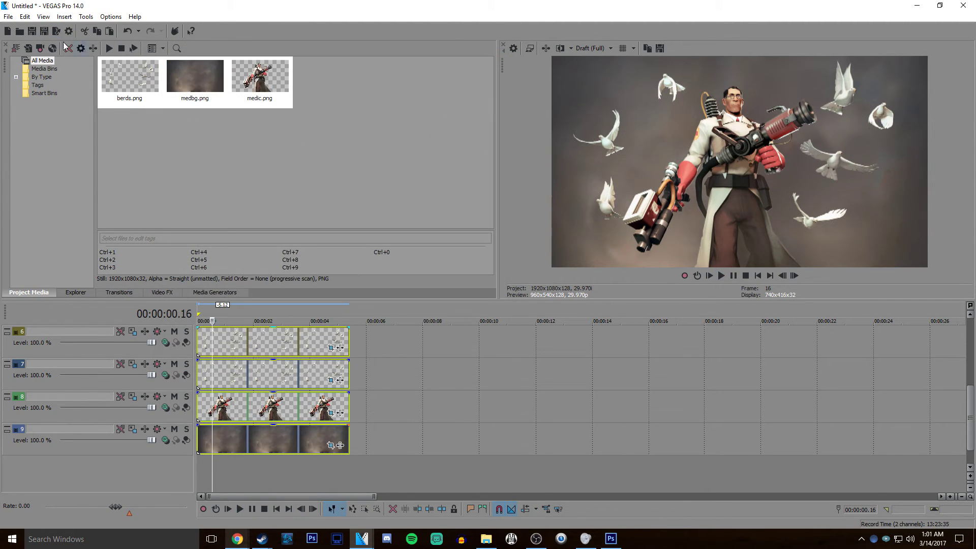
left_click(31, 31)
type("d")
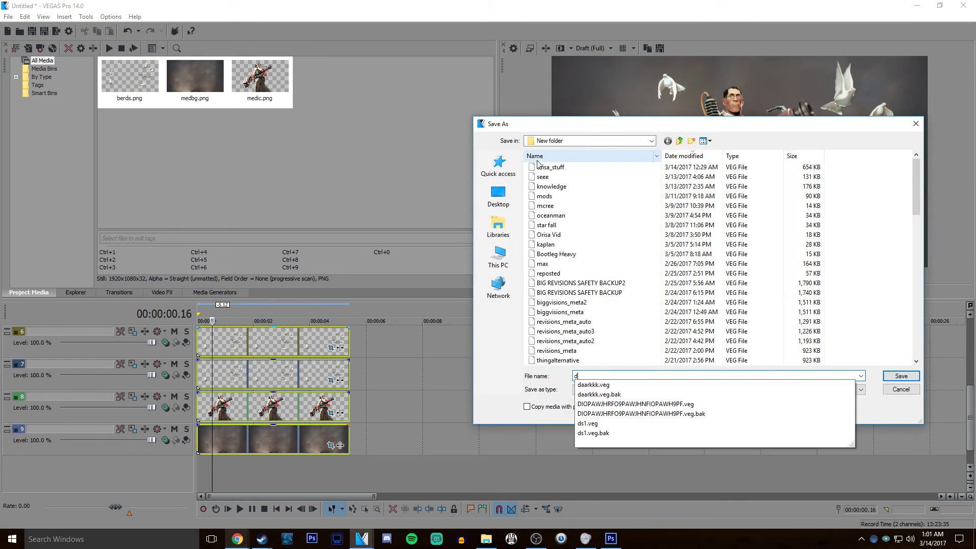
type("ove_sequence")
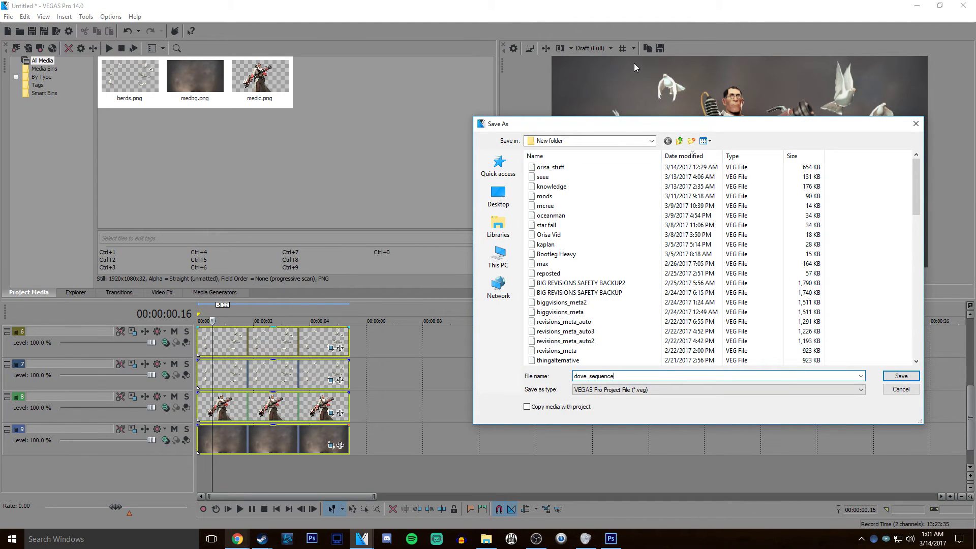
scroll(600, 305, "down", 15)
double_click(567, 361)
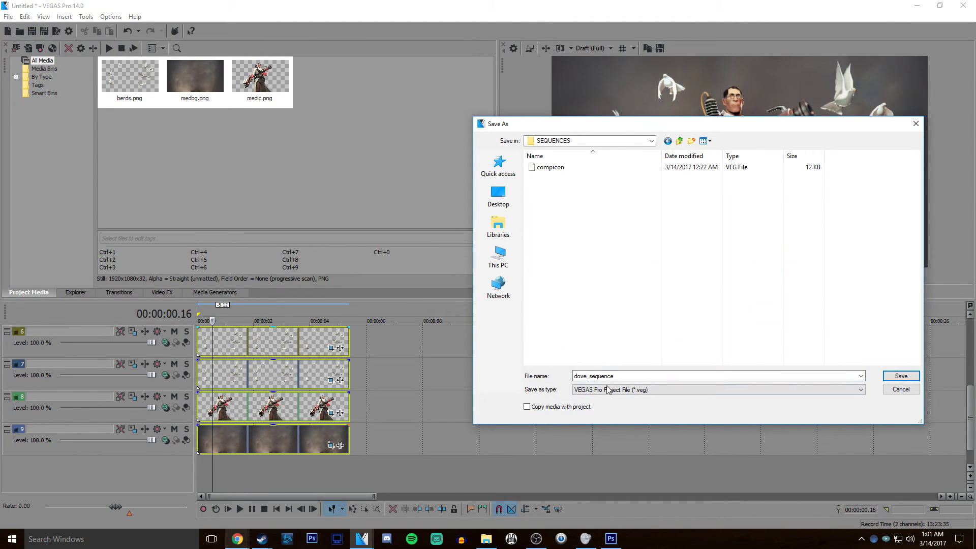
key("Return")
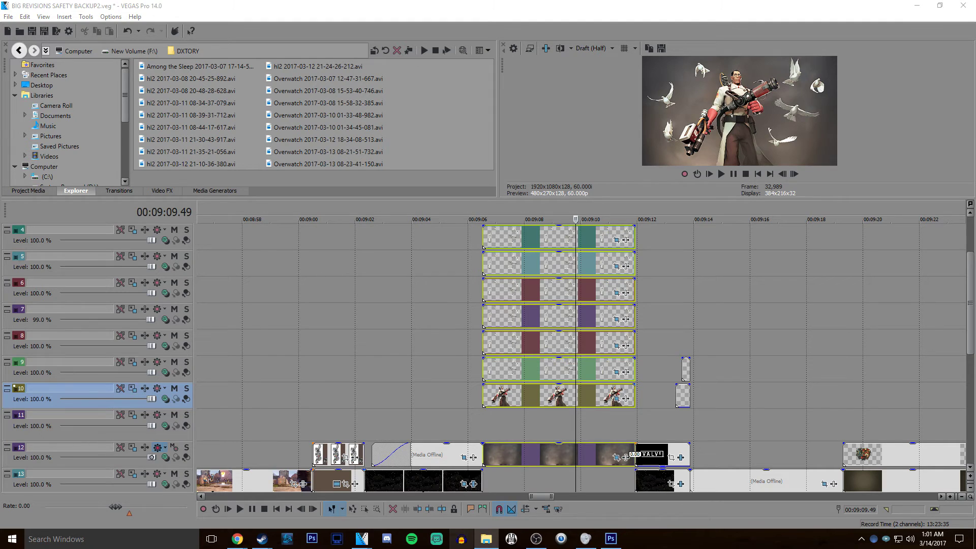
Bring up the SEQUENCES folder window, locate the dove_sequence project file, and return to the main project
left_click(486, 539)
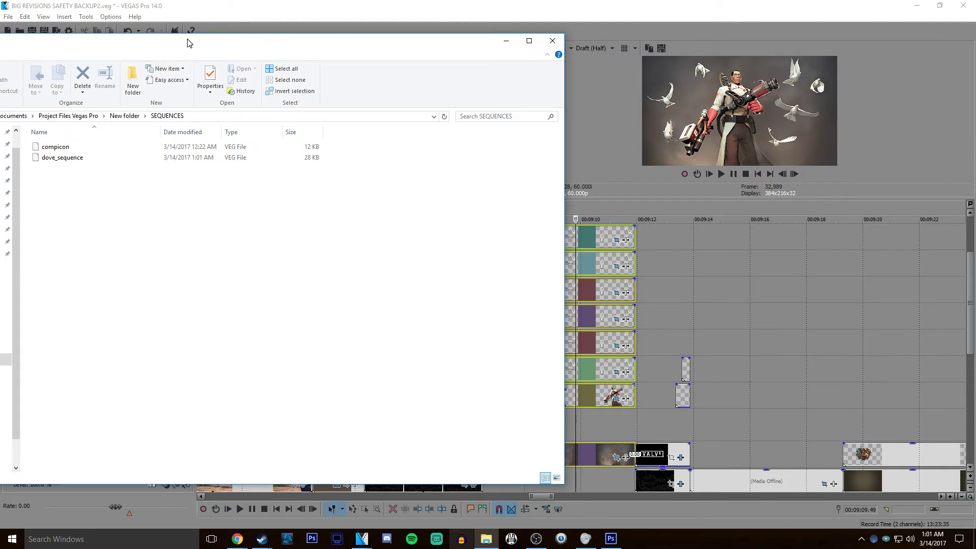
left_click_drag(187, 40, 327, 48)
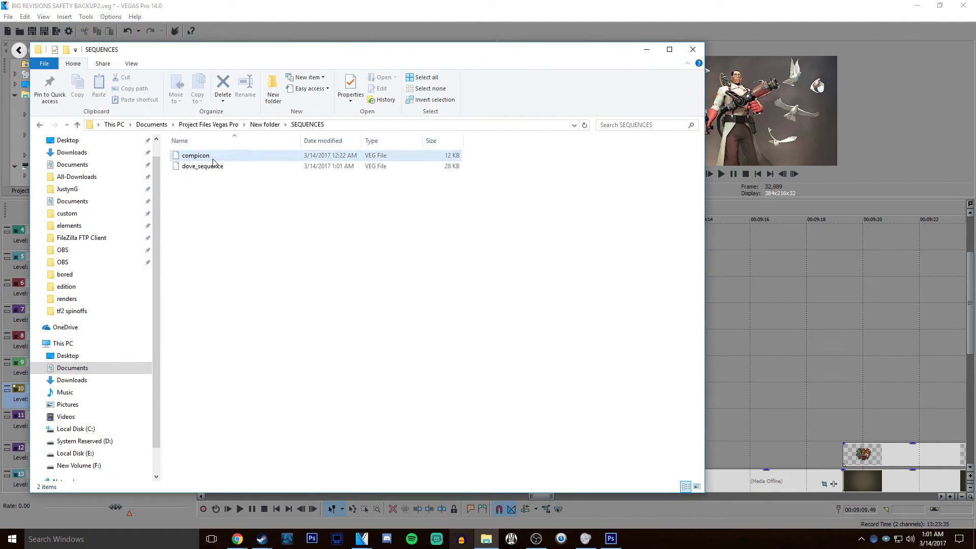
left_click(247, 167)
key("alt+Tab")
Delete all original dove, medic and background events of the medic scene from the main timeline, including the dove on track 3
double_click(575, 239)
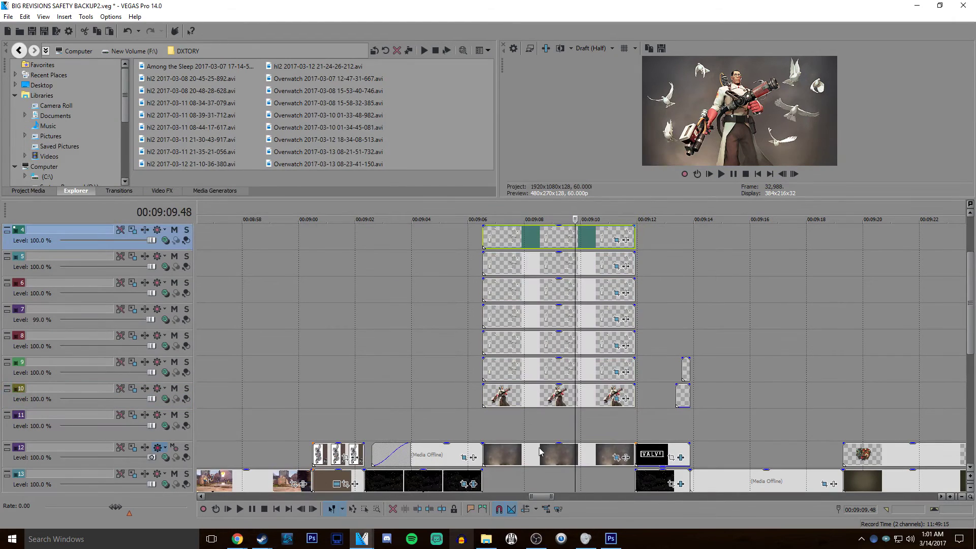
key("Delete")
scroll(530, 321, "up", 3)
key("ctrl+z")
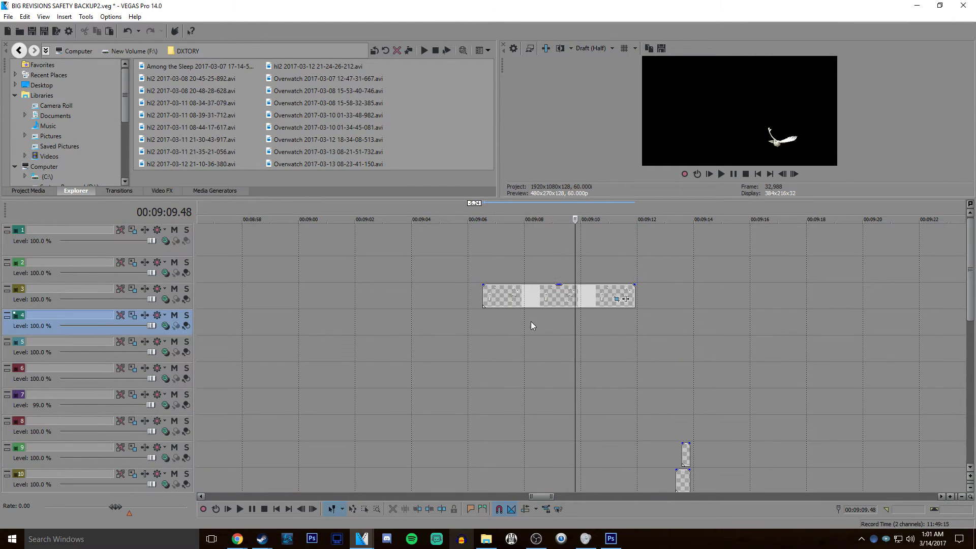
left_click(538, 294)
key("Delete")
scroll(529, 296, "down", 6)
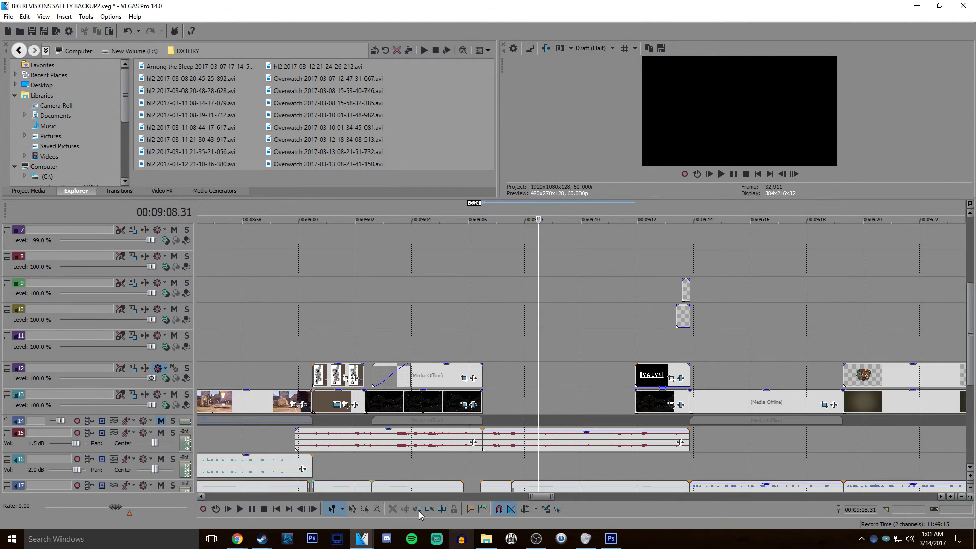
Insert dove_sequence from the SEQUENCES folder as a nested event on track 10 in the emptied gap, and play it
left_click(486, 539)
left_click_drag(219, 166, 532, 328)
scroll(497, 305, "up", 2)
key("space")
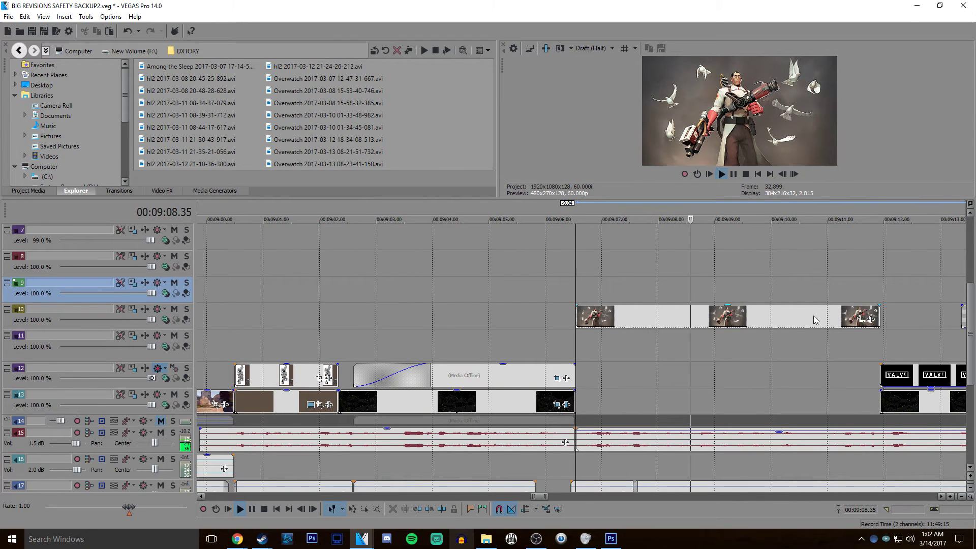
key("space")
Crop the nested dove_sequence event to about 1,793 × 1,008 and move that keyframe to the event's end
left_click(862, 323)
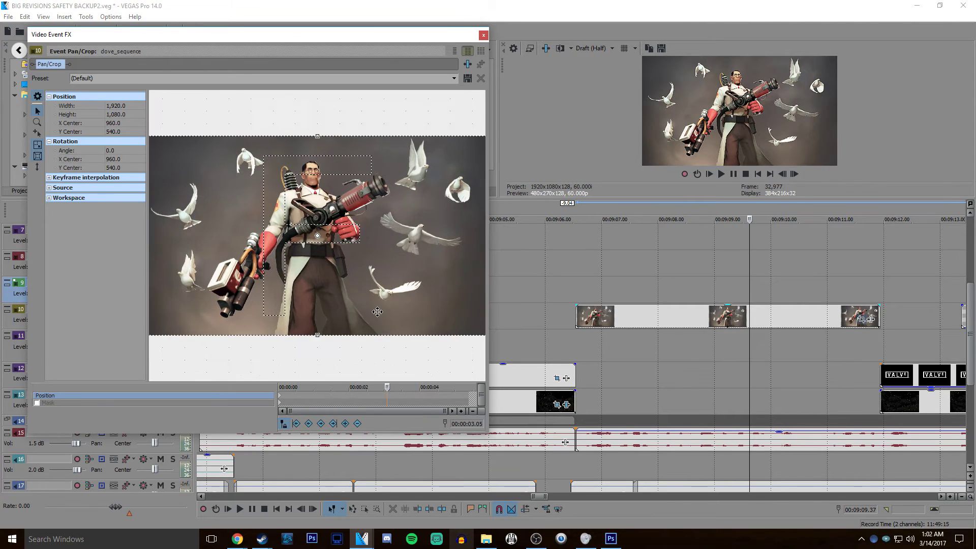
left_click_drag(359, 337, 361, 331)
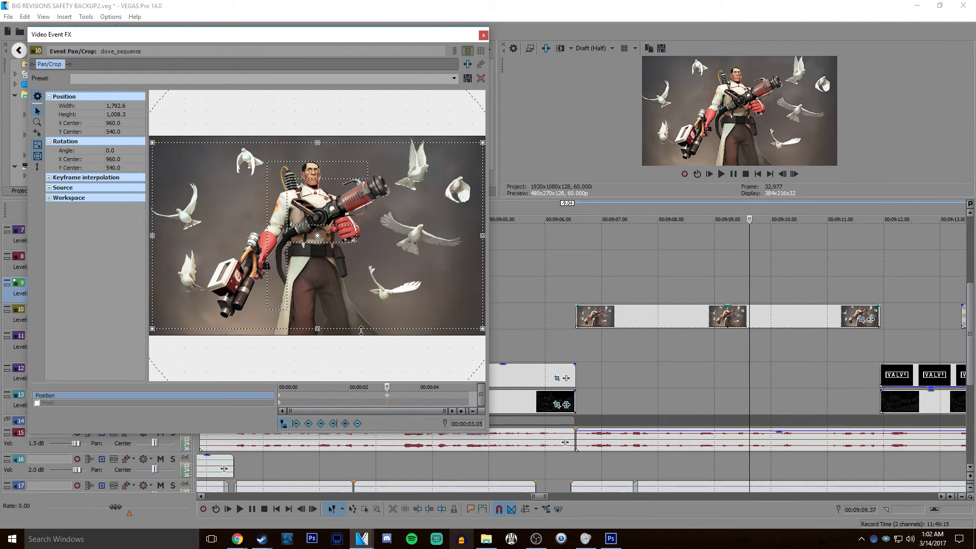
left_click(388, 399)
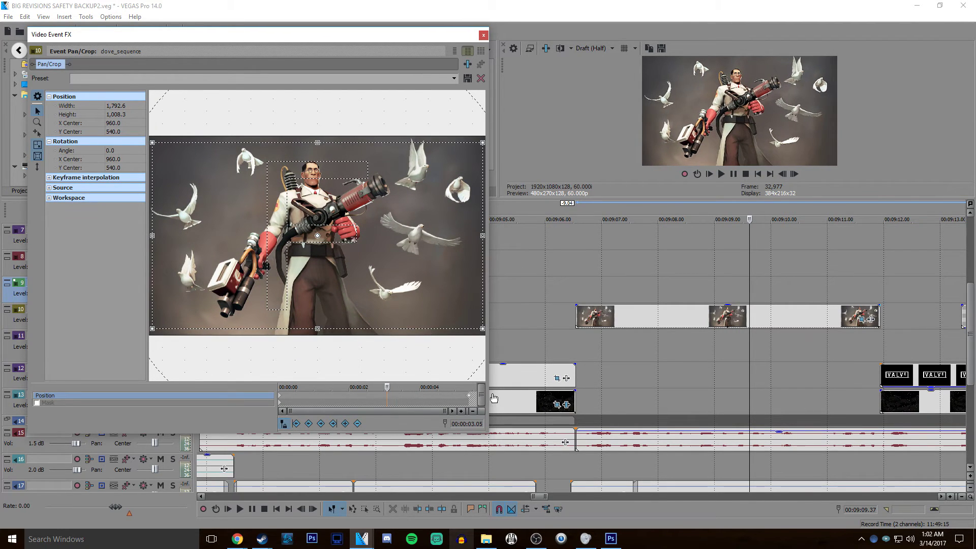
left_click(483, 35)
Examine the whole project's stacked layers, and return to the nested dove_sequence event
scroll(556, 308, "down", 5)
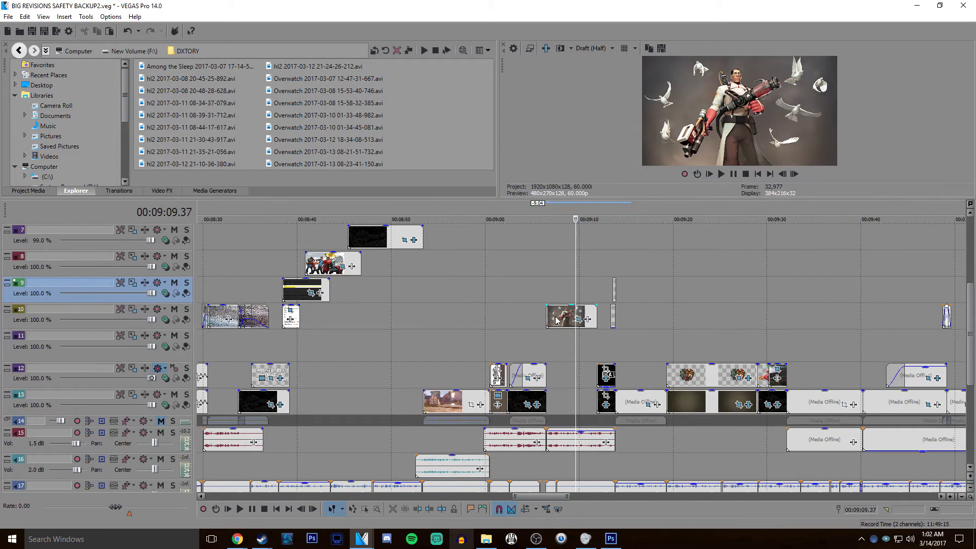
scroll(556, 317, "up", 3)
scroll(555, 317, "down", 9)
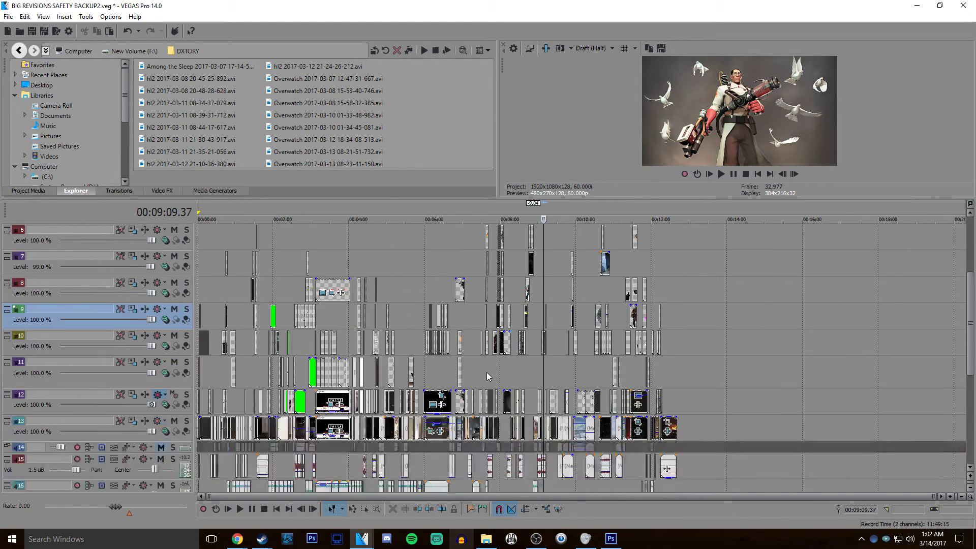
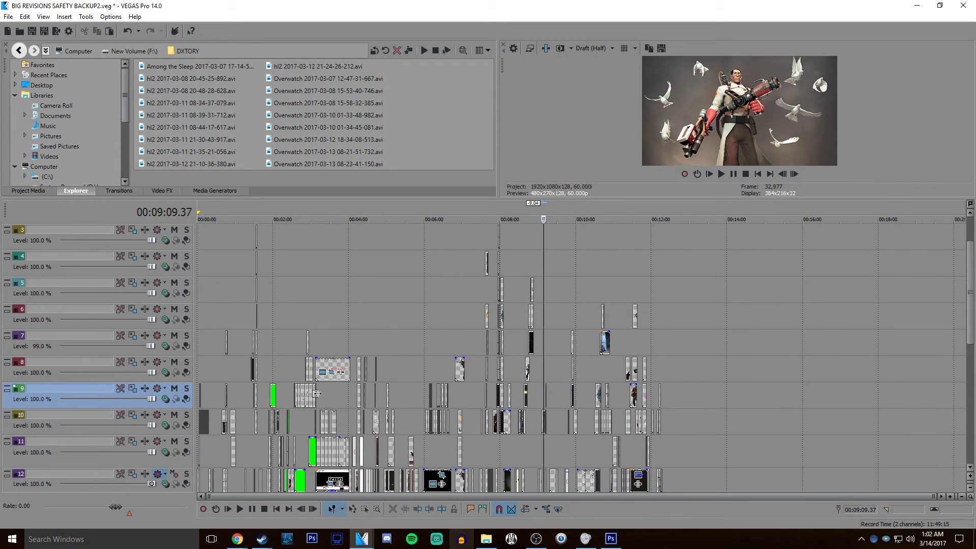
scroll(316, 393, "down", 3)
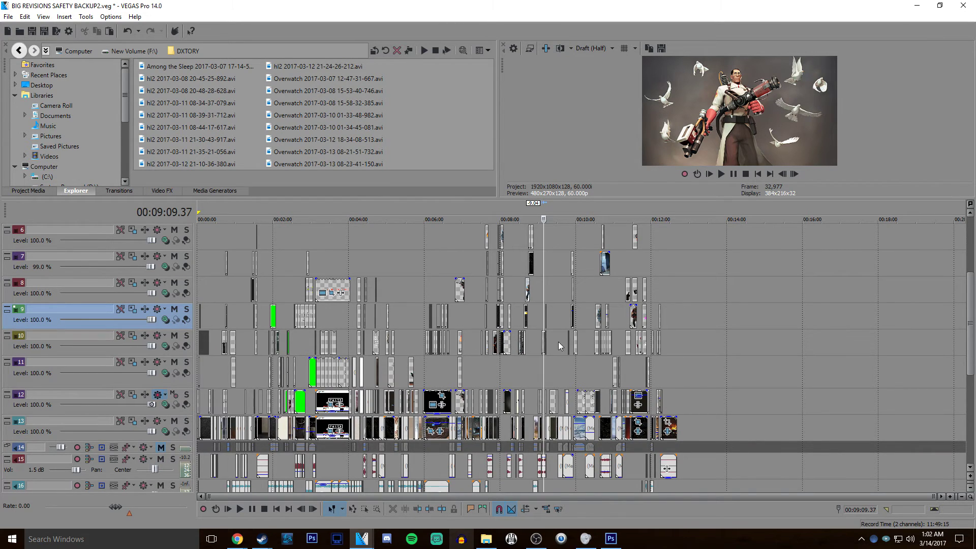
scroll(554, 343, "up", 4)
scroll(548, 354, "down", 3)
scroll(537, 339, "up", 4)
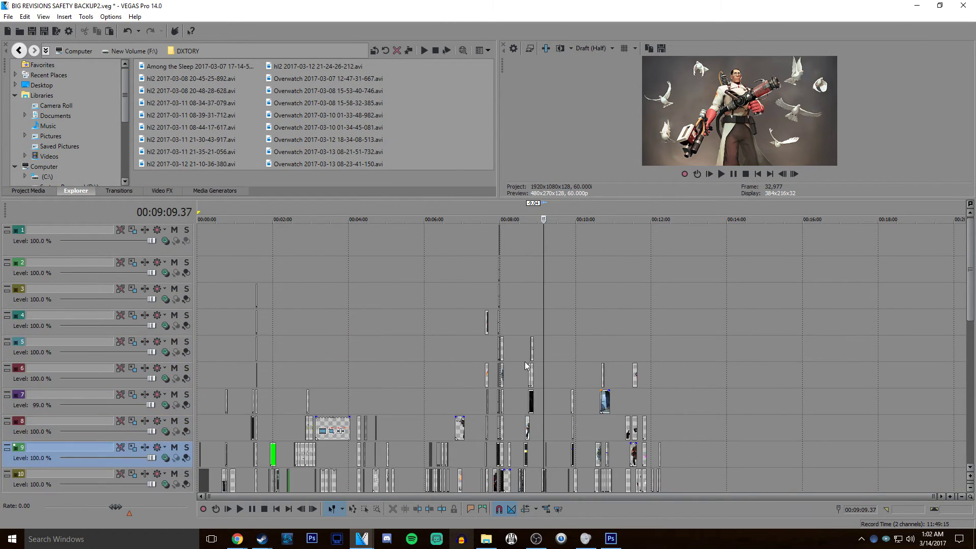
scroll(524, 362, "up", 10)
scroll(556, 430, "down", 4)
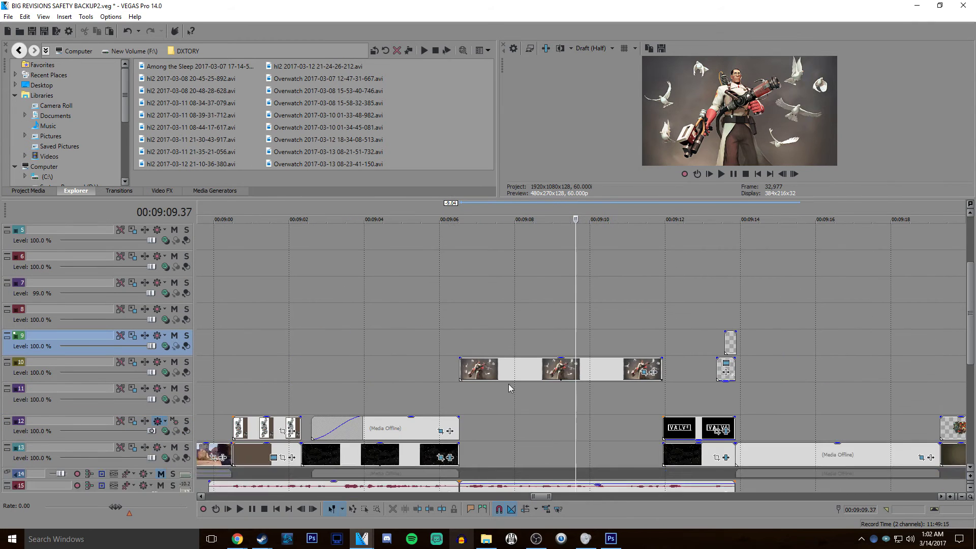
Play the timeline from just before the nested dove_sequence event
left_click(453, 344)
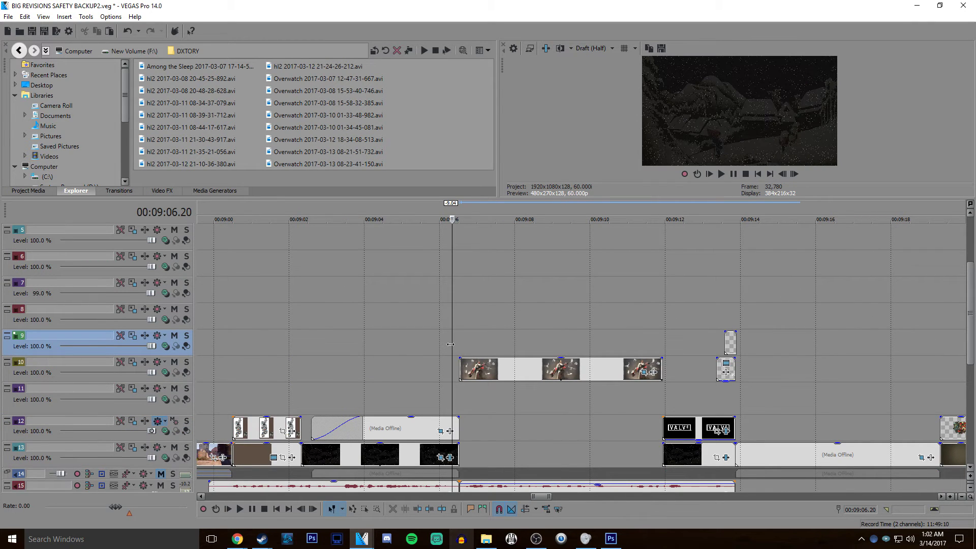
key("space")
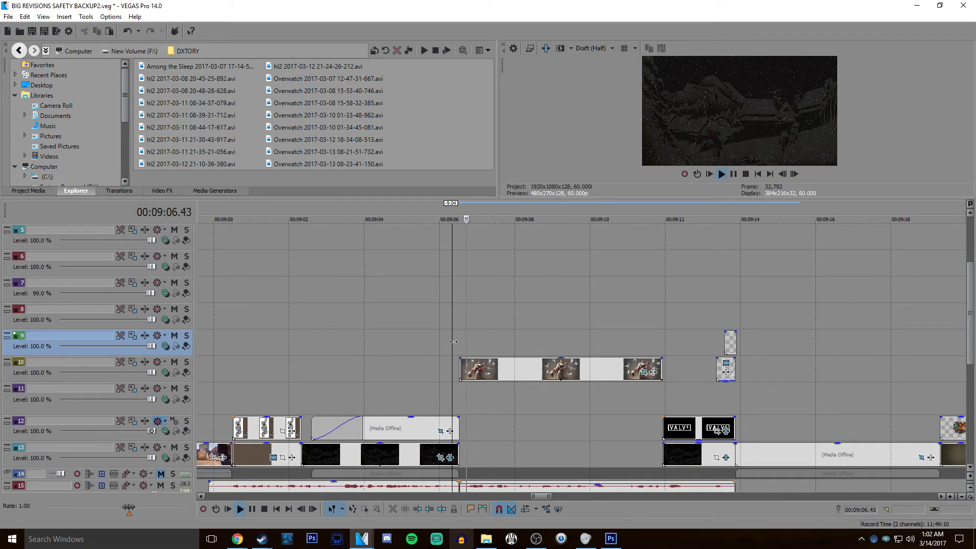
scroll(589, 284, "up", 2)
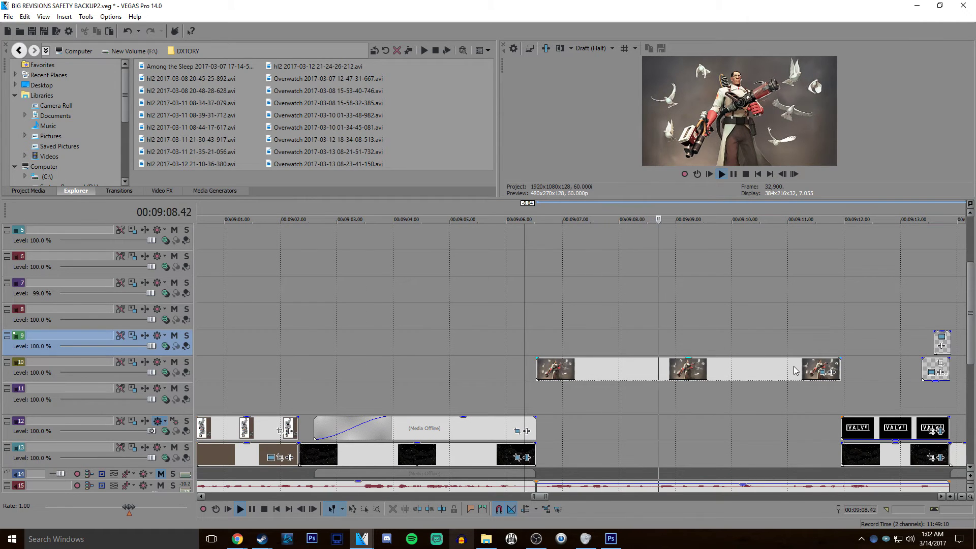
Replace the event's ending Pan/Crop keyframe with one that widens the frame to about 2,555 × 1,437 for a zoom-out
left_click(822, 372)
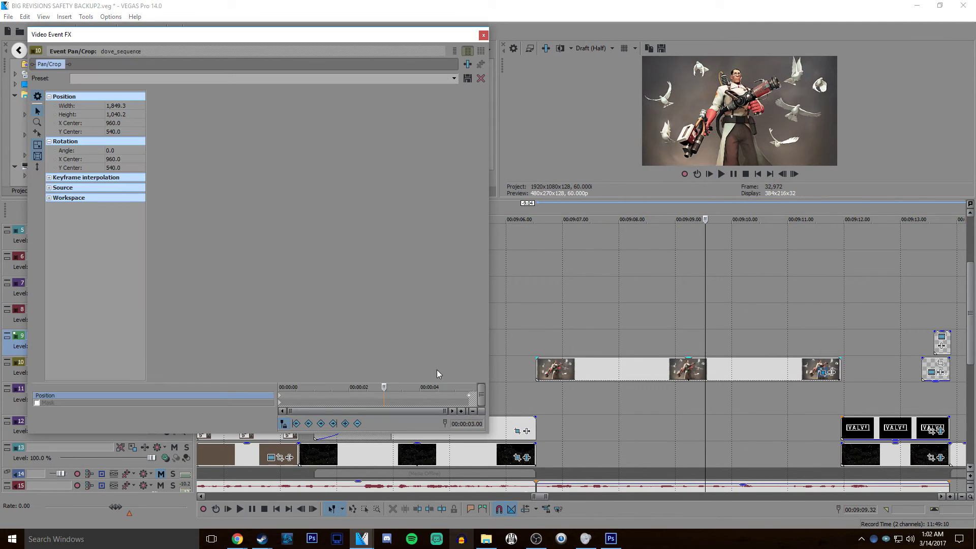
left_click(471, 398)
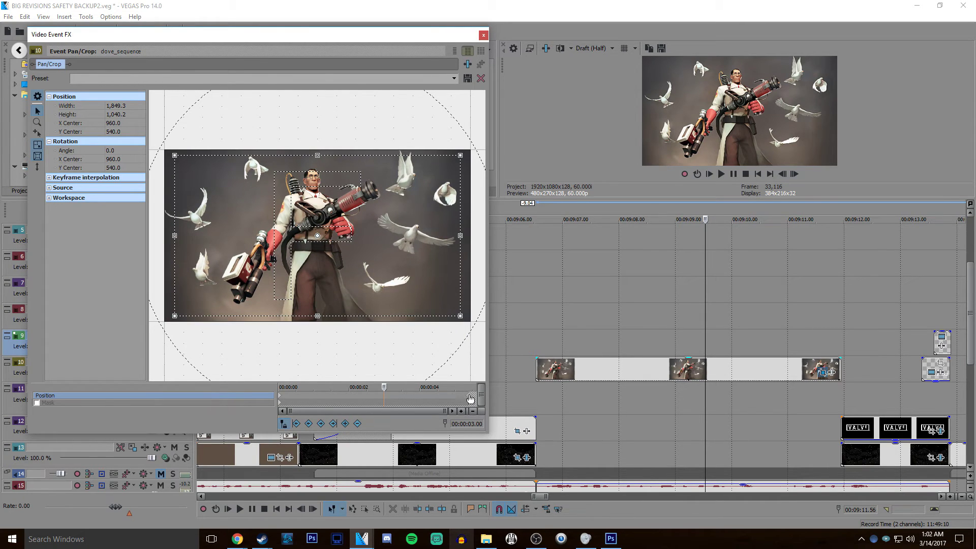
left_click(469, 399)
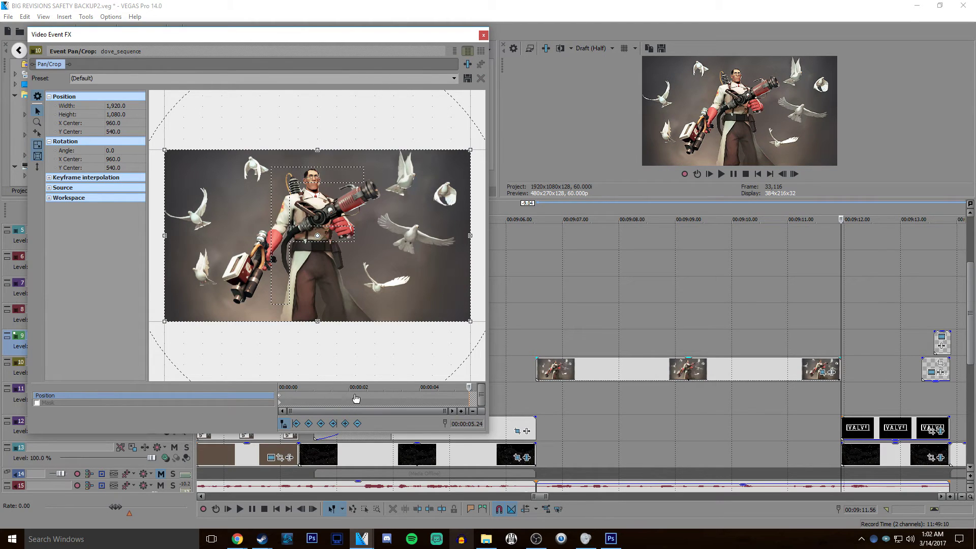
left_click(292, 395)
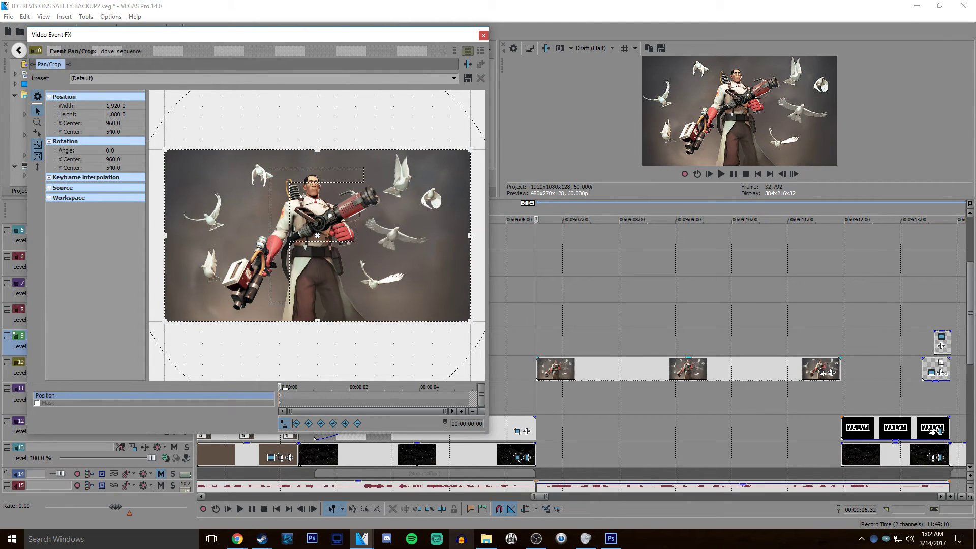
left_click(361, 397)
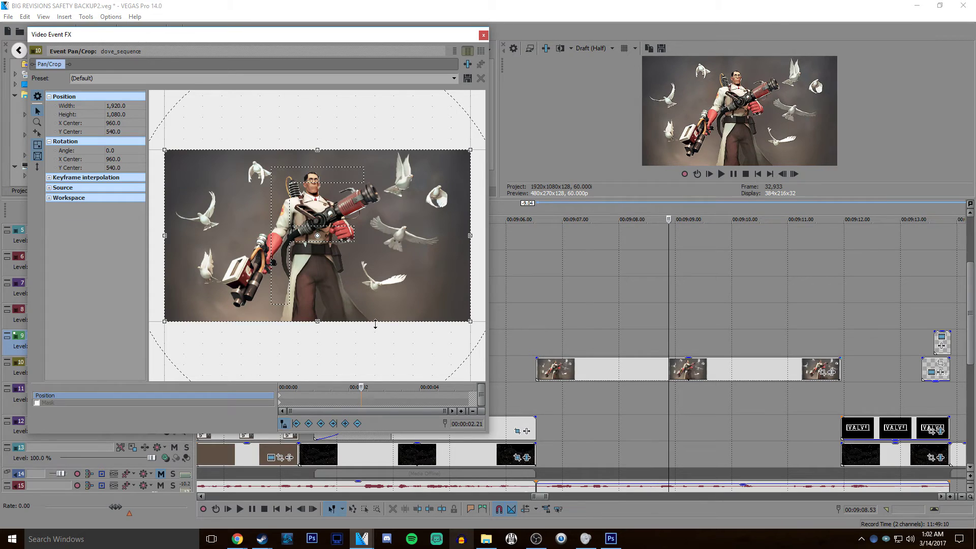
left_click_drag(375, 324, 376, 352)
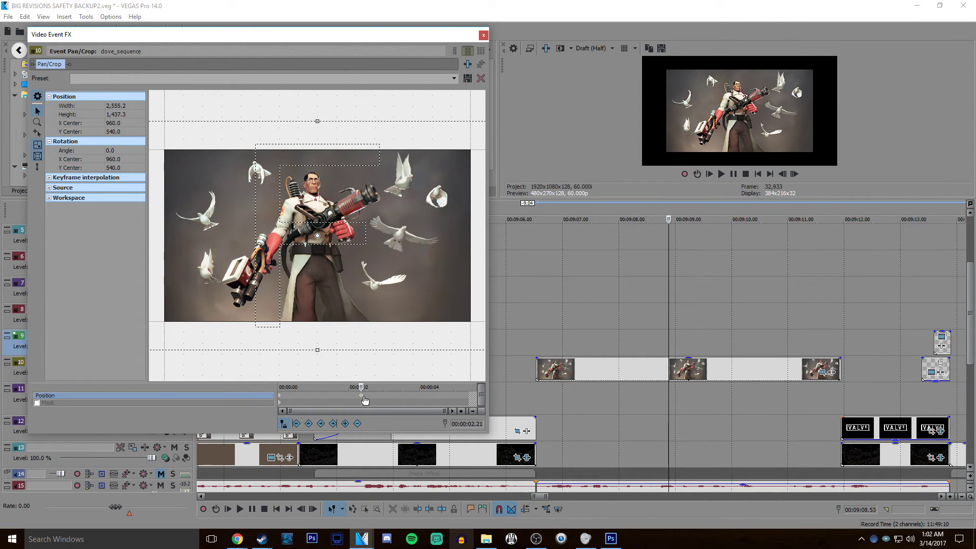
Play the nested event from its start to check the zoom-out, and close the Pan/Crop settings
left_click(538, 334)
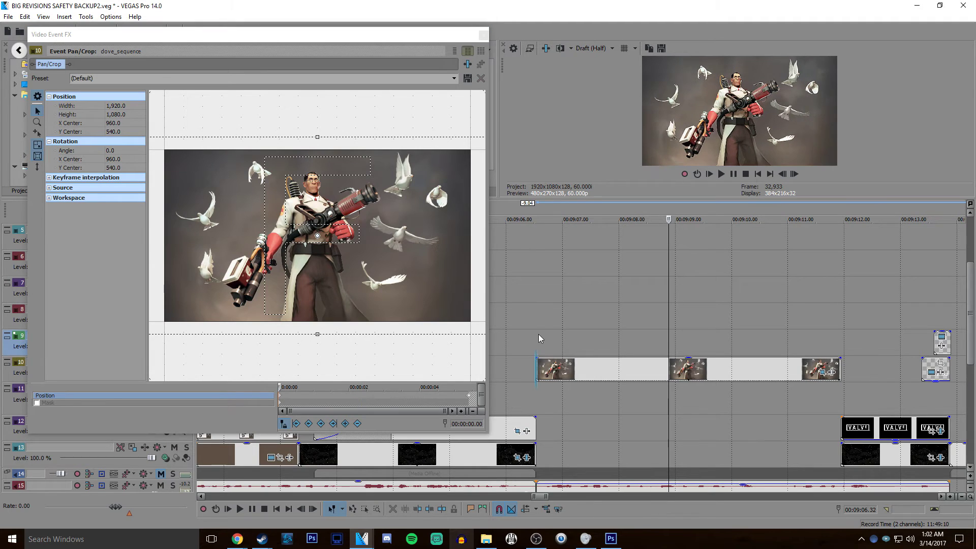
key("space")
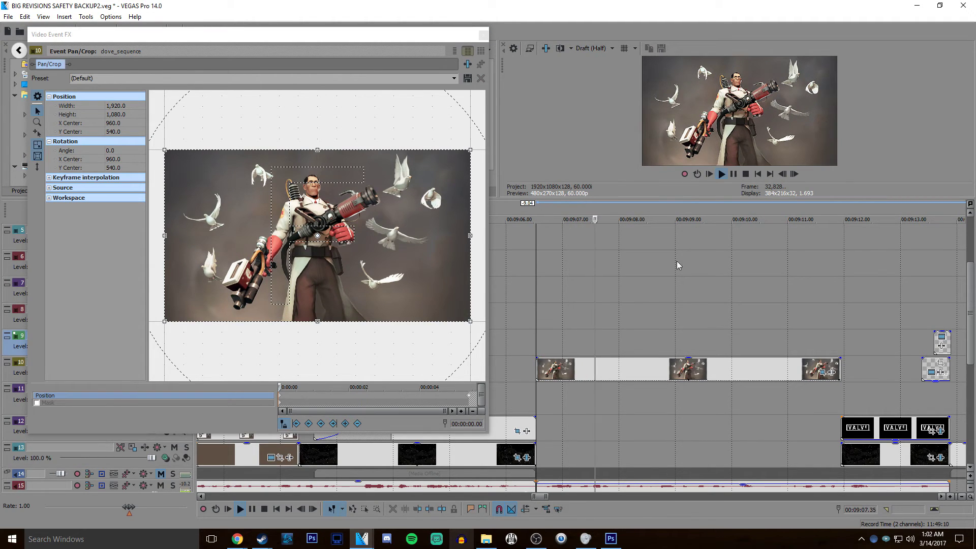
left_click(483, 35)
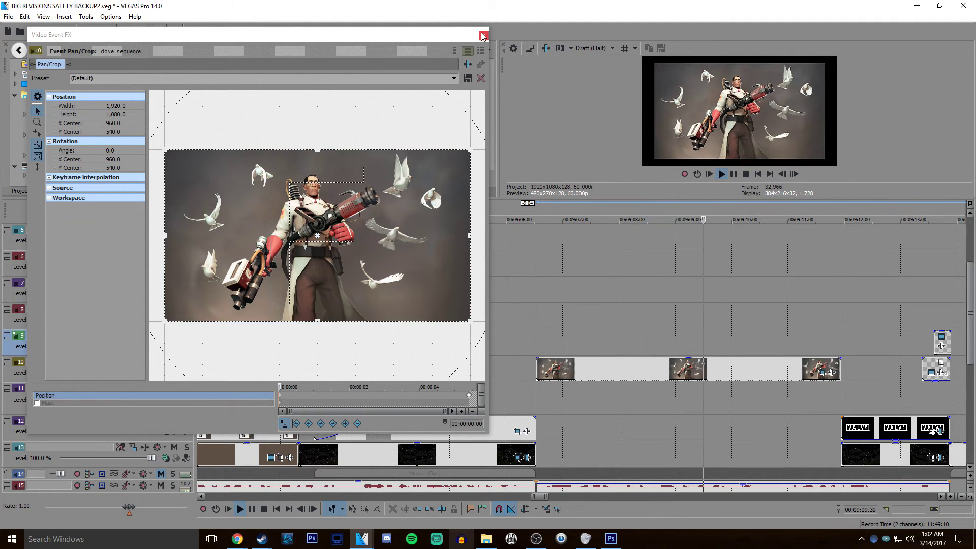
scroll(614, 331, "down", 3)
Check the preview frames around the end of the nested dove_sequence event
left_click(629, 300)
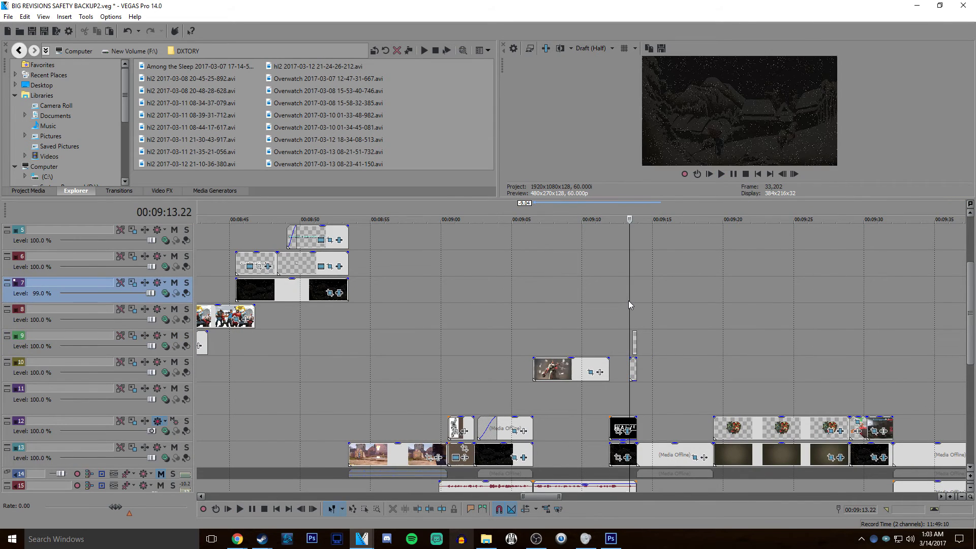
scroll(628, 302, "up", 3)
scroll(619, 331, "up", 3)
left_click(598, 326)
left_click(269, 314)
scroll(270, 314, "down", 4)
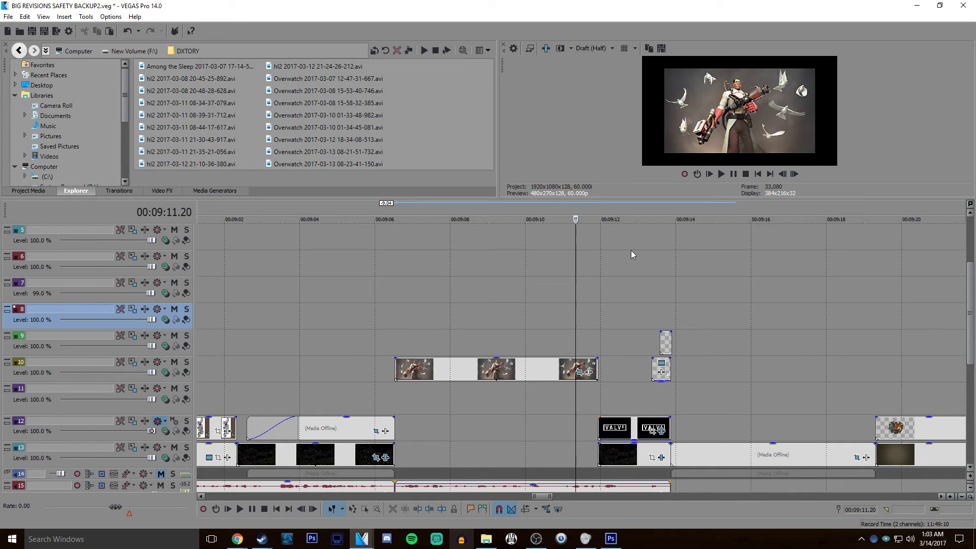
Look through the scenes following the dove sequence, previewing frames up to about 00:10:51
scroll(605, 361, "down", 5)
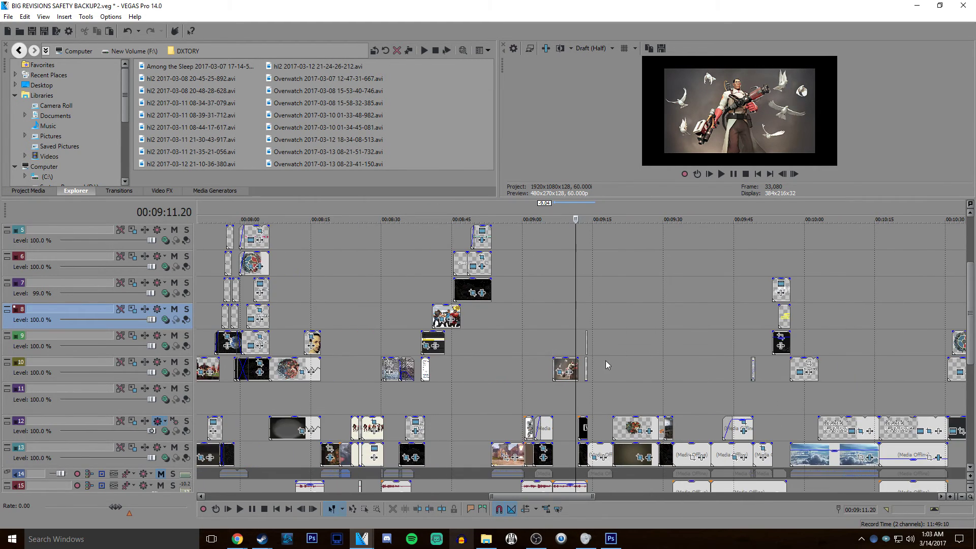
left_click(627, 343)
left_click(681, 337)
scroll(583, 365, "up", 4)
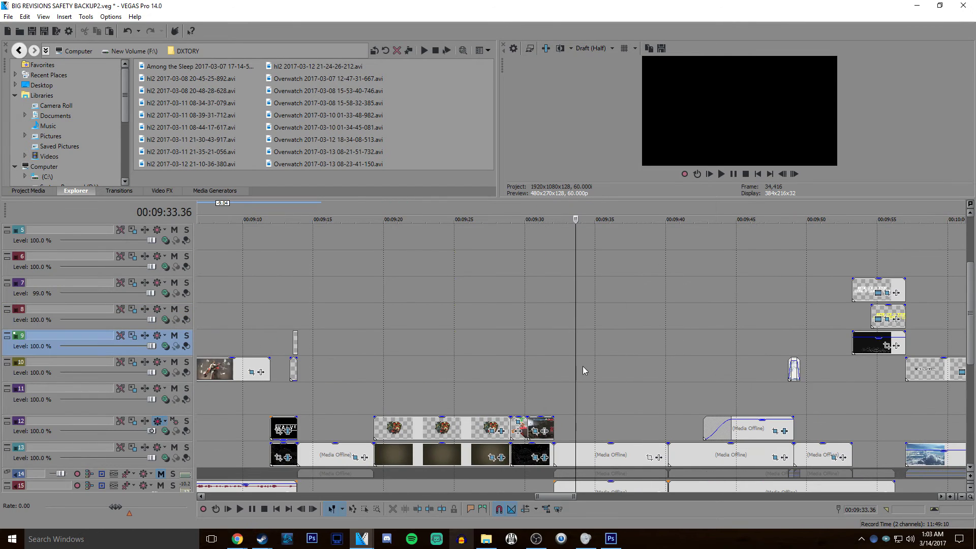
left_click(515, 378)
left_click(693, 348)
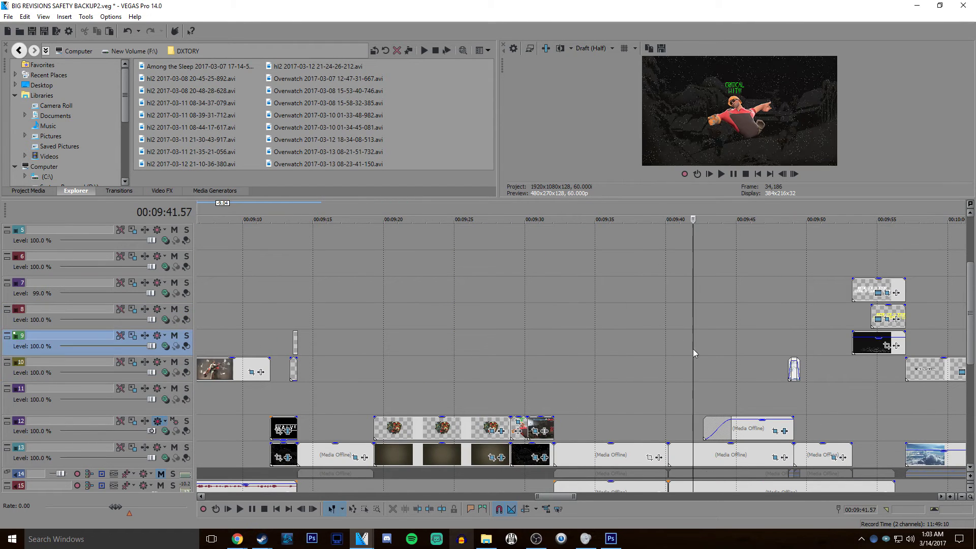
left_click(846, 266)
scroll(664, 297, "down", 4)
scroll(664, 296, "up", 2)
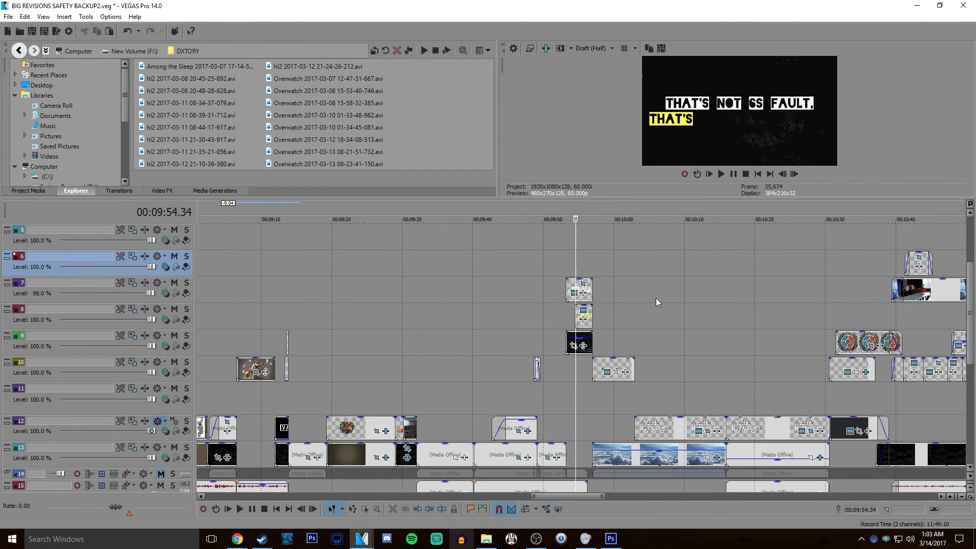
left_click(656, 298)
left_click(698, 293)
left_click(864, 267)
scroll(864, 267, "down", 2)
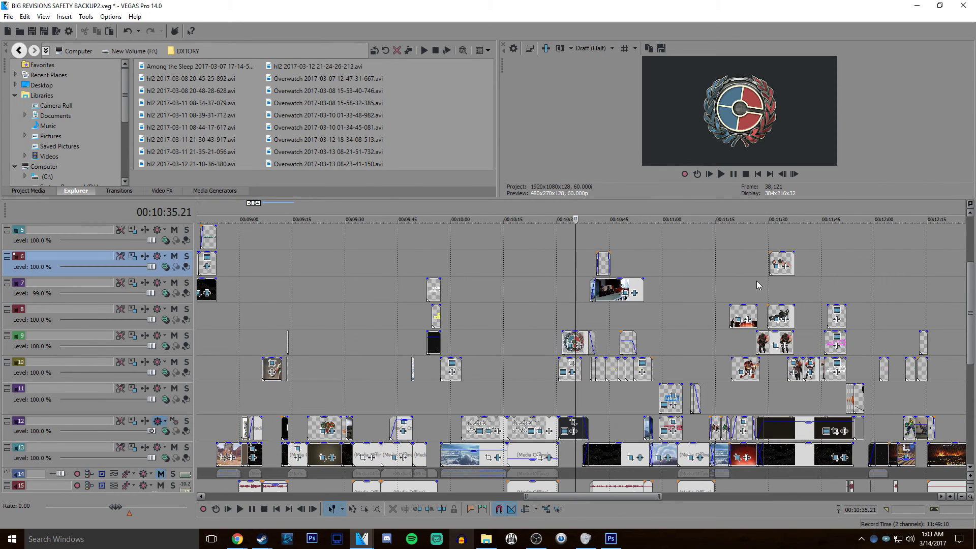
left_click(635, 243)
scroll(635, 243, "up", 3)
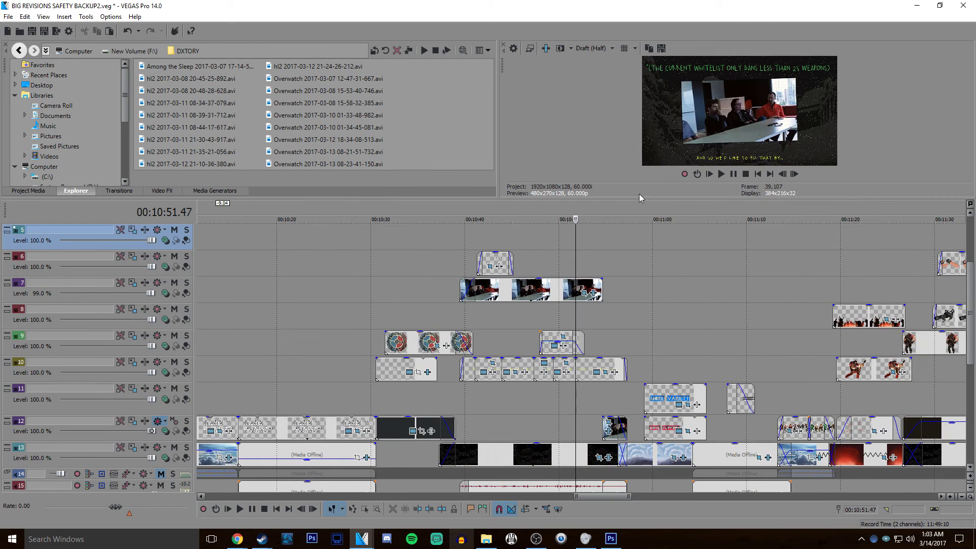
Enlarge the video preview area and set the preview quality to Draft (Full)
left_click_drag(634, 198, 632, 353)
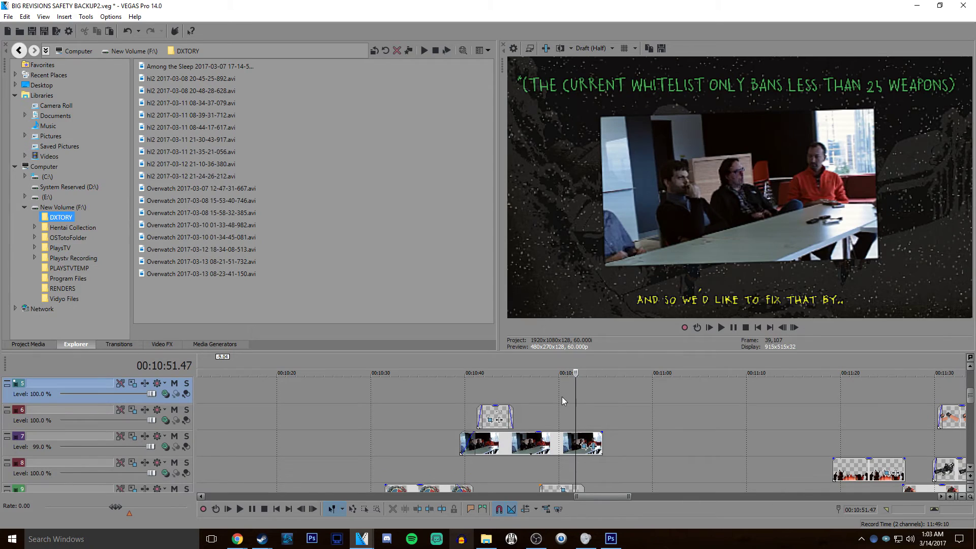
left_click(590, 50)
mouse_move(610, 61)
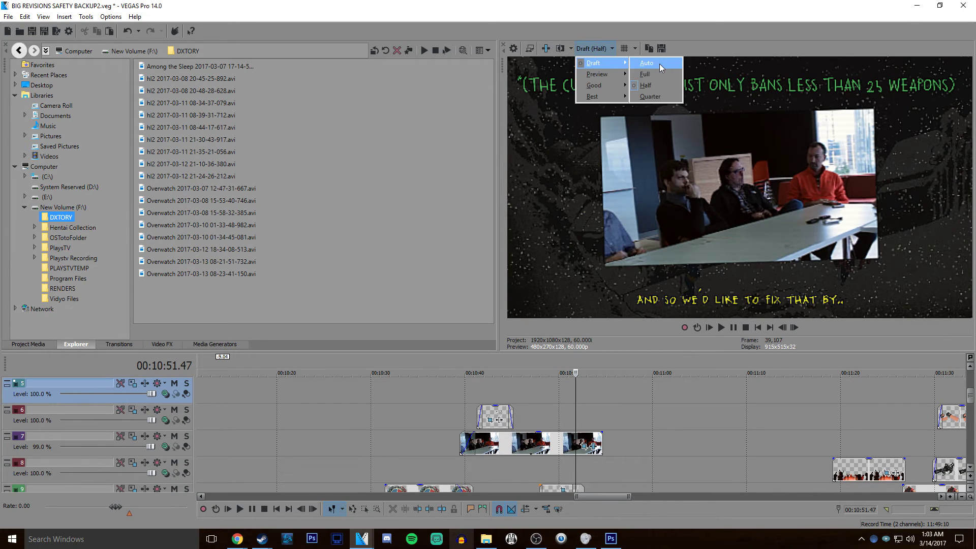
left_click(656, 72)
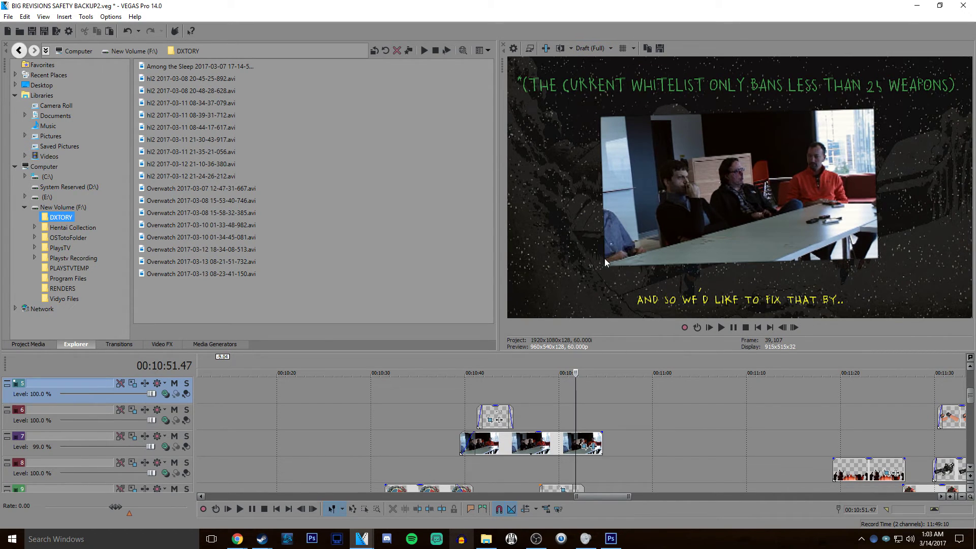
Open the Pan/Crop settings of the interview event on track 7 and toggle its mask off and on to compare the edges
left_click(604, 446)
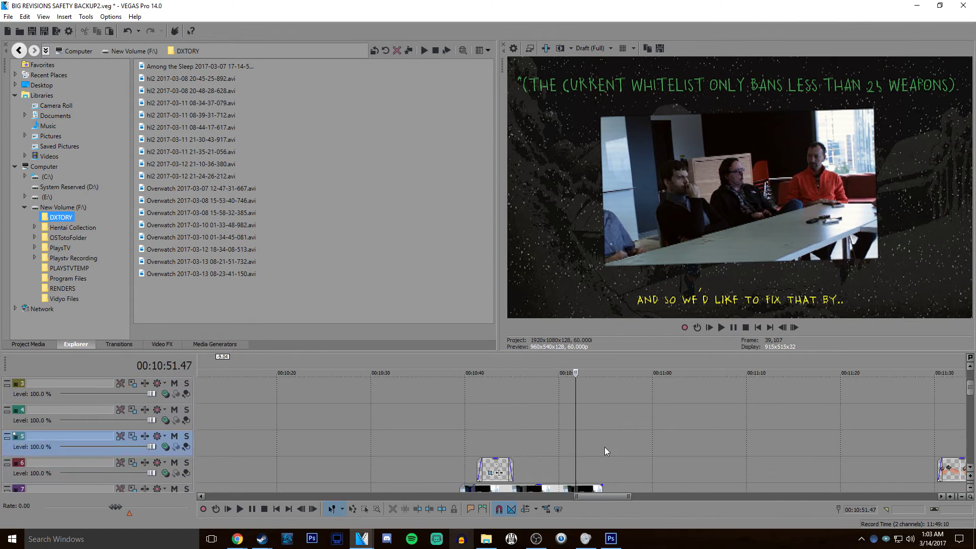
scroll(605, 447, "down", 1)
scroll(596, 440, "up", 5)
left_click(638, 420)
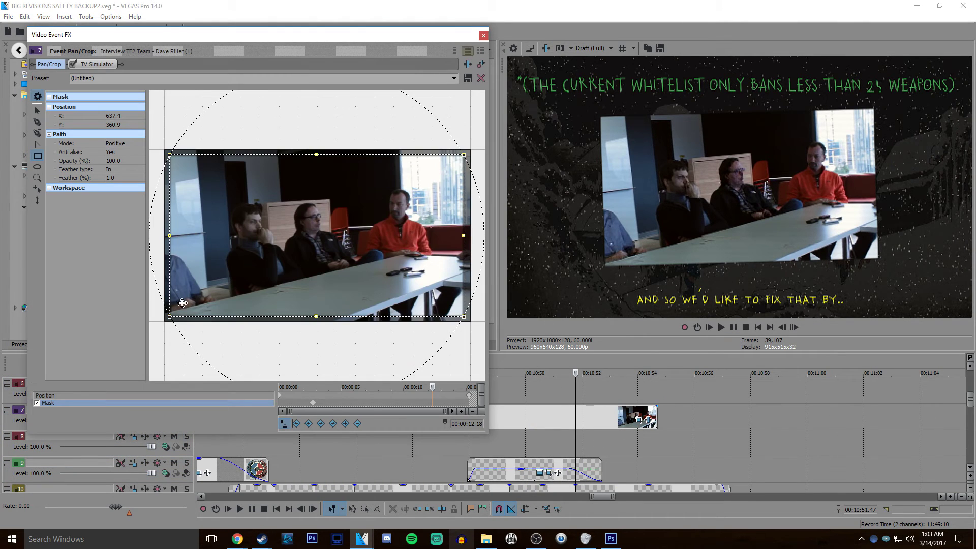
left_click(36, 403)
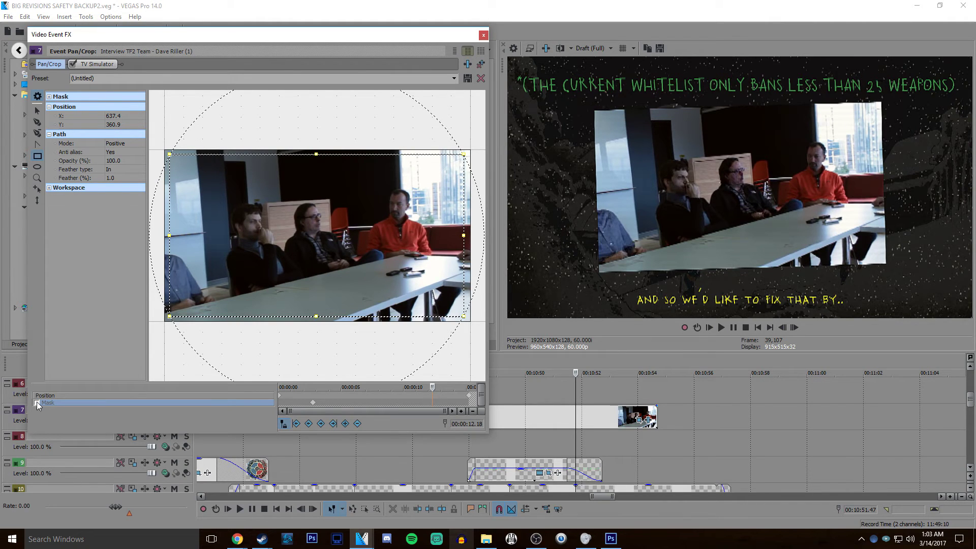
left_click(37, 402)
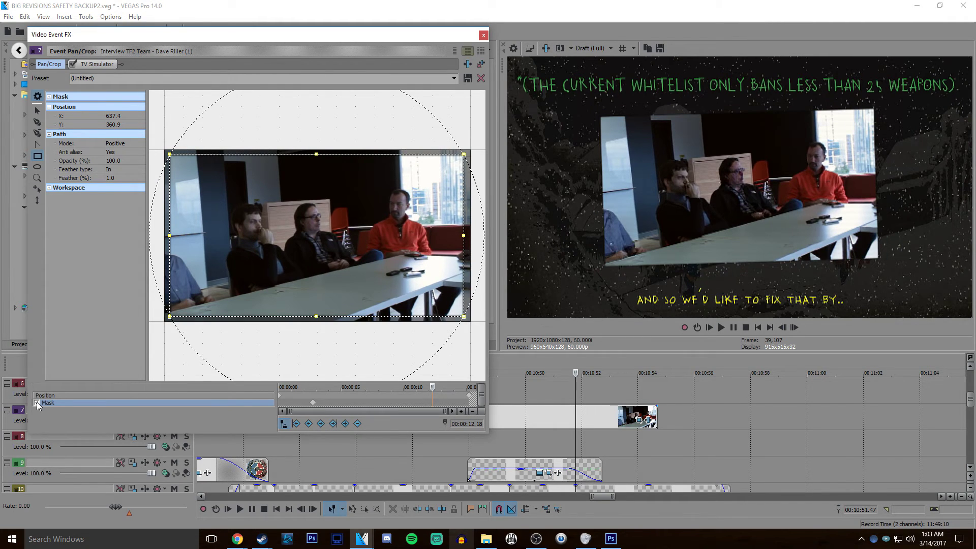
At the interview event's mask keyframe, set the feather to 5% and the feather type to Out
left_click(312, 402)
left_click(119, 170)
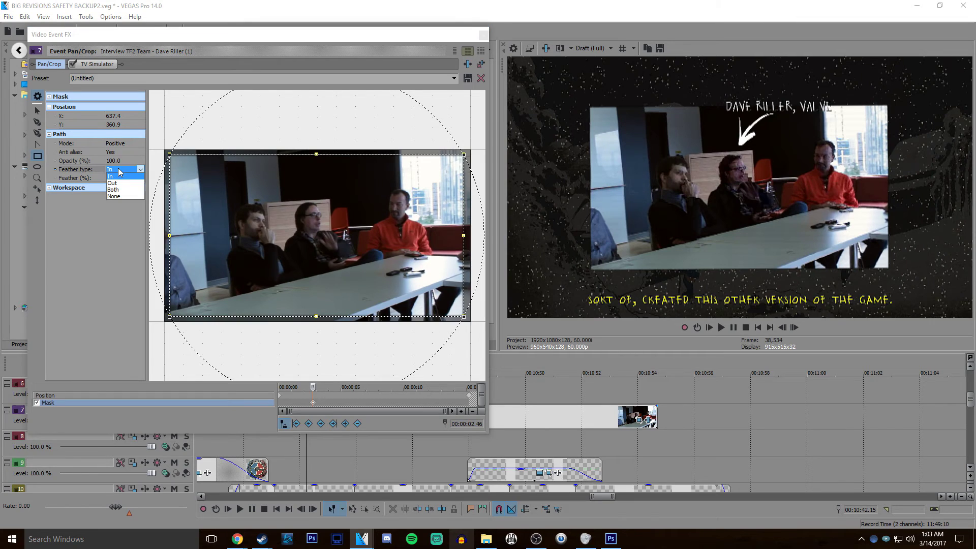
left_click(120, 176)
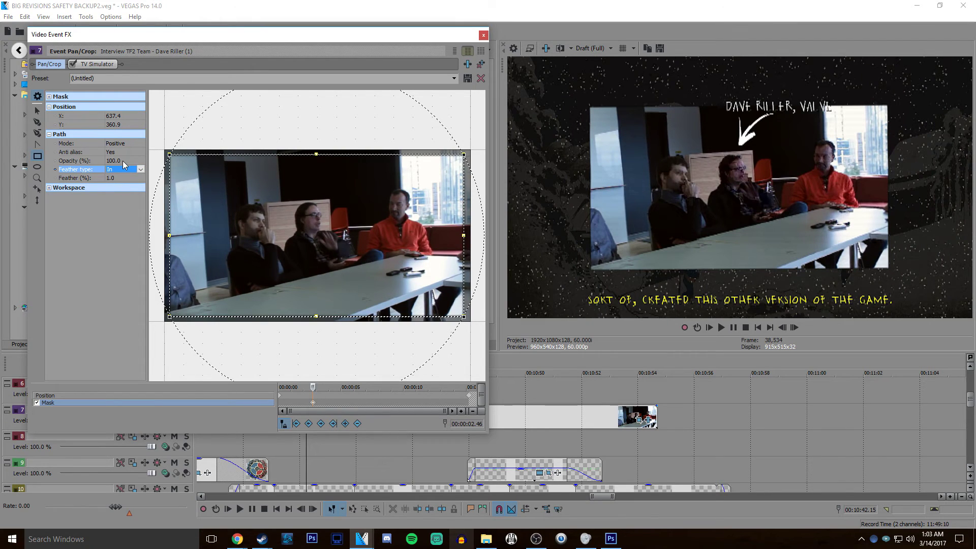
left_click(117, 178)
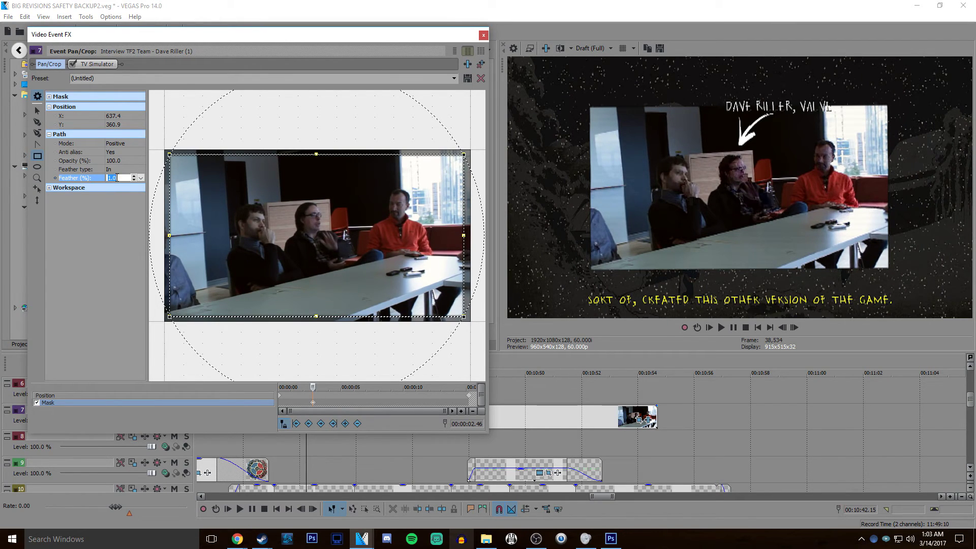
type("5")
key("Return")
left_click(116, 171)
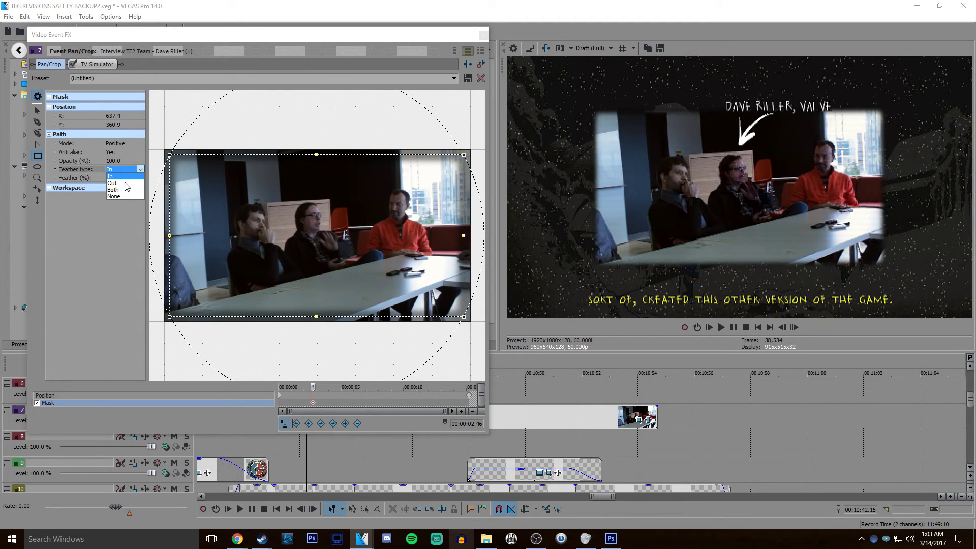
left_click(122, 183)
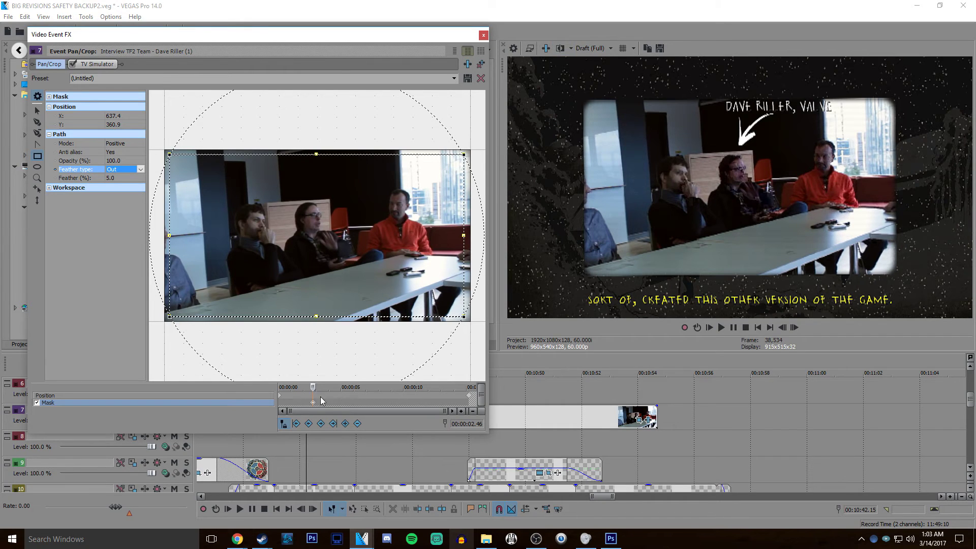
Shrink the mask rectangle around the three seated men and try the In and Both feather types
left_click_drag(171, 155, 223, 193)
left_click_drag(462, 317, 408, 290)
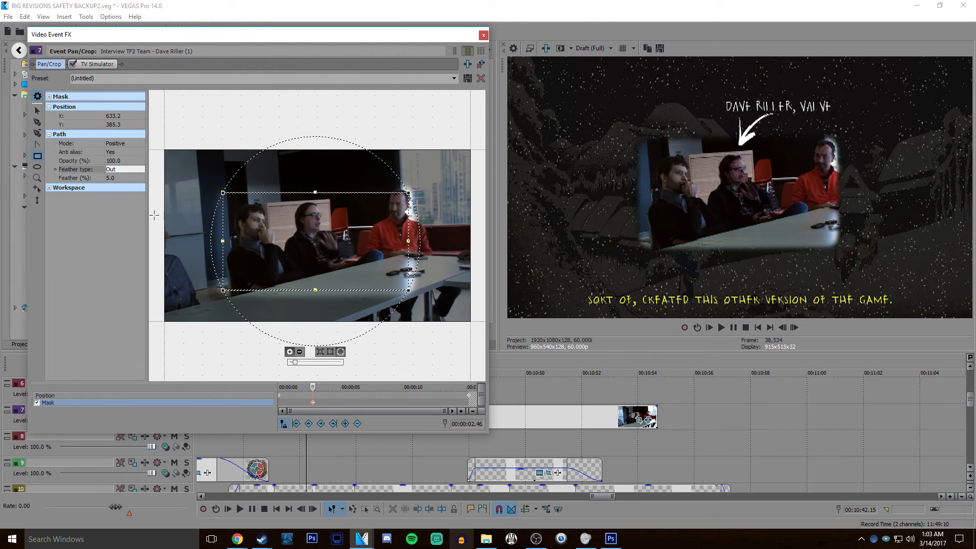
left_click(122, 169)
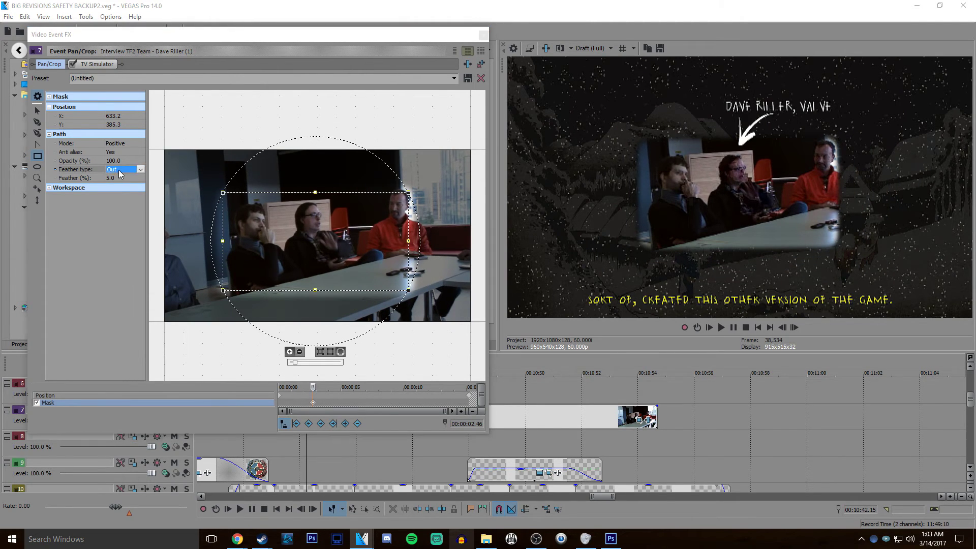
left_click(140, 169)
left_click(116, 177)
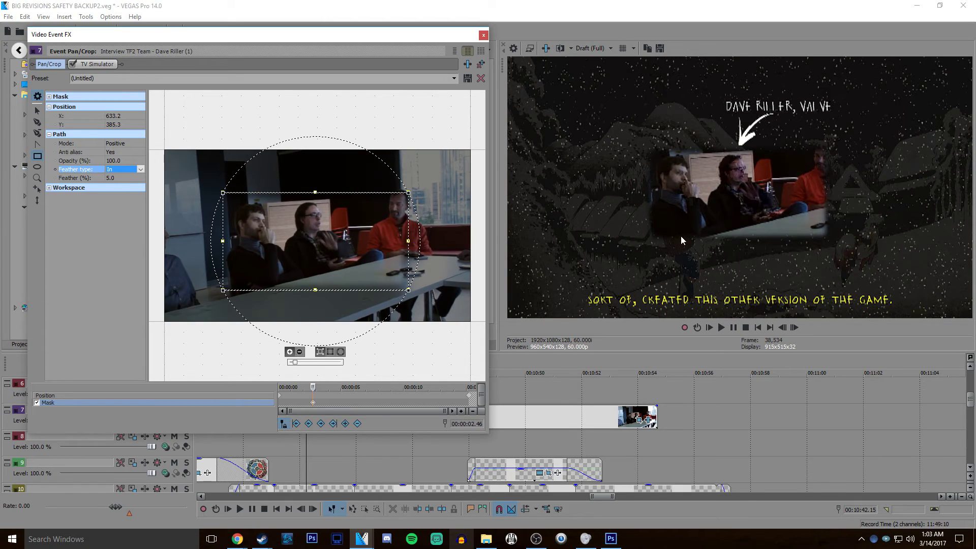
left_click(129, 171)
left_click(112, 190)
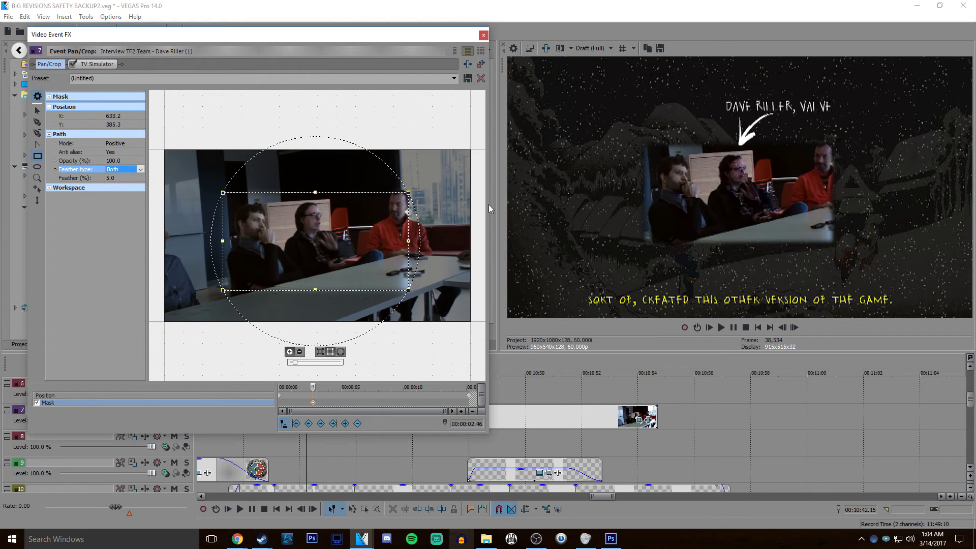
Expand the mask rectangle to nearly the full frame and set its feather type to In
left_click_drag(223, 193, 167, 152)
left_click(127, 169)
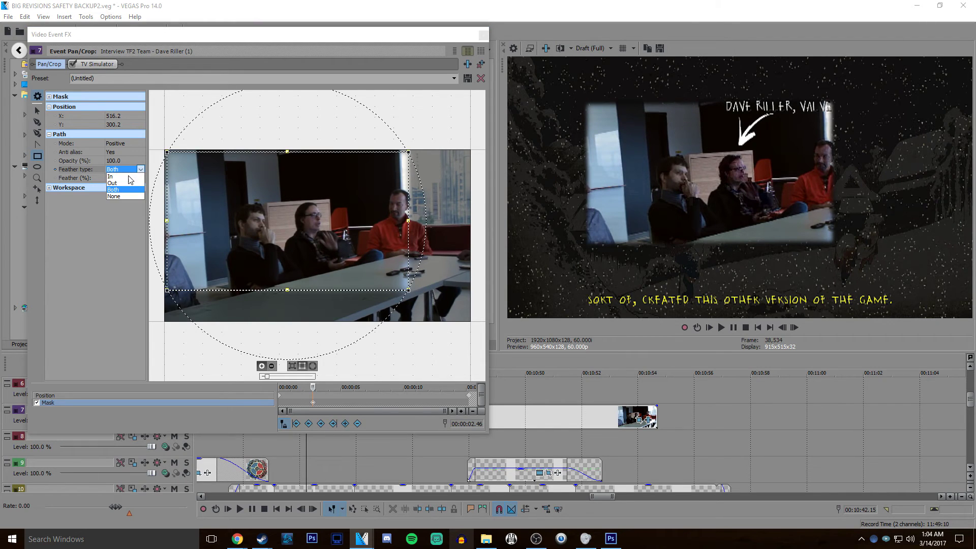
left_click(117, 178)
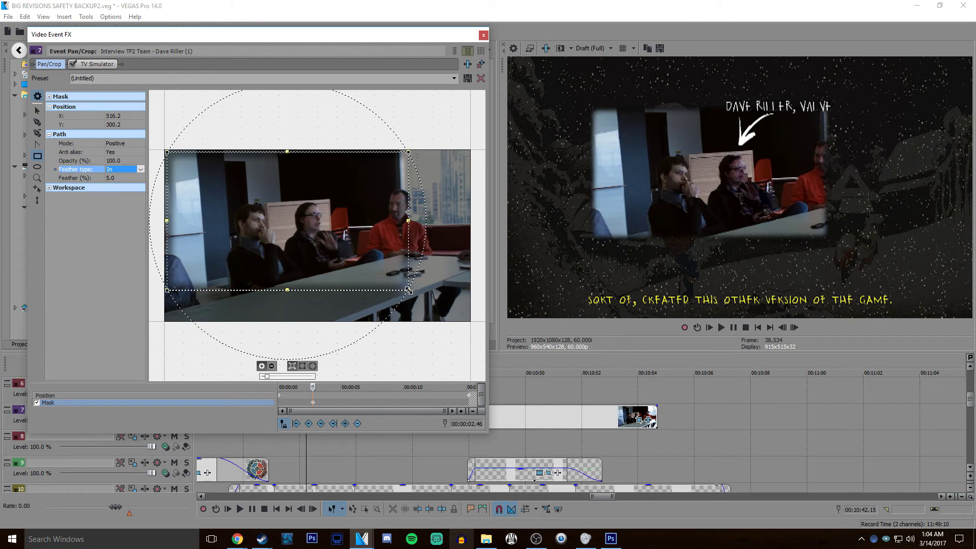
left_click_drag(408, 289, 469, 320)
Try mask feather values of 1, 2 and 0.5%, settle on 1.5%, and close the Pan/Crop settings
left_click(126, 178)
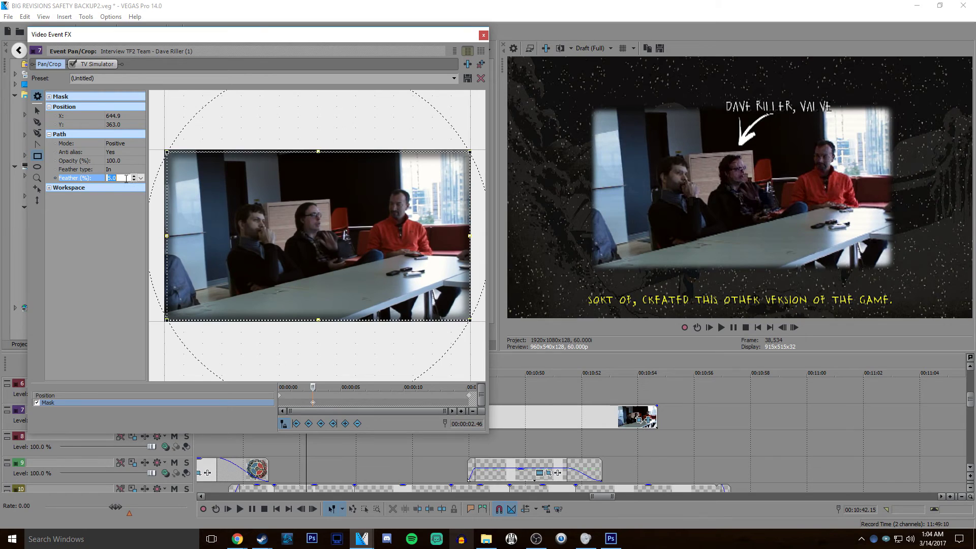
type("1")
key("Return")
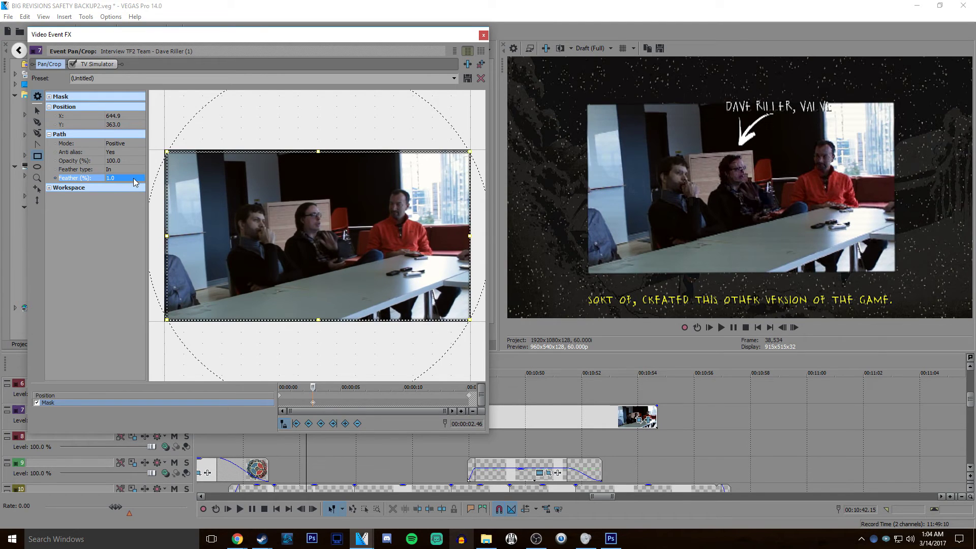
type("2")
key("Return")
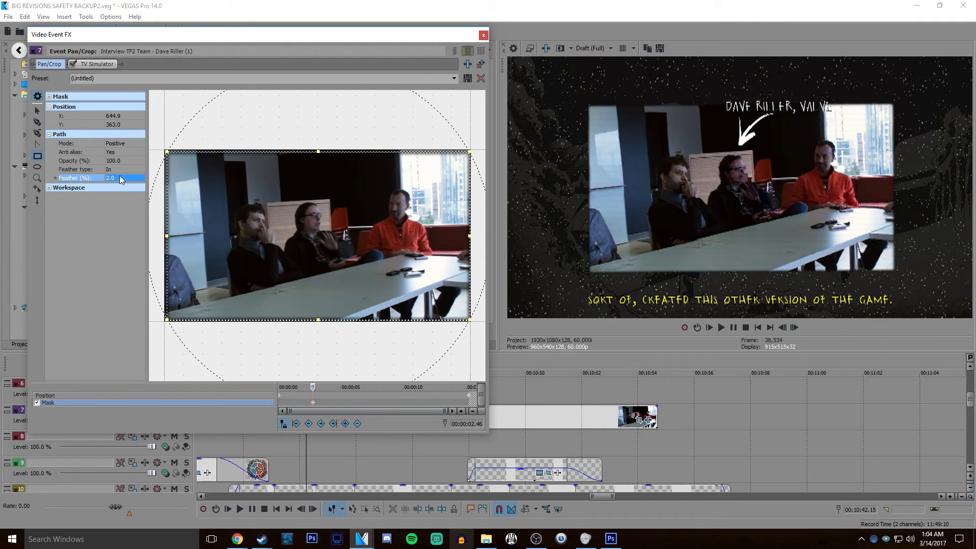
left_click(121, 177)
type(".5")
key("Return")
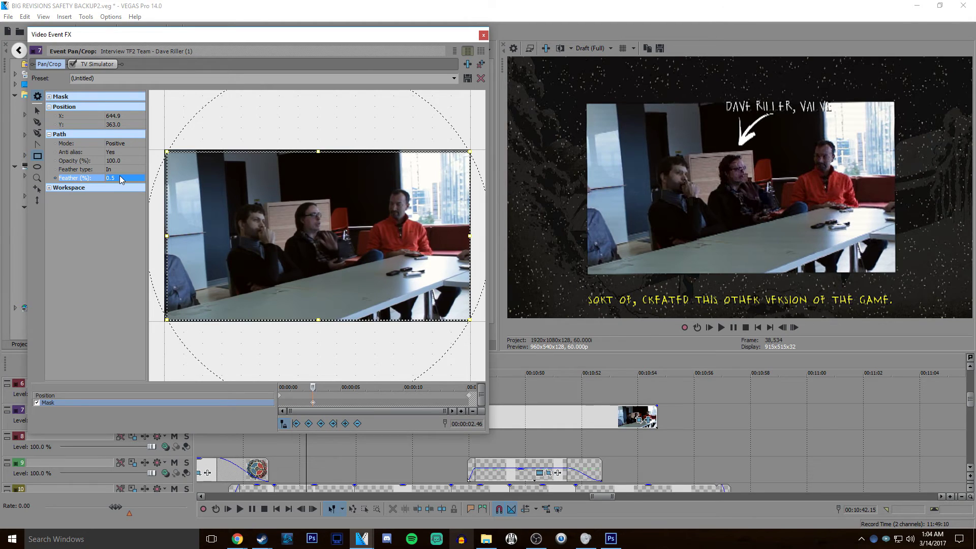
left_click(129, 176)
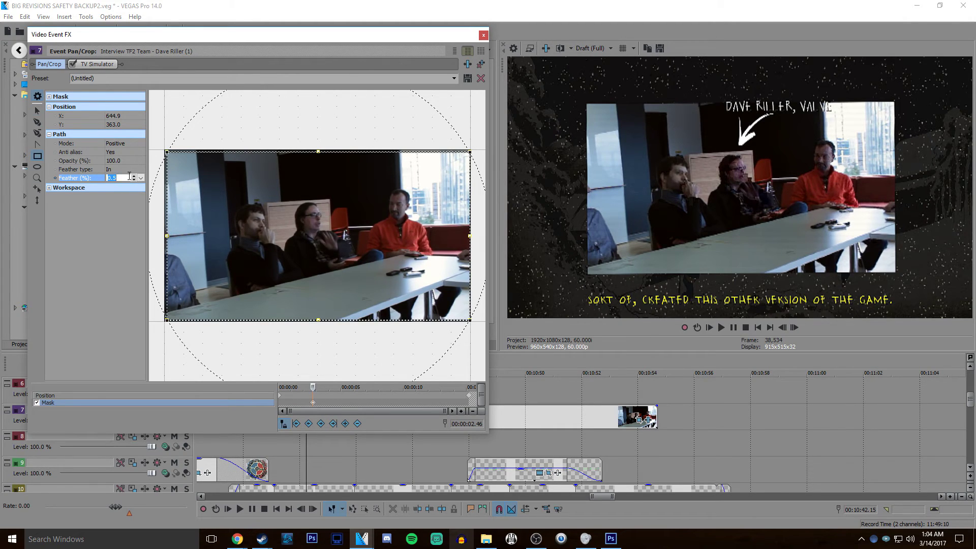
type("1.5")
key("Return")
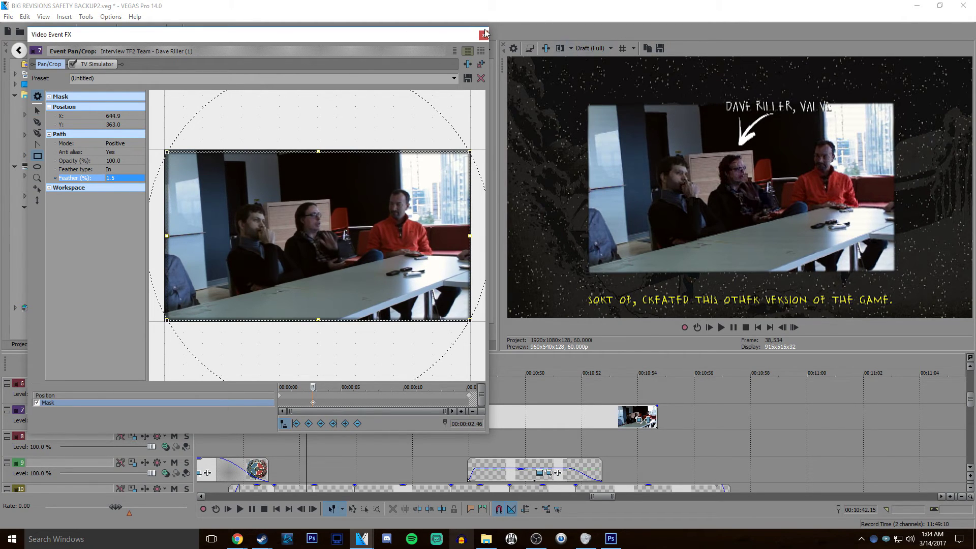
left_click(483, 34)
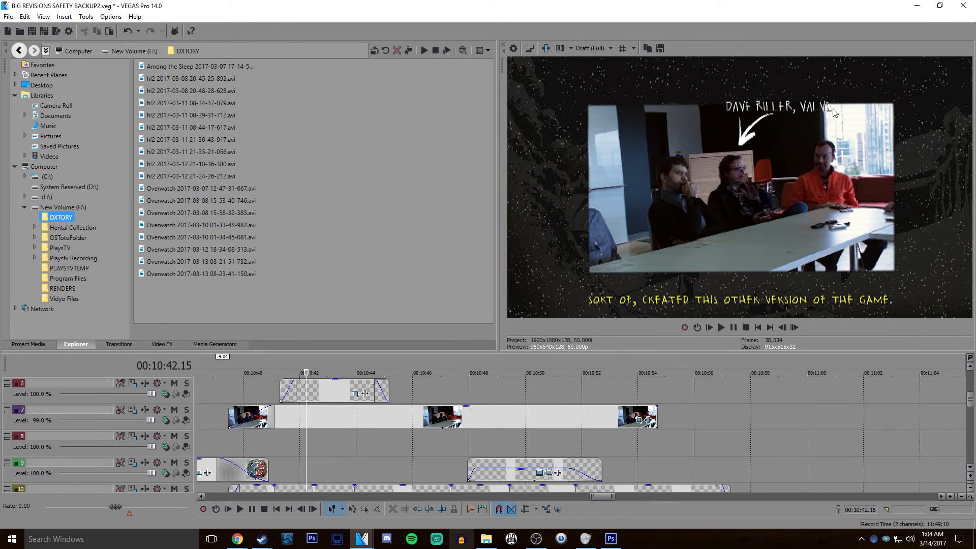
Preview frames along the interview event, and play it from just before its start to check the feathered edges
left_click(467, 399)
left_click(510, 398)
left_click(554, 398)
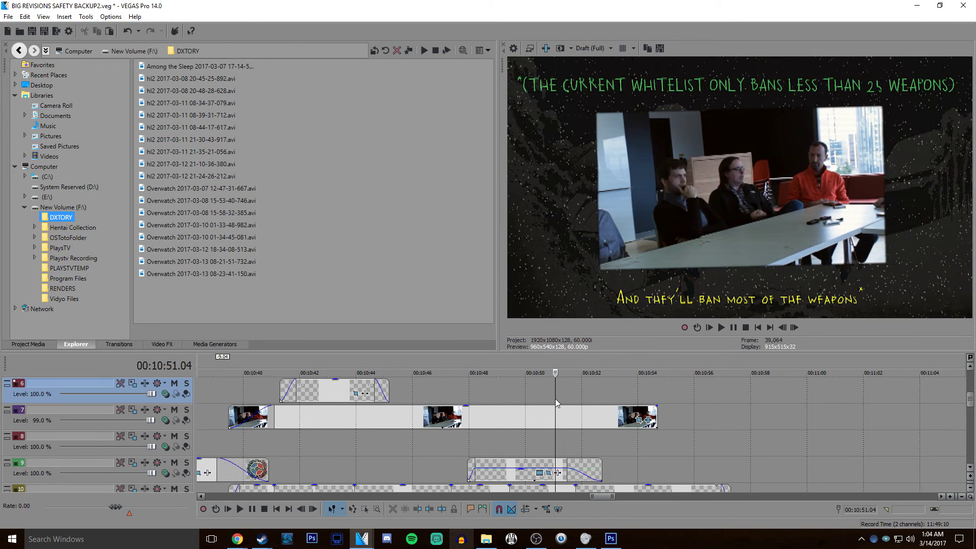
left_click(639, 421)
left_click(483, 35)
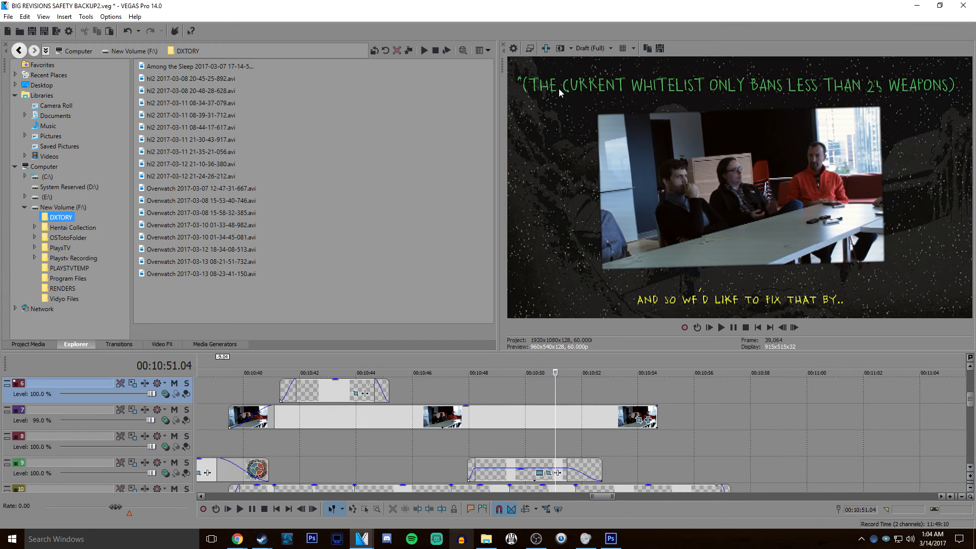
left_click(222, 389)
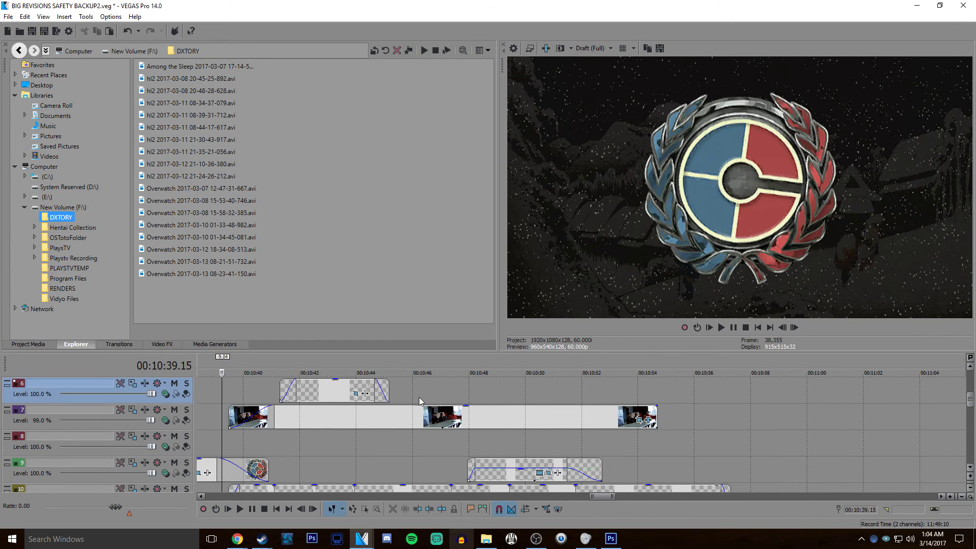
key("space")
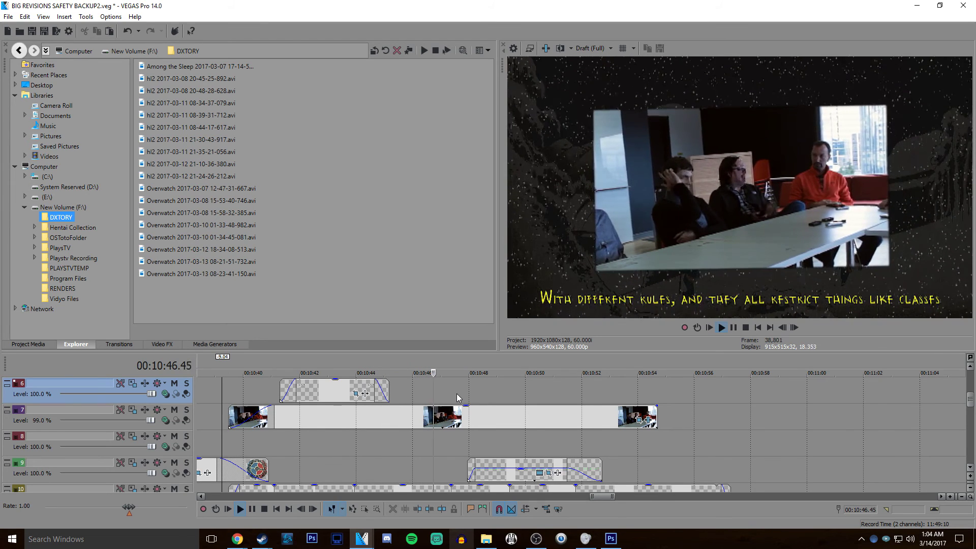
key("space")
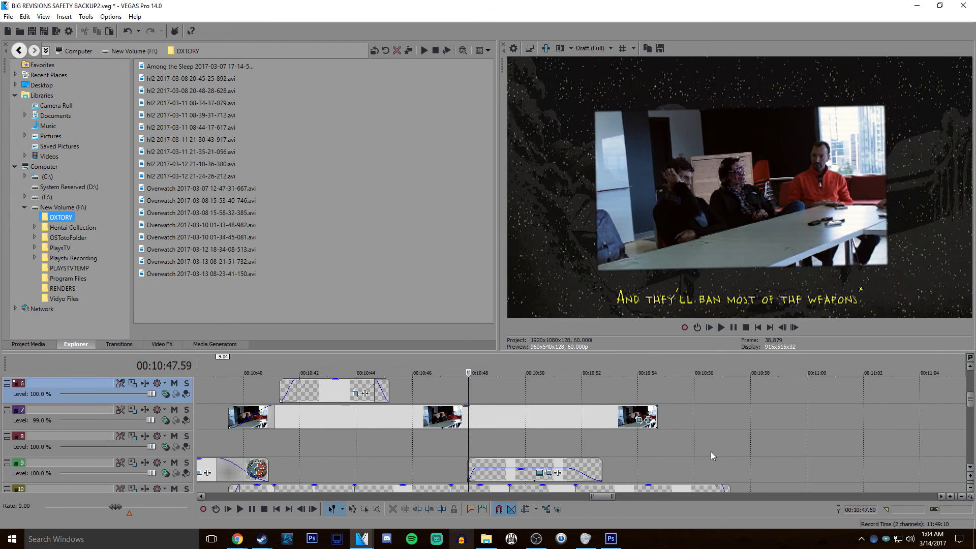
Set the interview event's TV Simulator line sync to 0.9940, play the result, and close the effect settings
left_click(648, 418)
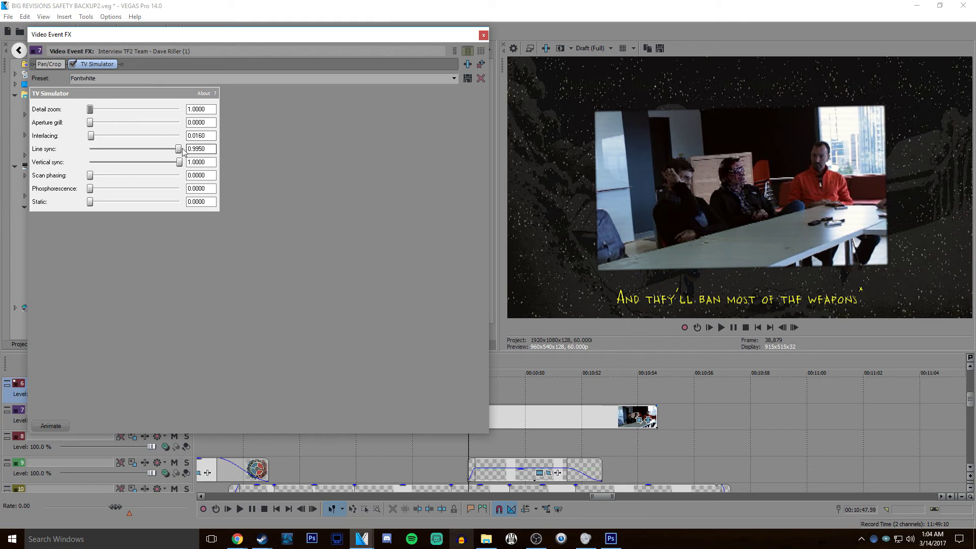
mouse_move(178, 149)
left_mouse_down()
mouse_move(135, 148)
mouse_move(188, 148)
mouse_move(180, 149)
left_mouse_up()
left_click(699, 161)
key("space")
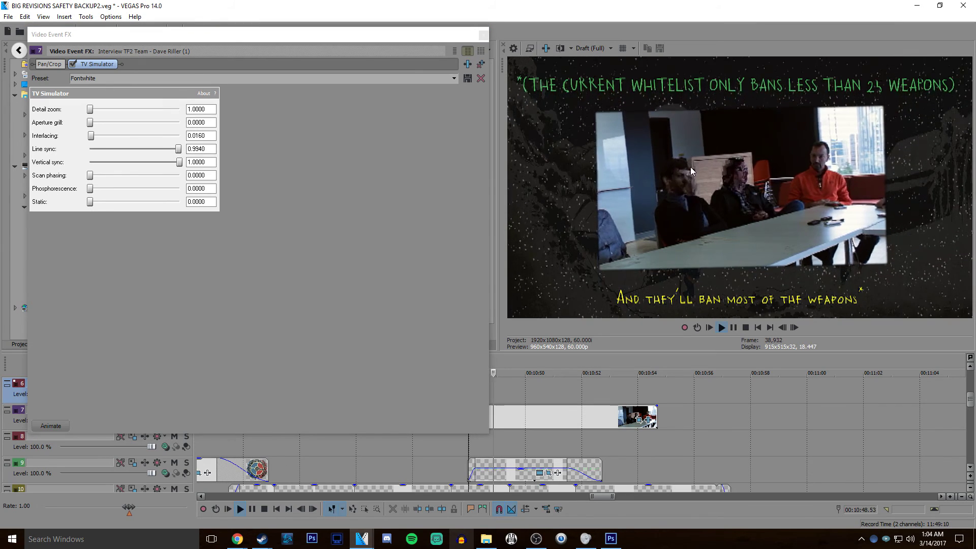
left_click(486, 38)
left_click(483, 35)
Find the MORE VARIETY / MORE SUPPORT title scene on the timeline and preview its frames around 00:11:04
scroll(559, 450, "down", 5)
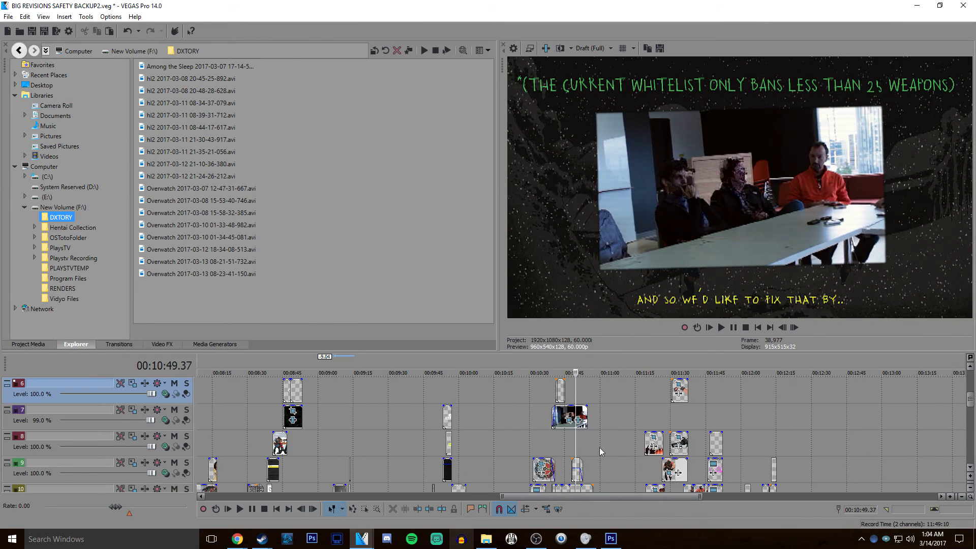
scroll(619, 437, "up", 1)
left_click(643, 416)
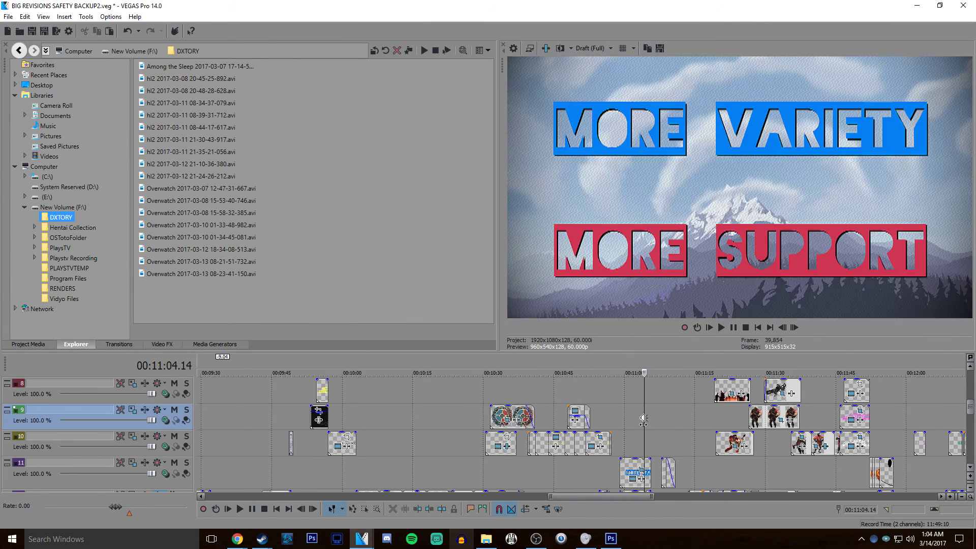
scroll(643, 416, "up", 1)
scroll(643, 416, "down", 2)
scroll(660, 419, "up", 2)
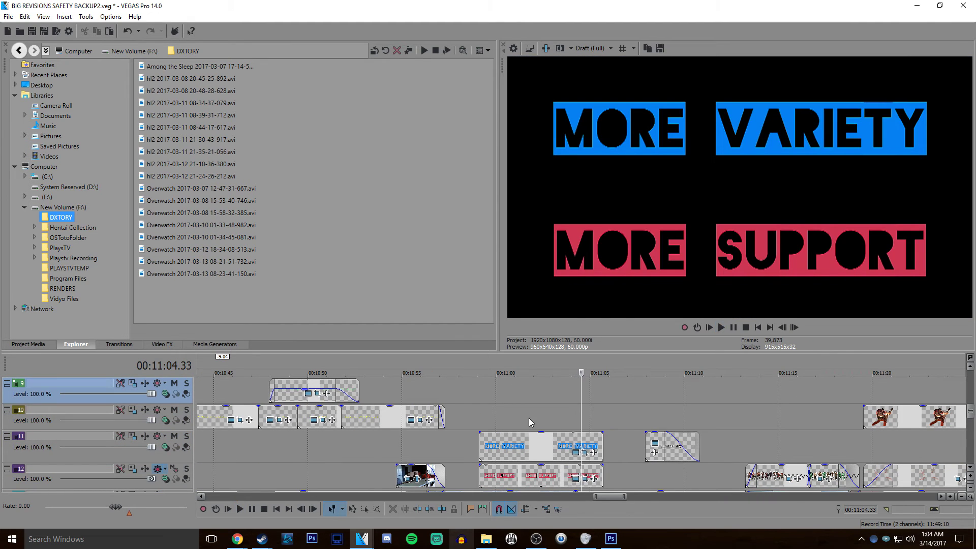
Preview the MORE VARIETY / MORE SUPPORT title scene at several points between its start and 00:11:04
left_click(518, 418)
left_click(497, 420)
left_click(525, 415)
left_click(543, 415)
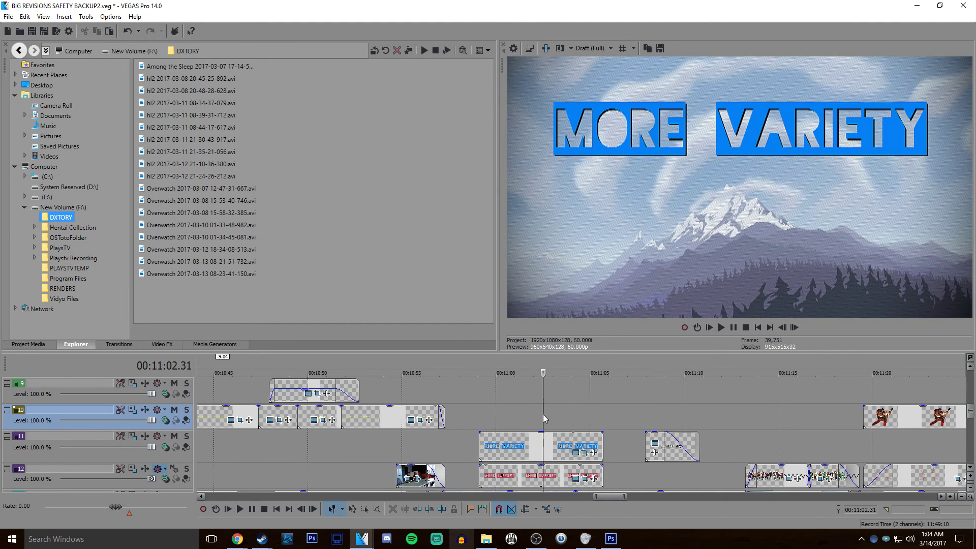
left_click(572, 414)
scroll(571, 414, "up", 2)
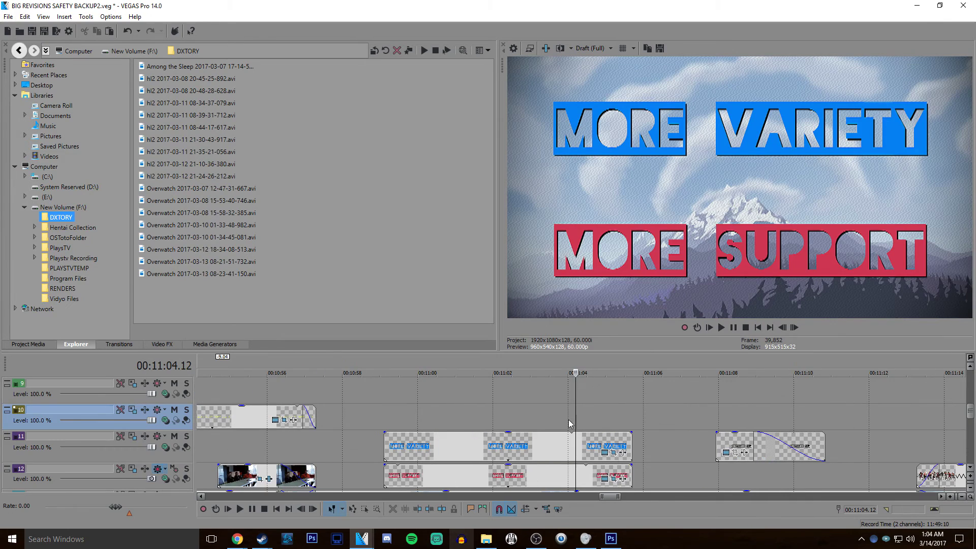
left_click(540, 438)
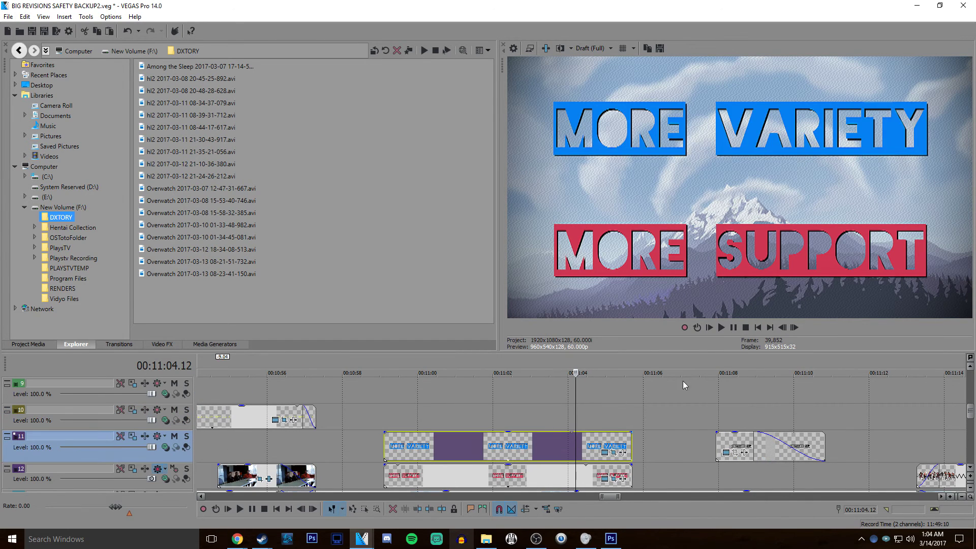
left_click(740, 398)
left_click(577, 407)
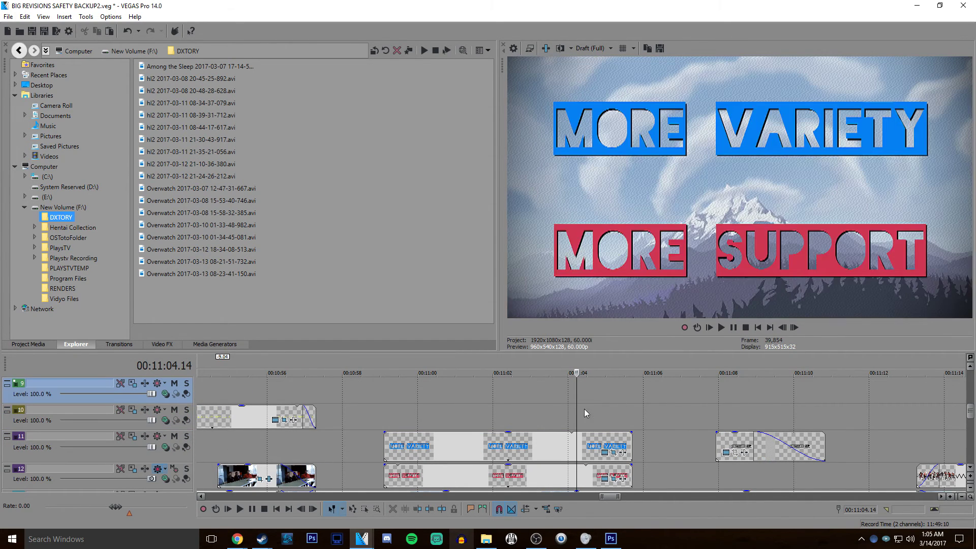
Open the MORE VARIETY title's text settings, examine its shadow options, and close them
left_click(605, 451)
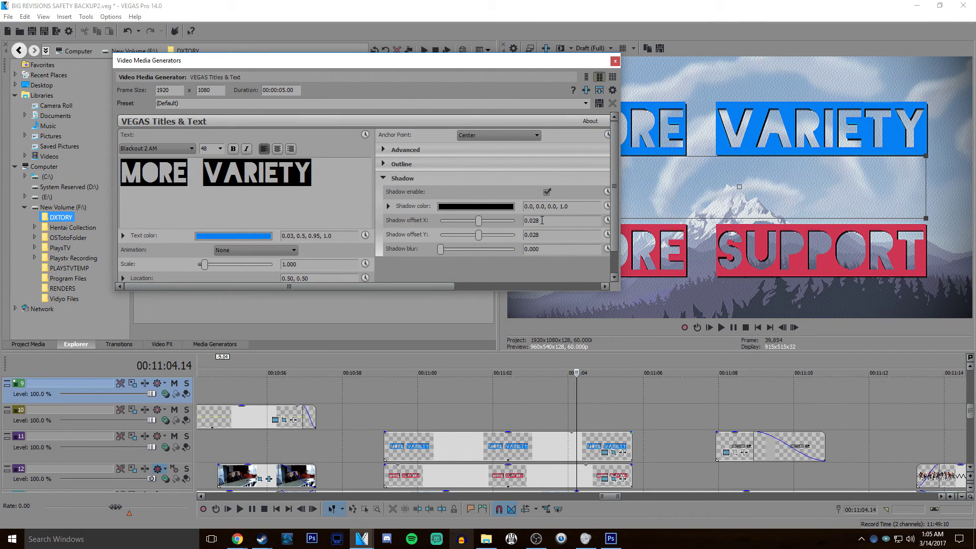
mouse_move(441, 249)
left_mouse_down()
mouse_move(501, 249)
mouse_move(440, 249)
left_mouse_up()
left_click(615, 61)
Browse forward along the timeline past the CONTINUING TO.. title and the guitarist scene to the gas-masked character around 00:11:40
left_click(744, 409)
scroll(744, 409, "down", 3)
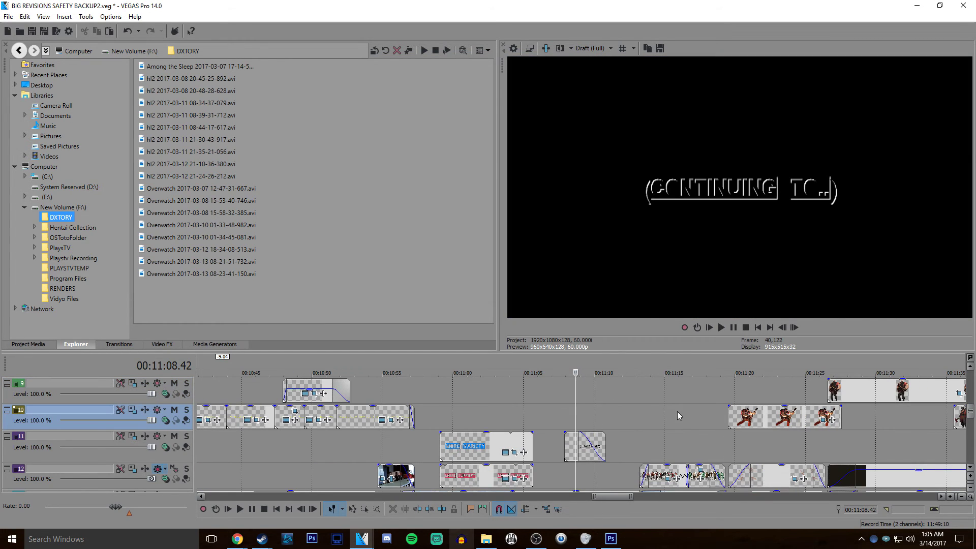
left_click(680, 410)
left_click(758, 399)
scroll(756, 399, "down", 2)
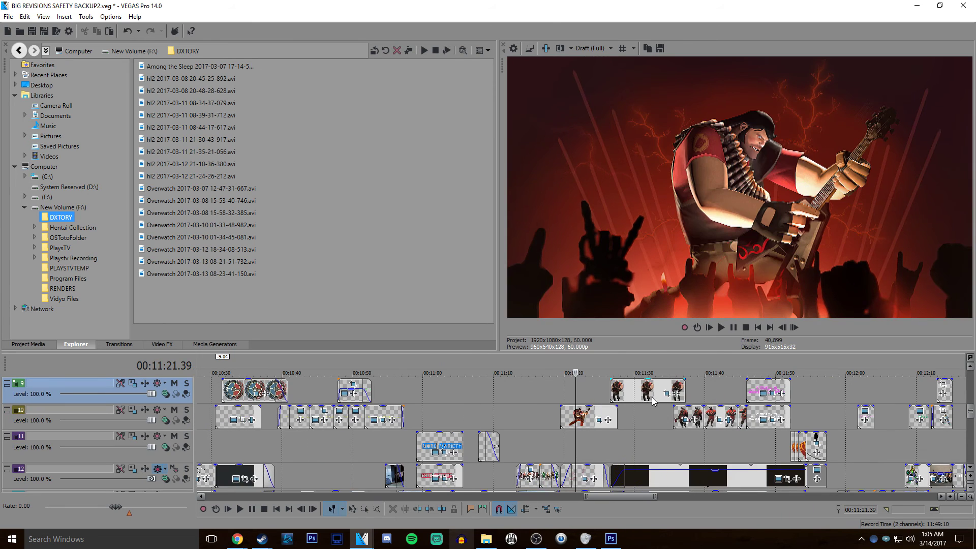
left_click(643, 409)
left_click(723, 391)
scroll(590, 396, "up", 3)
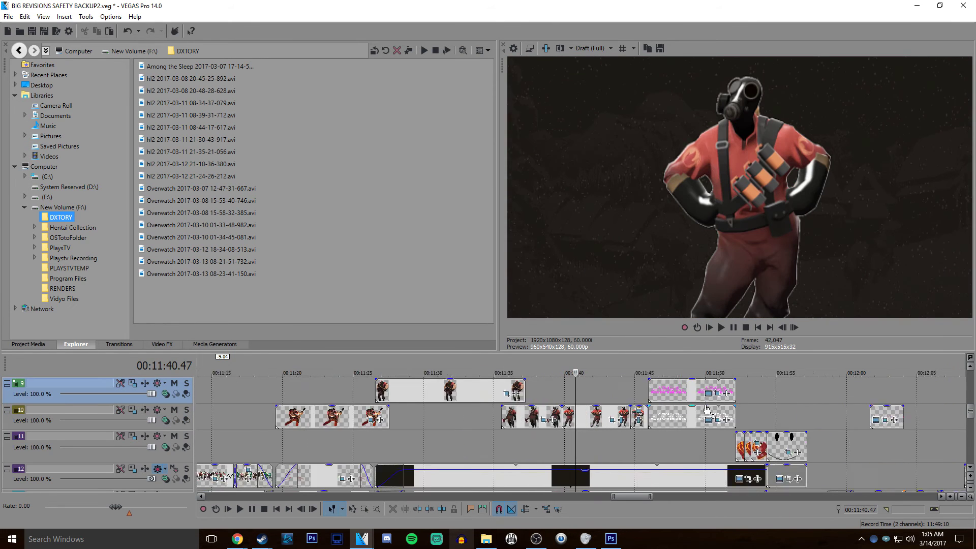
Preview the end of the gas-masked character's scene and play it up to about 00:11:45
left_click(624, 389)
left_click(641, 391)
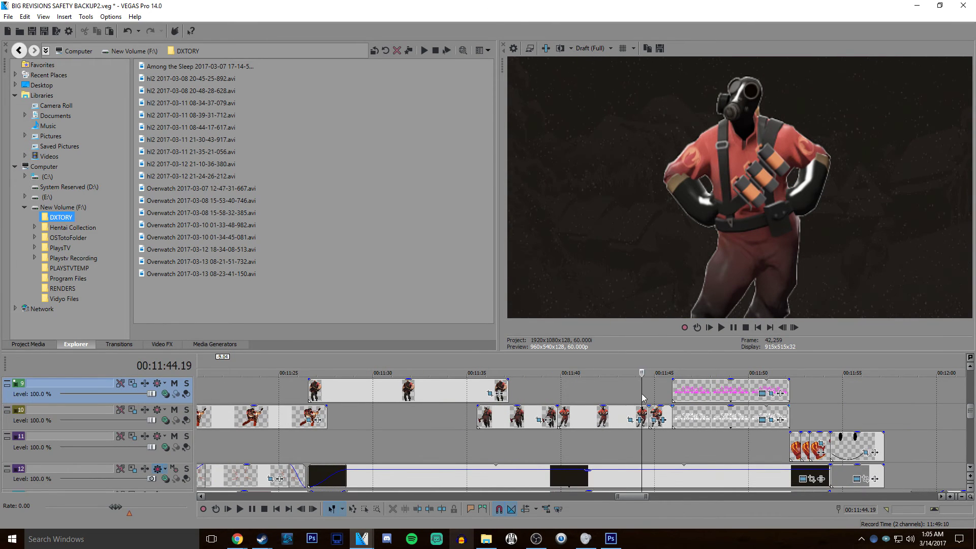
left_click(656, 396)
left_click(671, 394)
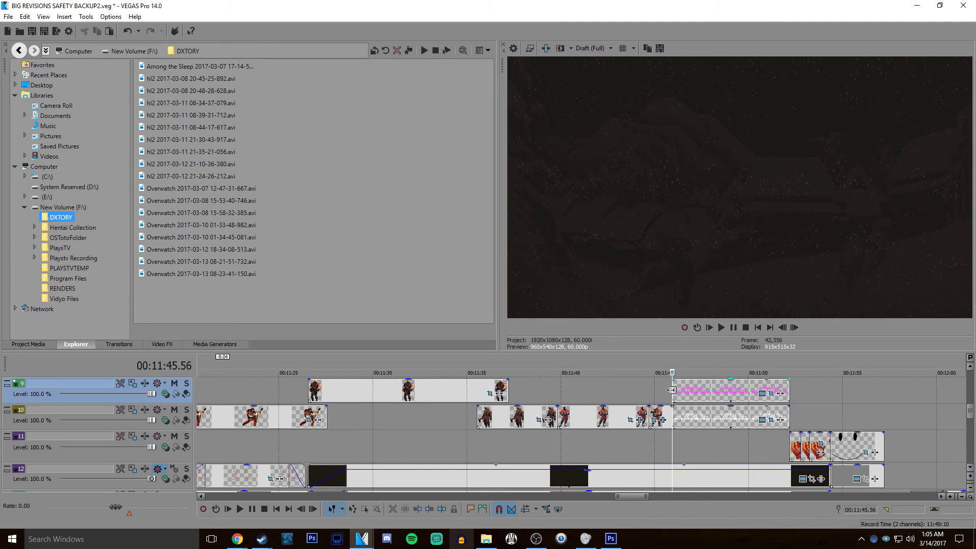
left_click(635, 400)
scroll(635, 399, "up", 3)
key("space")
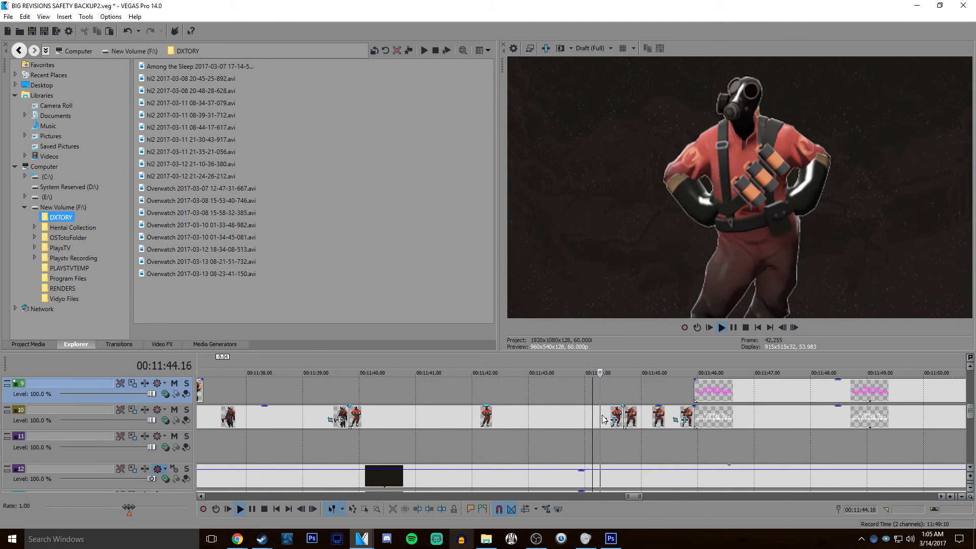
scroll(604, 417, "down", 2)
key("Return")
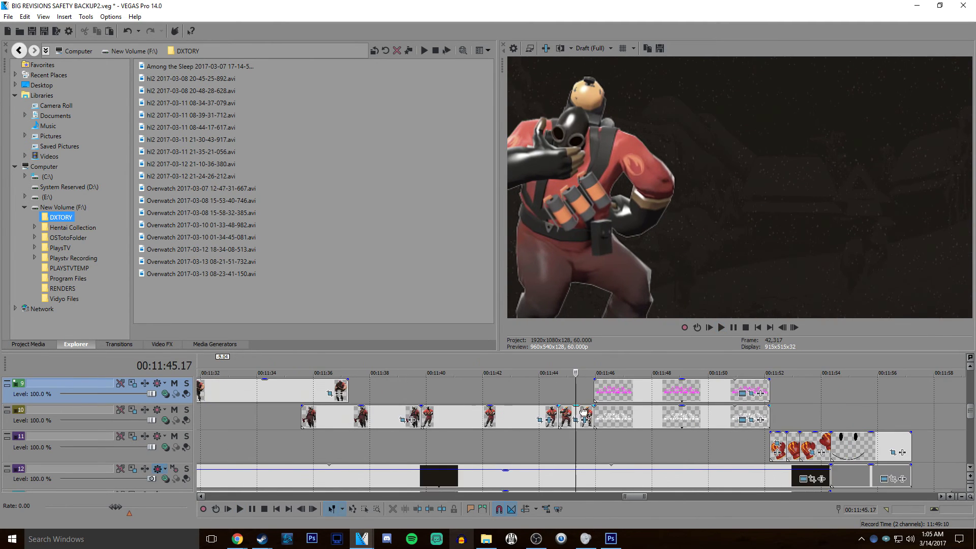
Compare the character's two poses by stepping back and forth one frame across the cut at 00:11:44.42
left_click(547, 395)
left_click(556, 397)
key("Right")
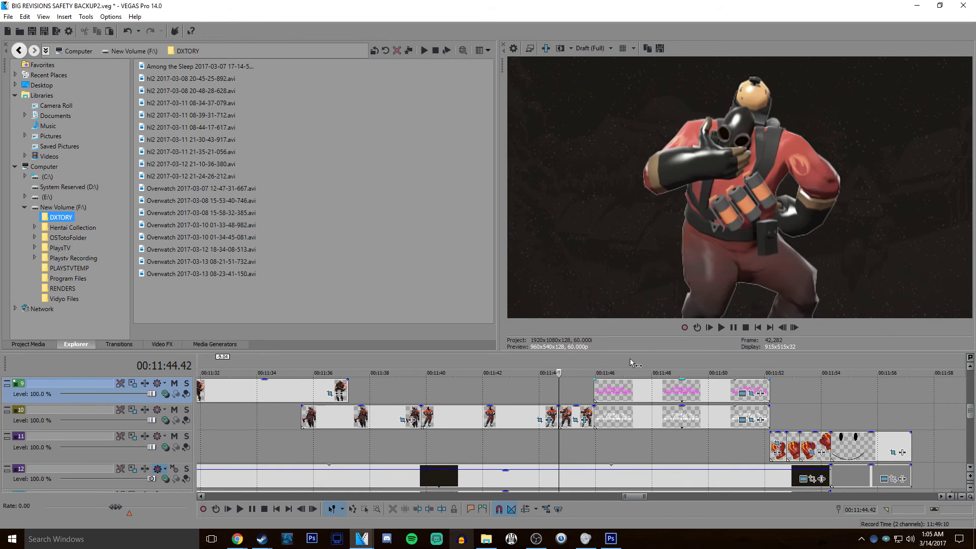
key("Left")
key("Right")
key("Left")
key("Right")
key("Left")
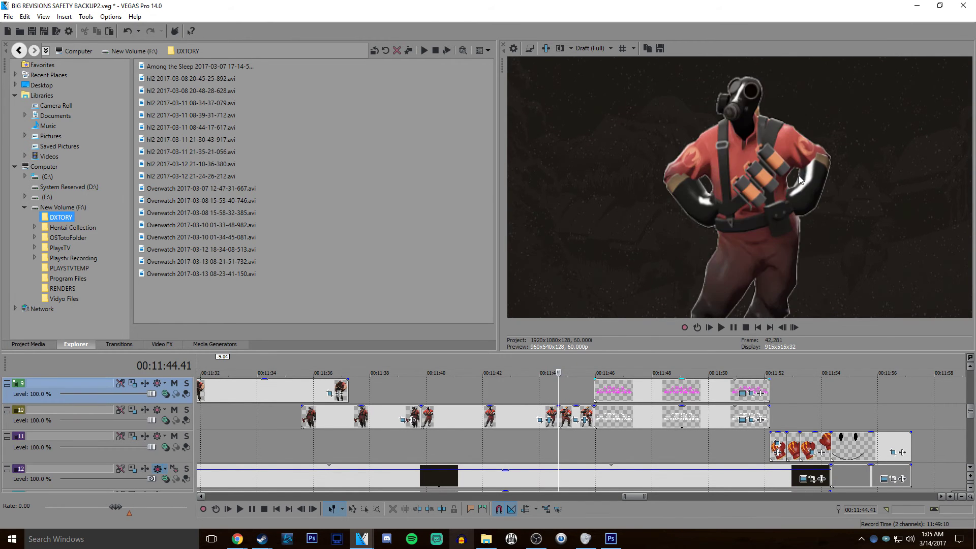
key("Right")
key("Left")
key("Right")
key("Left")
key("Right")
key("Left")
key("Left")
key("Left")
Play the timeline from 00:11:44.37 through the cut into the SO MAYBE.. title
scroll(621, 454, "up", 3)
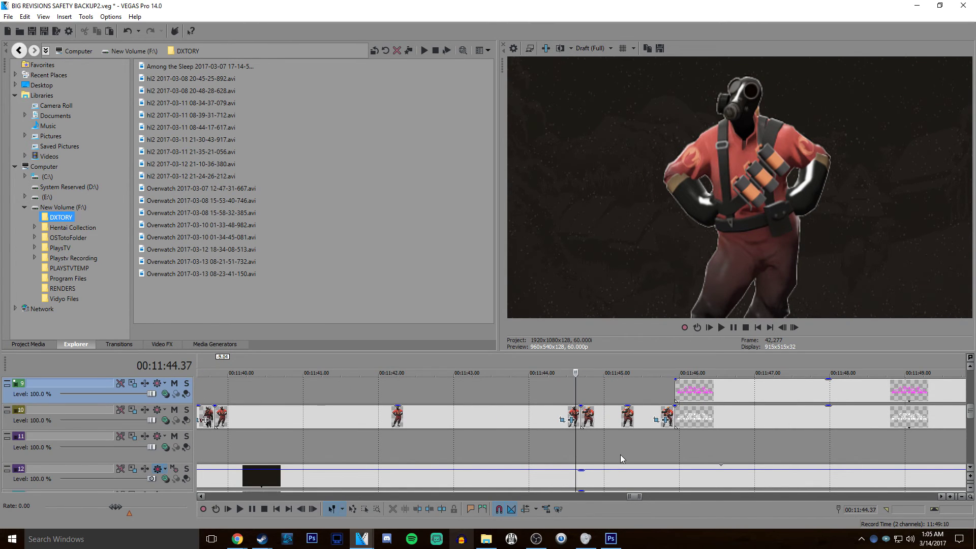
scroll(612, 433, "down", 4)
scroll(612, 433, "up", 2)
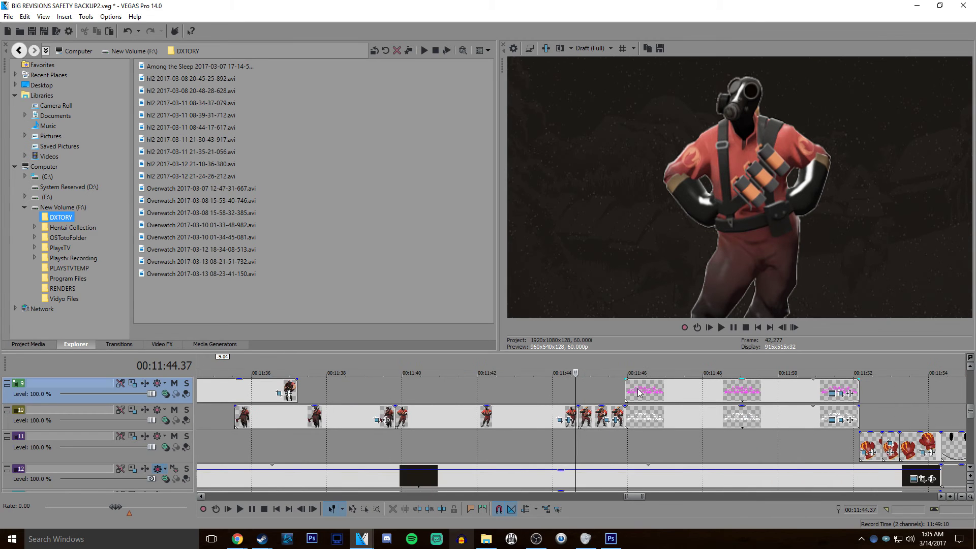
scroll(620, 385, "up", 2)
scroll(615, 373, "down", 2)
key("space")
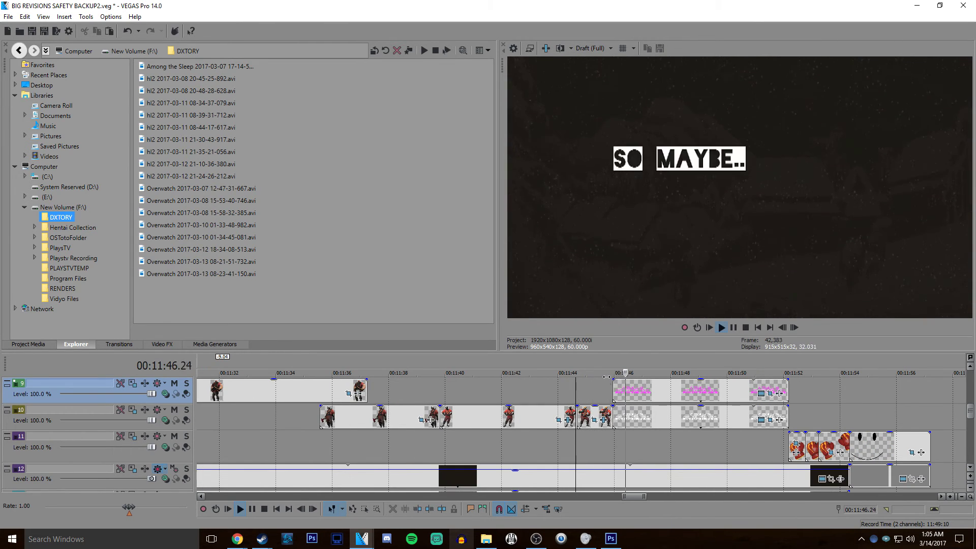
Open the white SO MAYBE.. title's Pan/Crop settings, examine its first mask keyframes that reveal the words, and close them
left_click(772, 420)
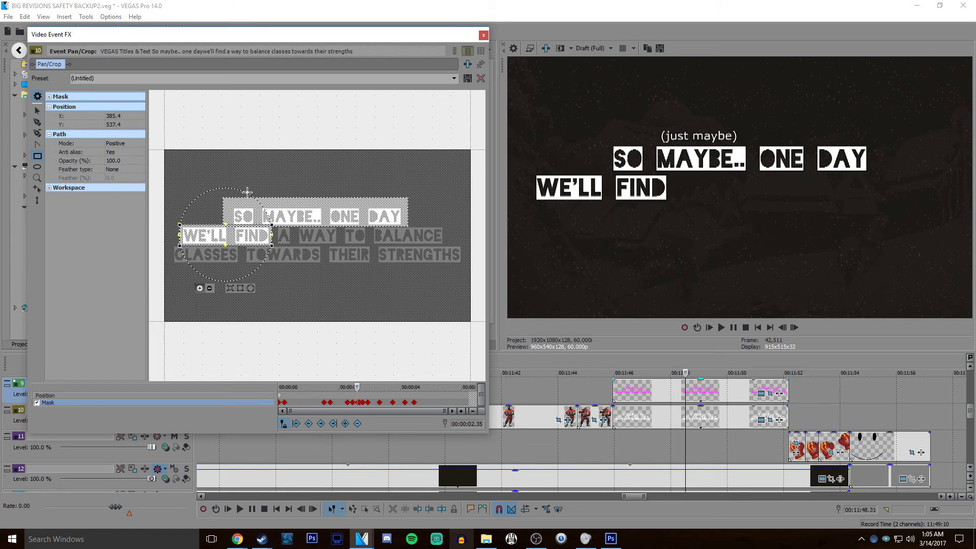
left_click(280, 402)
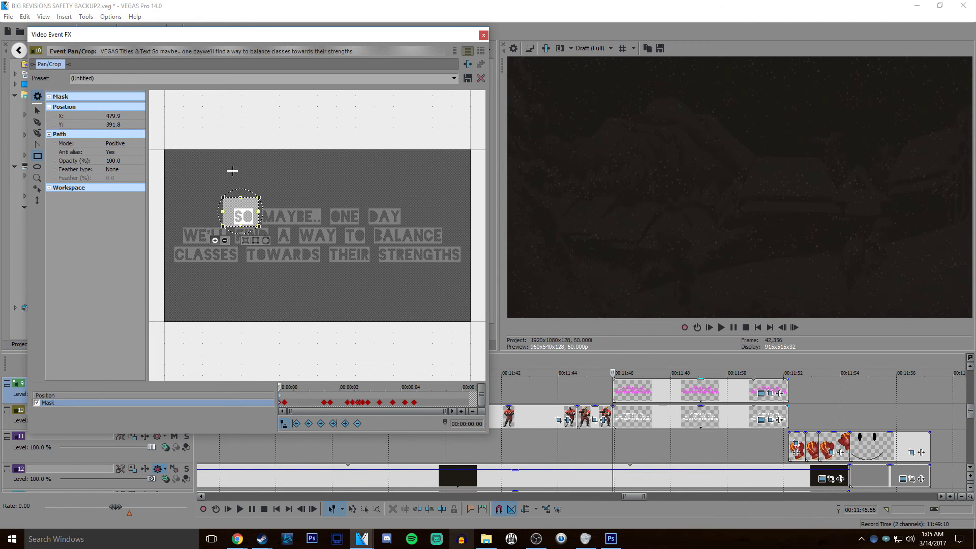
left_click(286, 405)
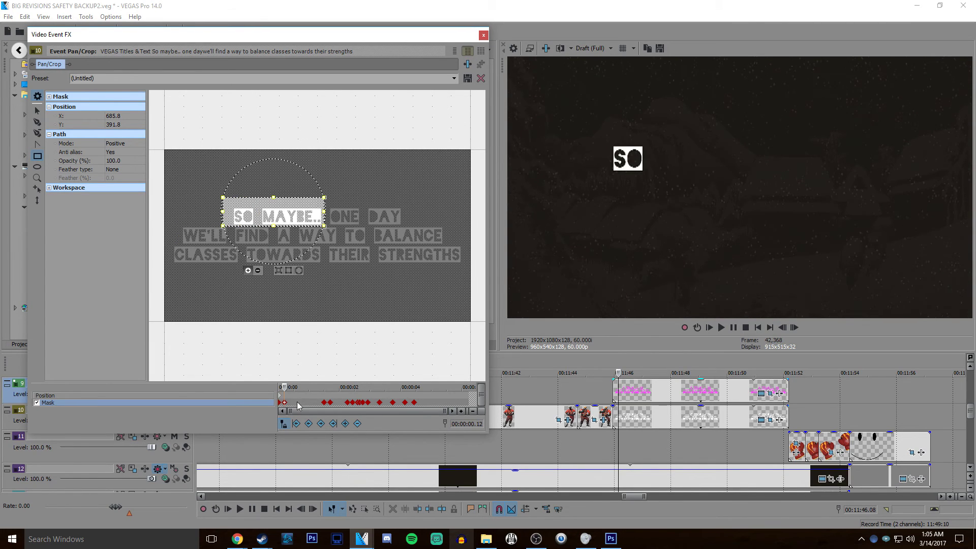
left_click(324, 402)
left_click(331, 405)
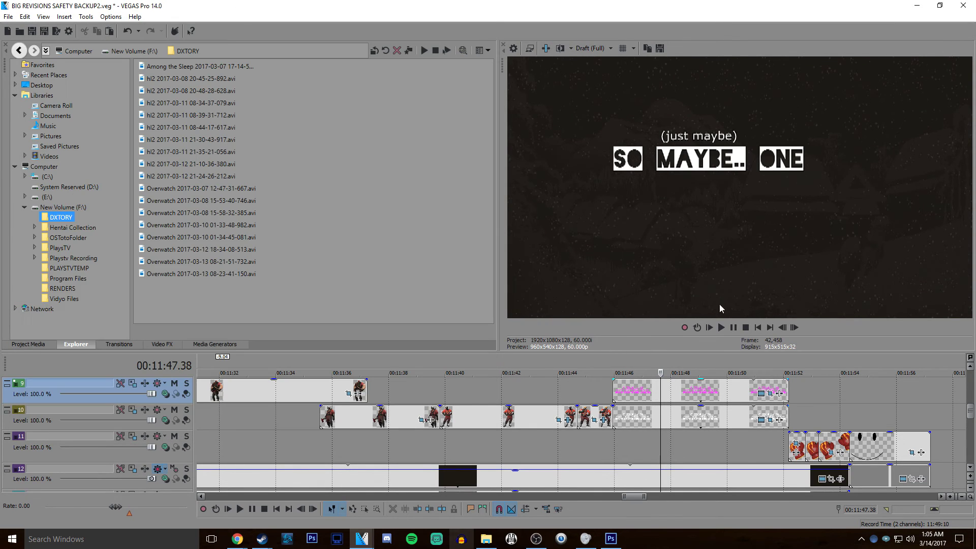
left_click(483, 34)
Preview the boxing gloves scene around 00:11:53, and play it from its beginning near 00:11:52
left_click(826, 411)
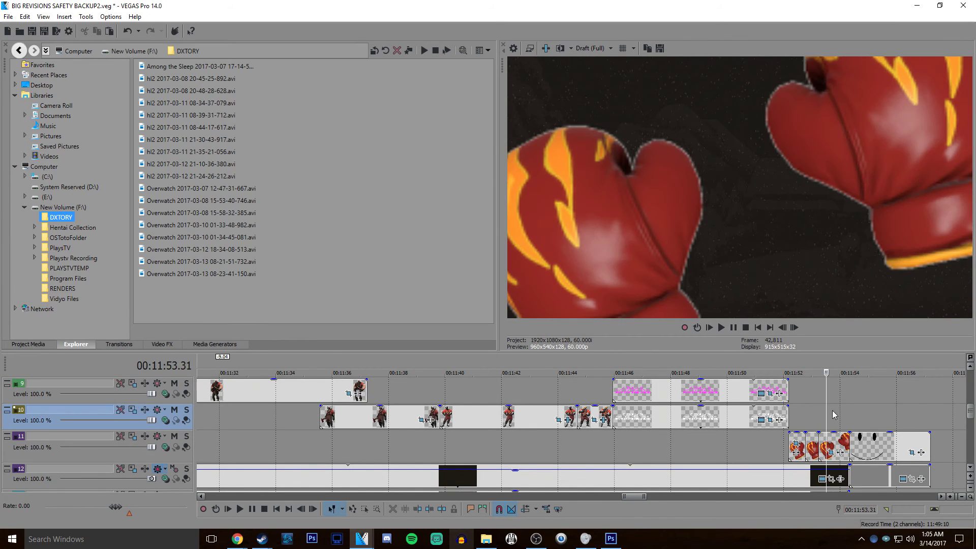
left_click(848, 419)
scroll(846, 420, "up", 3)
left_click(421, 416)
key("space")
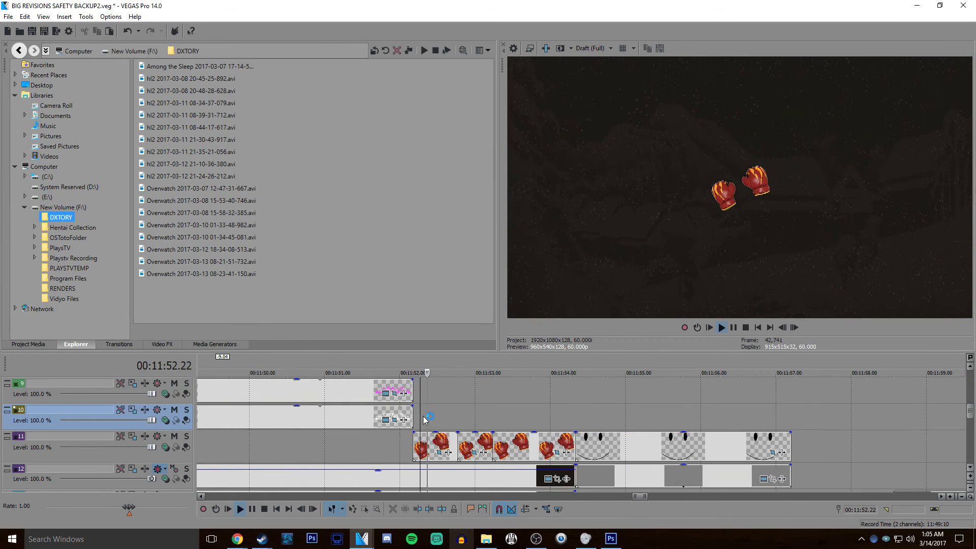
Open Pan/Crop for the last boxing gloves event and delete its position keyframes after the first one
left_click(557, 452)
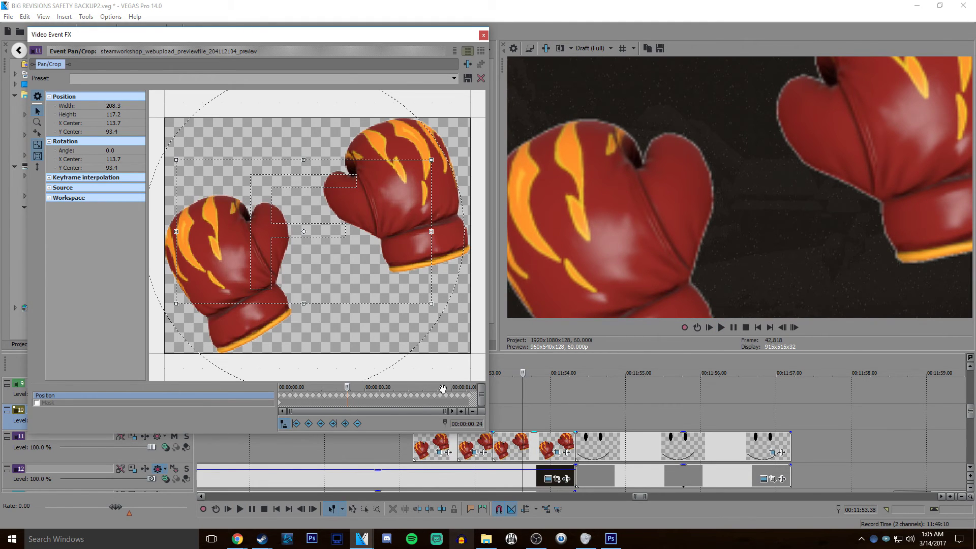
left_click(319, 401)
scroll(327, 212, "up", 5)
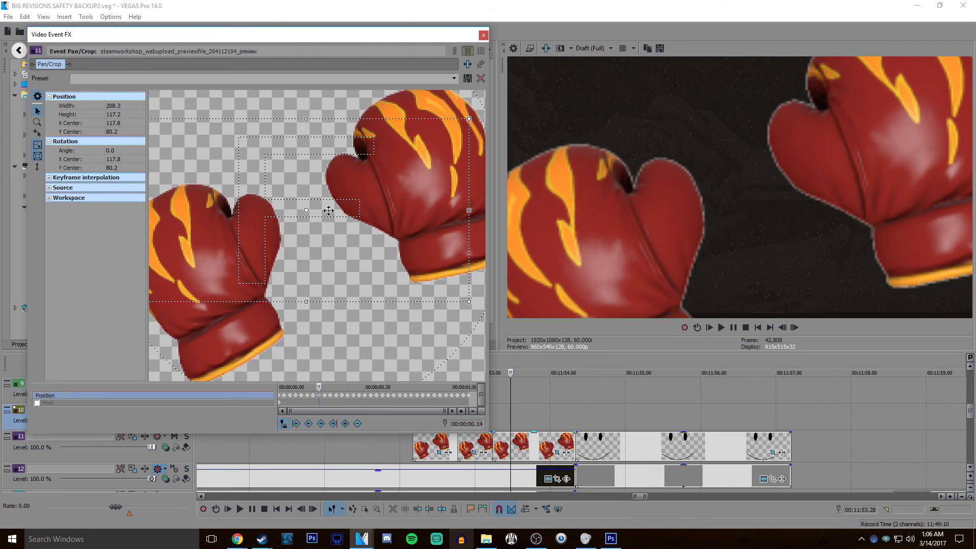
left_click(287, 400)
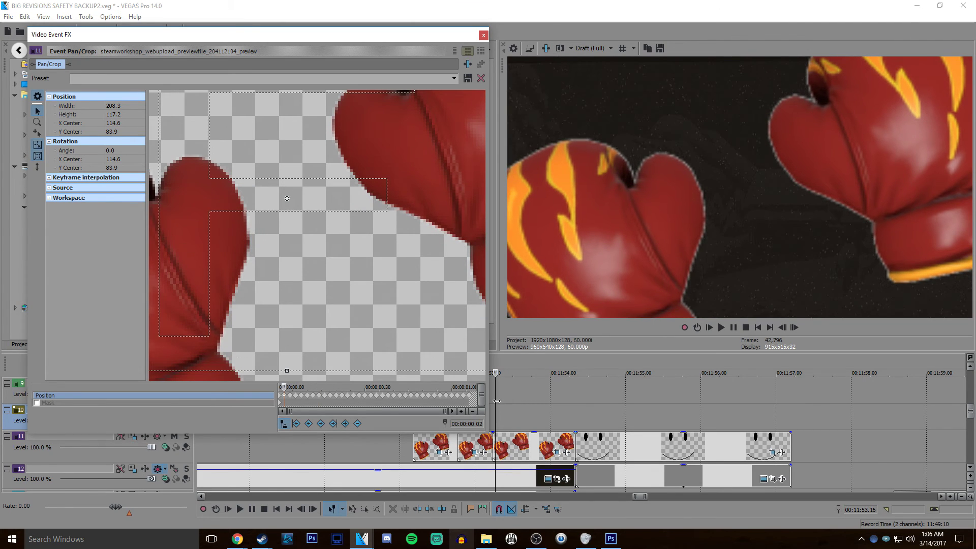
left_click(470, 399)
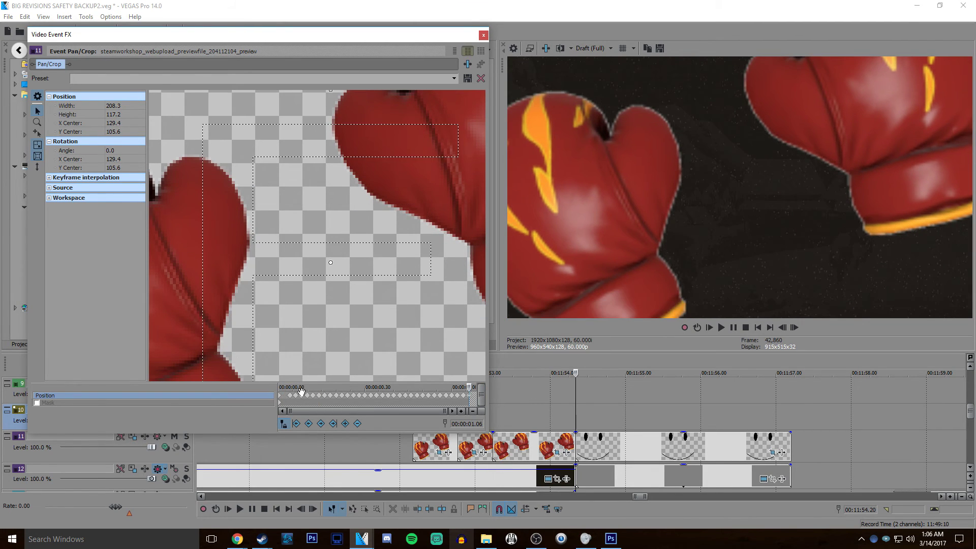
left_click(282, 400)
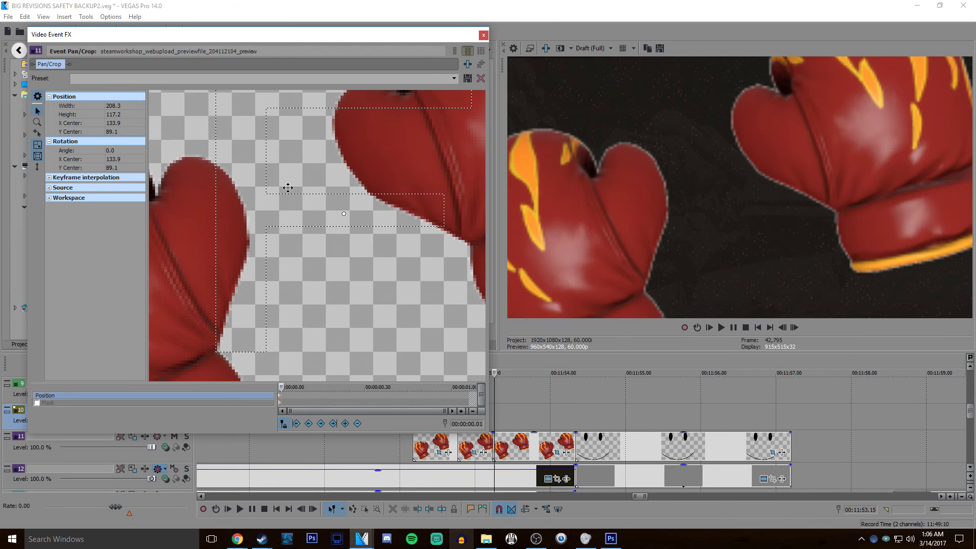
Build a shake on the gloves by shifting the crop frame slightly in varying directions on successive frames, keyframing each position
scroll(332, 272, "up", 1)
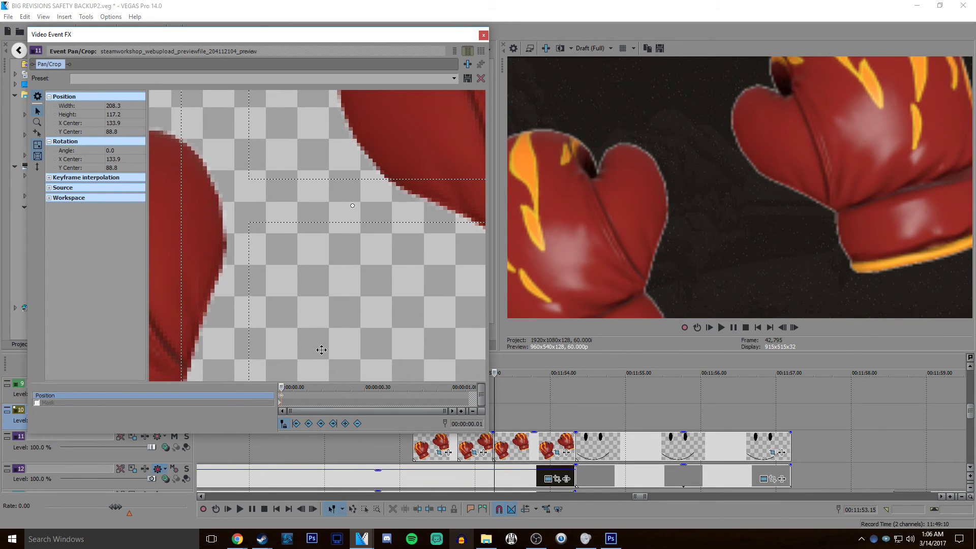
left_click_drag(384, 243, 374, 239)
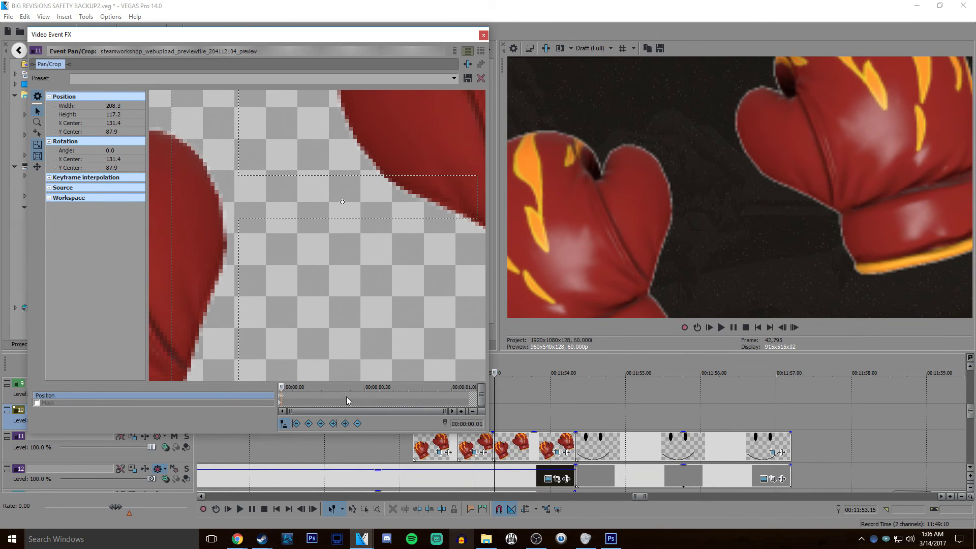
scroll(317, 399, "up", 1)
key("Right")
left_click_drag(331, 301, 349, 316)
key("Right")
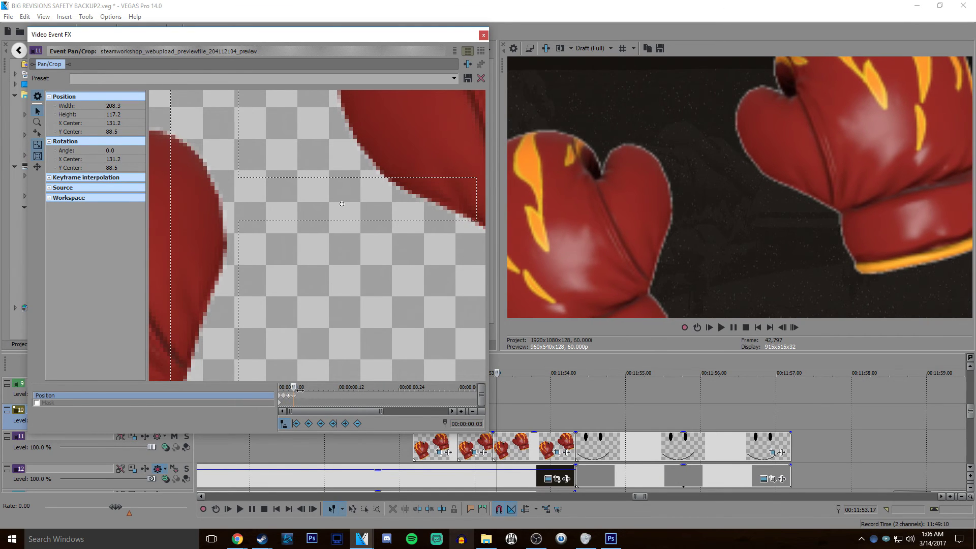
key("Right")
key("Right")
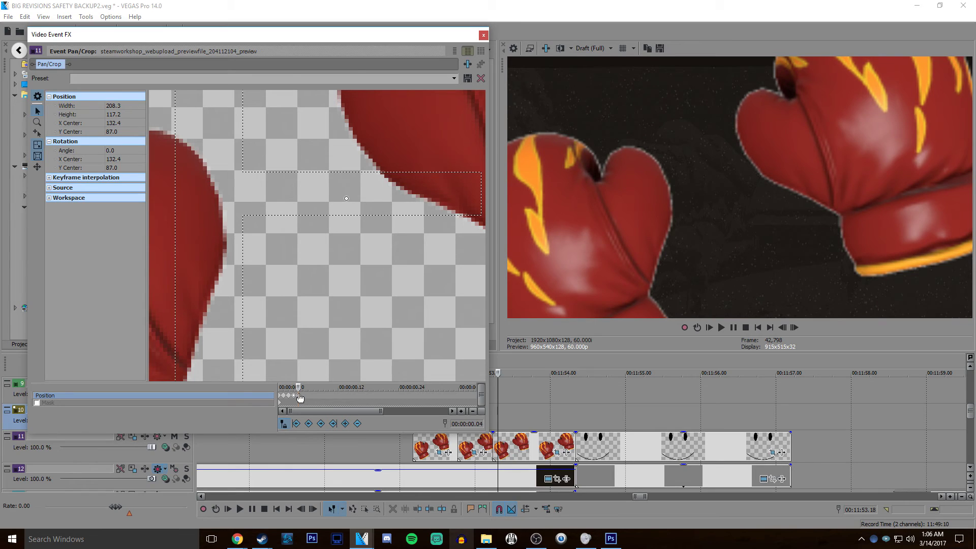
left_click_drag(331, 295, 341, 301)
key("Right")
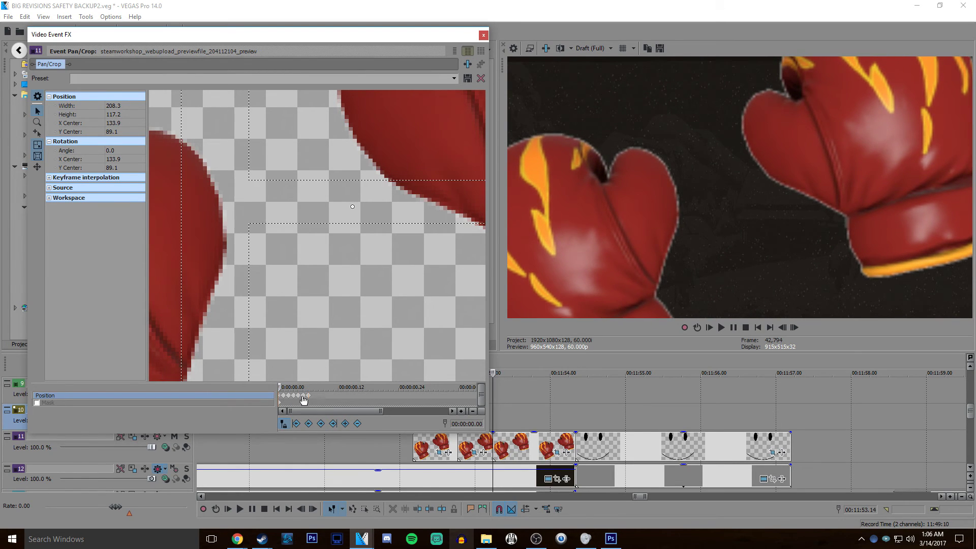
Copy the gloves' shake keyframes and paste them after the originals, extending the shake to about 00:00:00.14
left_click(280, 399)
left_click(308, 400)
key("Right")
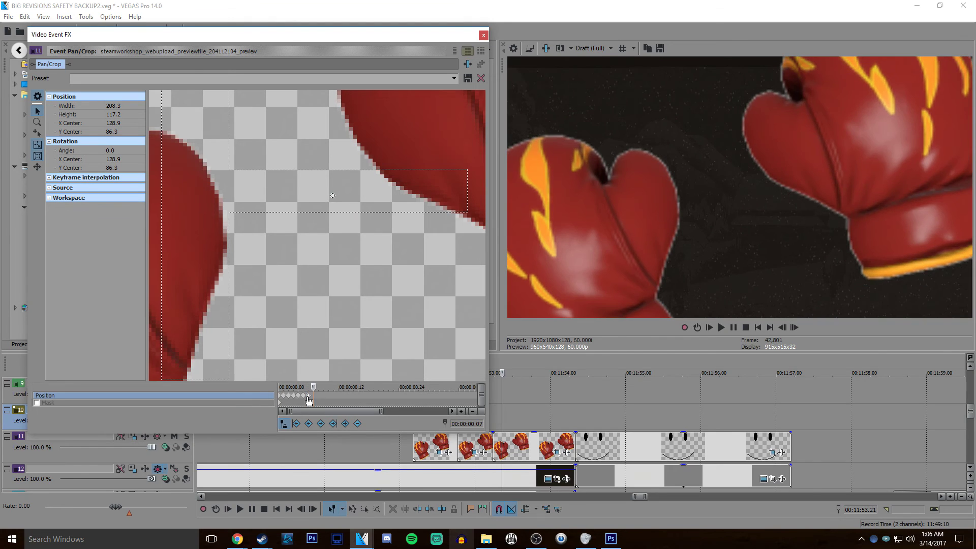
left_click(349, 395)
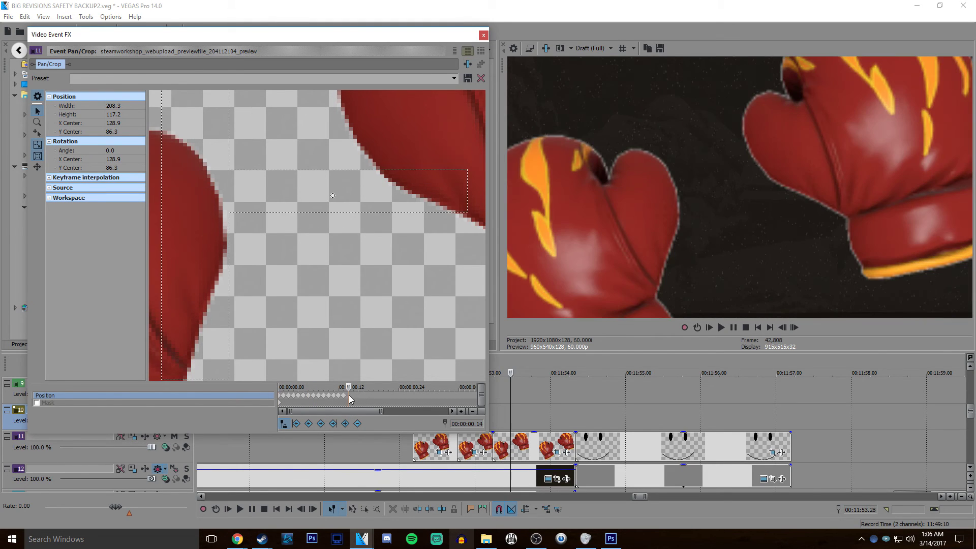
Paste further copies of the gloves' shake keyframes to about 00:00:00.35 and play back the extended shake
left_click_drag(383, 394, 454, 396)
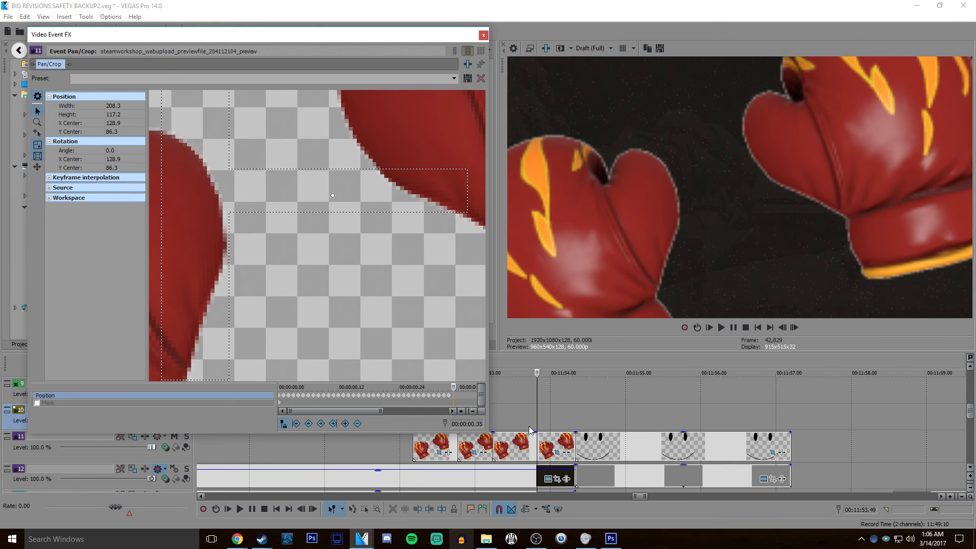
left_click(496, 419)
key("space")
key("Return")
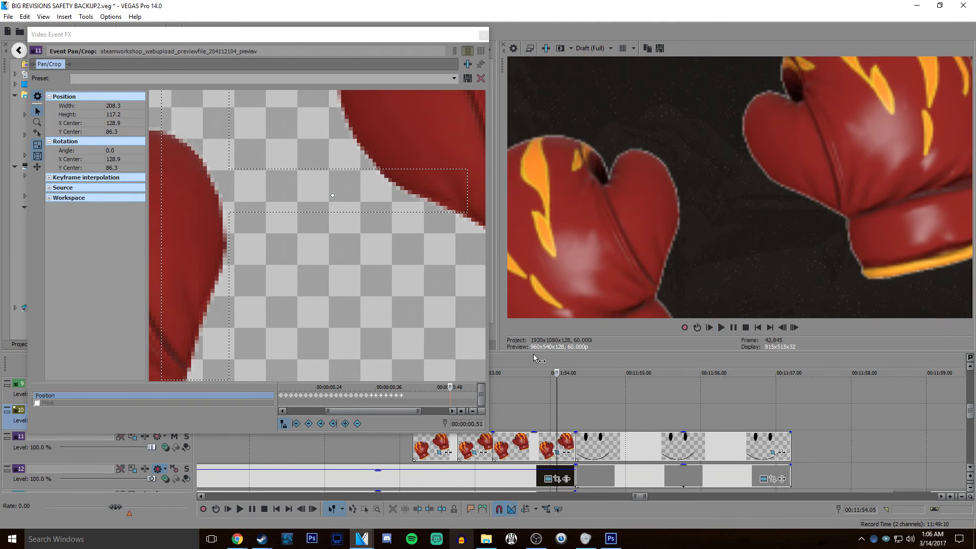
left_click(496, 416)
key("space")
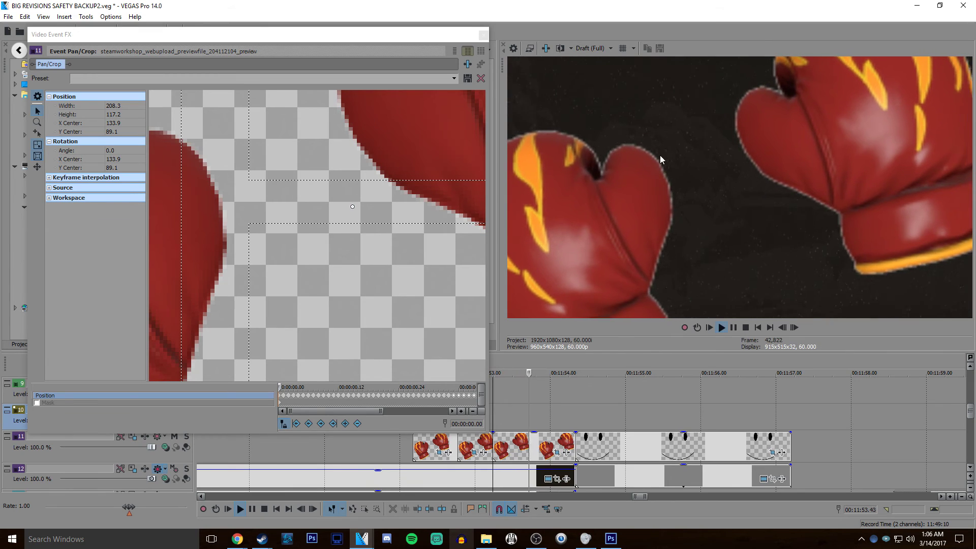
Delete the gloves' shake position keyframes from about 00:00:00.02 onward and close the event's Pan/Crop window
key("Return")
scroll(300, 400, "down", 3)
left_click(284, 399)
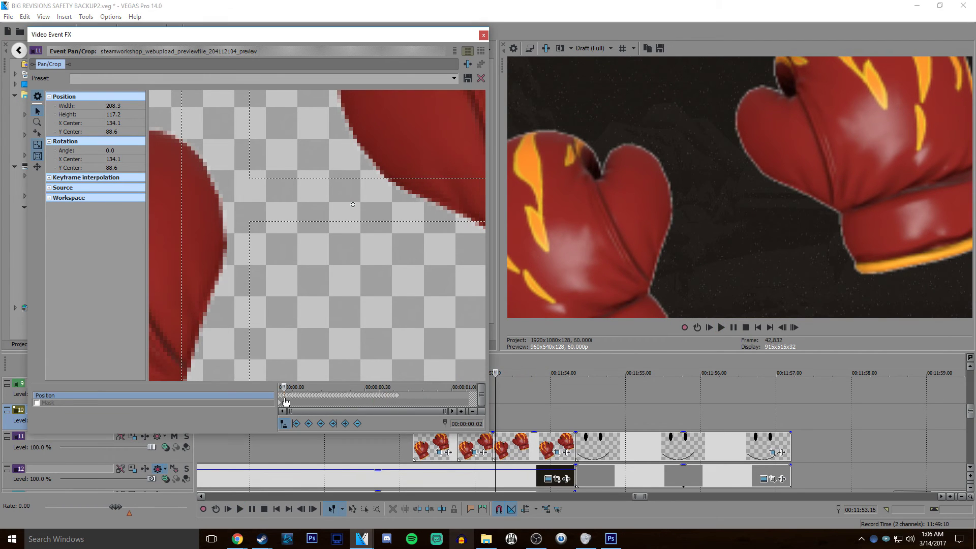
key("Delete")
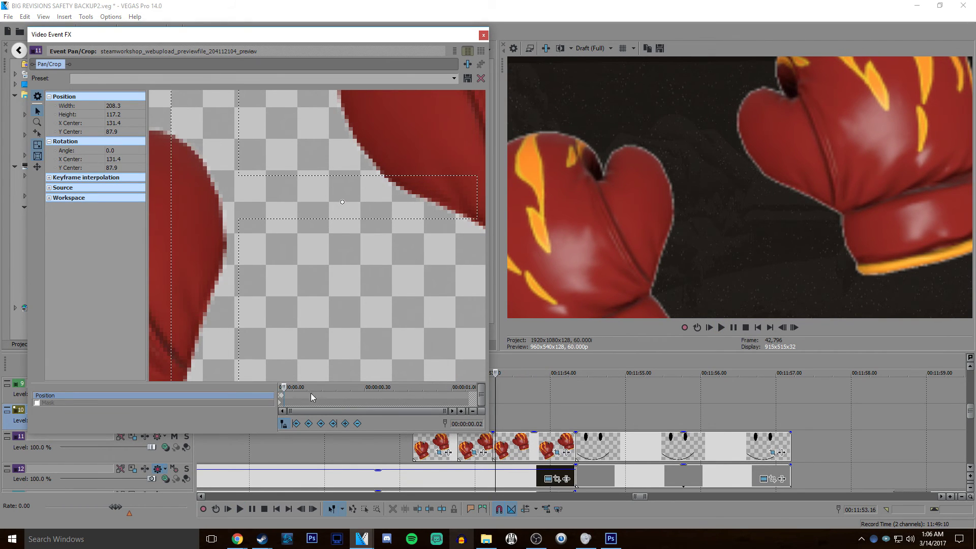
key("space")
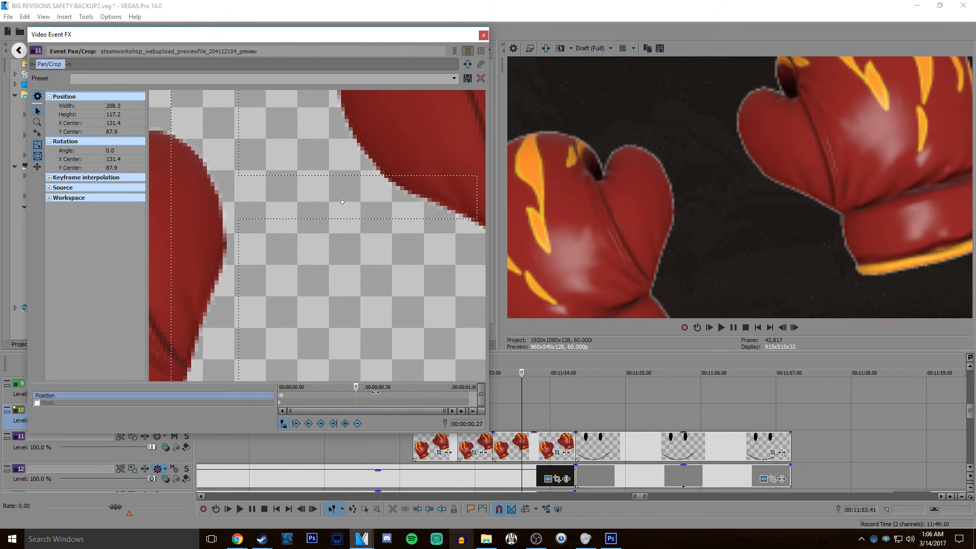
left_click(482, 35)
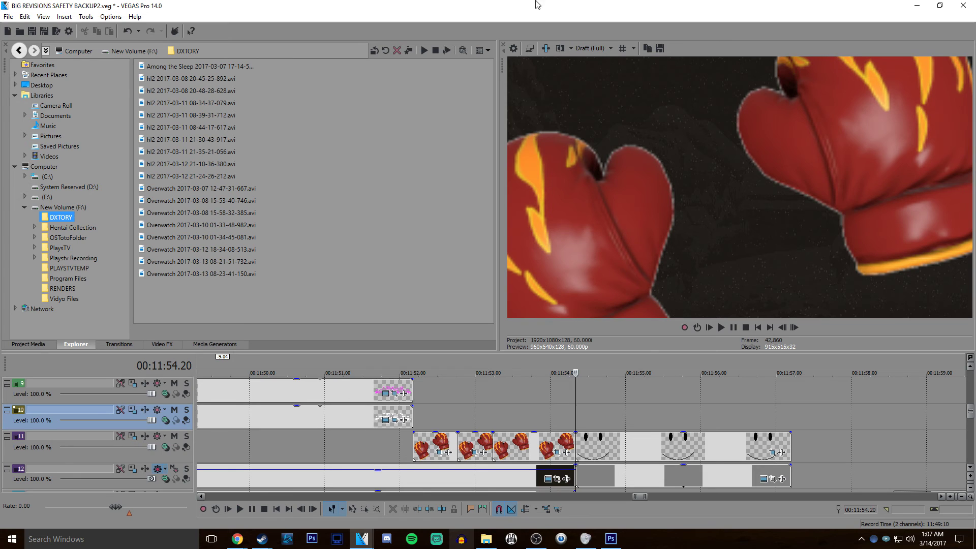
Preview the smiley face event at 00:11:54.37 and look over the tracks around it
scroll(602, 383, "down", 5)
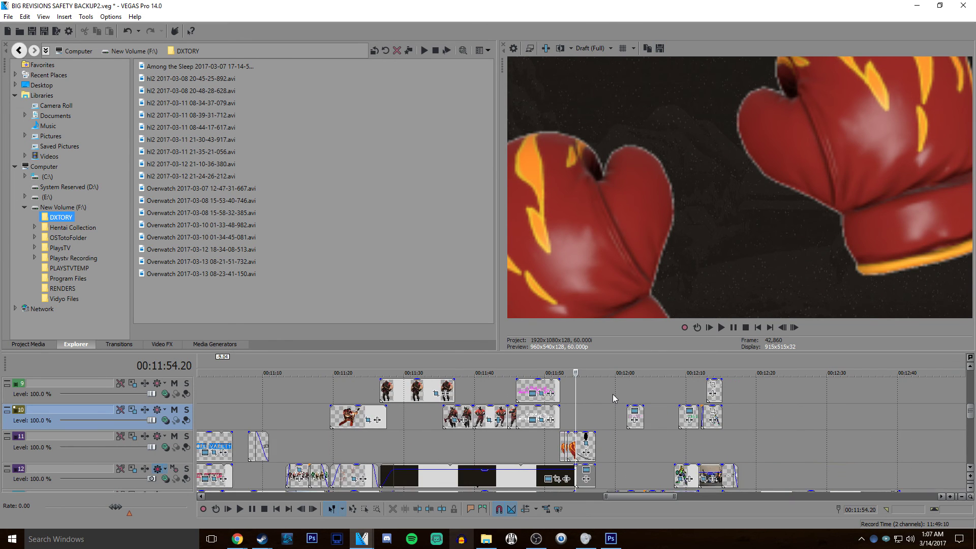
scroll(611, 395, "down", 2)
scroll(615, 394, "up", 3)
left_click(580, 394)
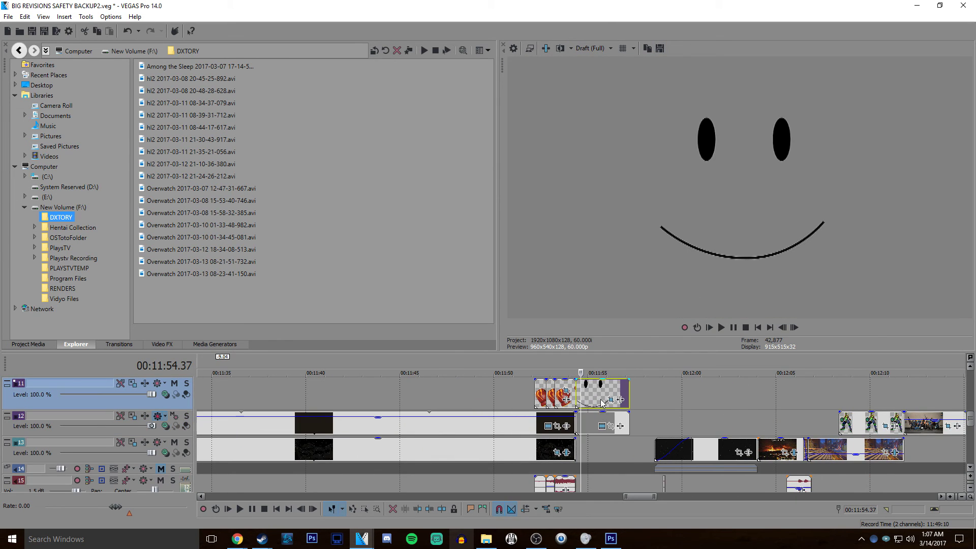
left_click_drag(592, 381, 633, 314)
scroll(703, 414, "down", 2)
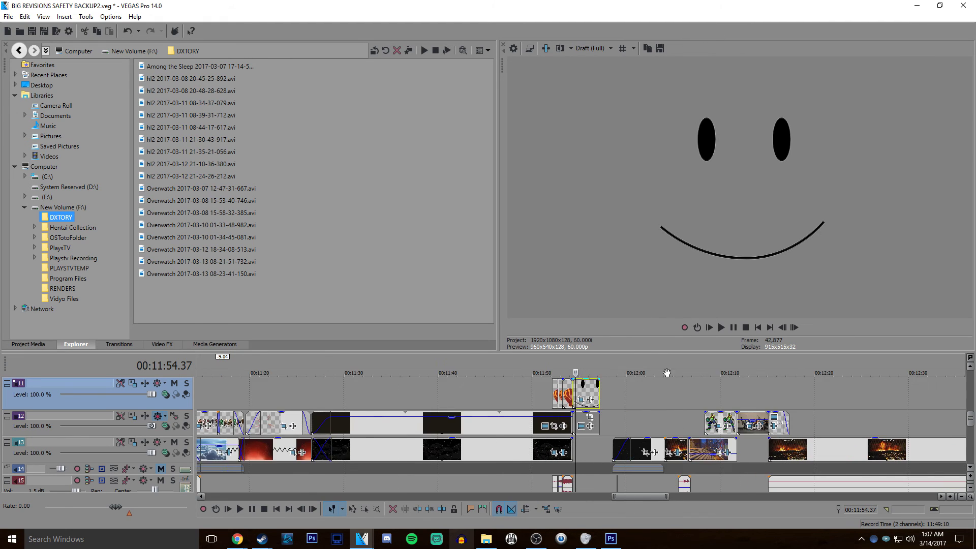
scroll(703, 414, "up", 4)
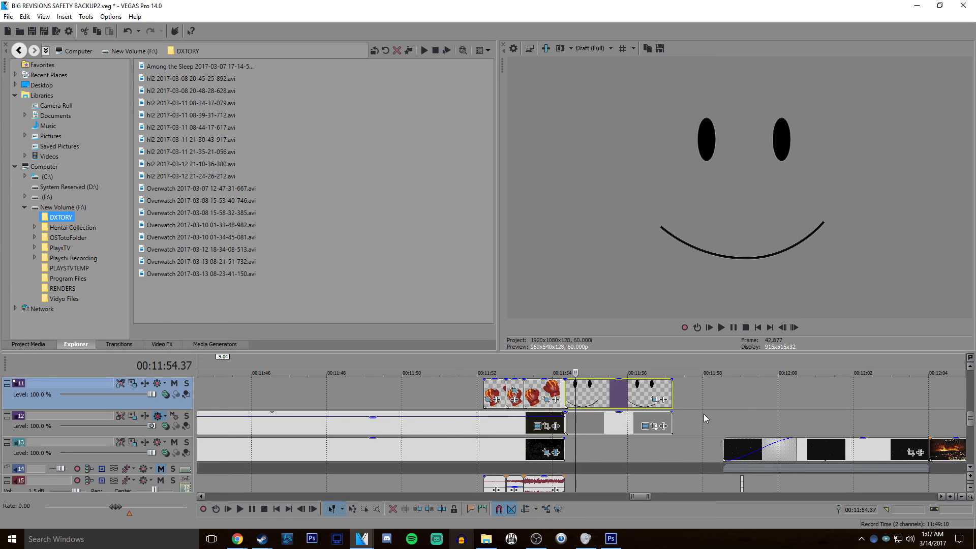
scroll(625, 417, "down", 2)
scroll(642, 412, "up", 2)
scroll(643, 412, "down", 1)
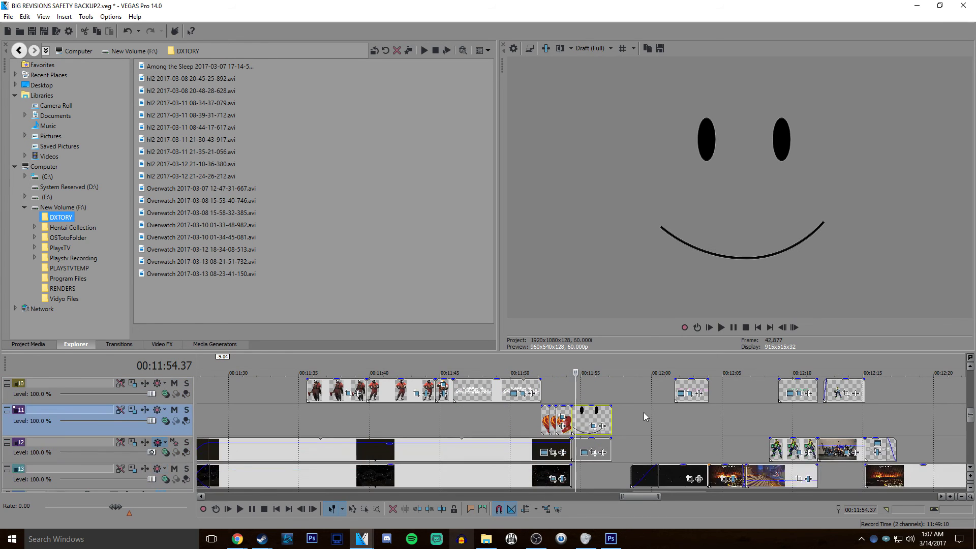
Preview the "FOREVER A SPECIALIST" title between 00:12:02.13 and 00:12:02.59
left_click(691, 411)
scroll(691, 411, "up", 3)
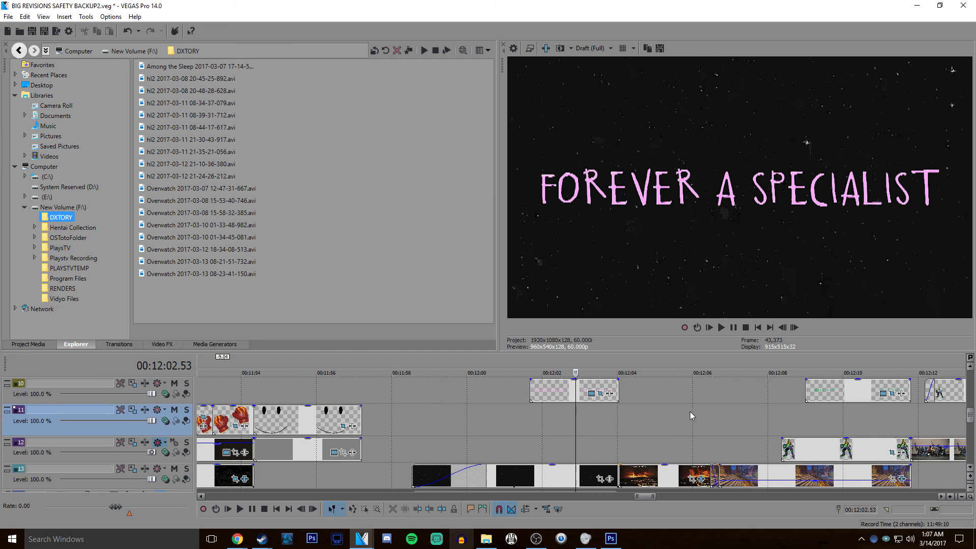
key("space")
key("space")
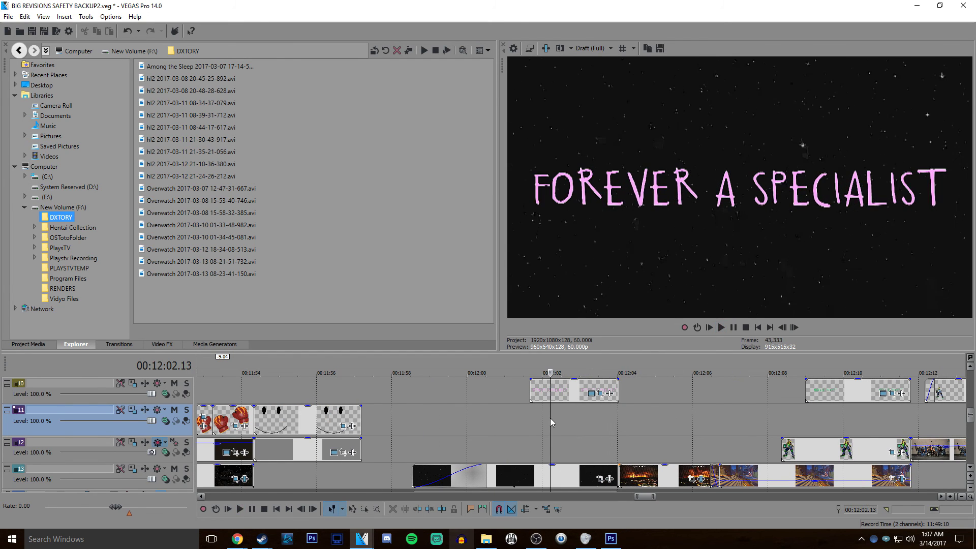
left_click(593, 387)
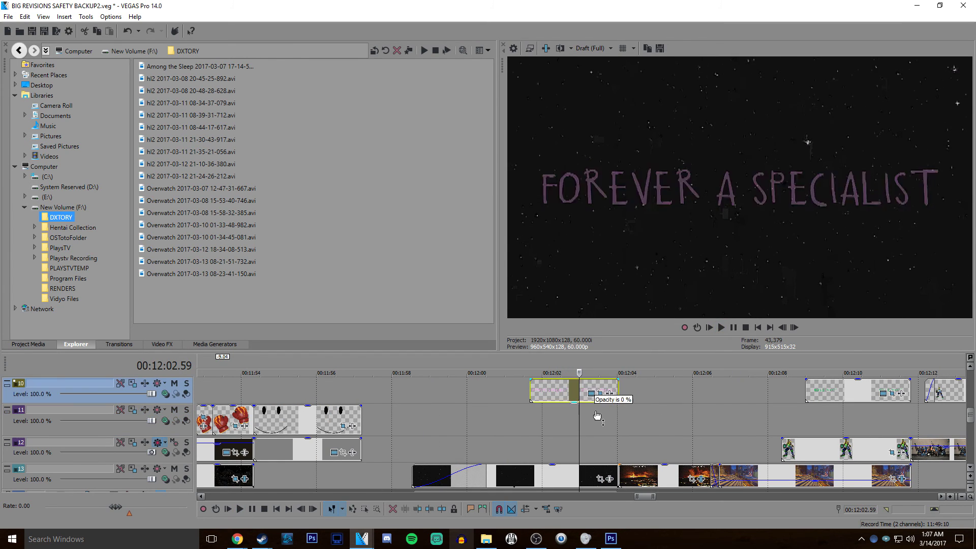
Preview the character scene around 00:12:08.50, including its "AREA-OF-EFFECT" title, and the group shot at 00:12:12.52
left_click(713, 428)
left_click(770, 425)
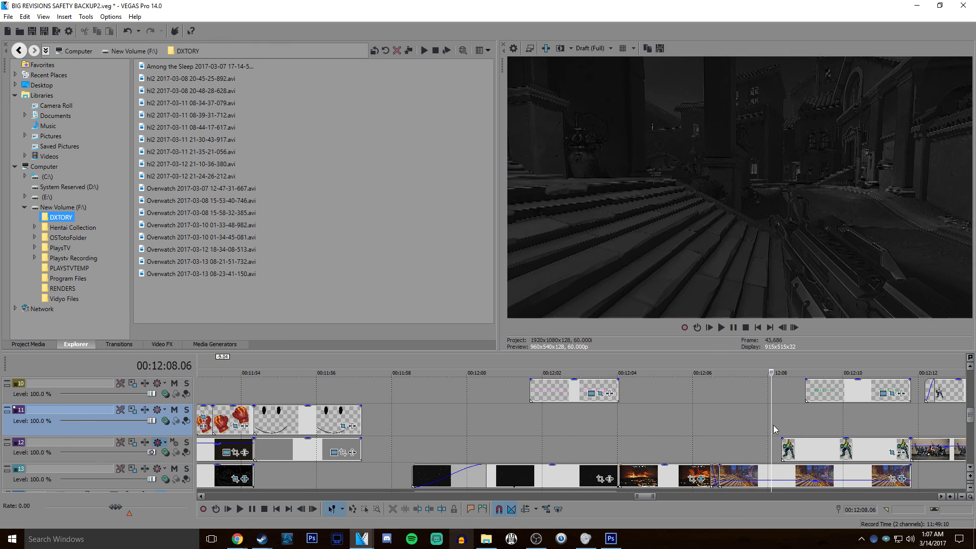
left_click(799, 417)
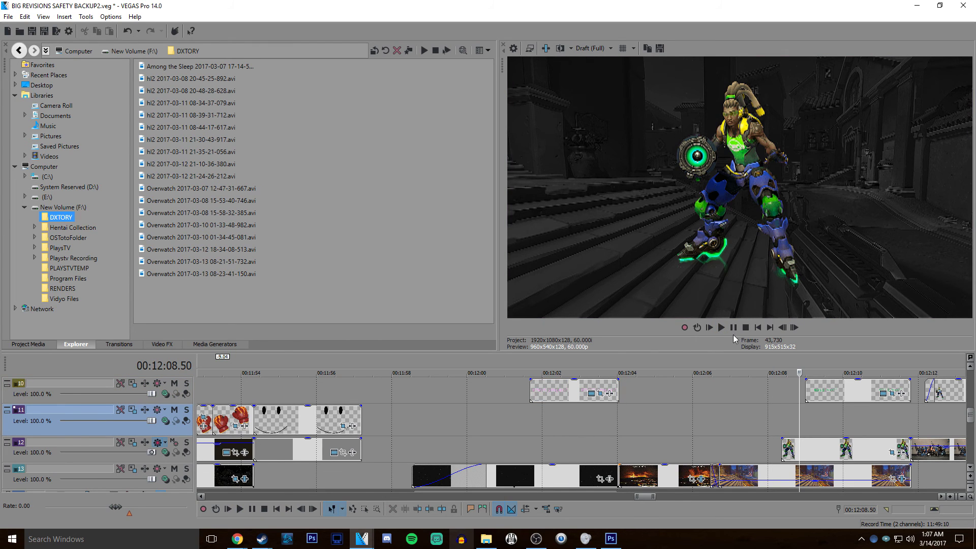
scroll(800, 457, "down", 2)
scroll(649, 449, "down", 1)
scroll(600, 453, "up", 3)
left_click(600, 452)
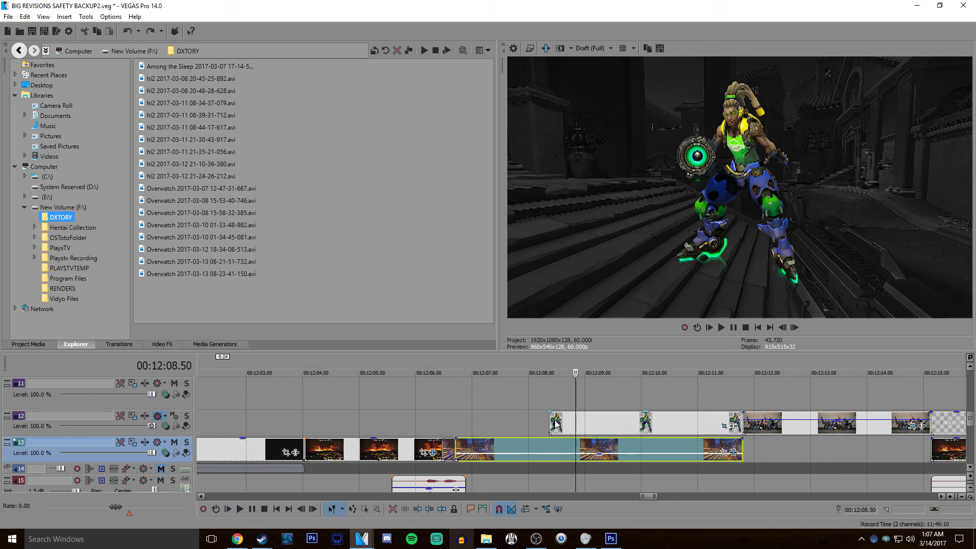
key("space")
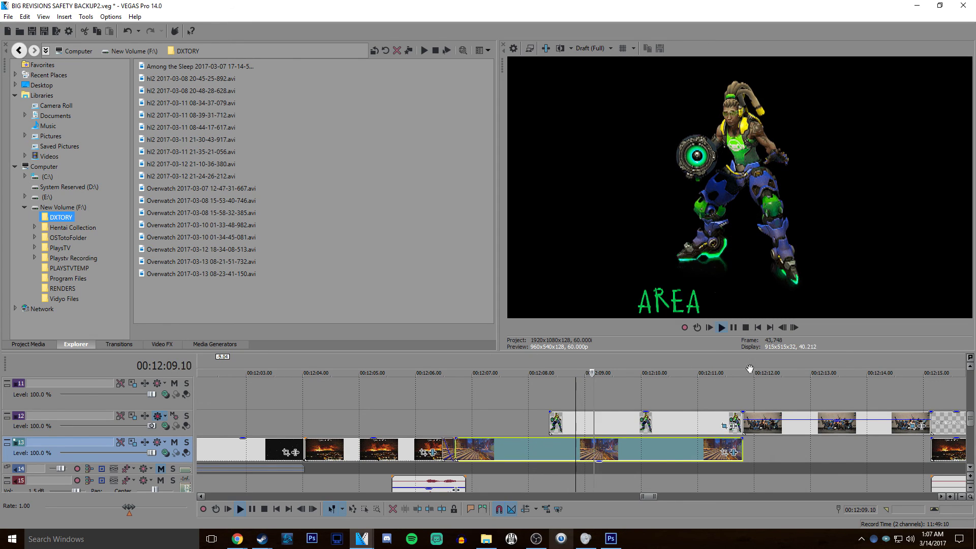
left_click(751, 386)
key("Return")
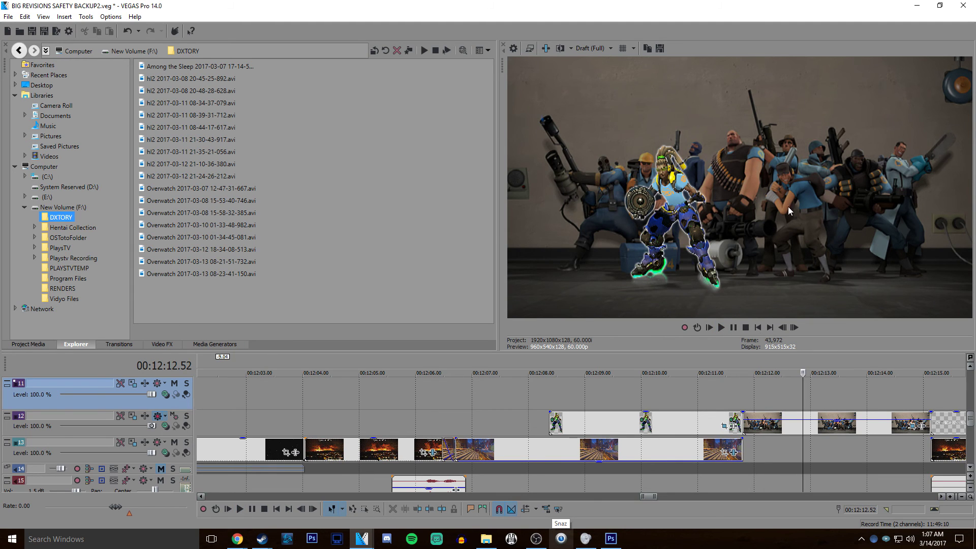
Play the sequence from 00:12:10.01 through the group shot with the "THE BARD" caption
scroll(665, 421, "down", 4)
scroll(666, 421, "up", 3)
left_click(468, 398)
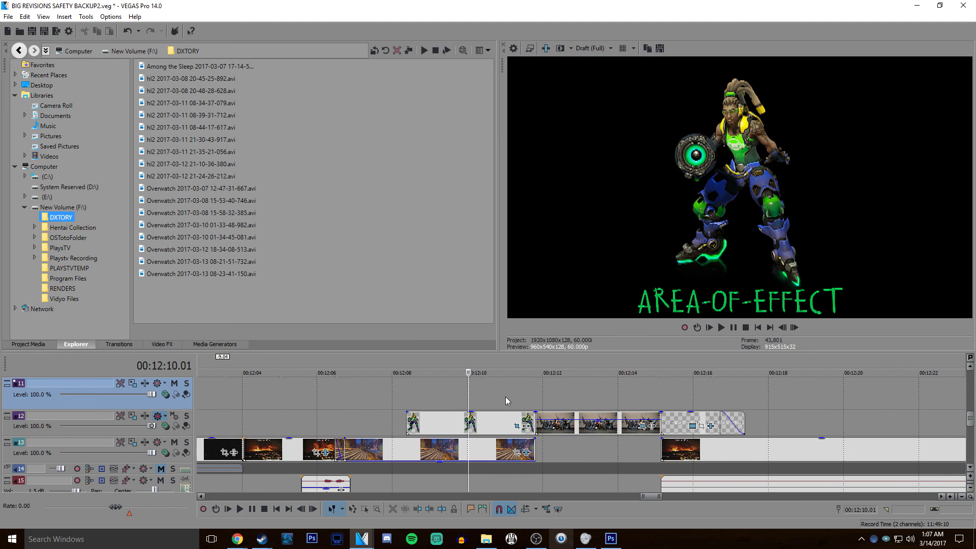
key("space")
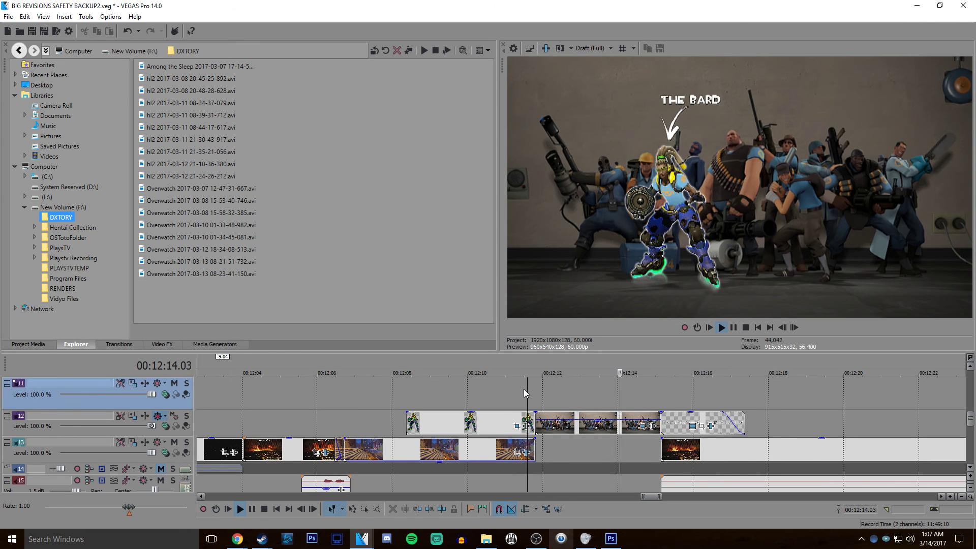
key("Return")
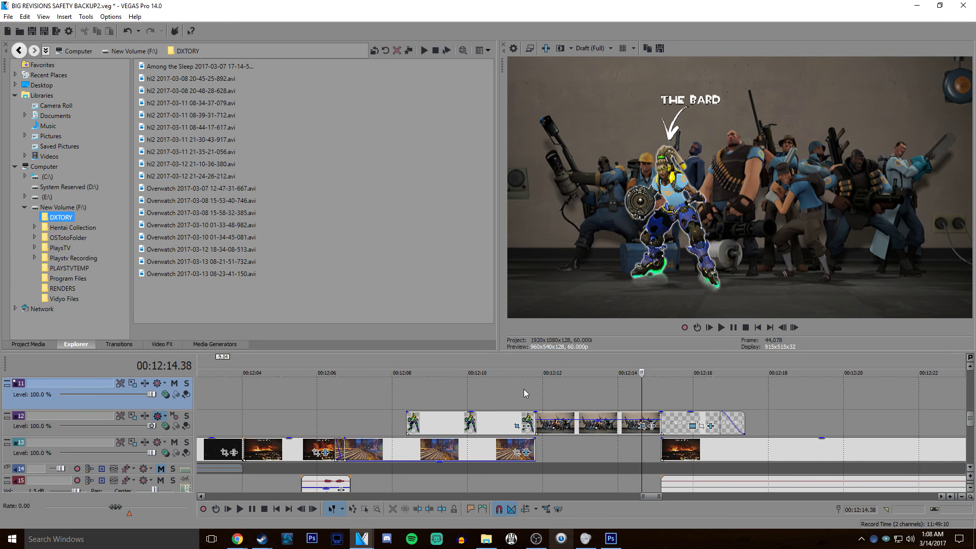
Survey the whole timeline for another example scene, sampling frames near 00:09:21, 00:12:11, 00:00:44 and 00:01:49
scroll(551, 477, "down", 6)
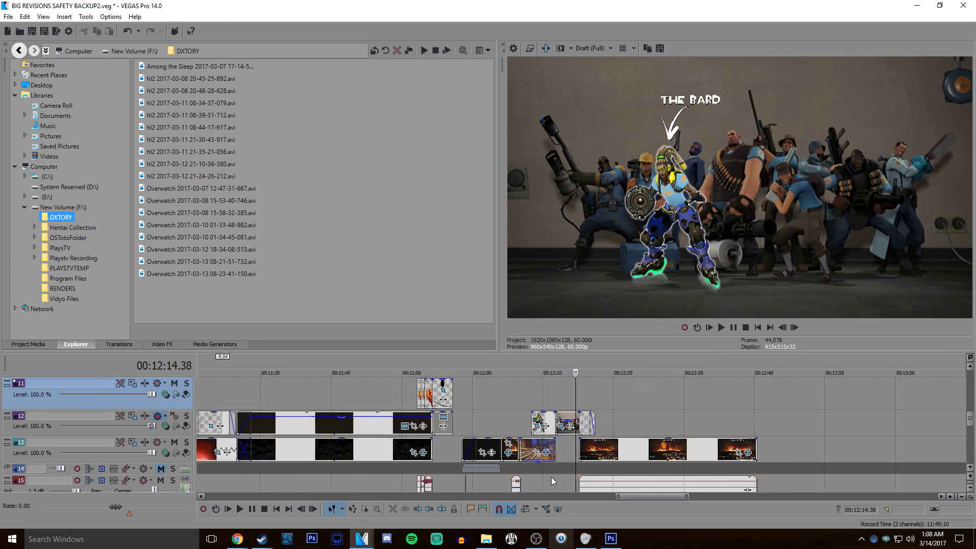
scroll(550, 476, "down", 2)
scroll(390, 397, "down", 4)
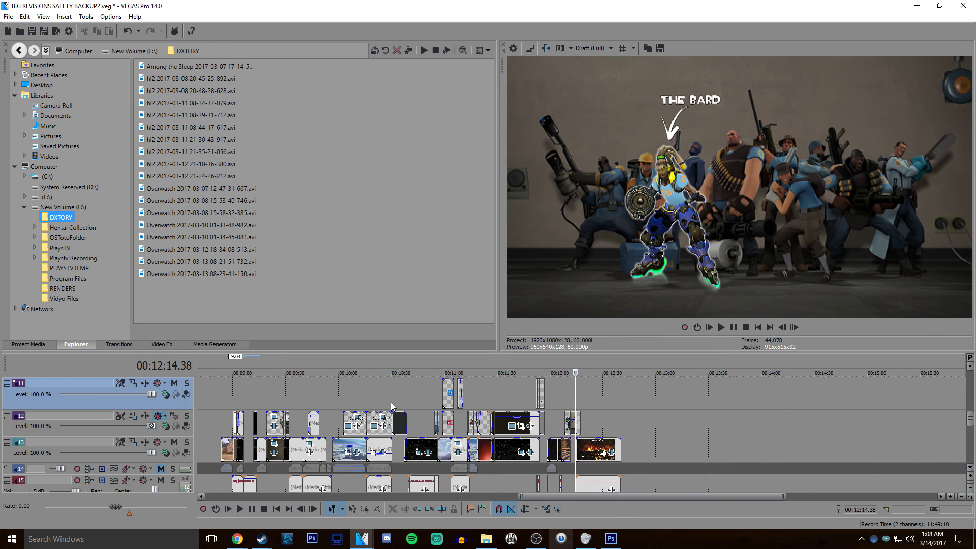
left_click(352, 393)
left_click(271, 390)
scroll(271, 390, "down", 4)
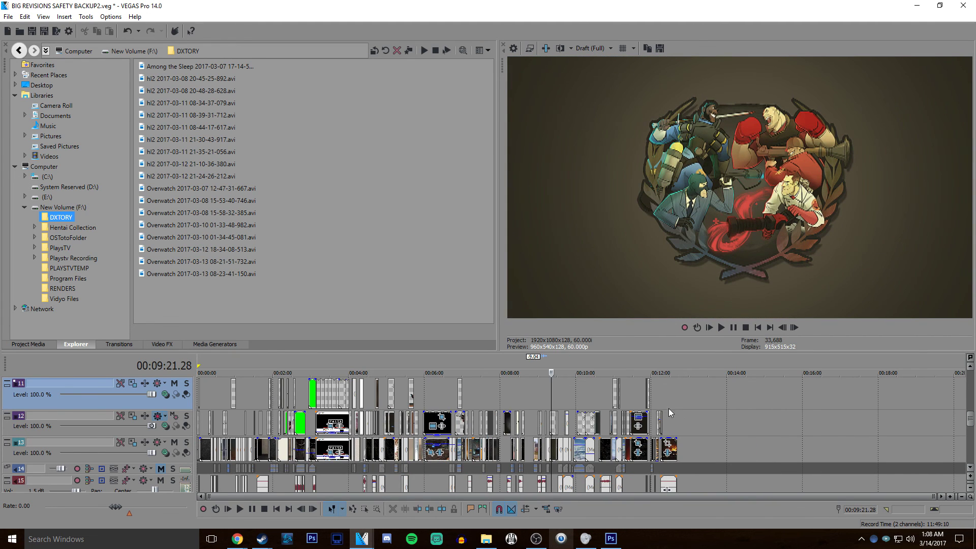
left_click(660, 401)
scroll(660, 401, "up", 6)
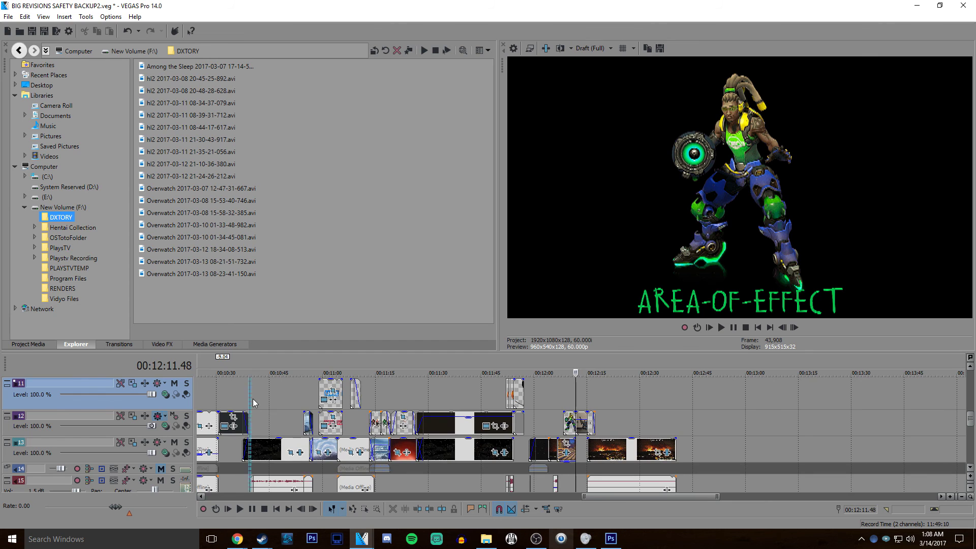
left_click(252, 399)
scroll(252, 398, "down", 6)
left_click(220, 390)
scroll(386, 407, "up", 6)
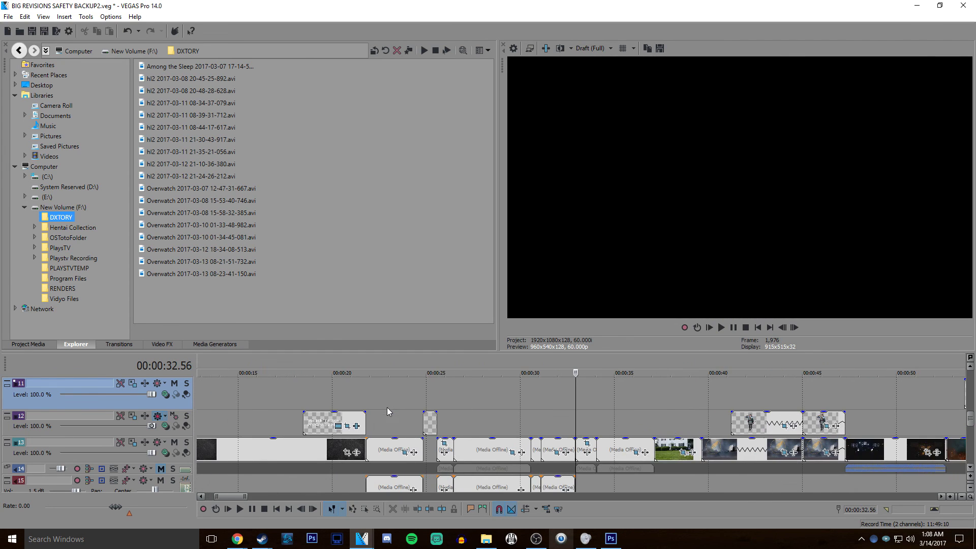
scroll(495, 384, "down", 6)
left_click(407, 394)
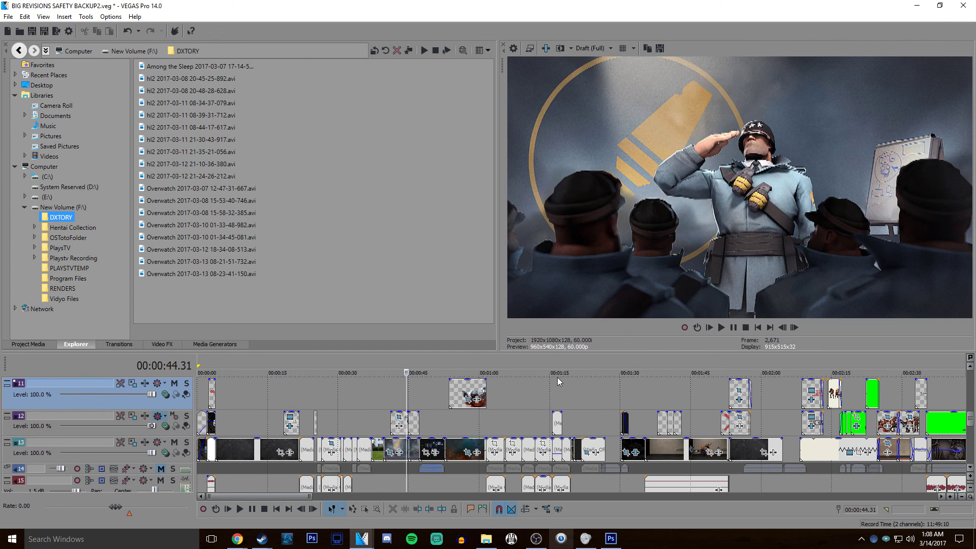
left_click(556, 377)
left_click(711, 399)
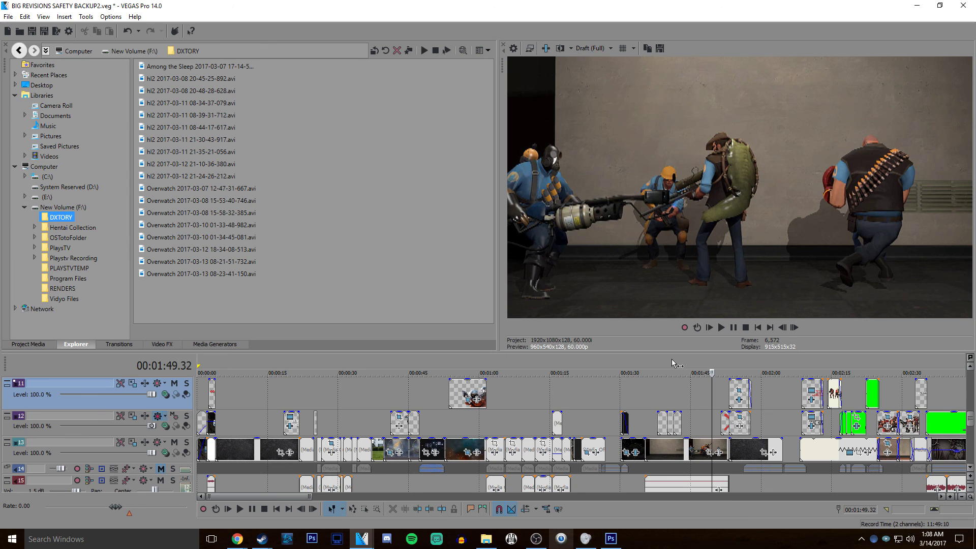
Examine the saluting soldier scene from 00:00:41.12 to the "They DON'T like" transition at 00:00:45.46, ending at 00:00:44.31
left_click(400, 399)
scroll(511, 397, "up", 4)
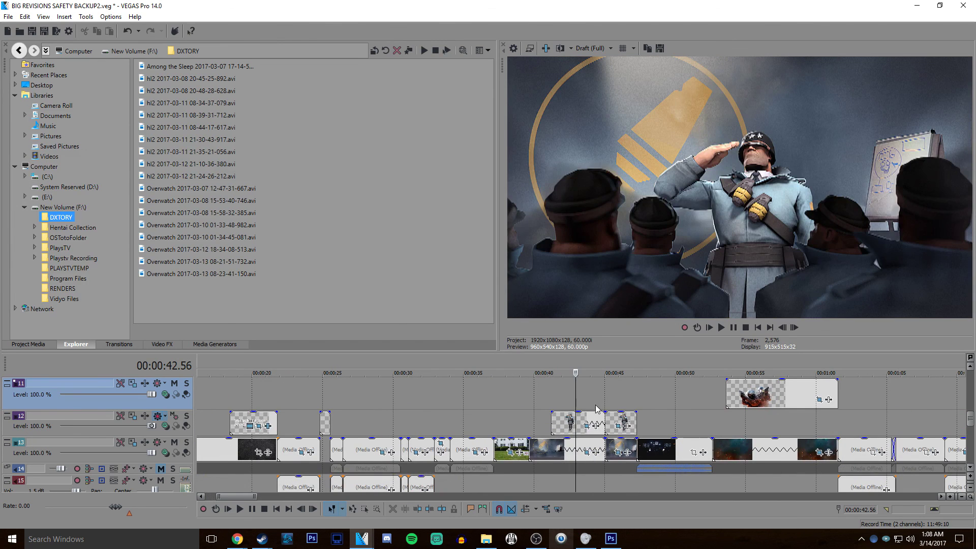
left_click(614, 397)
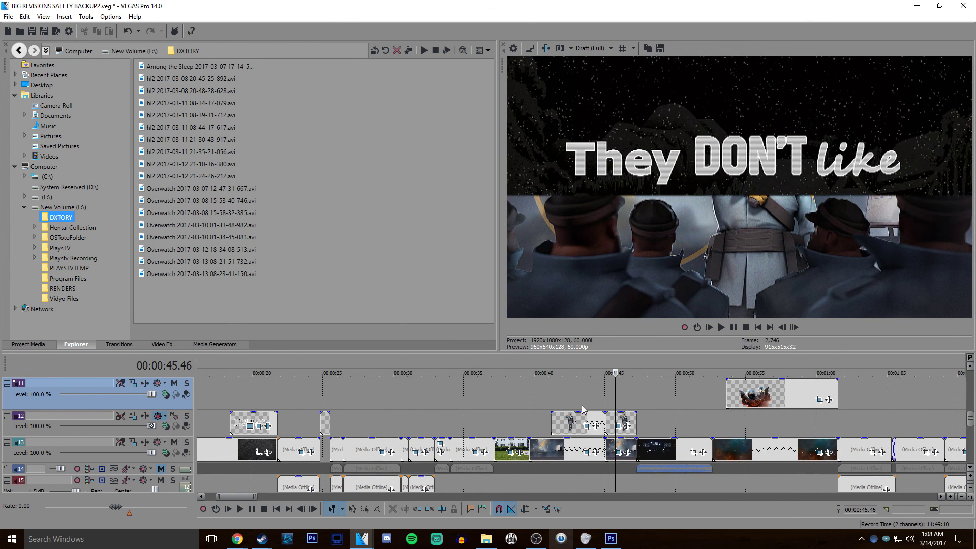
left_click(571, 410)
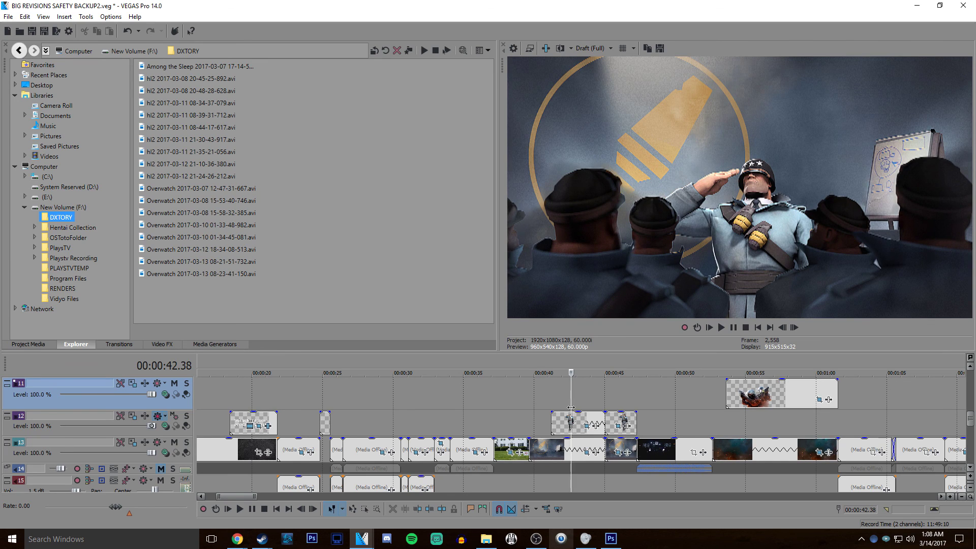
left_click(551, 393)
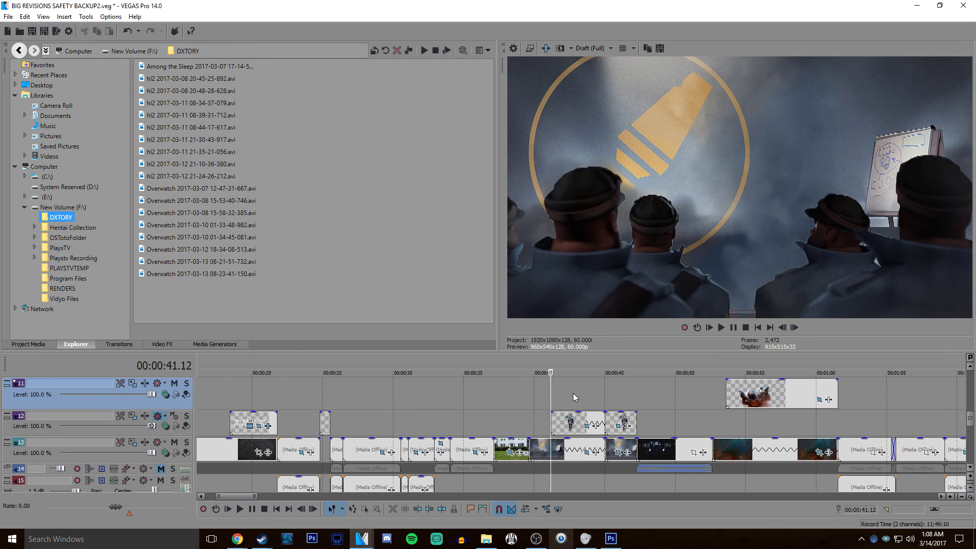
left_click(572, 393)
left_click(596, 392)
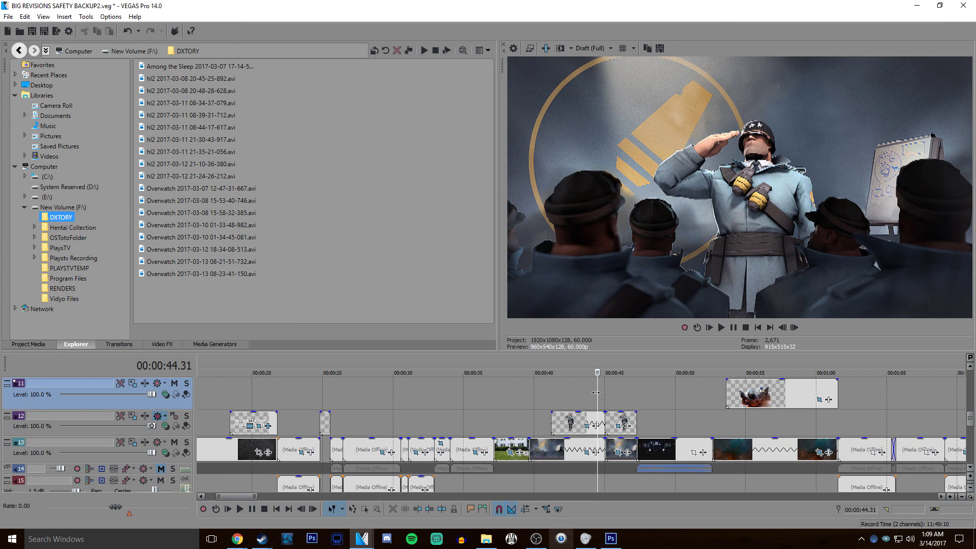
Examine the Valve interview section with handwritten quote text between 00:03:22.31 and 00:04:01.18
key("ctrl+Down")
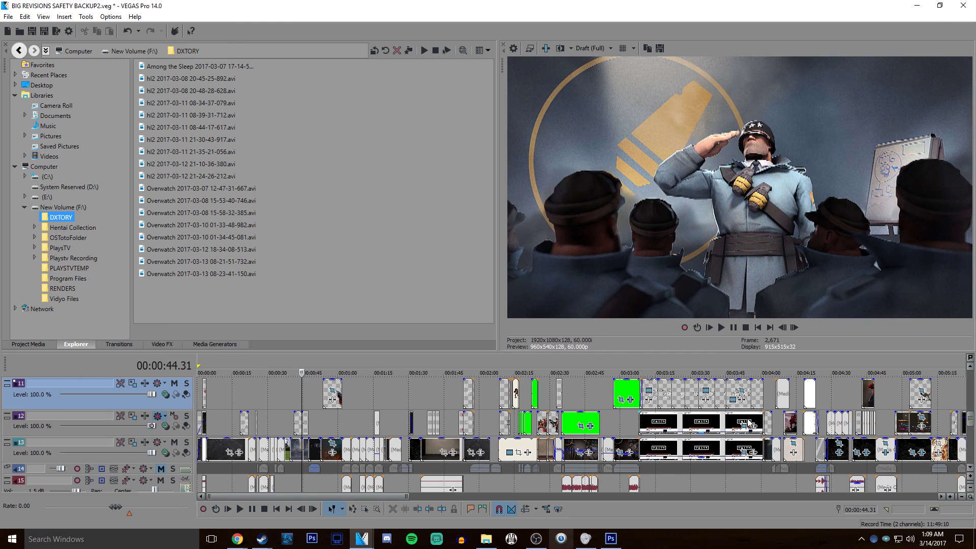
left_click(678, 418)
key("ctrl+Up")
left_click(546, 420)
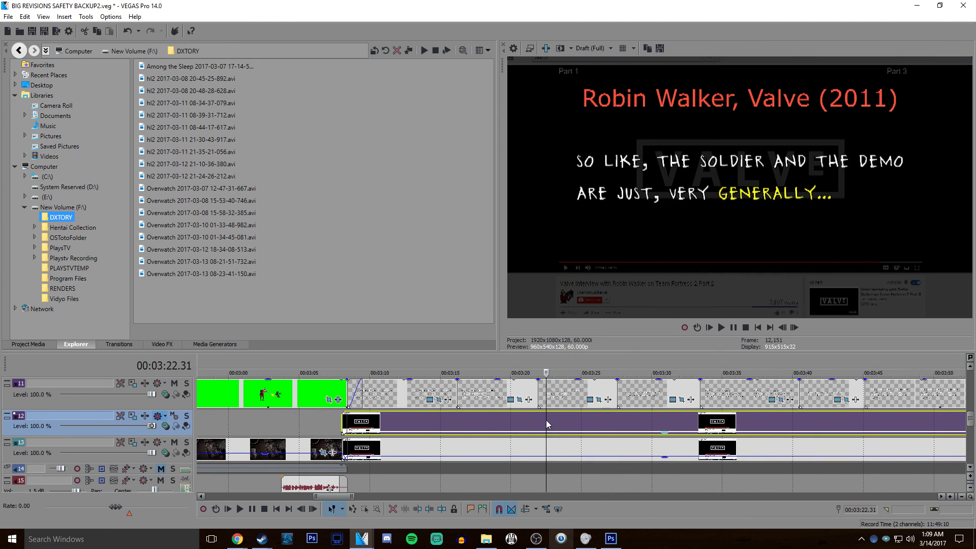
scroll(629, 424, "down", 5)
left_click(585, 424)
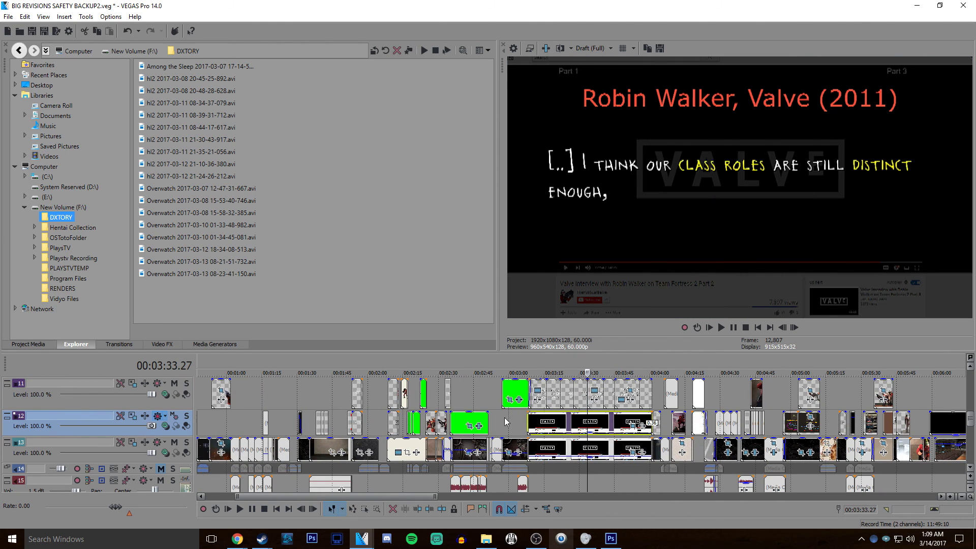
left_click(539, 419)
left_click(577, 423)
left_click(639, 423)
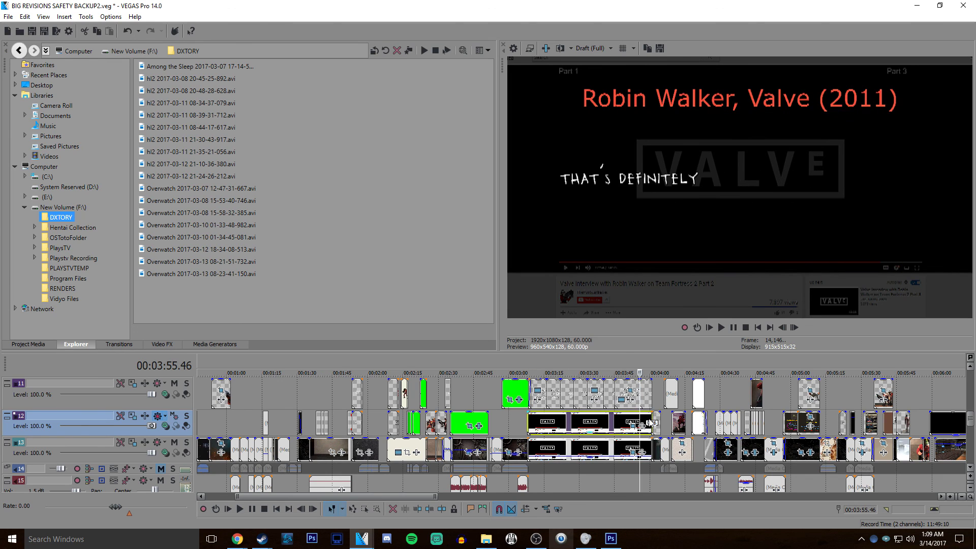
left_click_drag(651, 421, 658, 397)
left_click(653, 394)
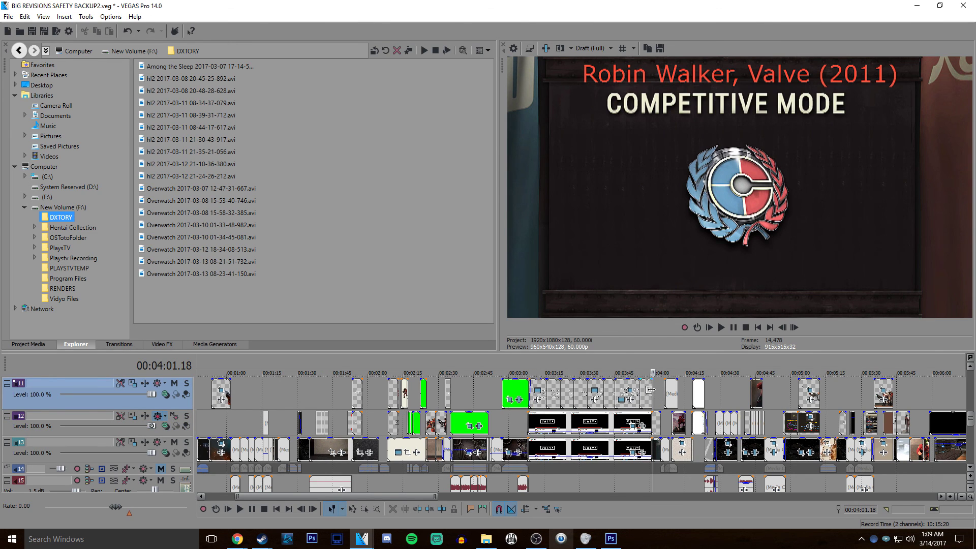